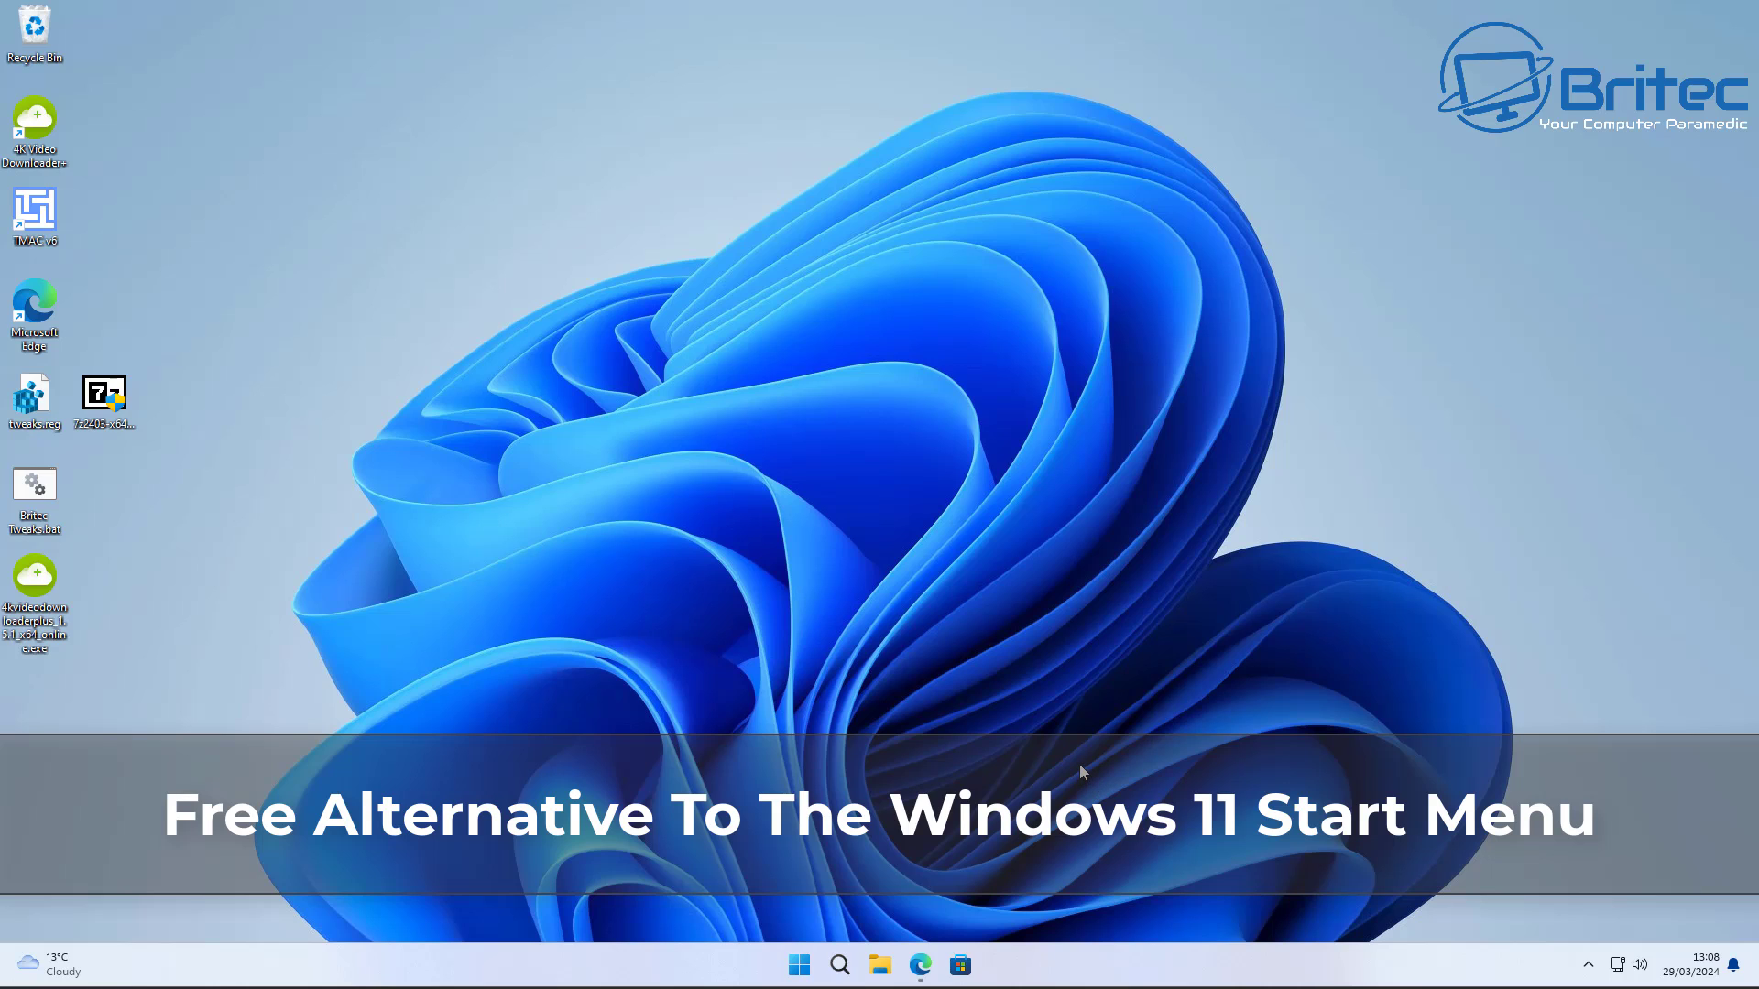
Step: Browse the Windows 11 Start menu, its search highlights and full app list, then close it
click(793, 953)
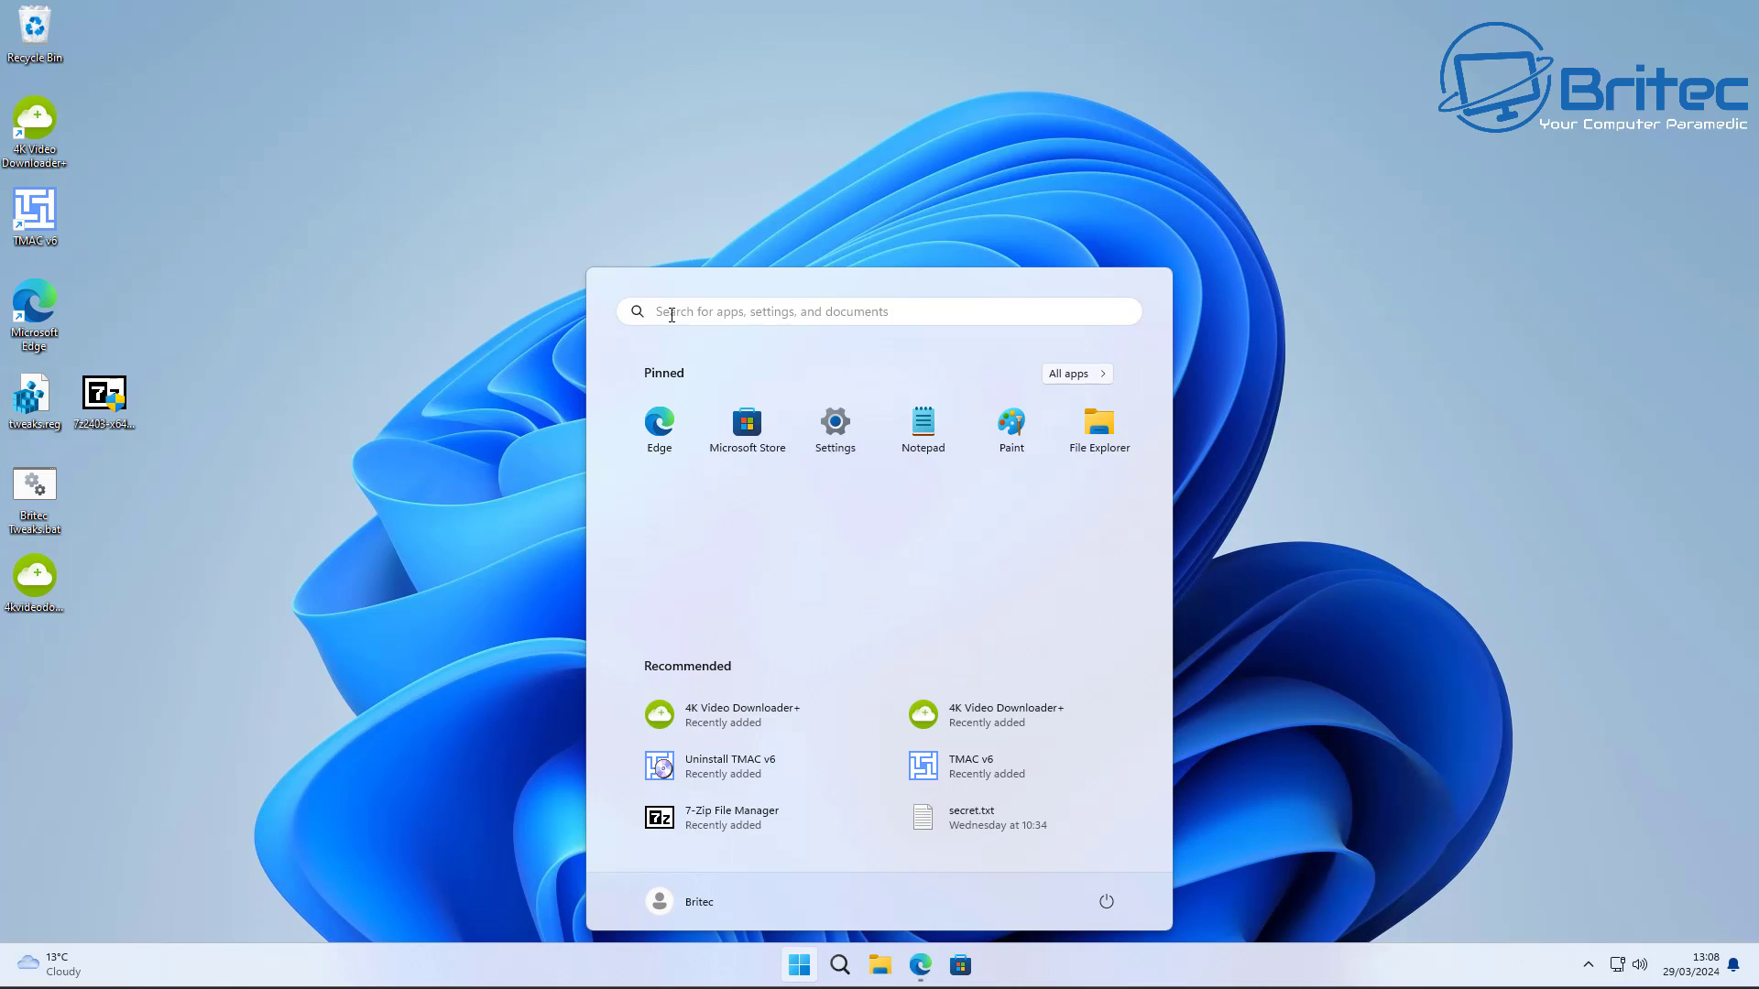
click(672, 315)
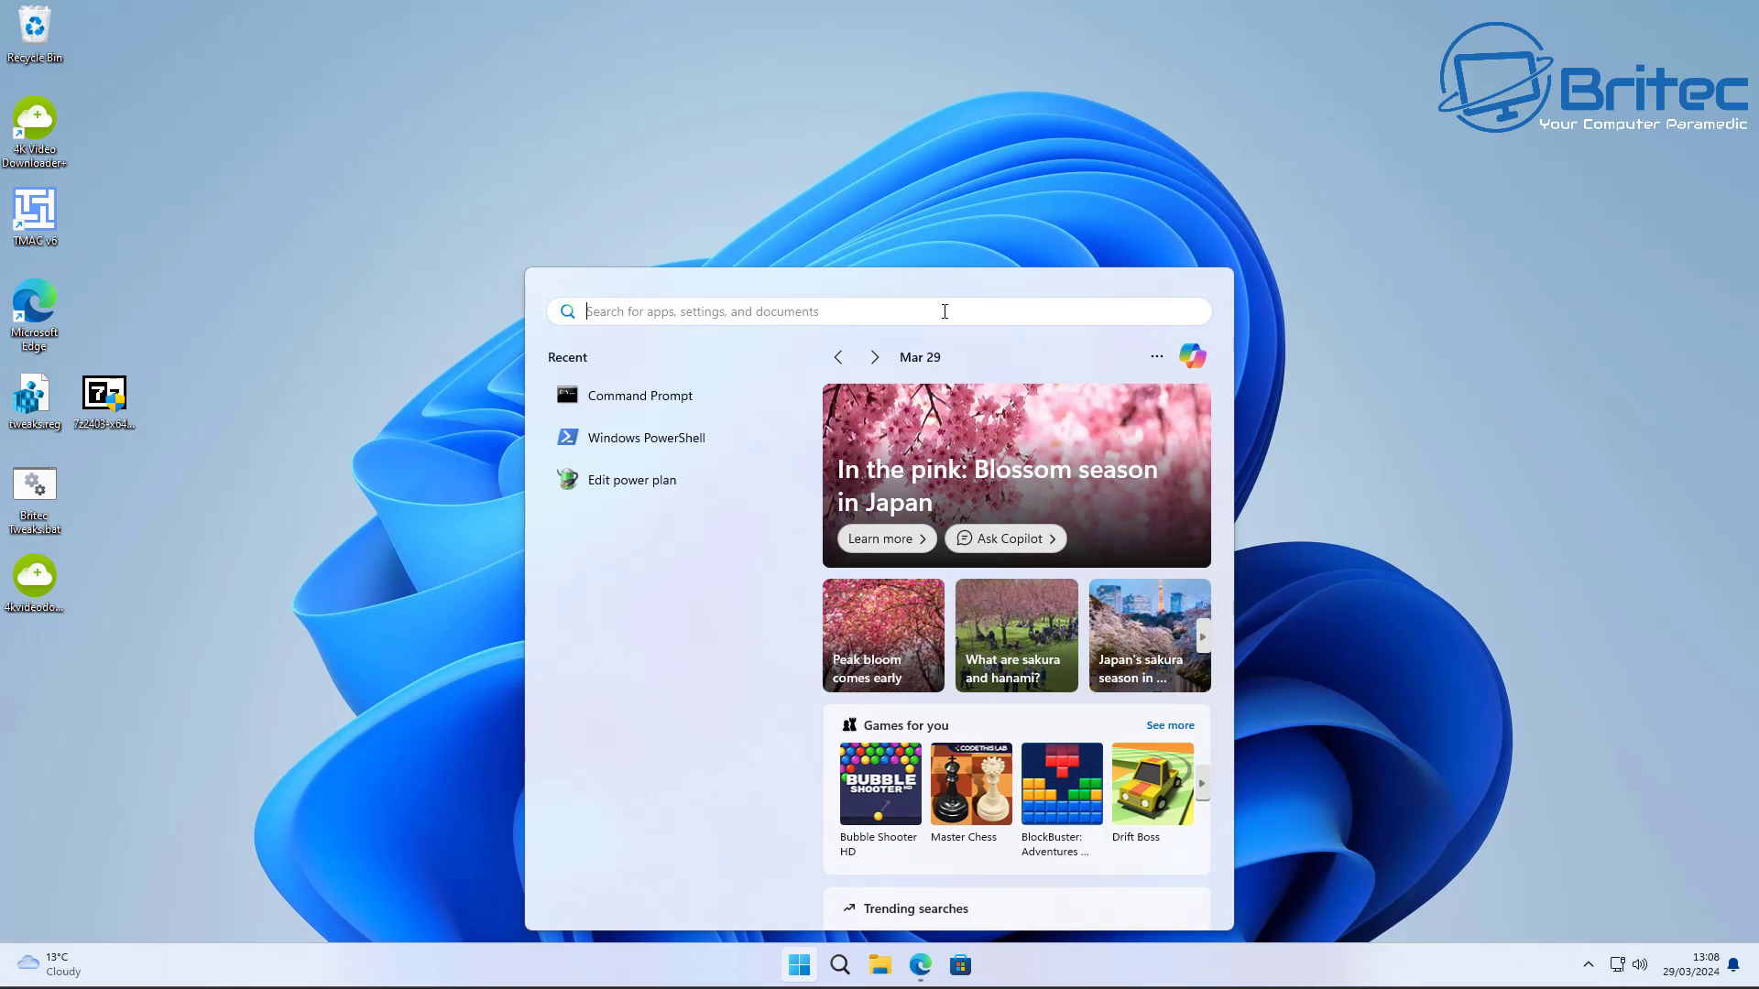
click(874, 358)
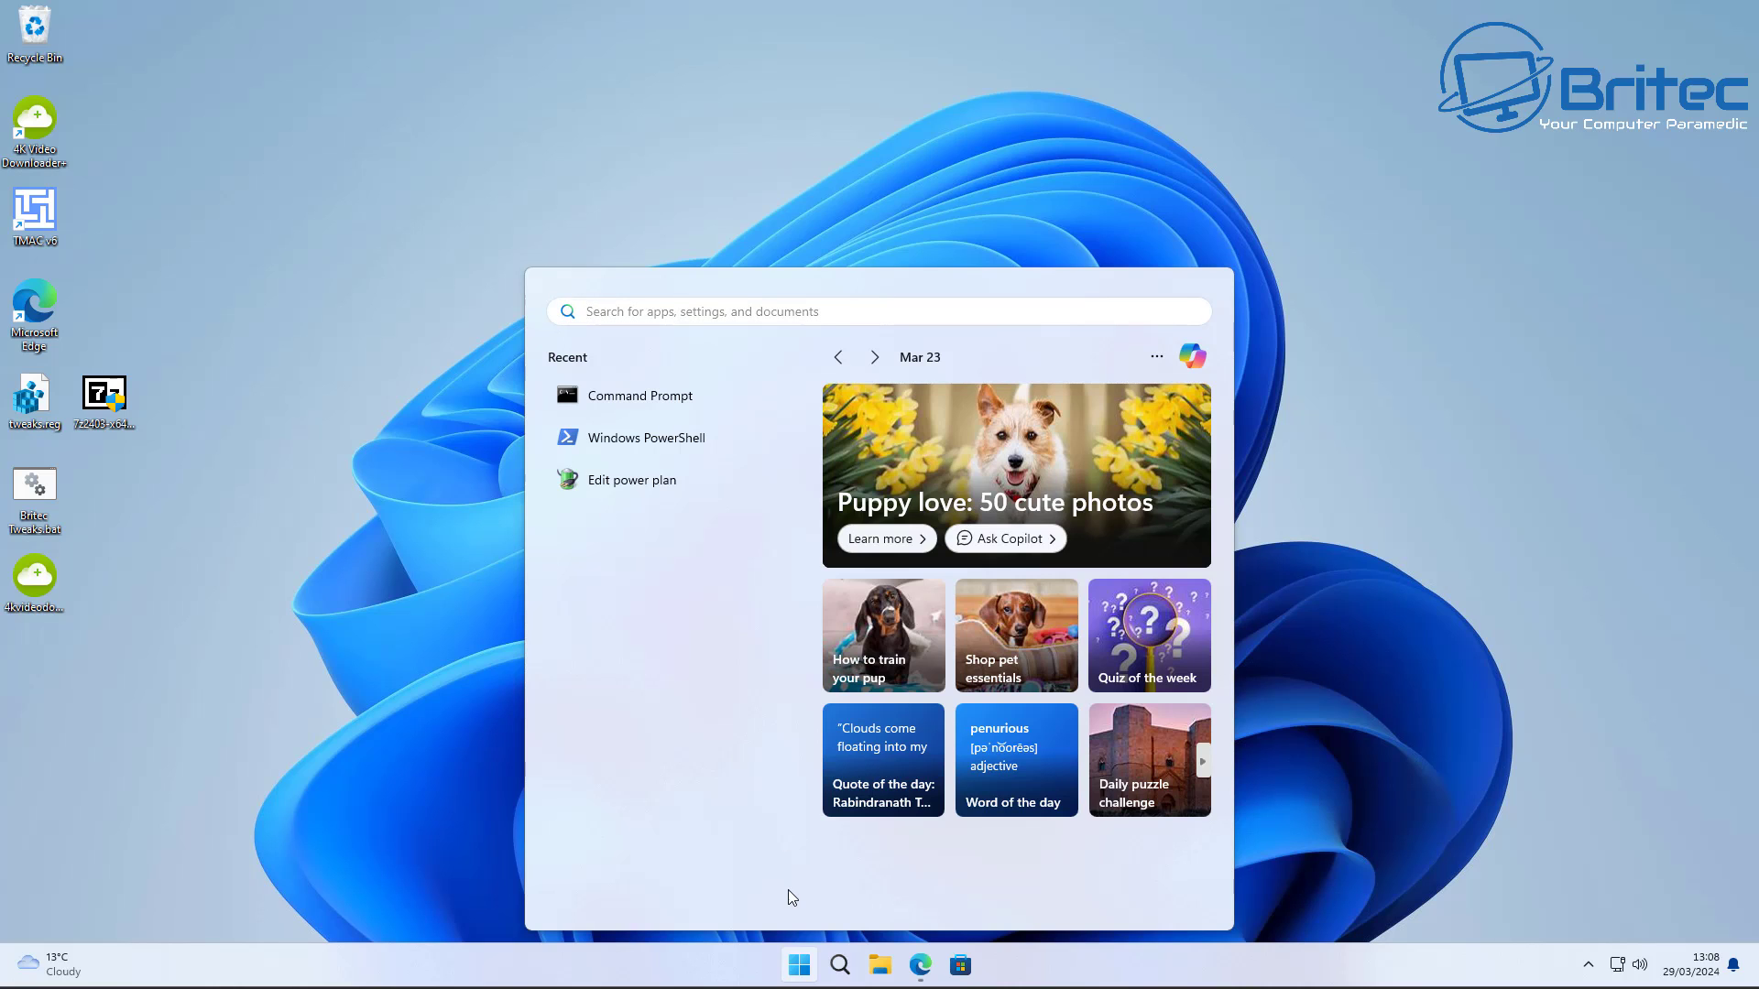
click(804, 968)
click(806, 969)
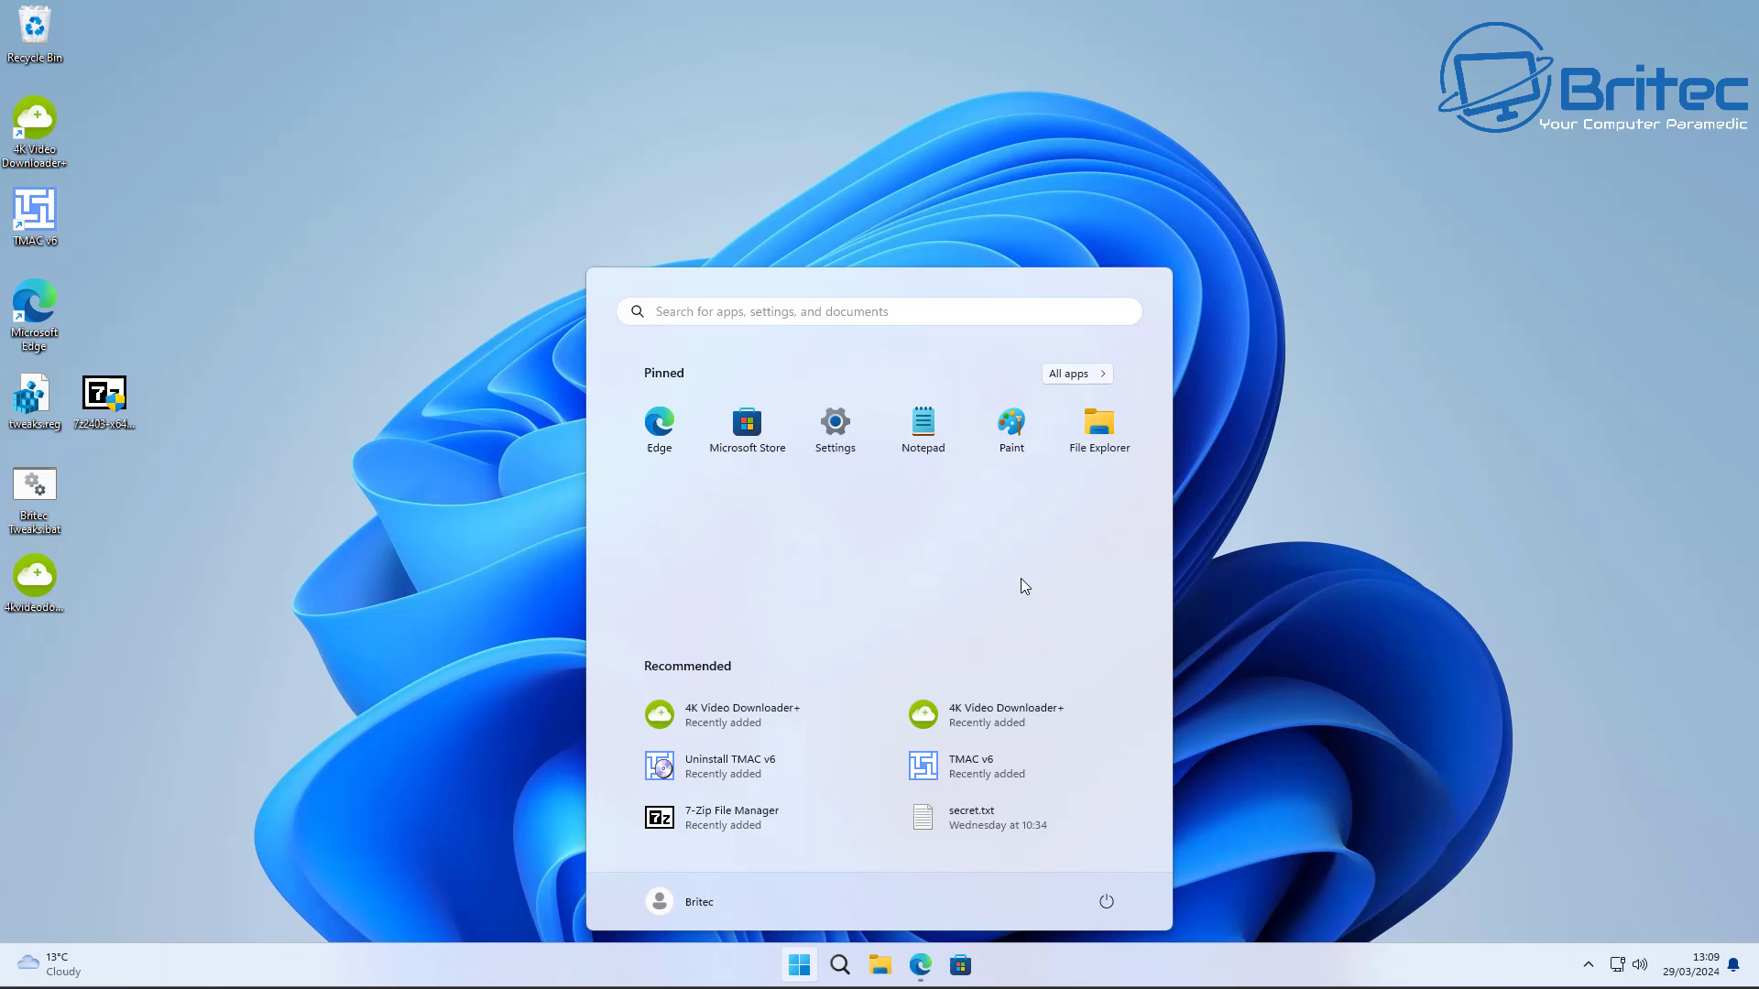
click(1072, 374)
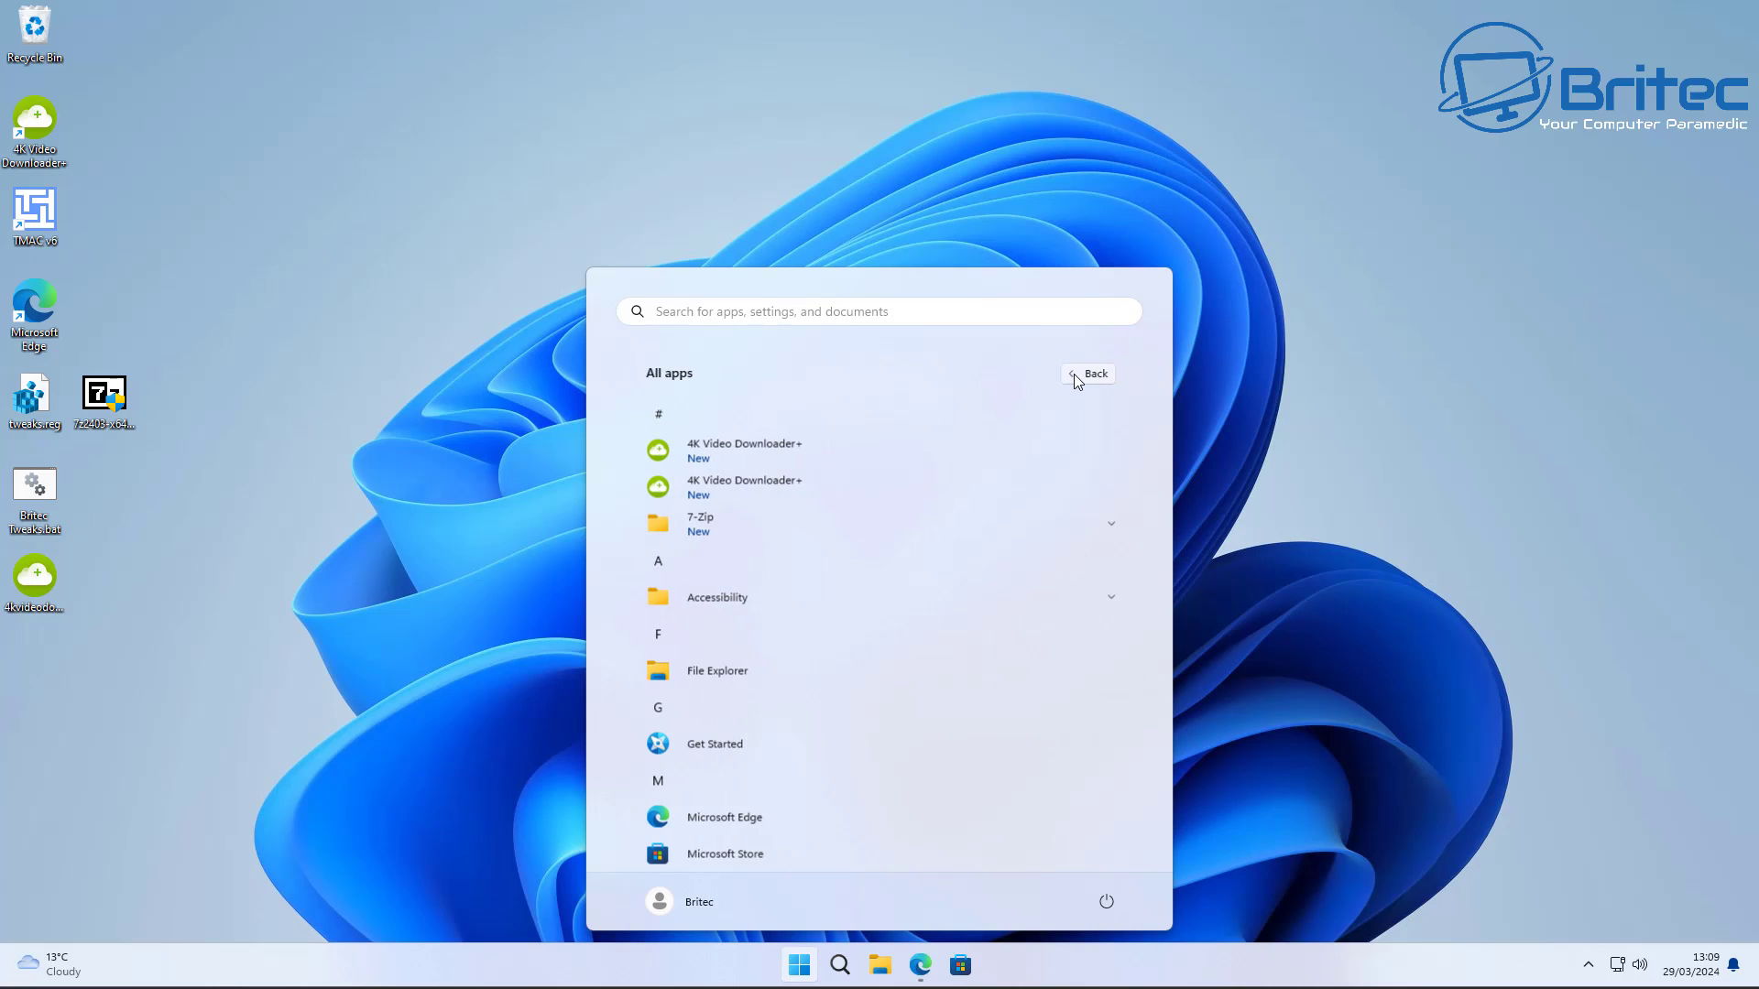
click(1294, 554)
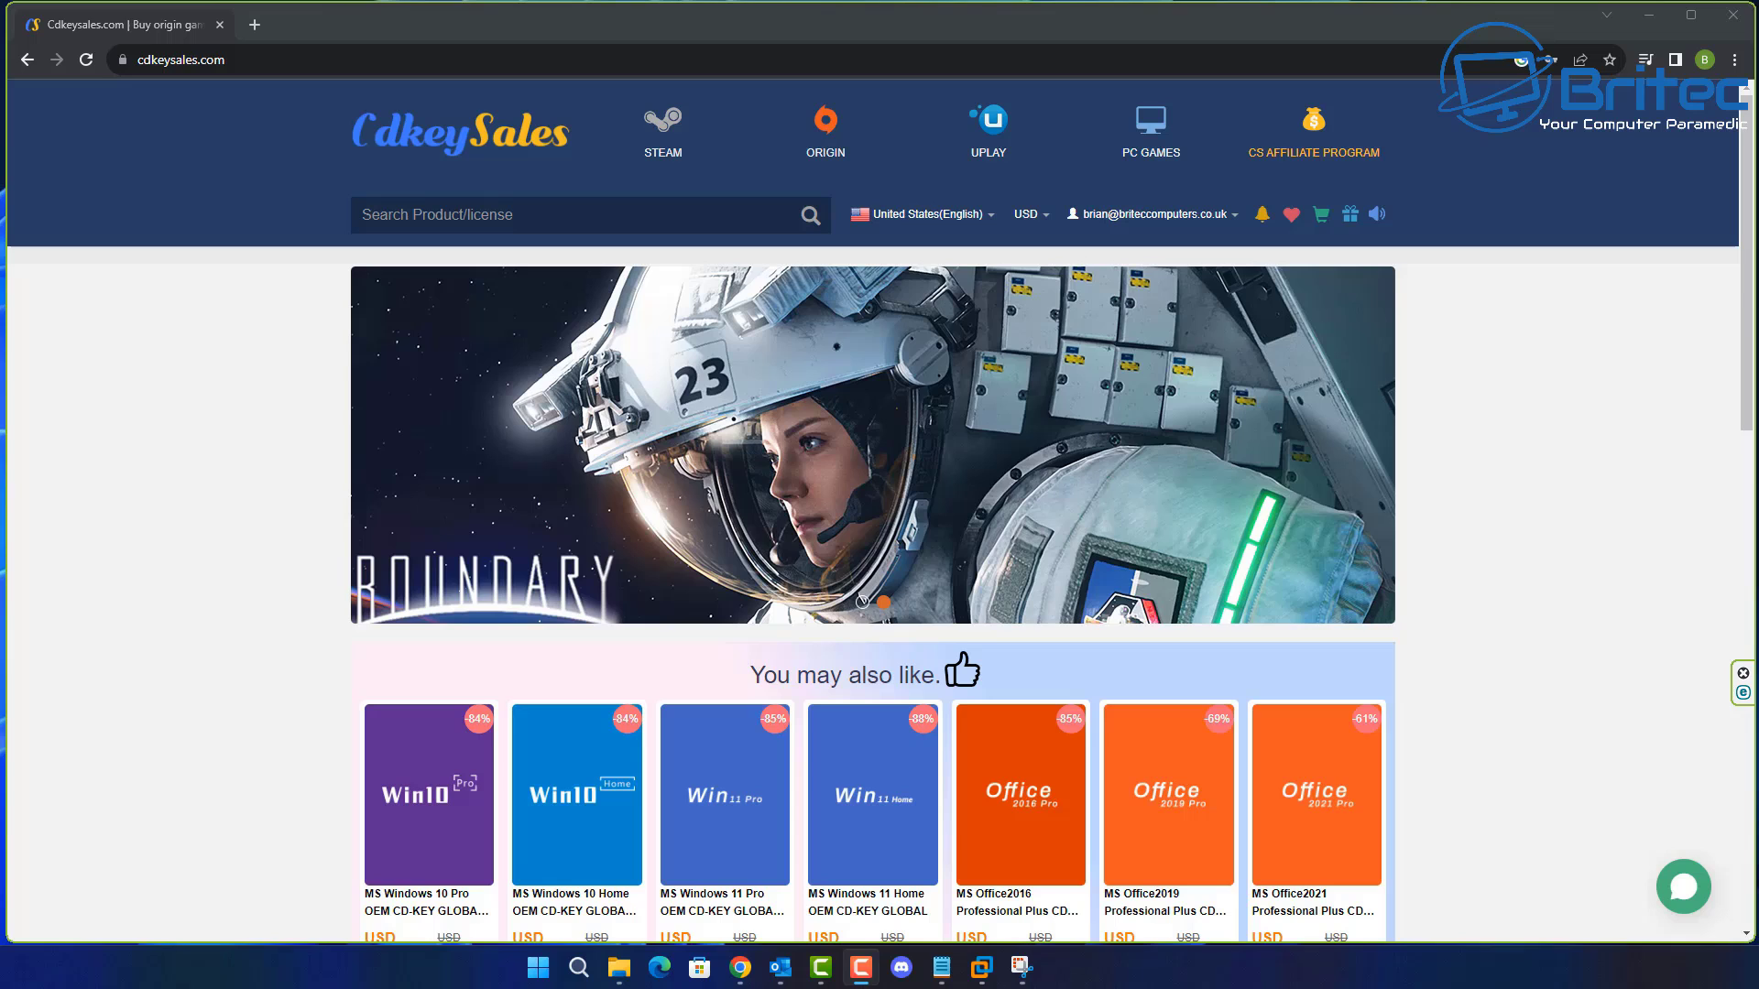
Step: Apply the discount code to the Windows 10 Pro order, lowering it to USD 16.66, and submit it
scroll(763, 765, down, 1)
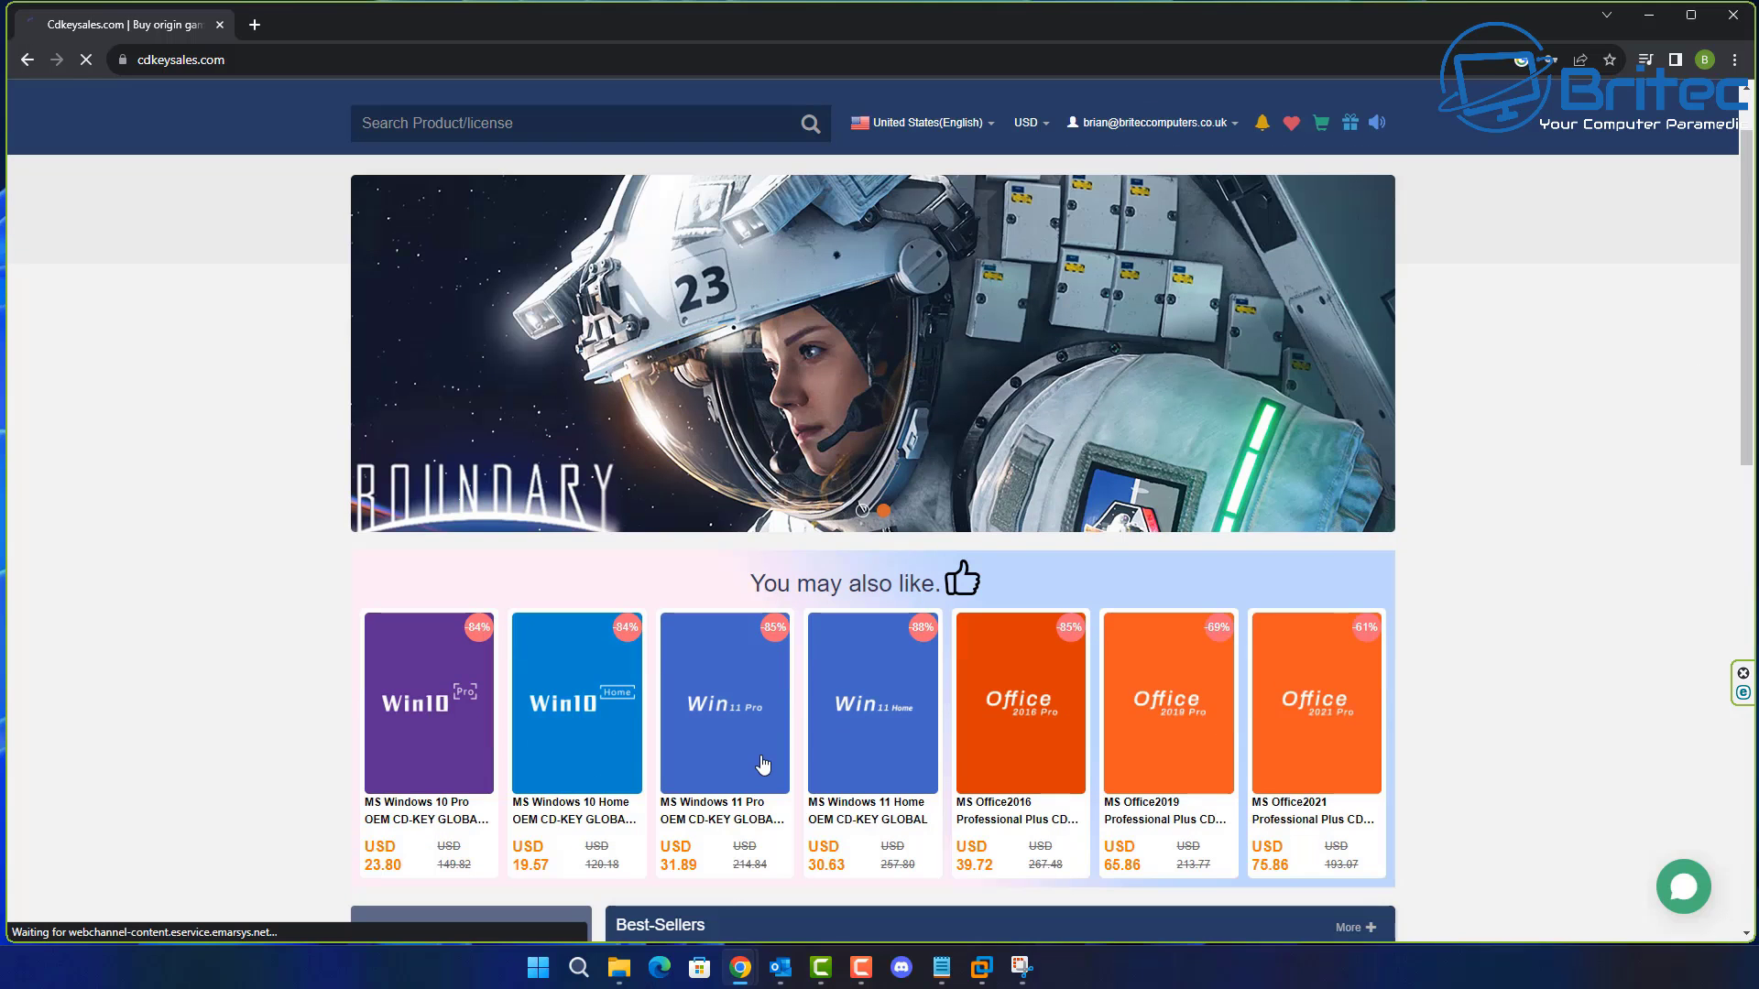
click(764, 765)
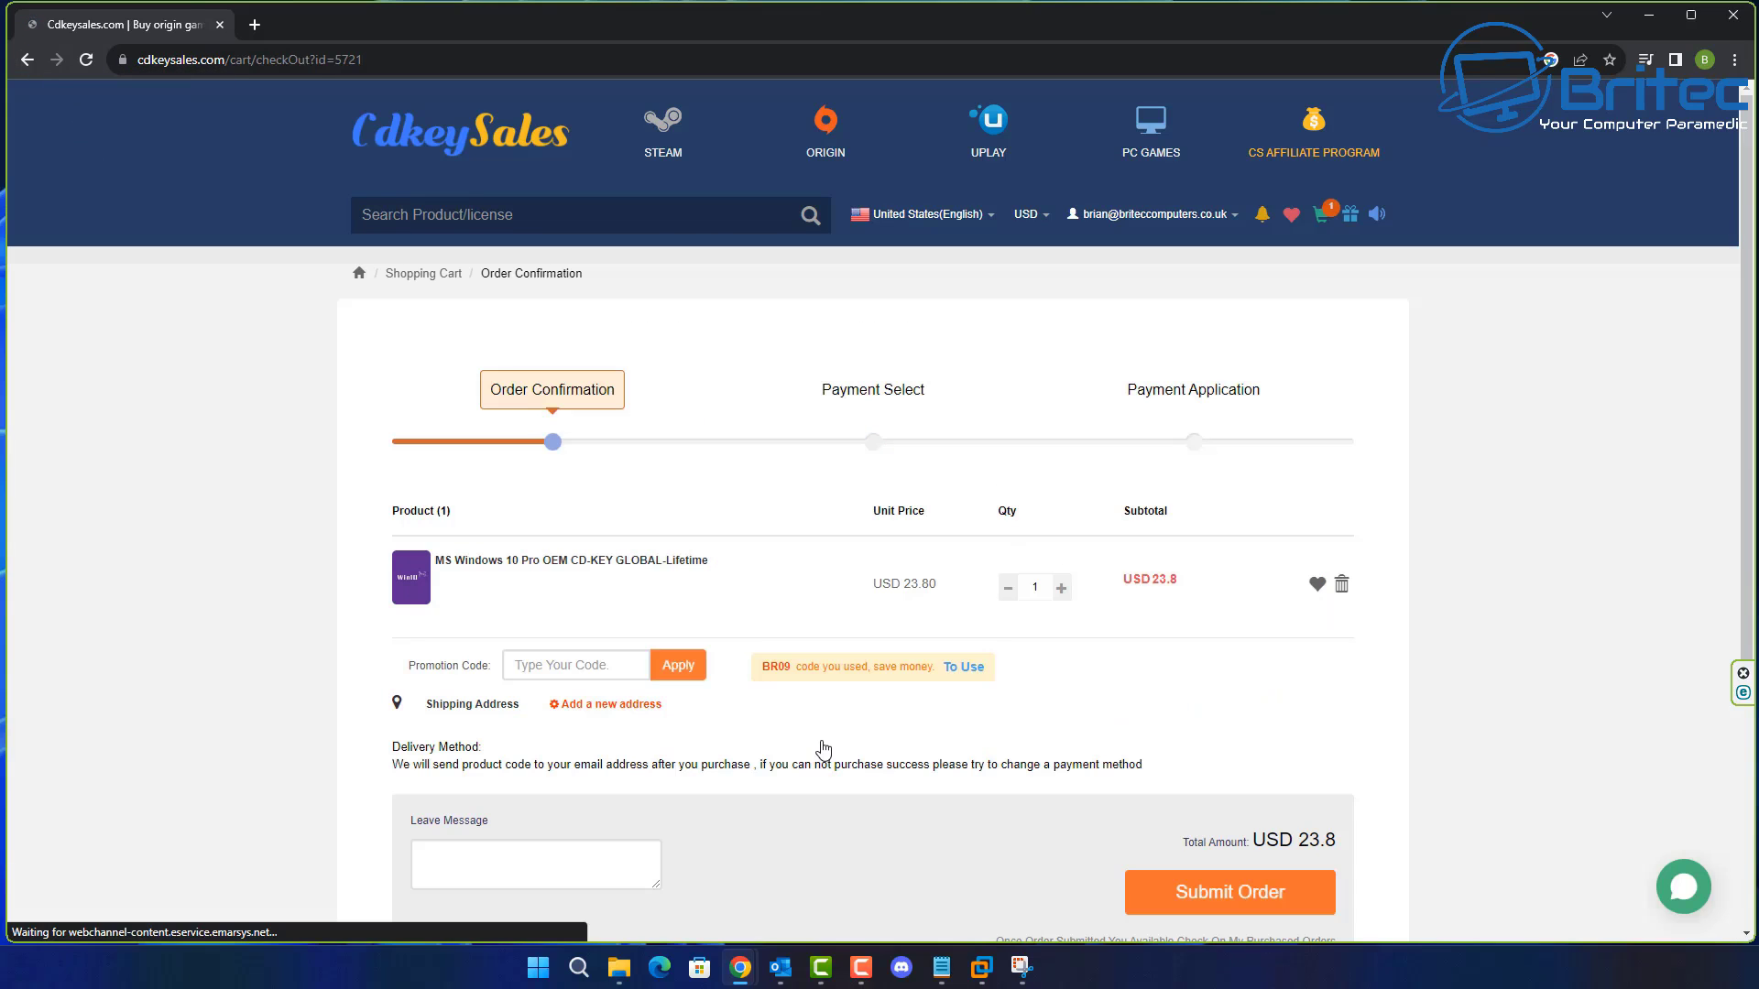
click(599, 678)
text(BR09)
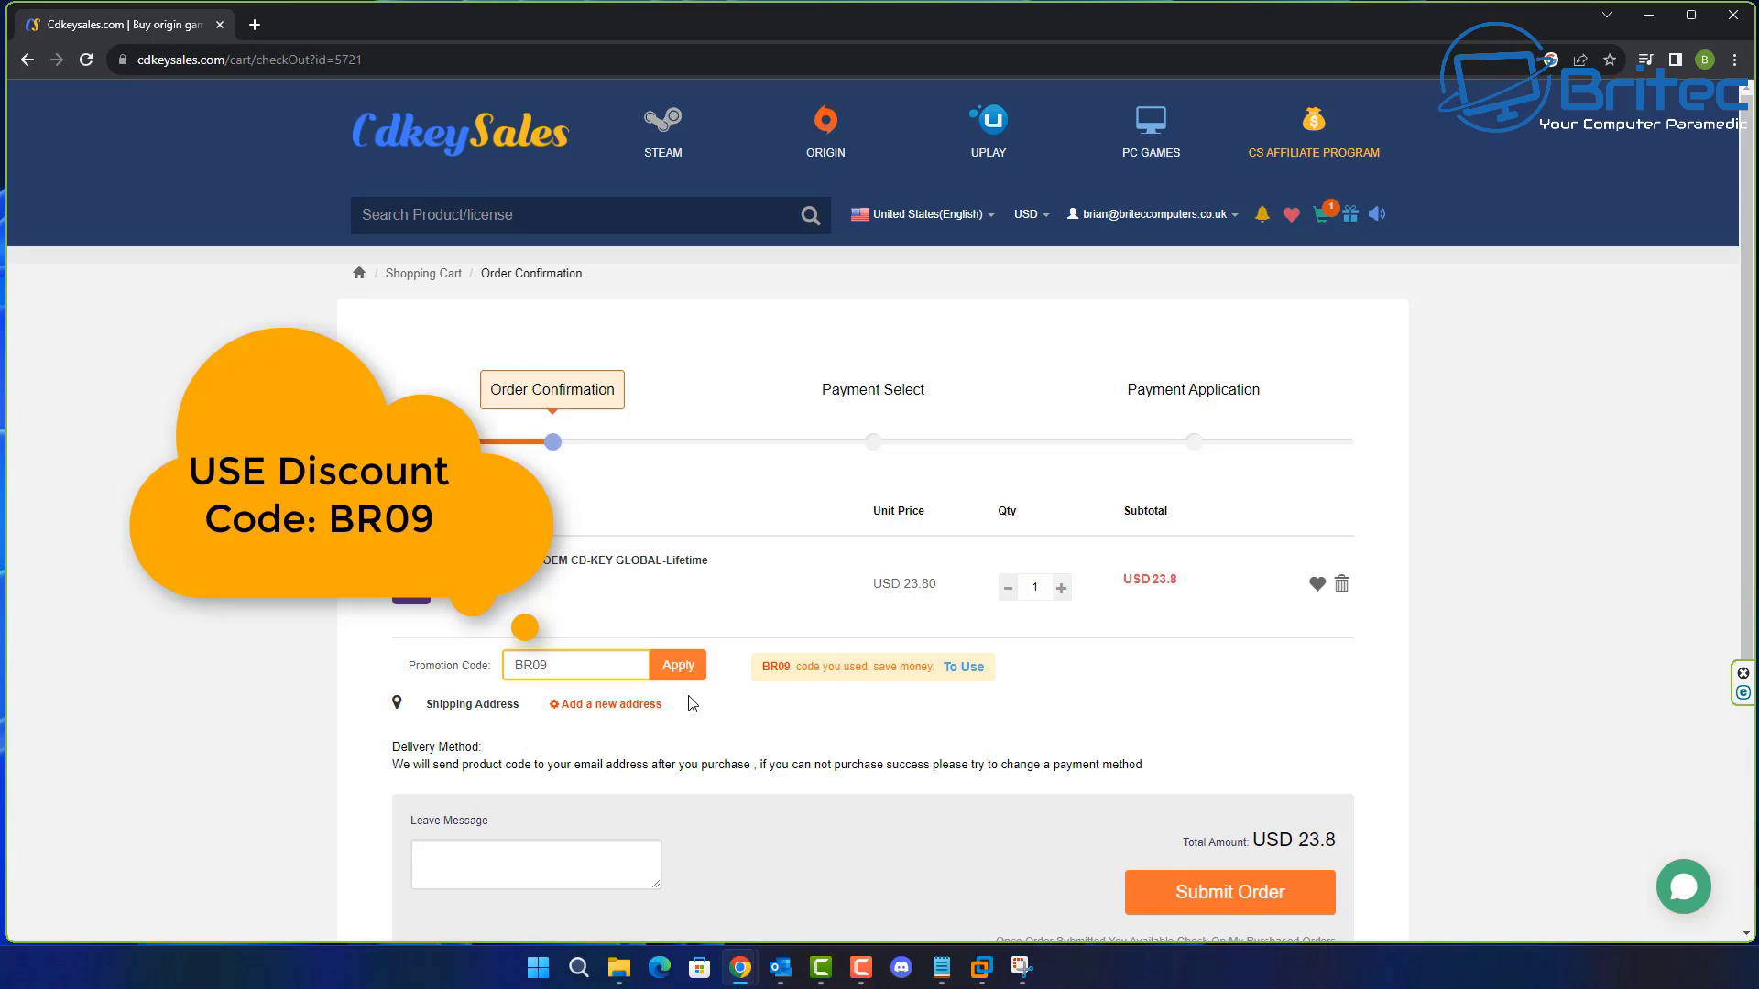
click(680, 671)
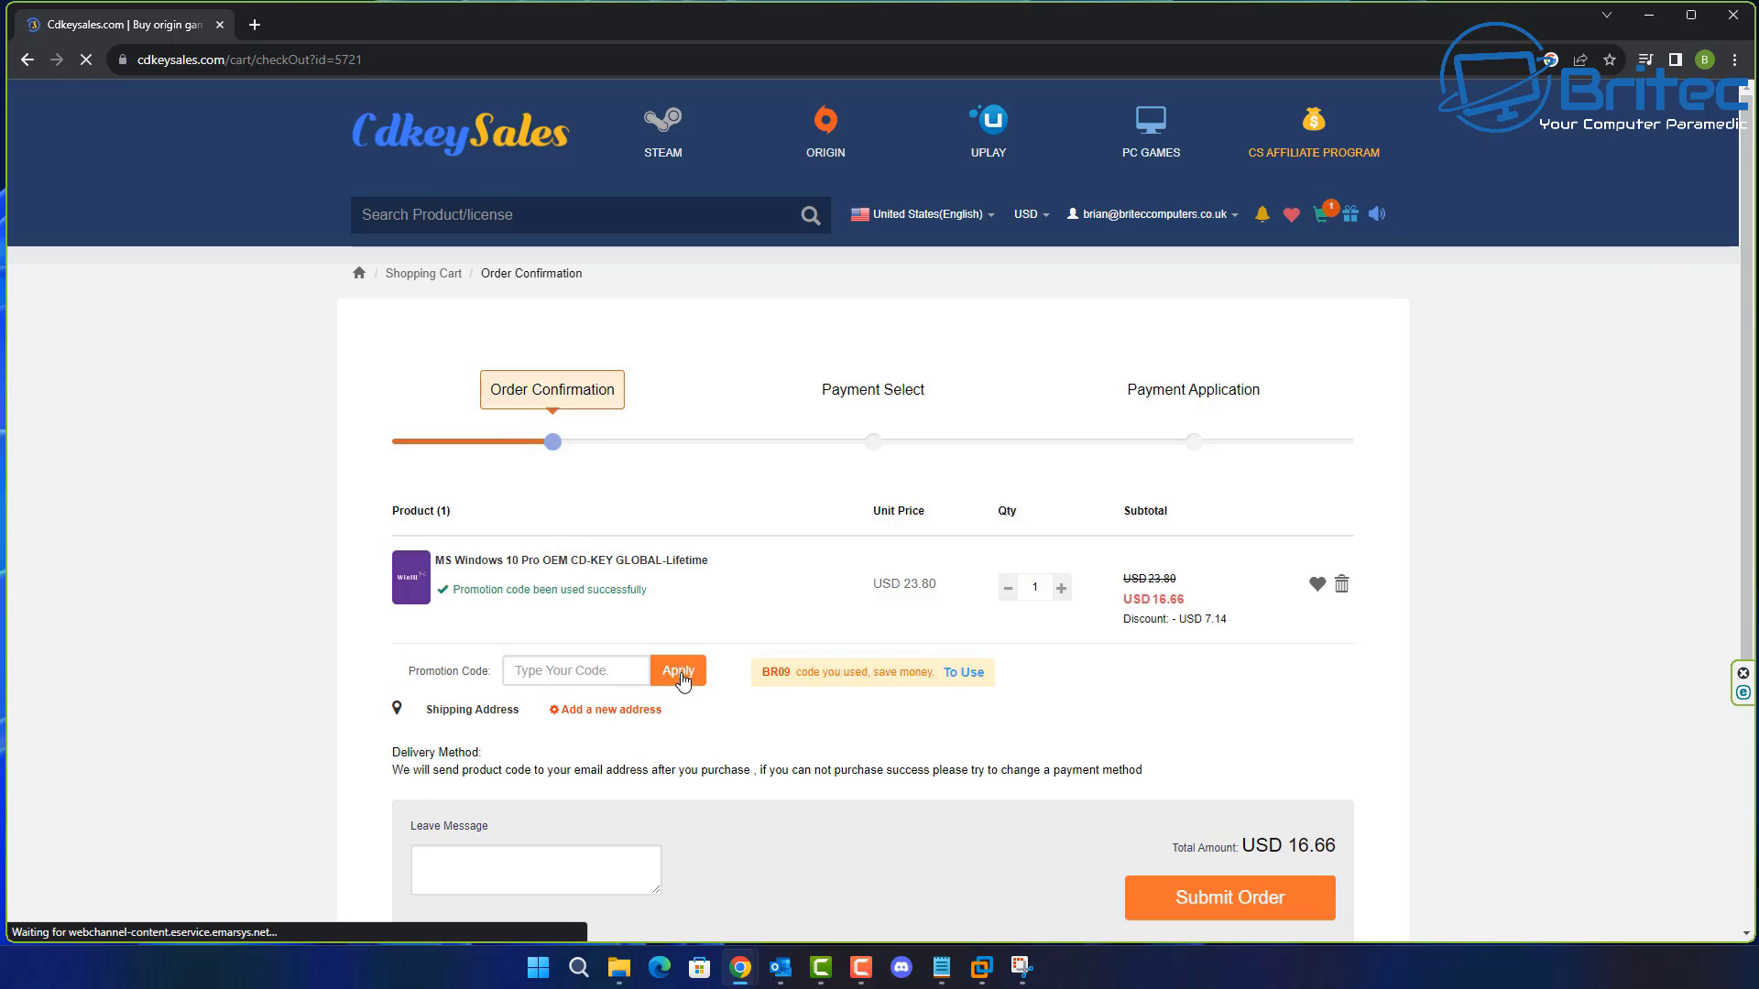
click(1239, 902)
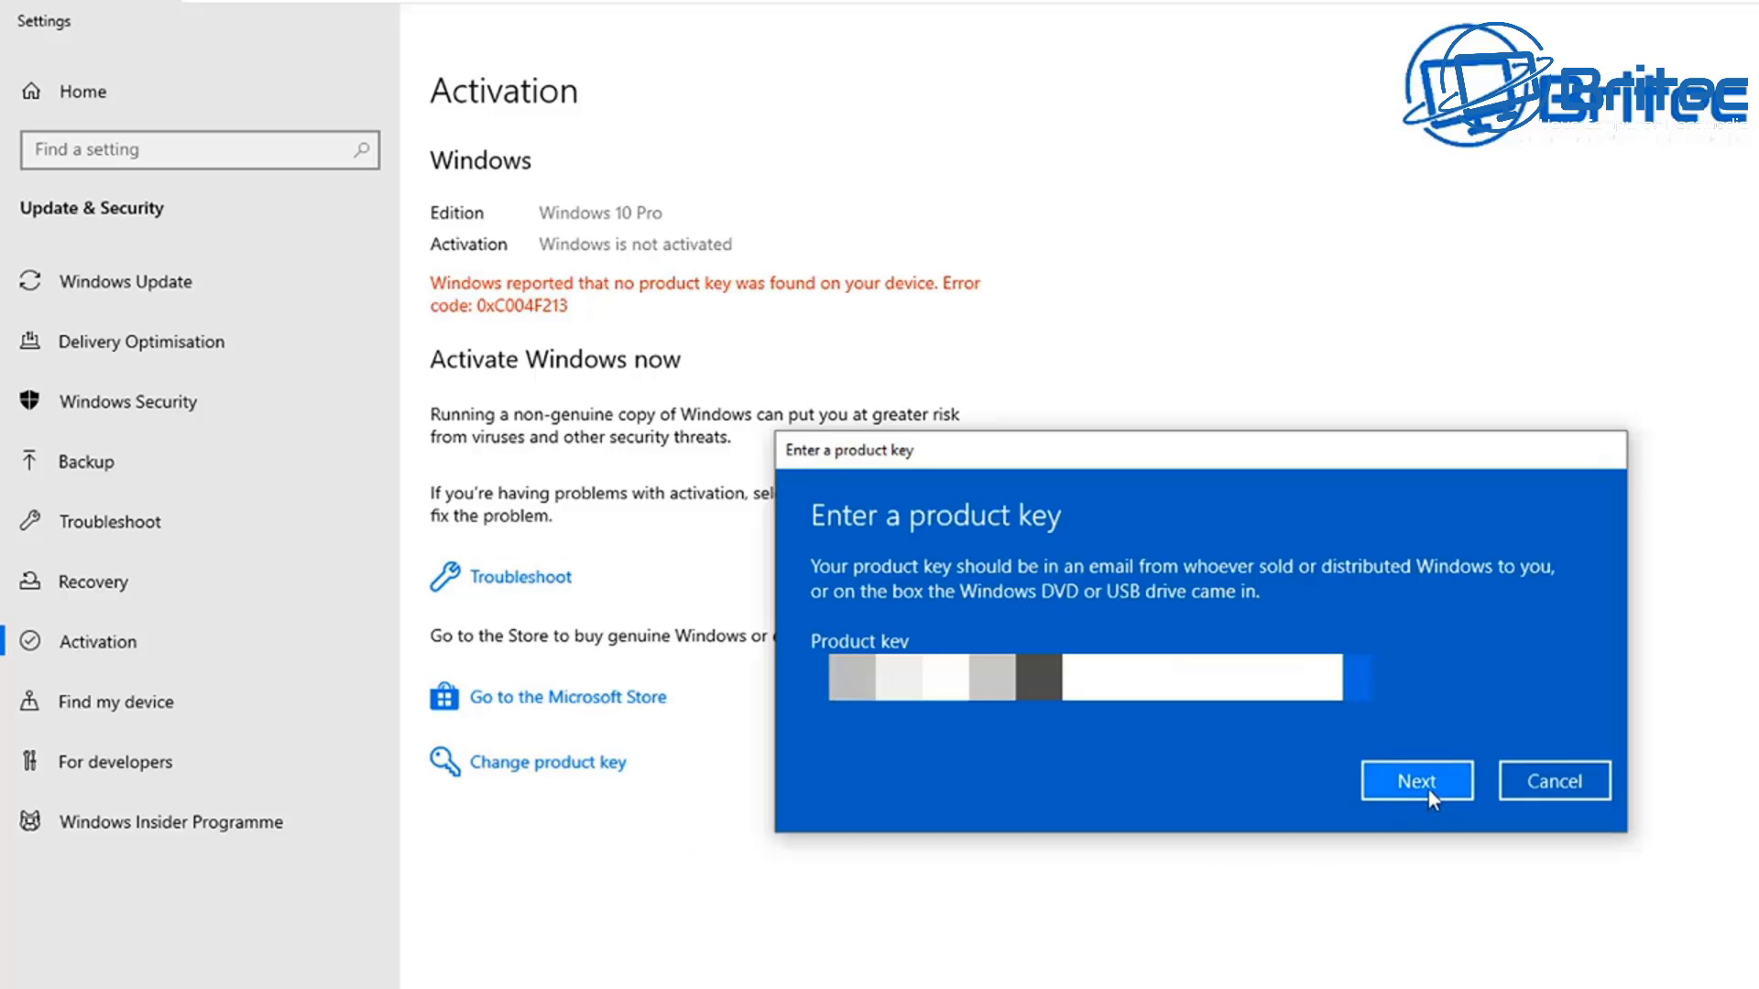
Step: Confirm the entered product key and activate Windows 10 Pro
click(1427, 789)
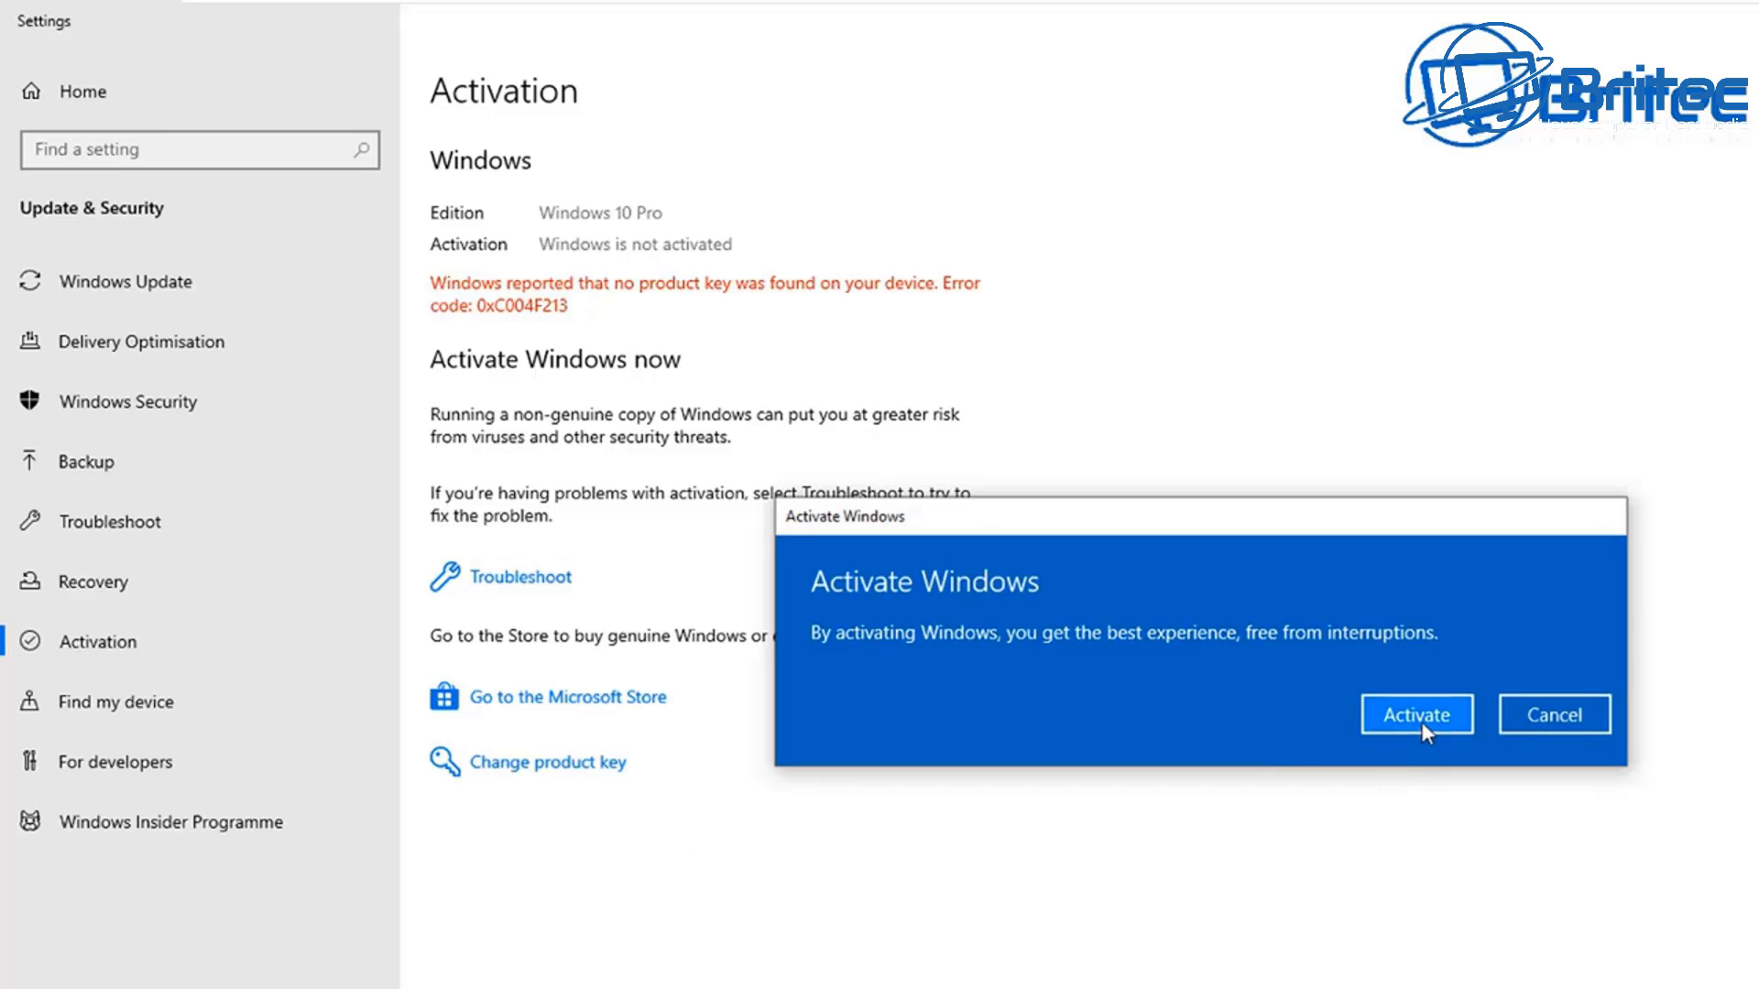
click(1418, 717)
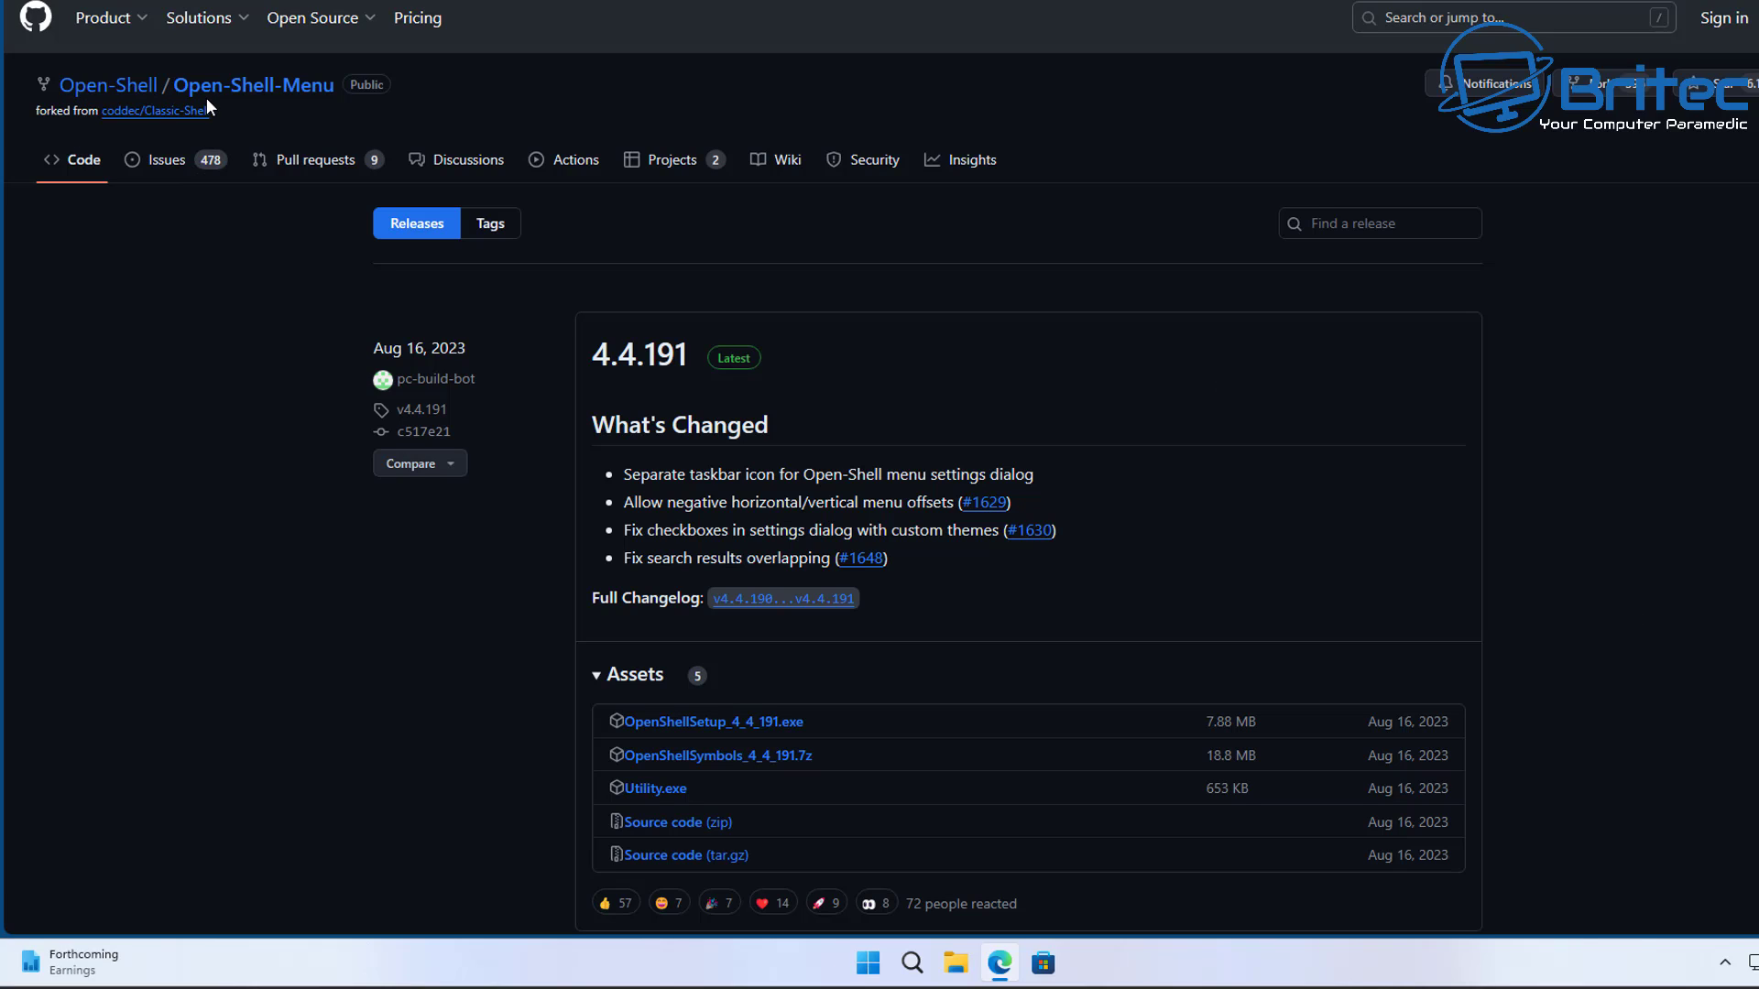
Step: Download OpenShellSetup_4_4_191.exe from the latest 4.4.191 release and run it
click(726, 366)
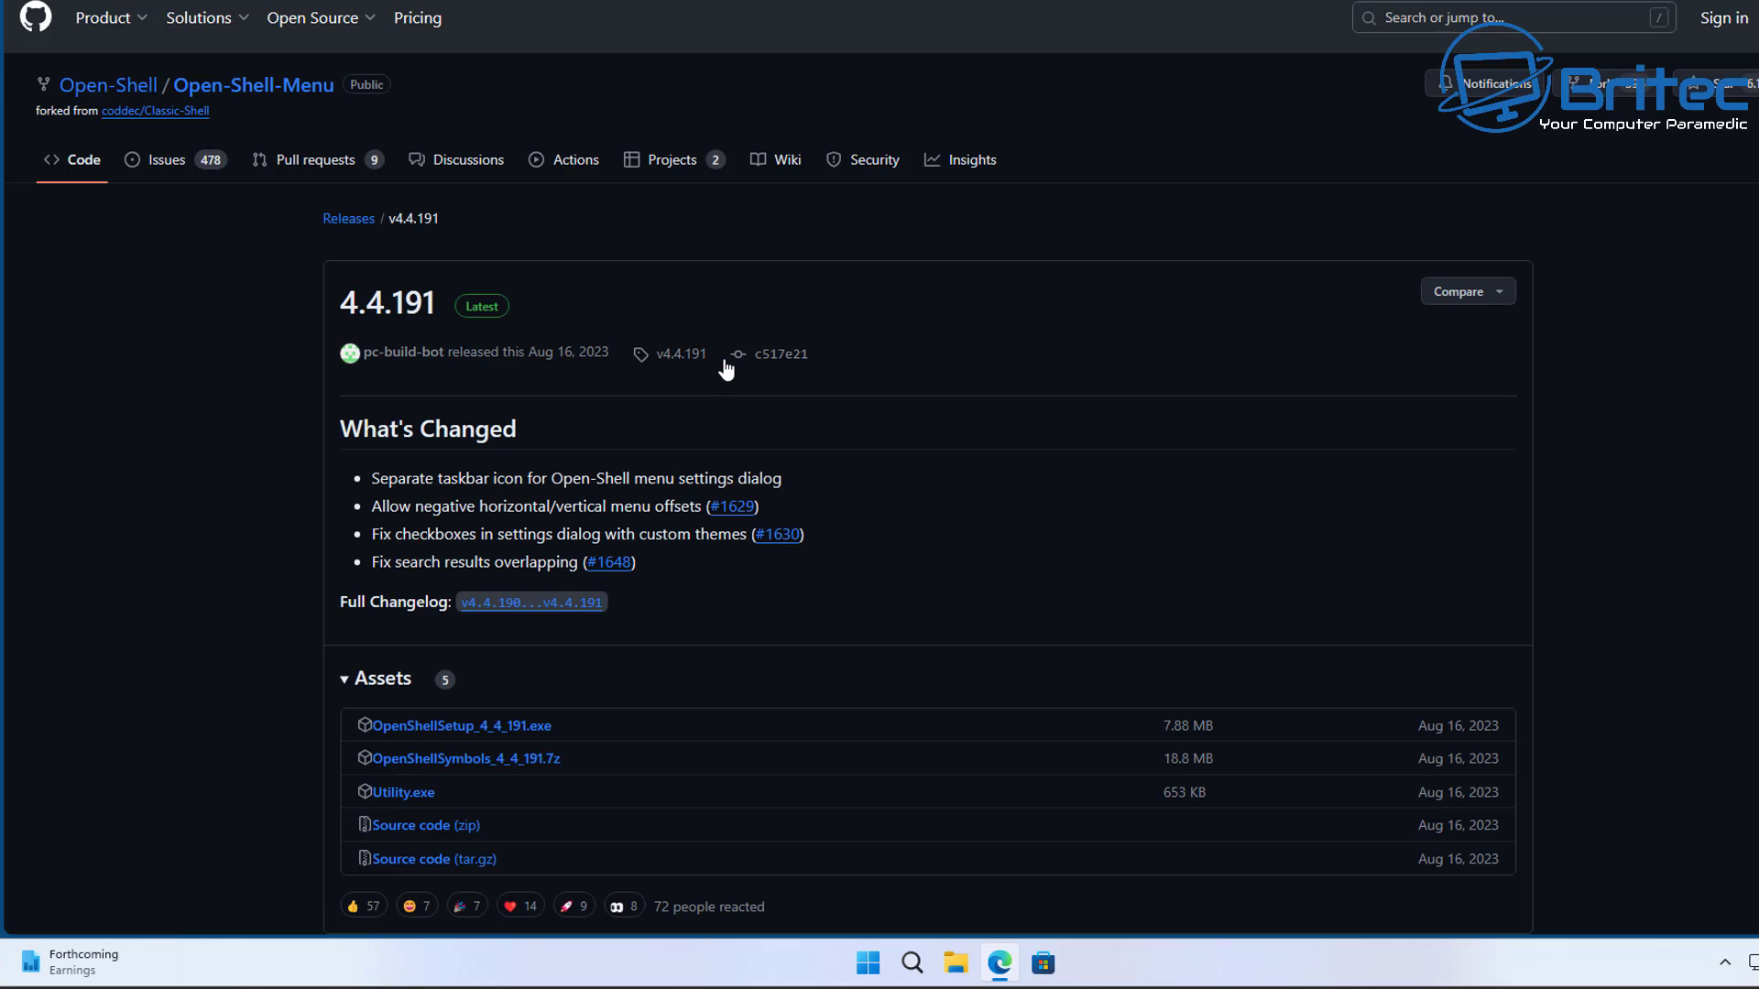
click(518, 727)
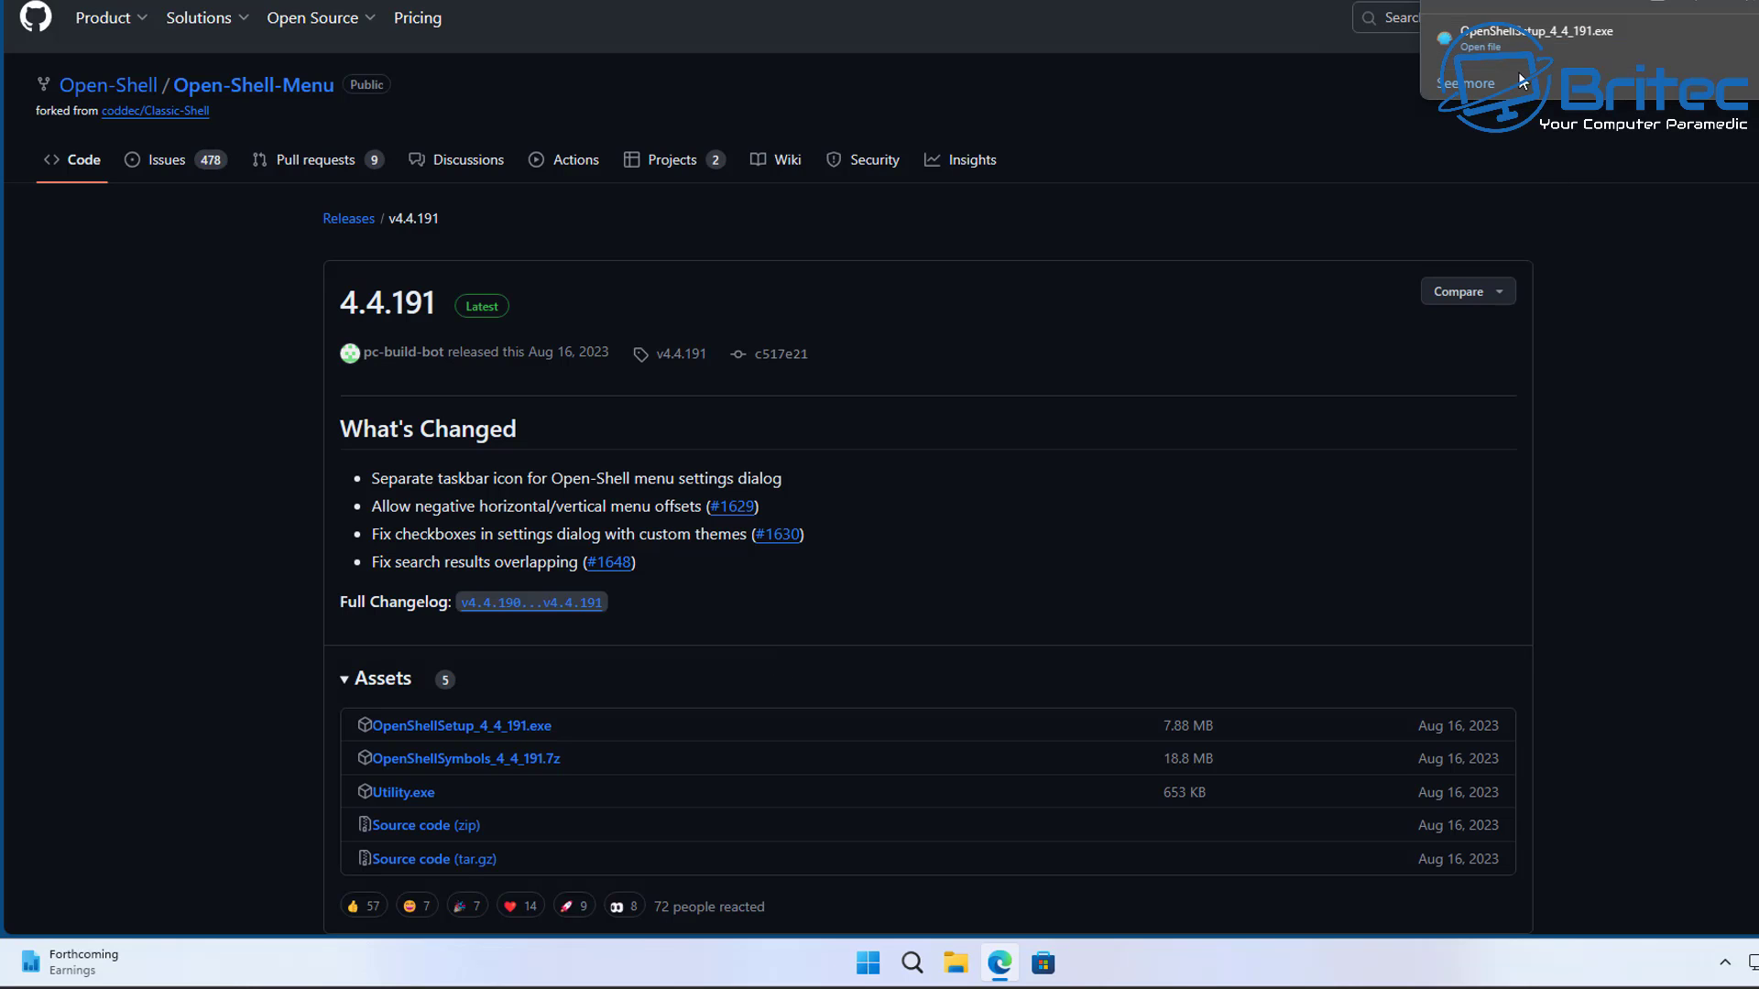
click(1521, 46)
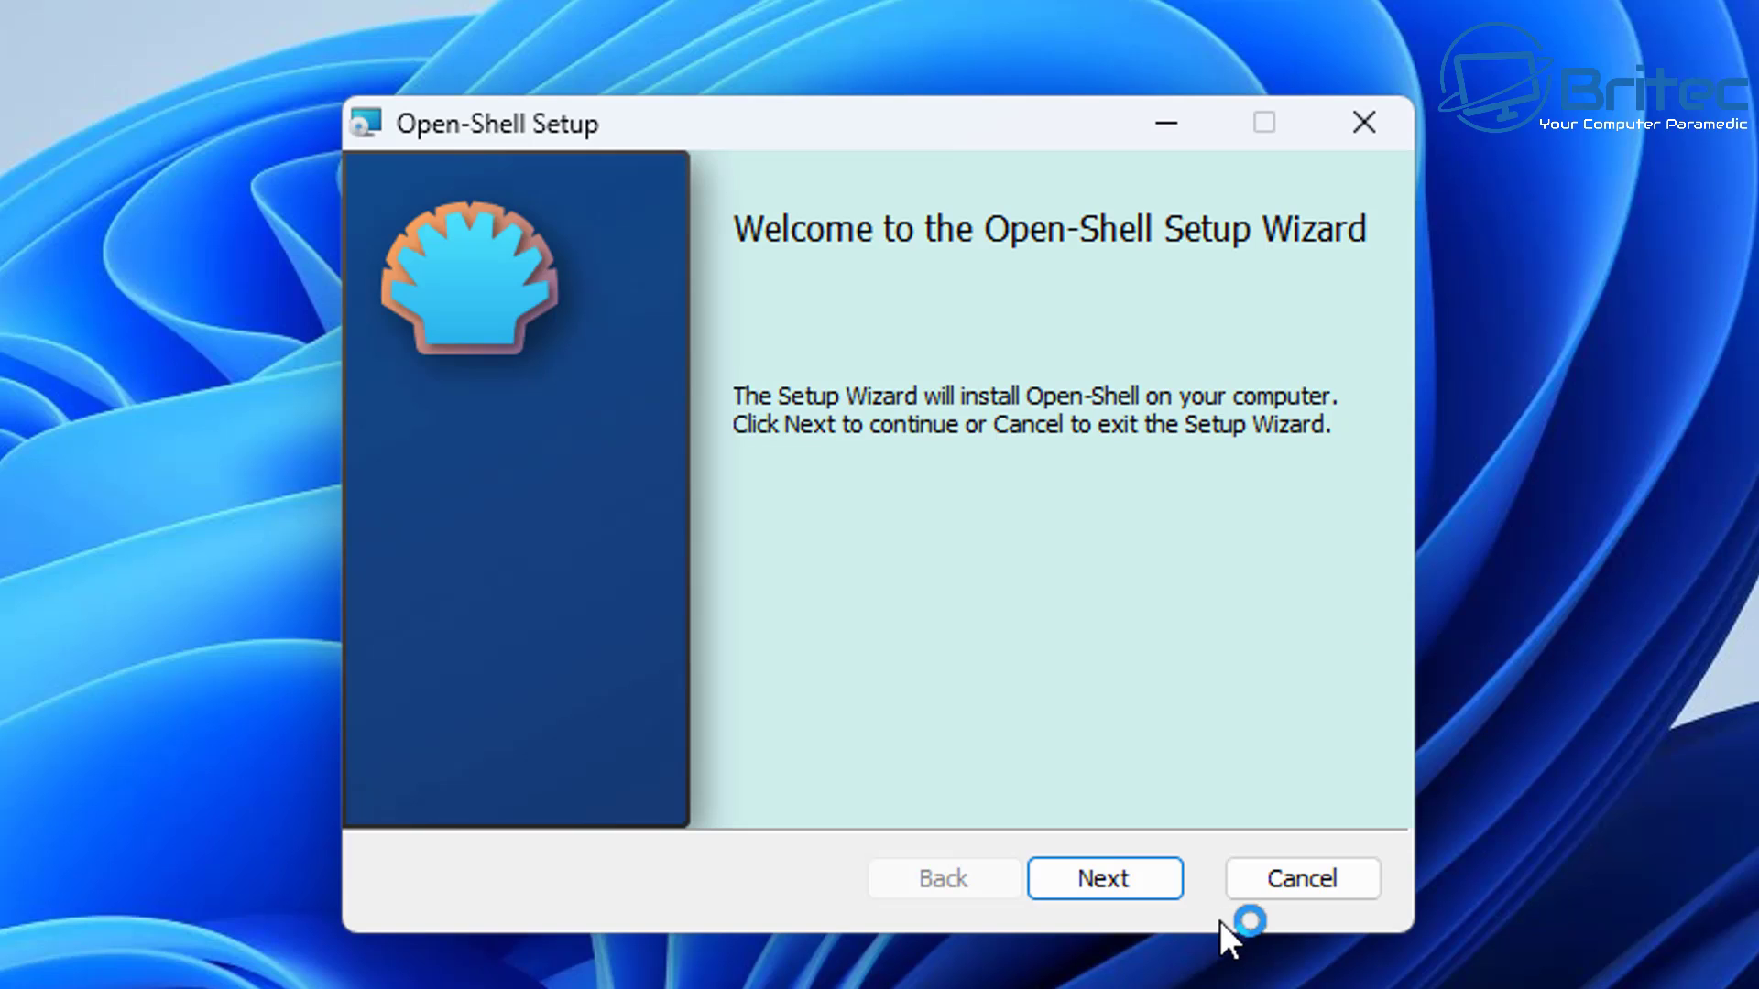
Step: Install Open-Shell with the licence accepted and default features, approving the UAC prompt
click(1133, 898)
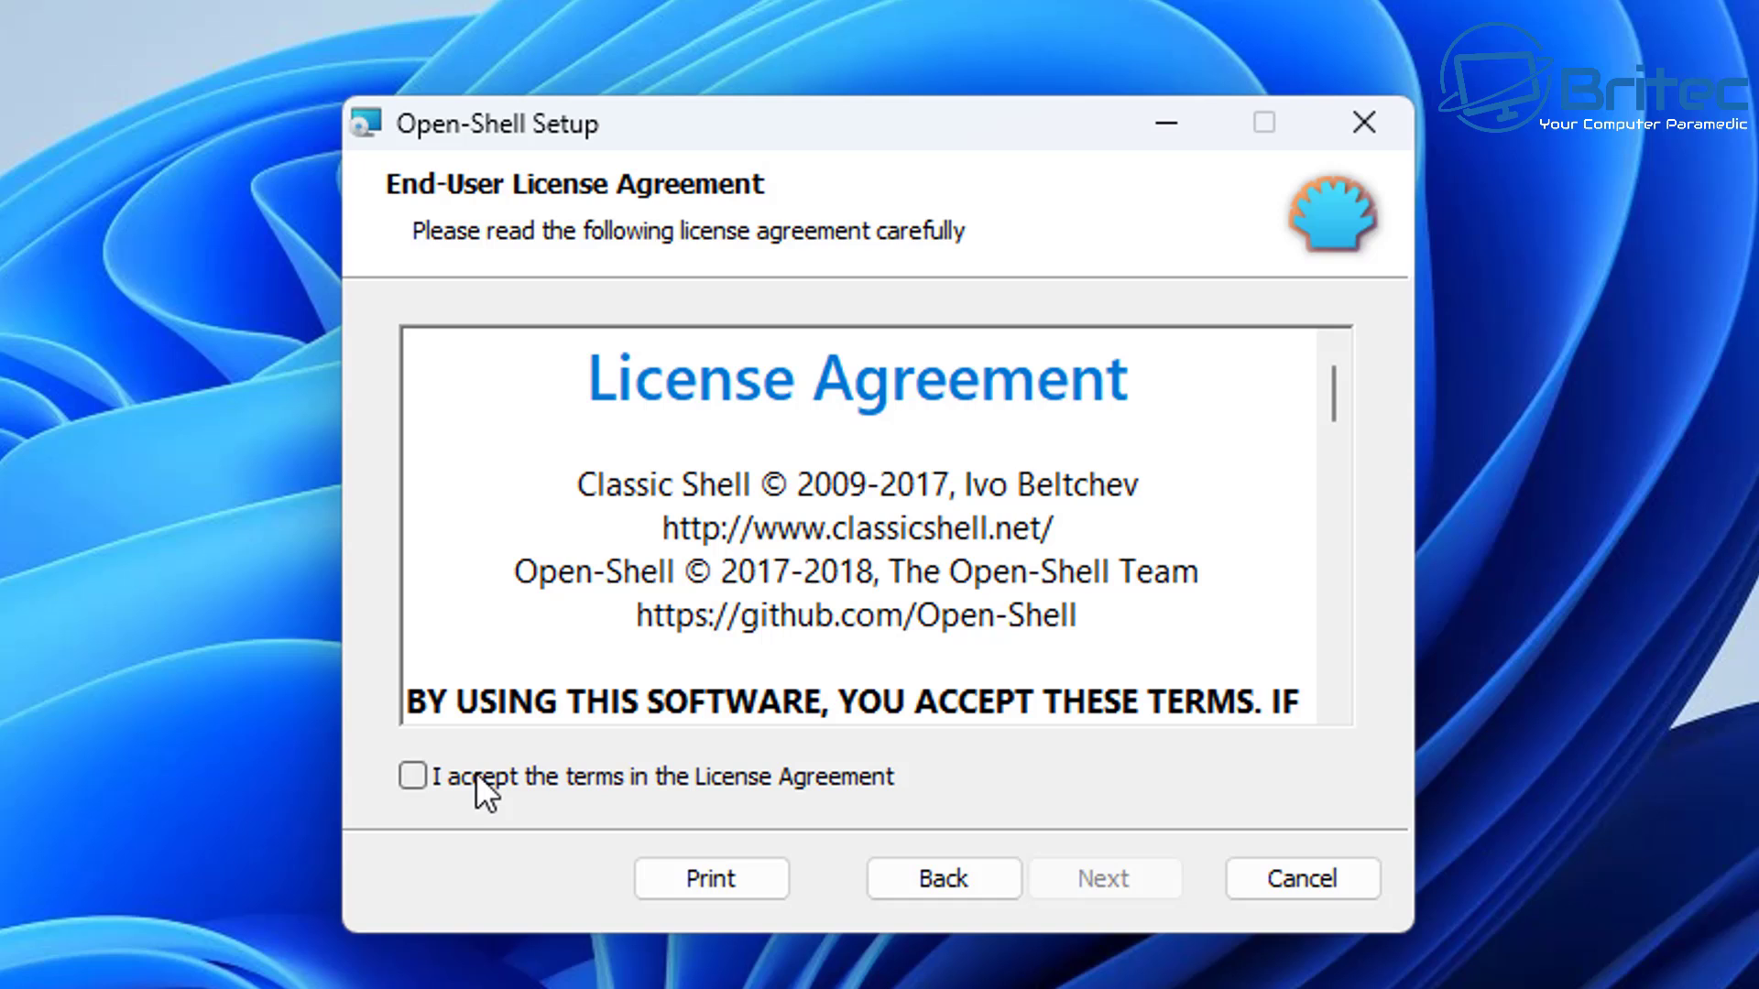
click(481, 777)
click(1118, 896)
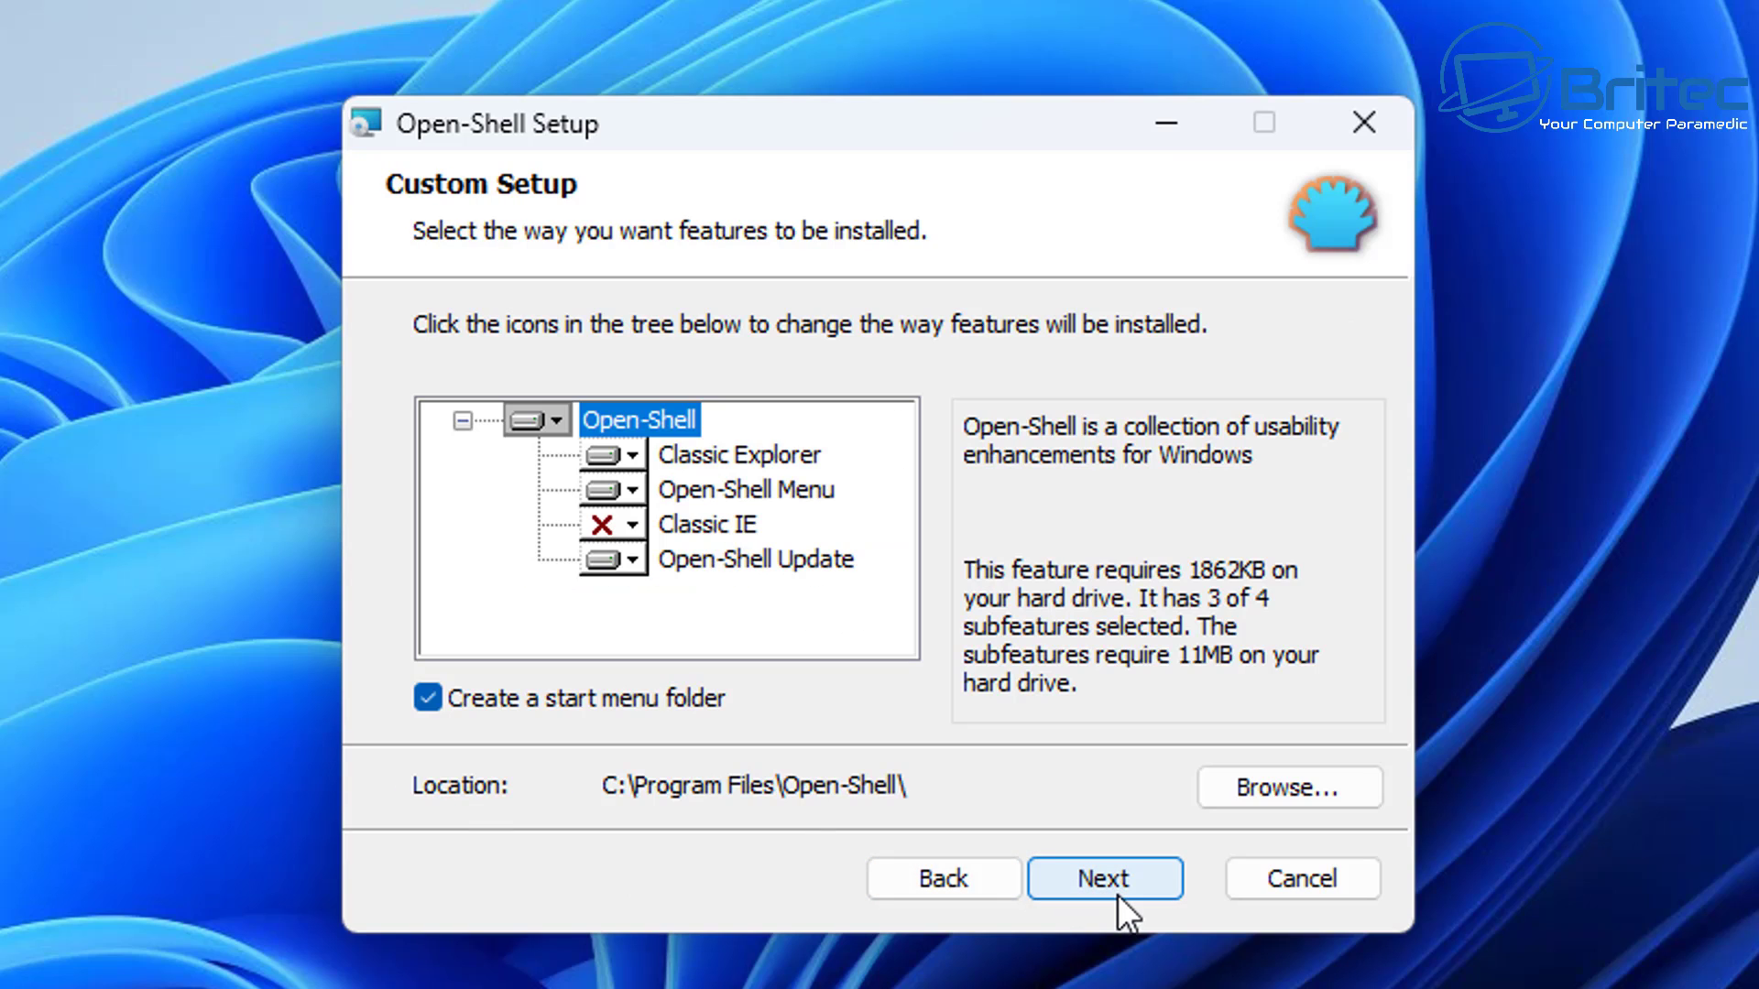
click(1118, 894)
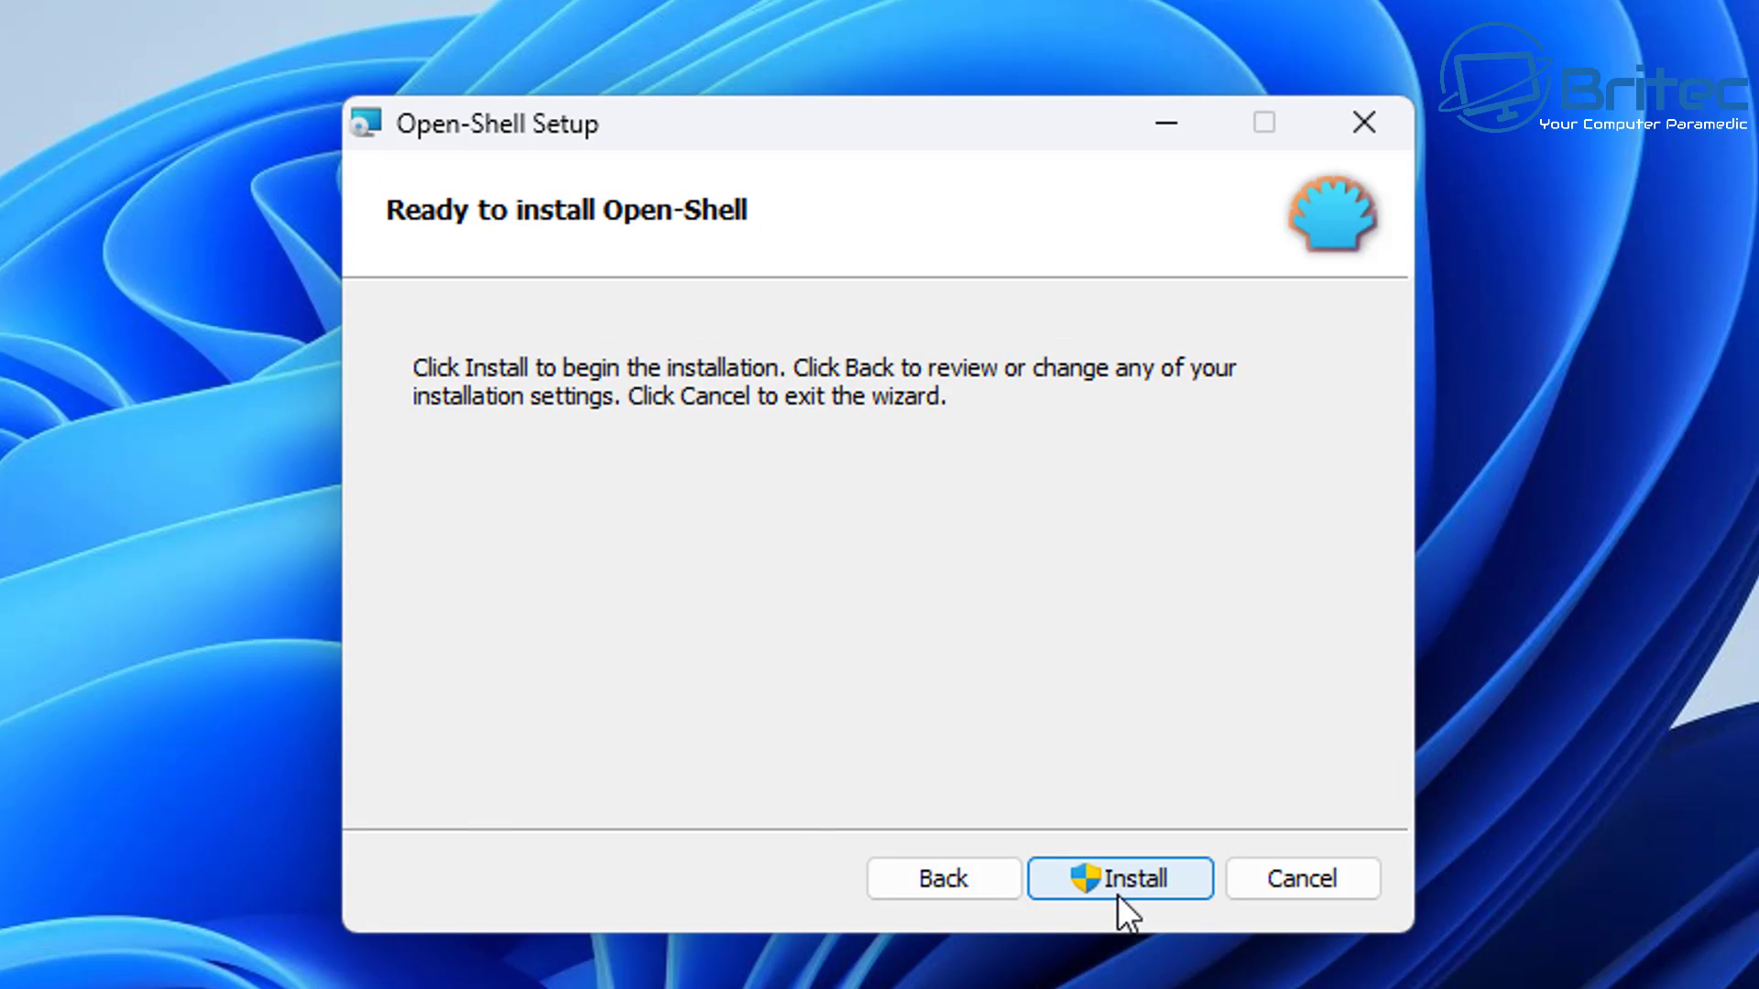
click(1118, 894)
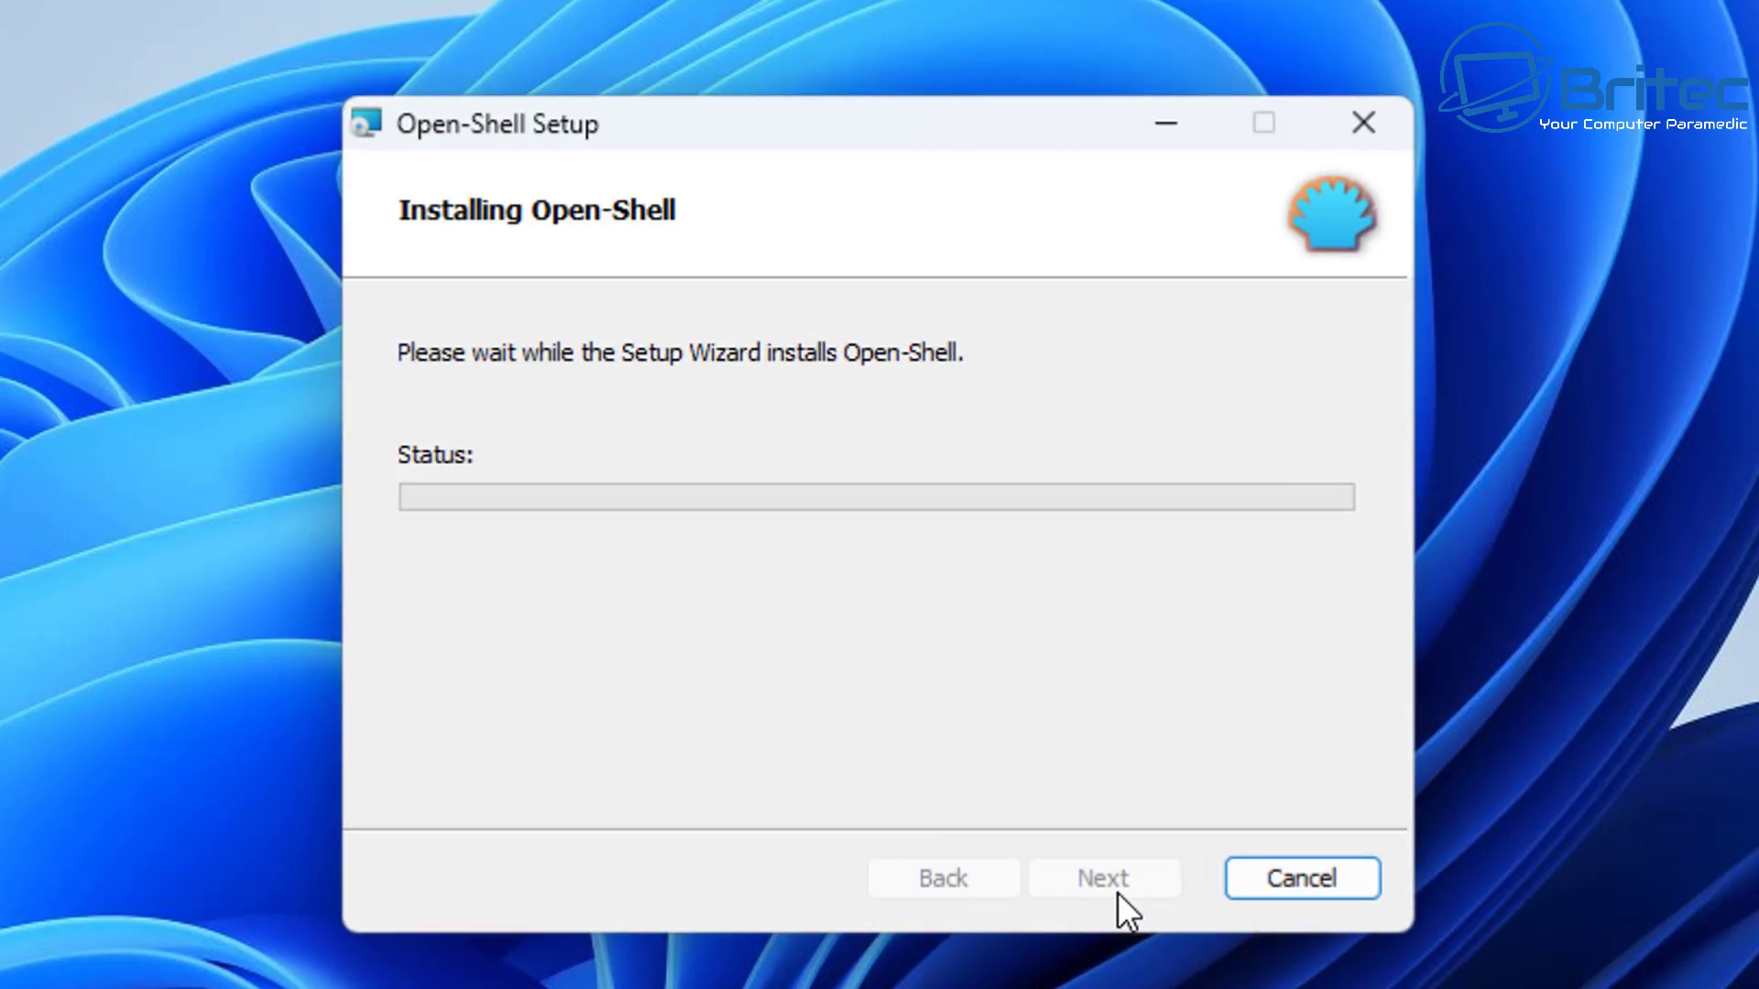
click(754, 944)
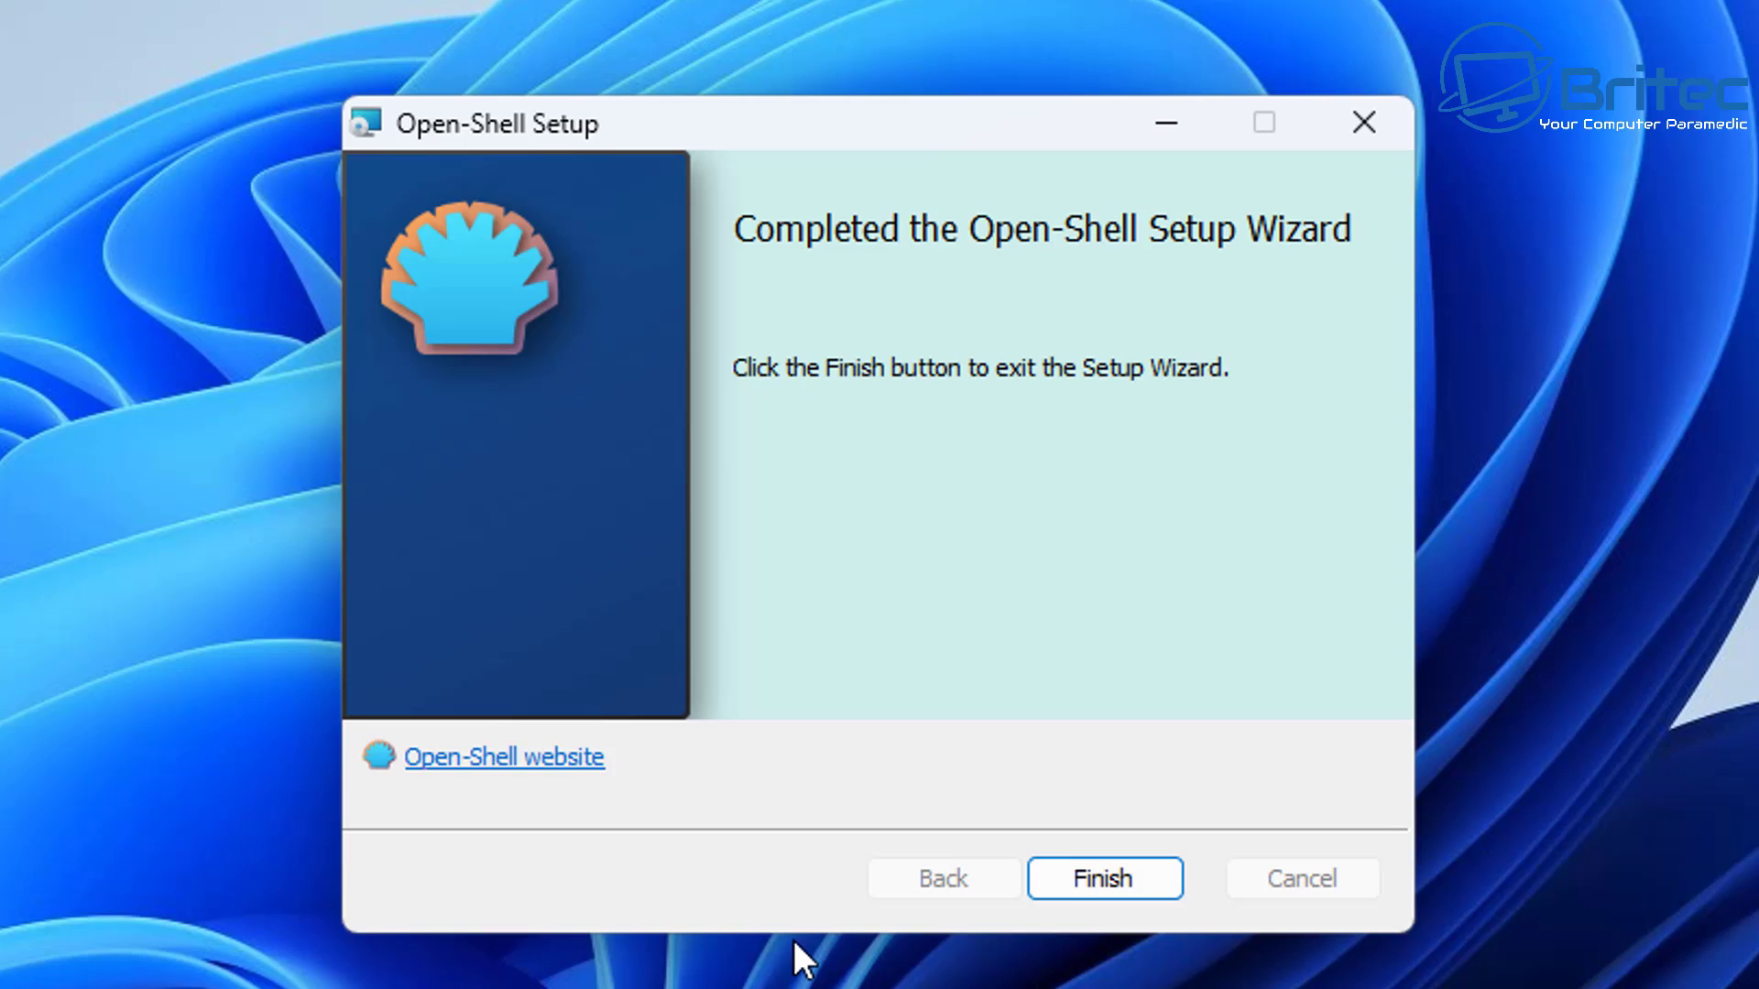
click(1098, 872)
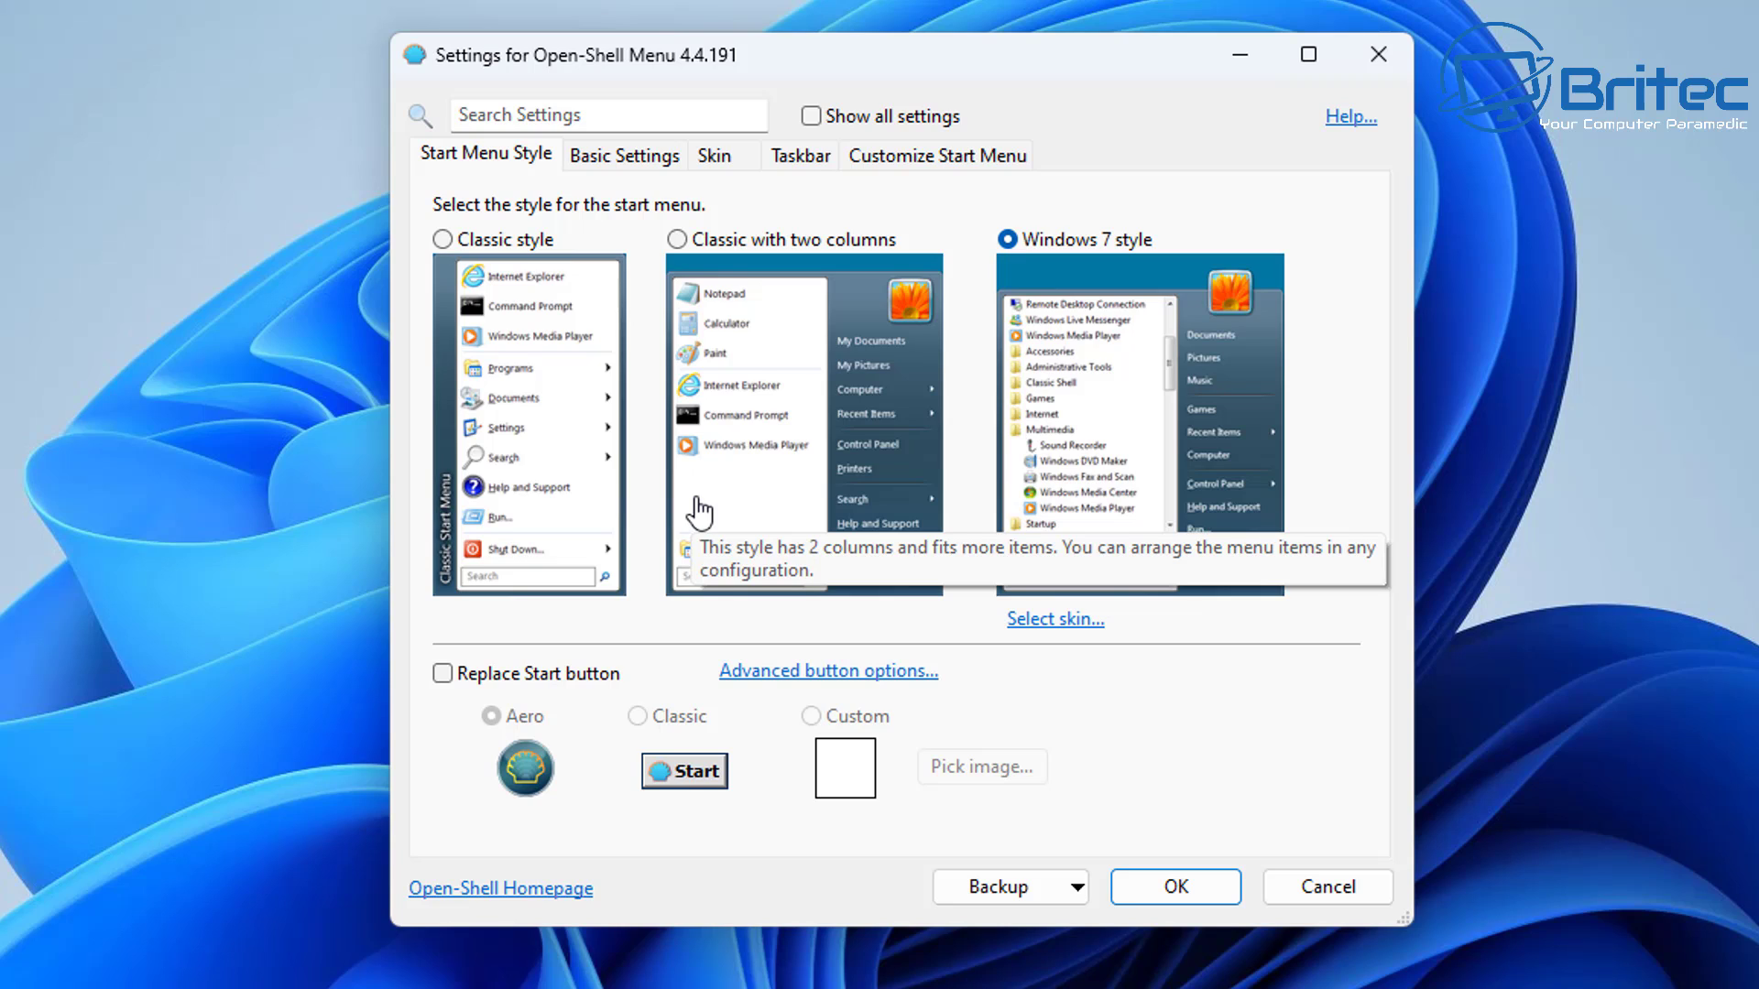
Step: Switch Open-Shell to the Classic style and pick Classic Skin as its skin
click(445, 241)
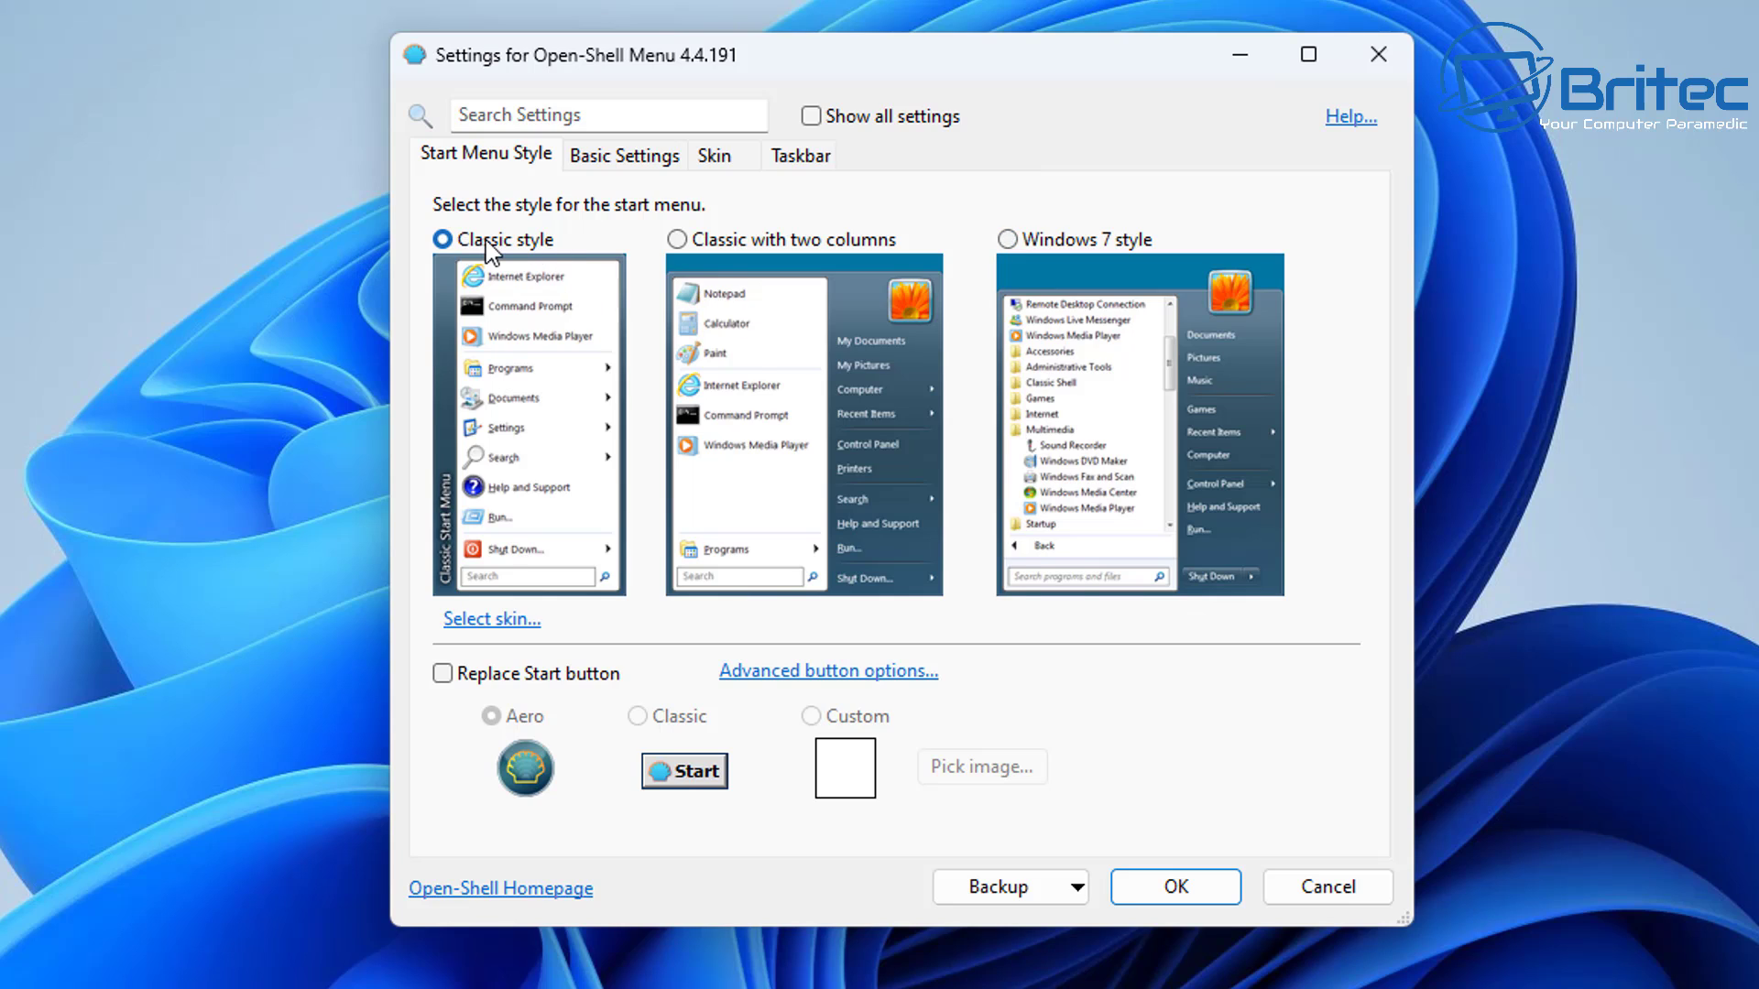
click(514, 622)
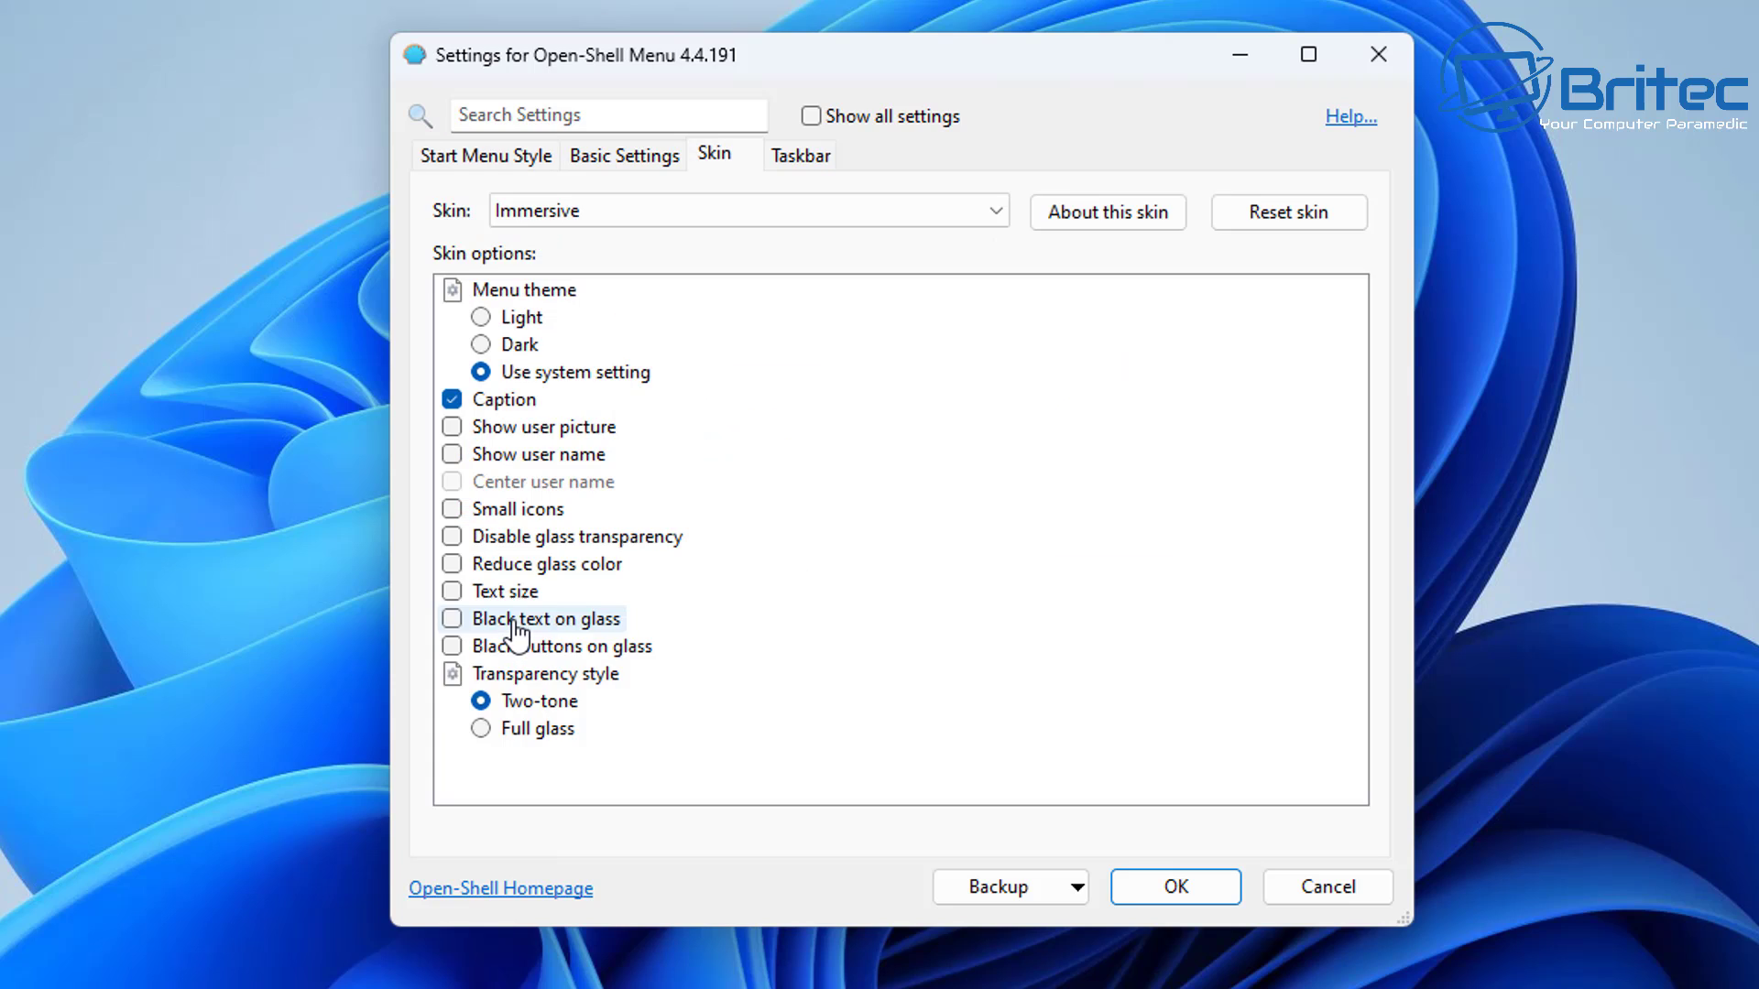
click(781, 212)
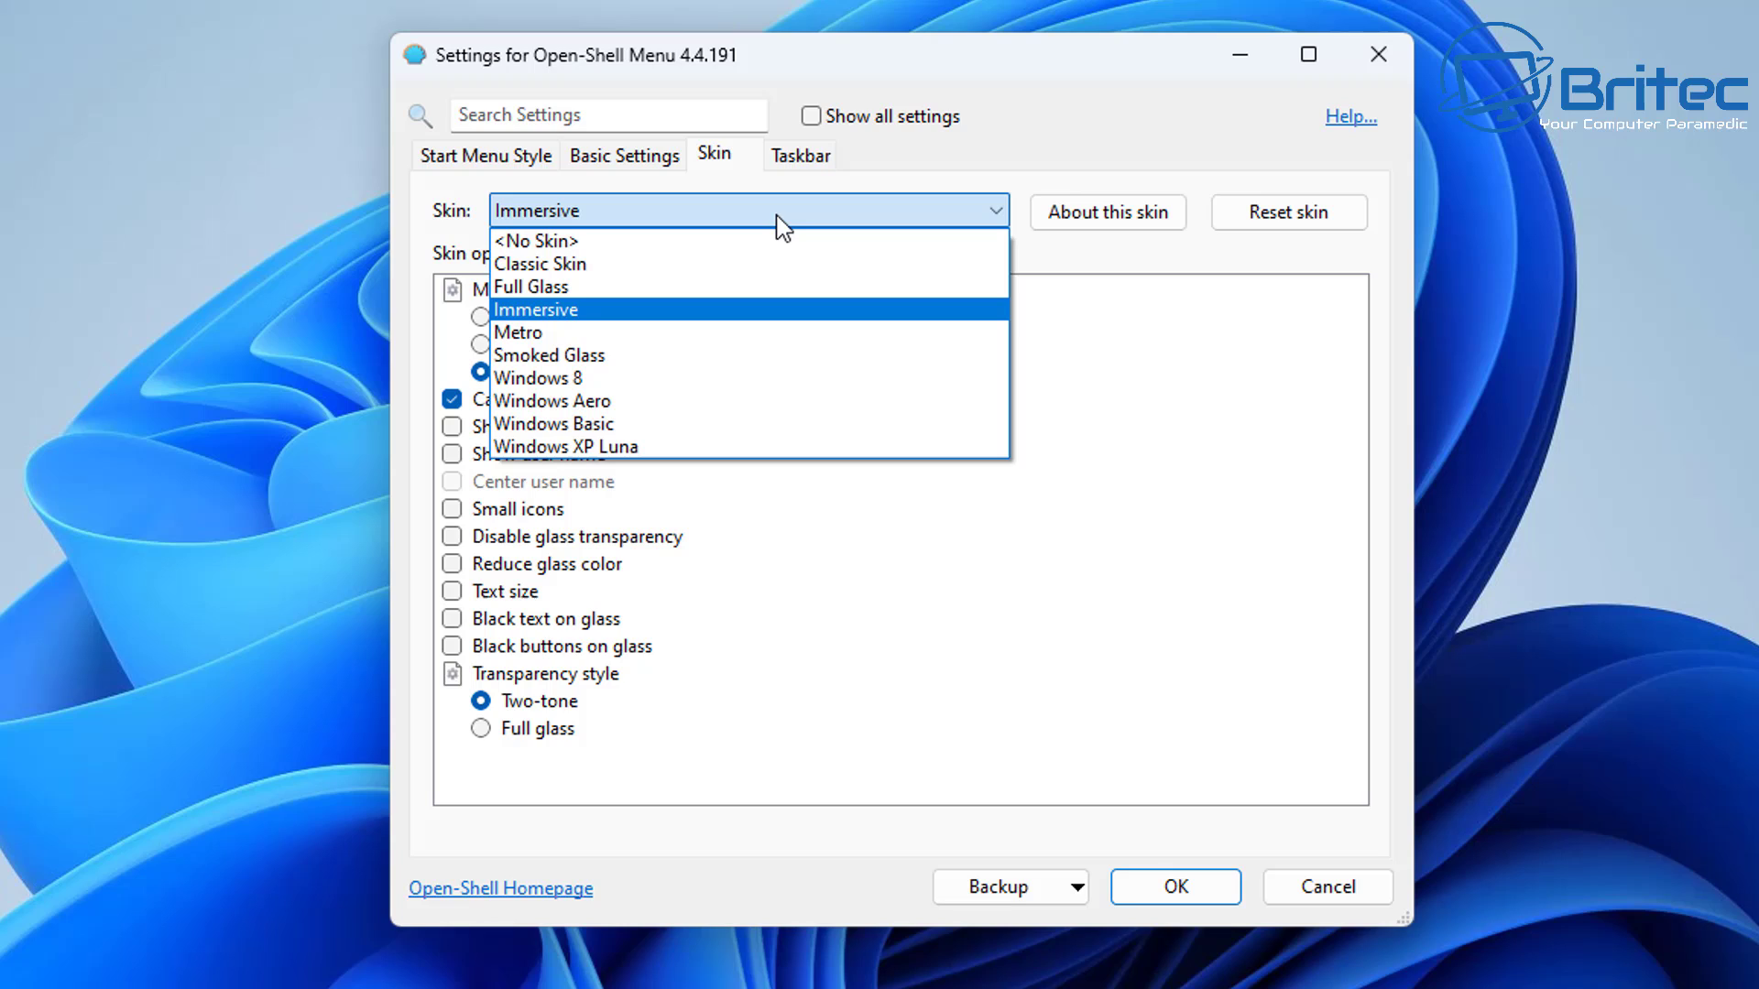
click(622, 275)
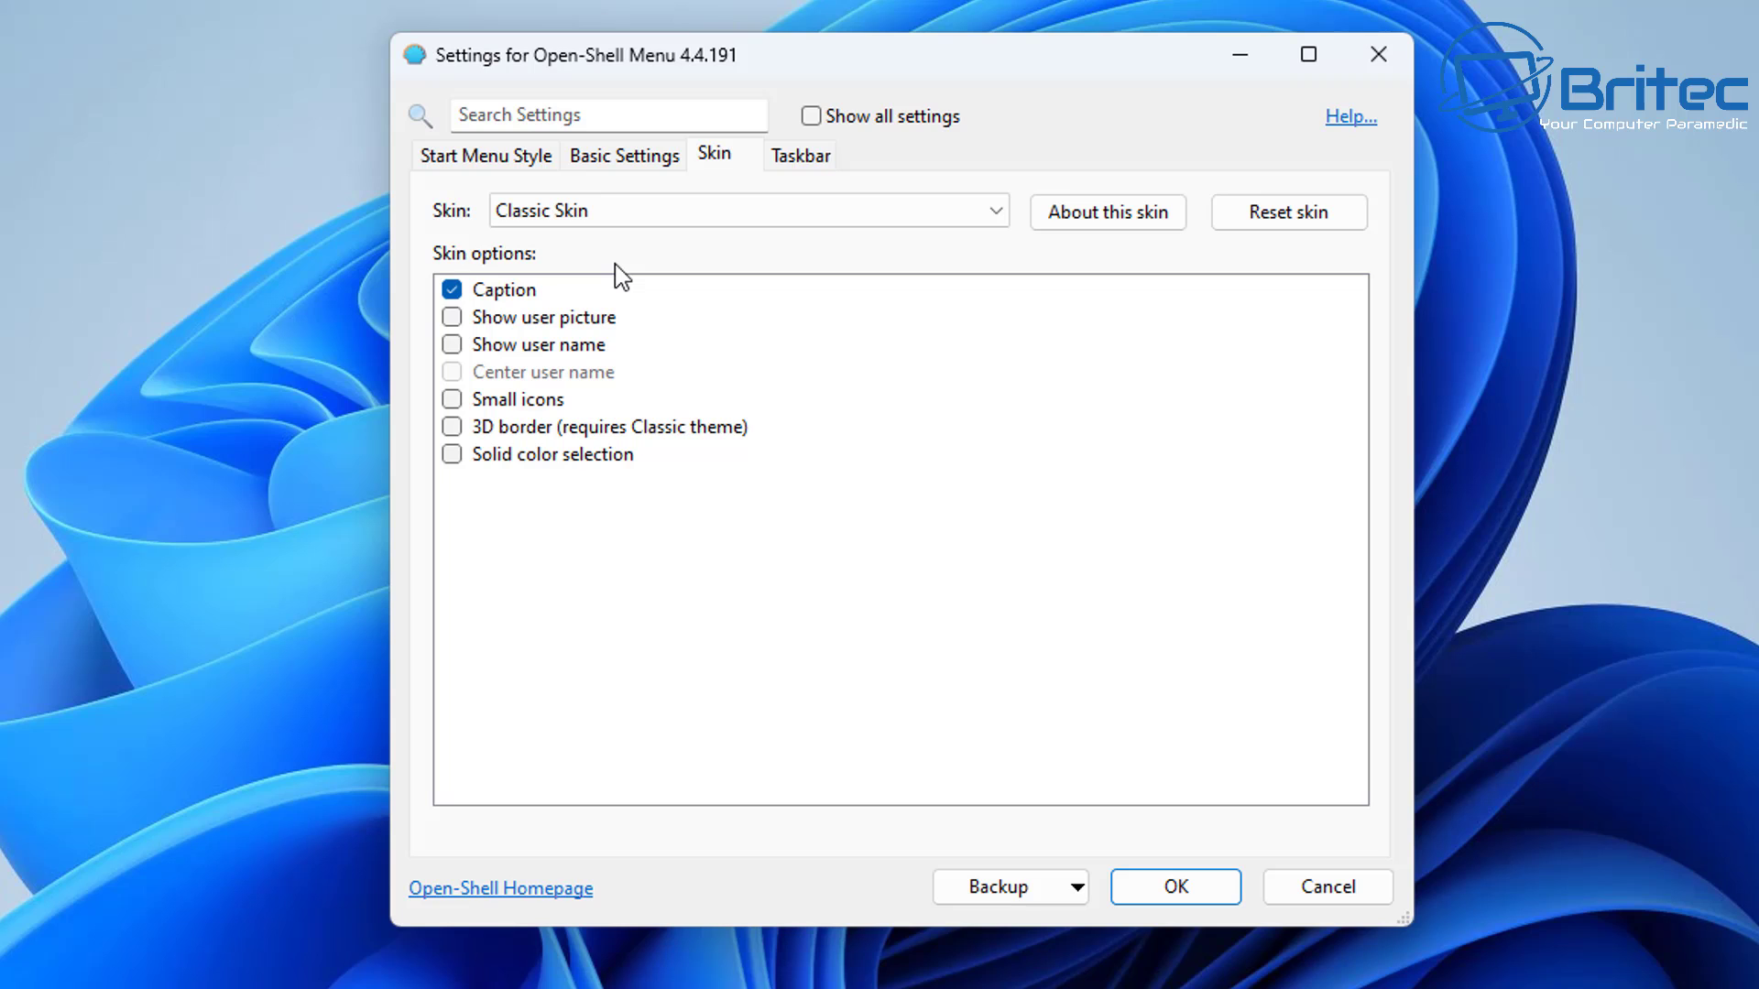
Step: Save the settings and open the new classic Start menu
click(1177, 890)
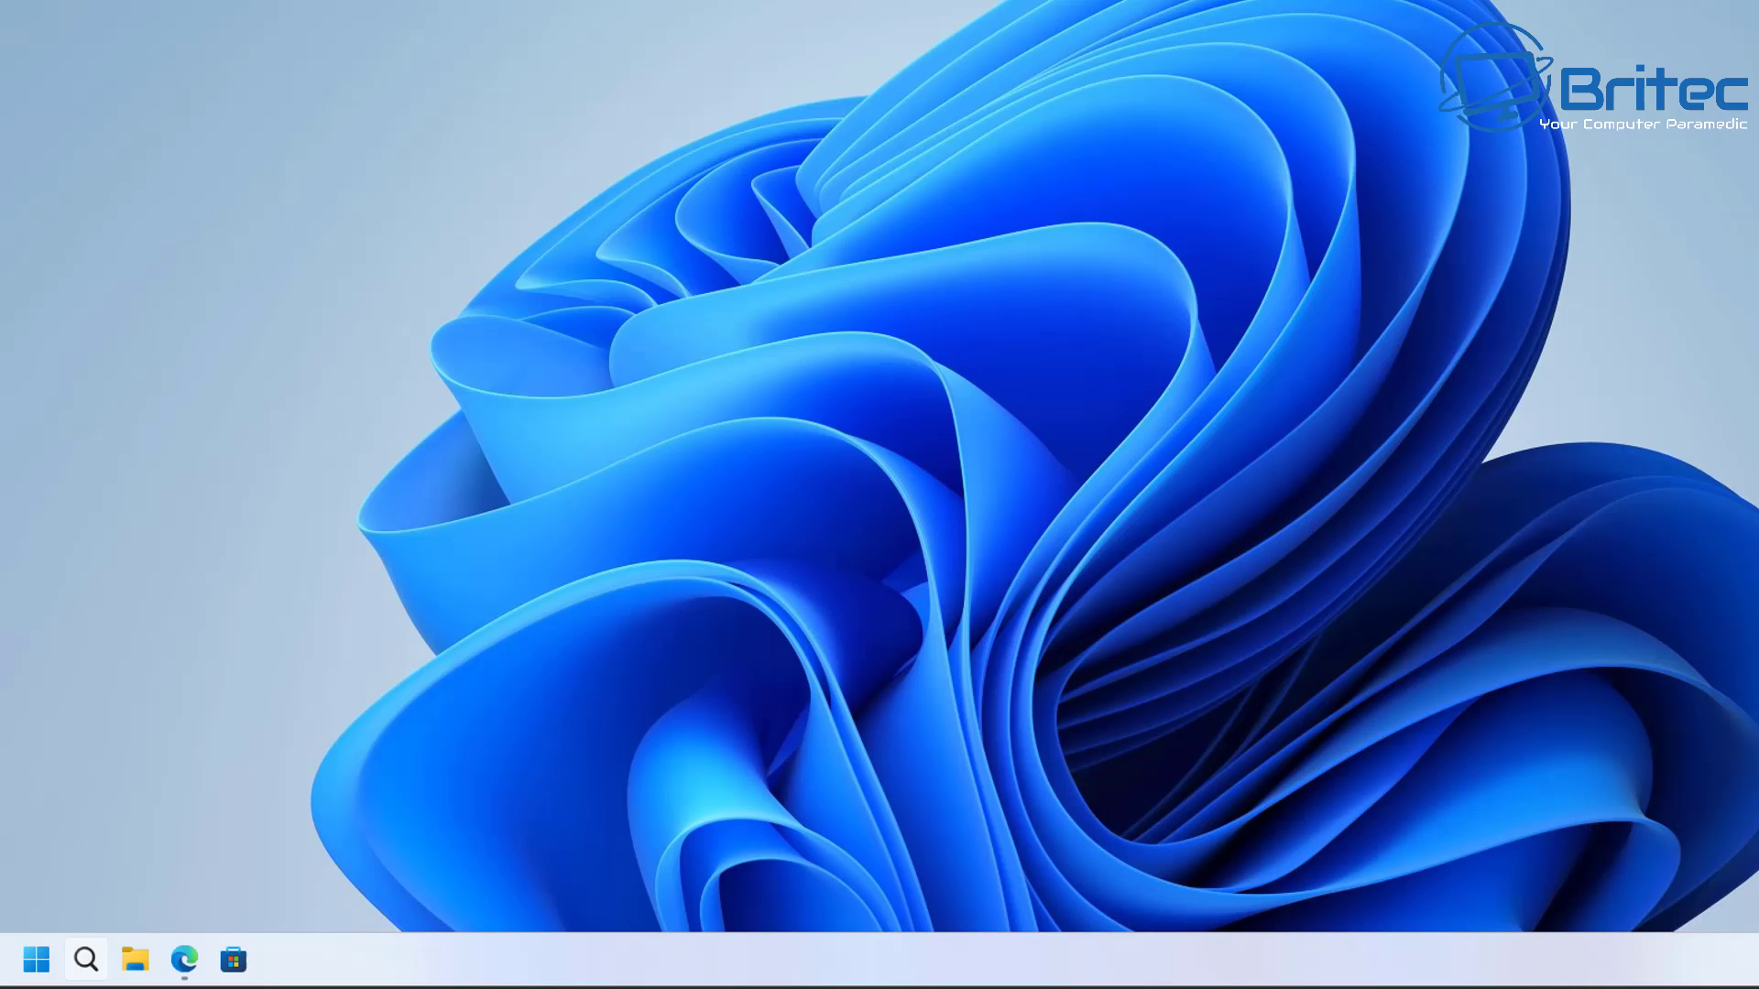
click(46, 962)
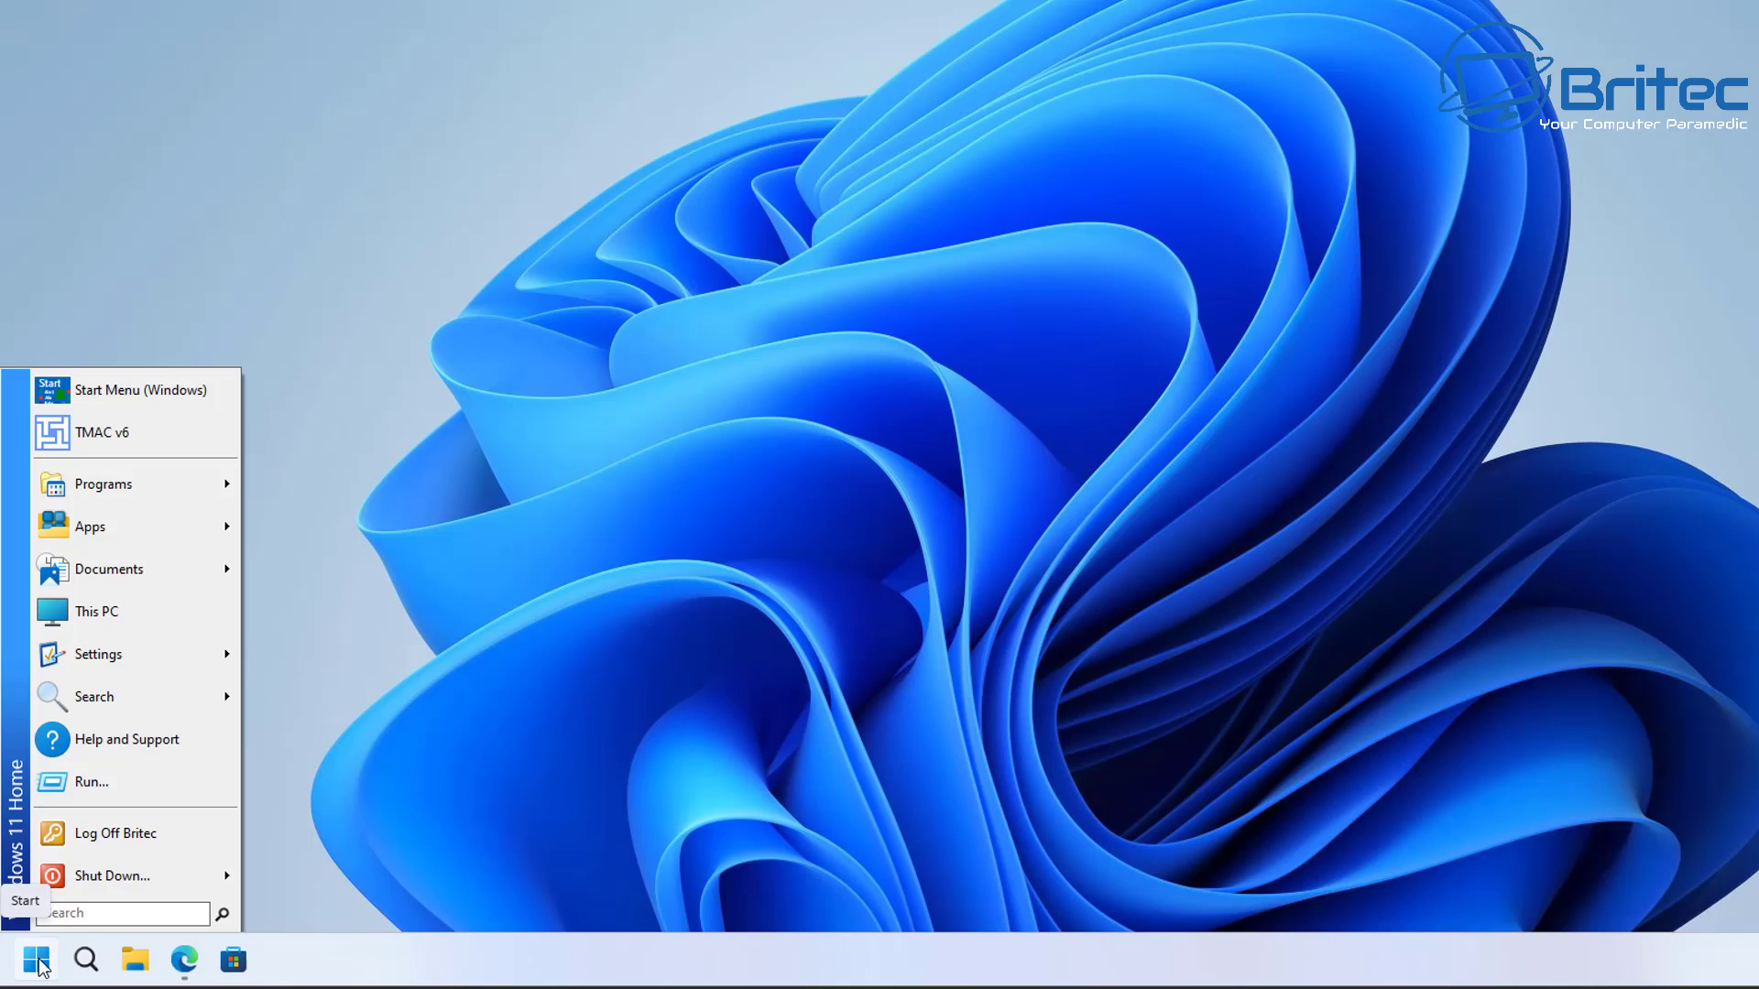
click(39, 962)
click(39, 962)
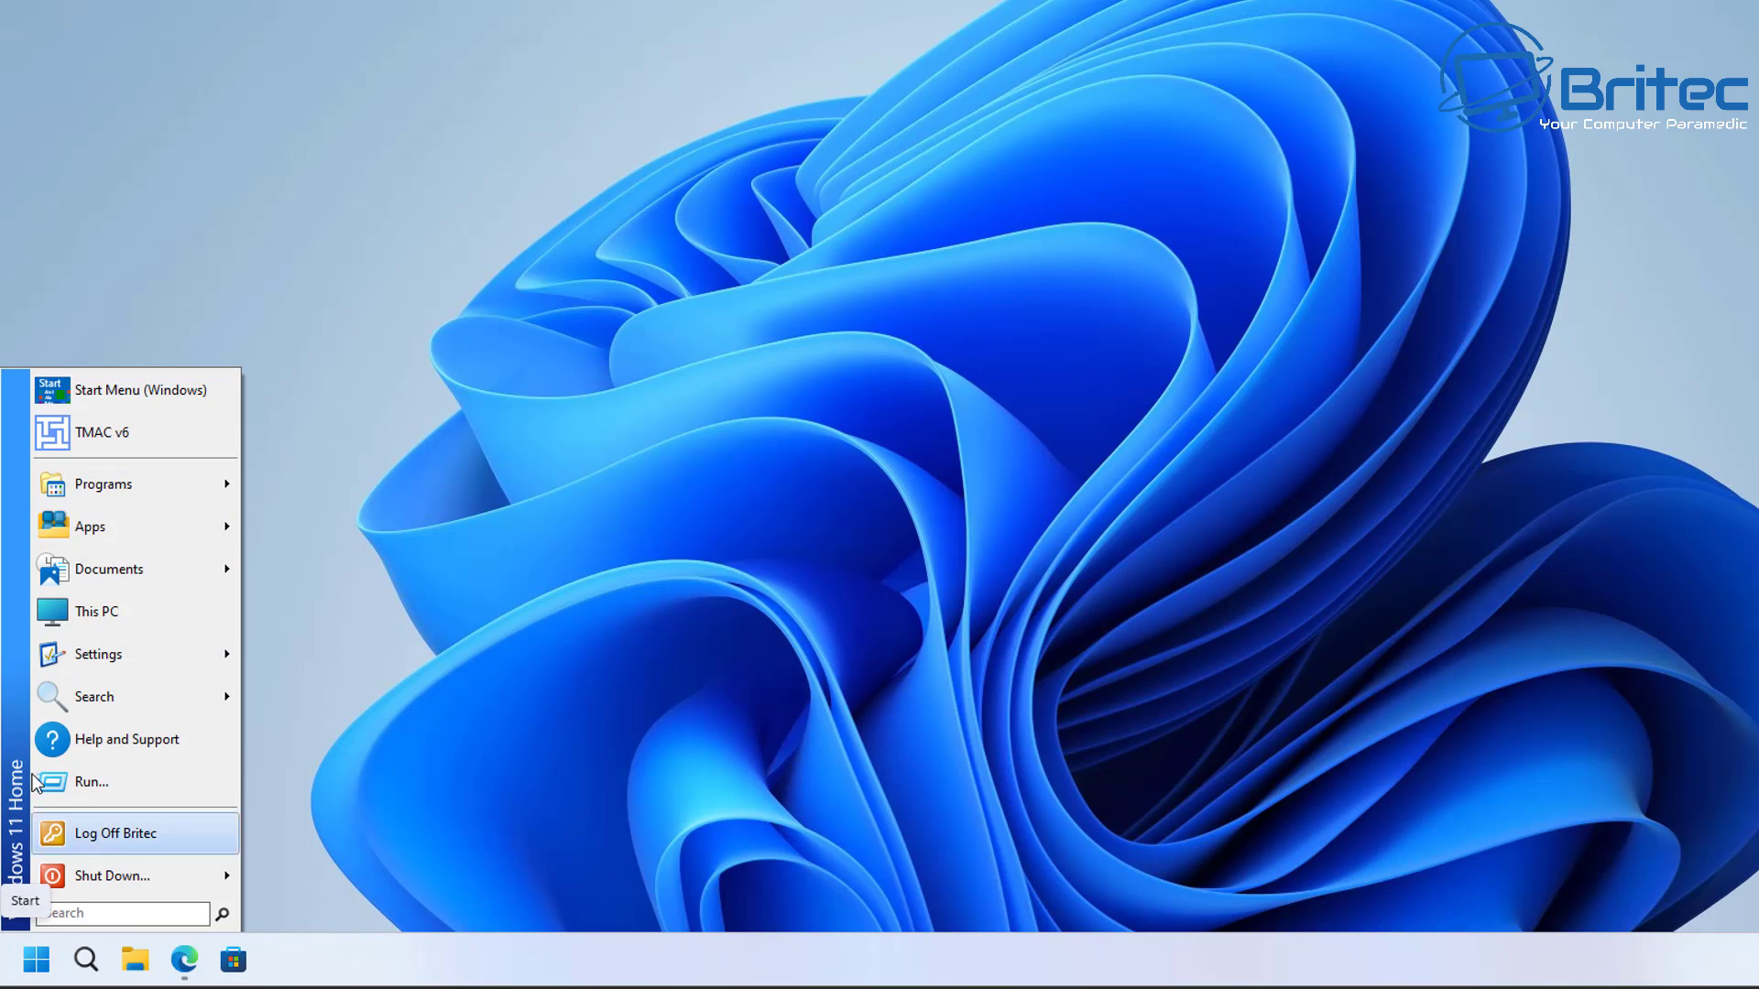
Step: Compare with the original Windows 11 Start menu, then return to the classic Open-Shell menu
mouse_move(134, 465)
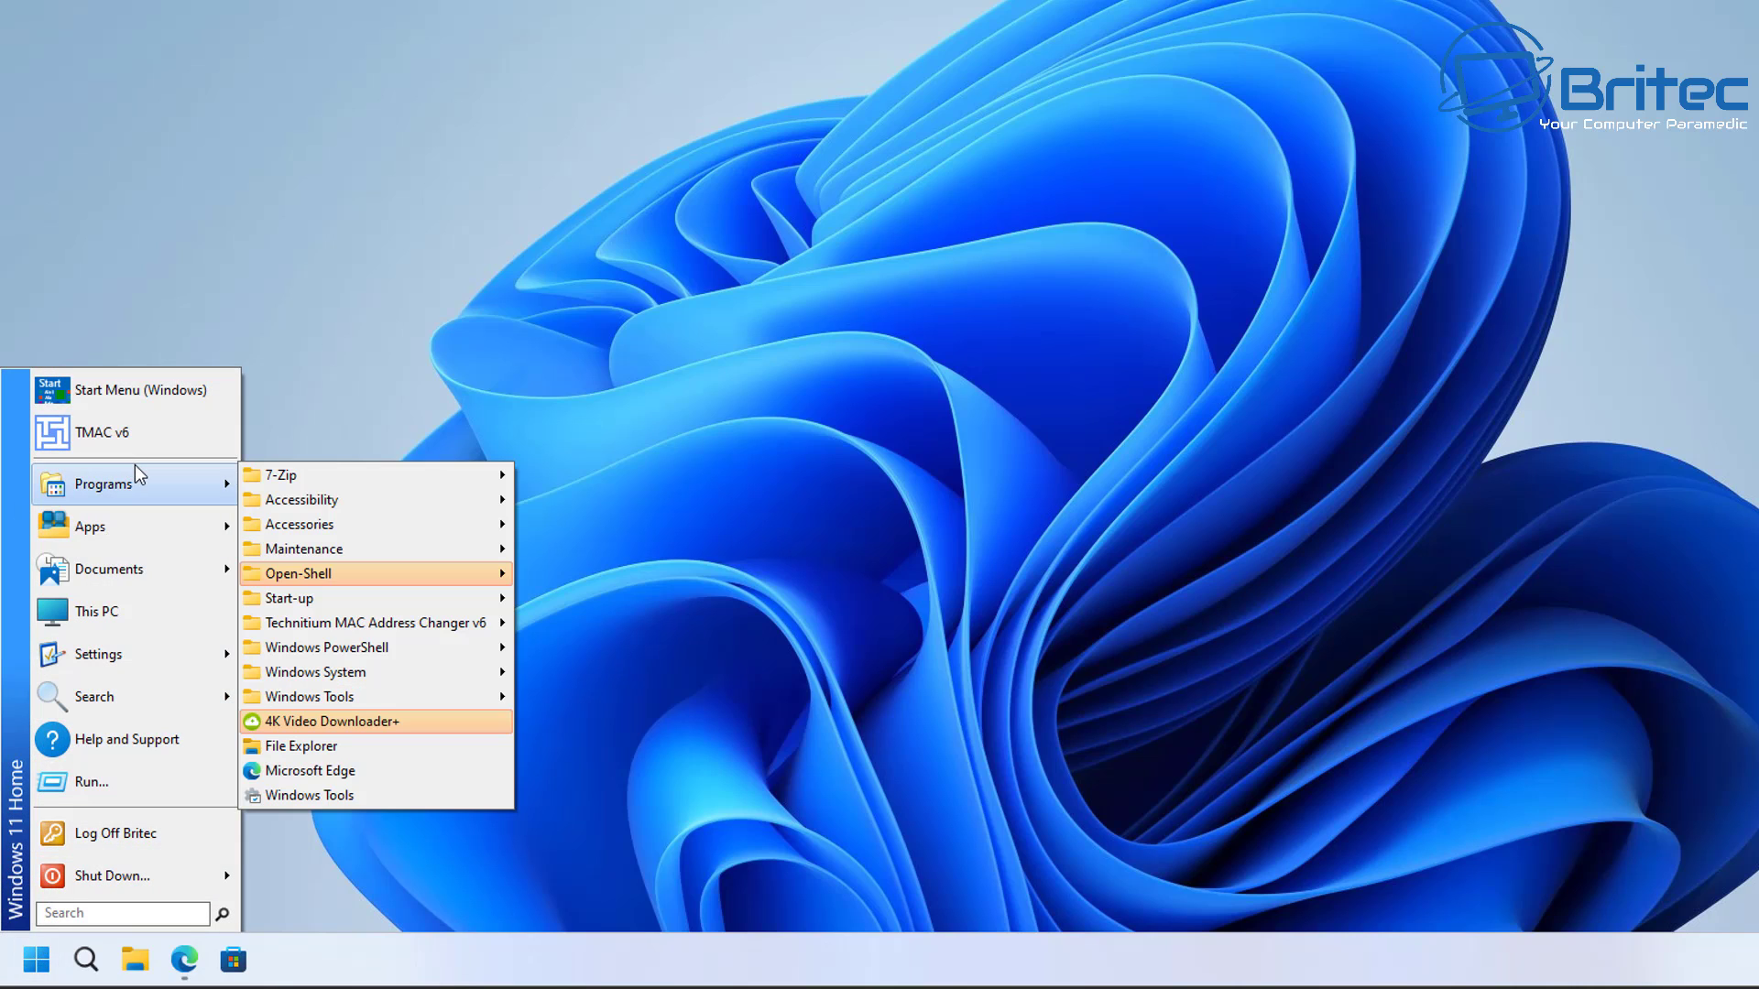
click(161, 399)
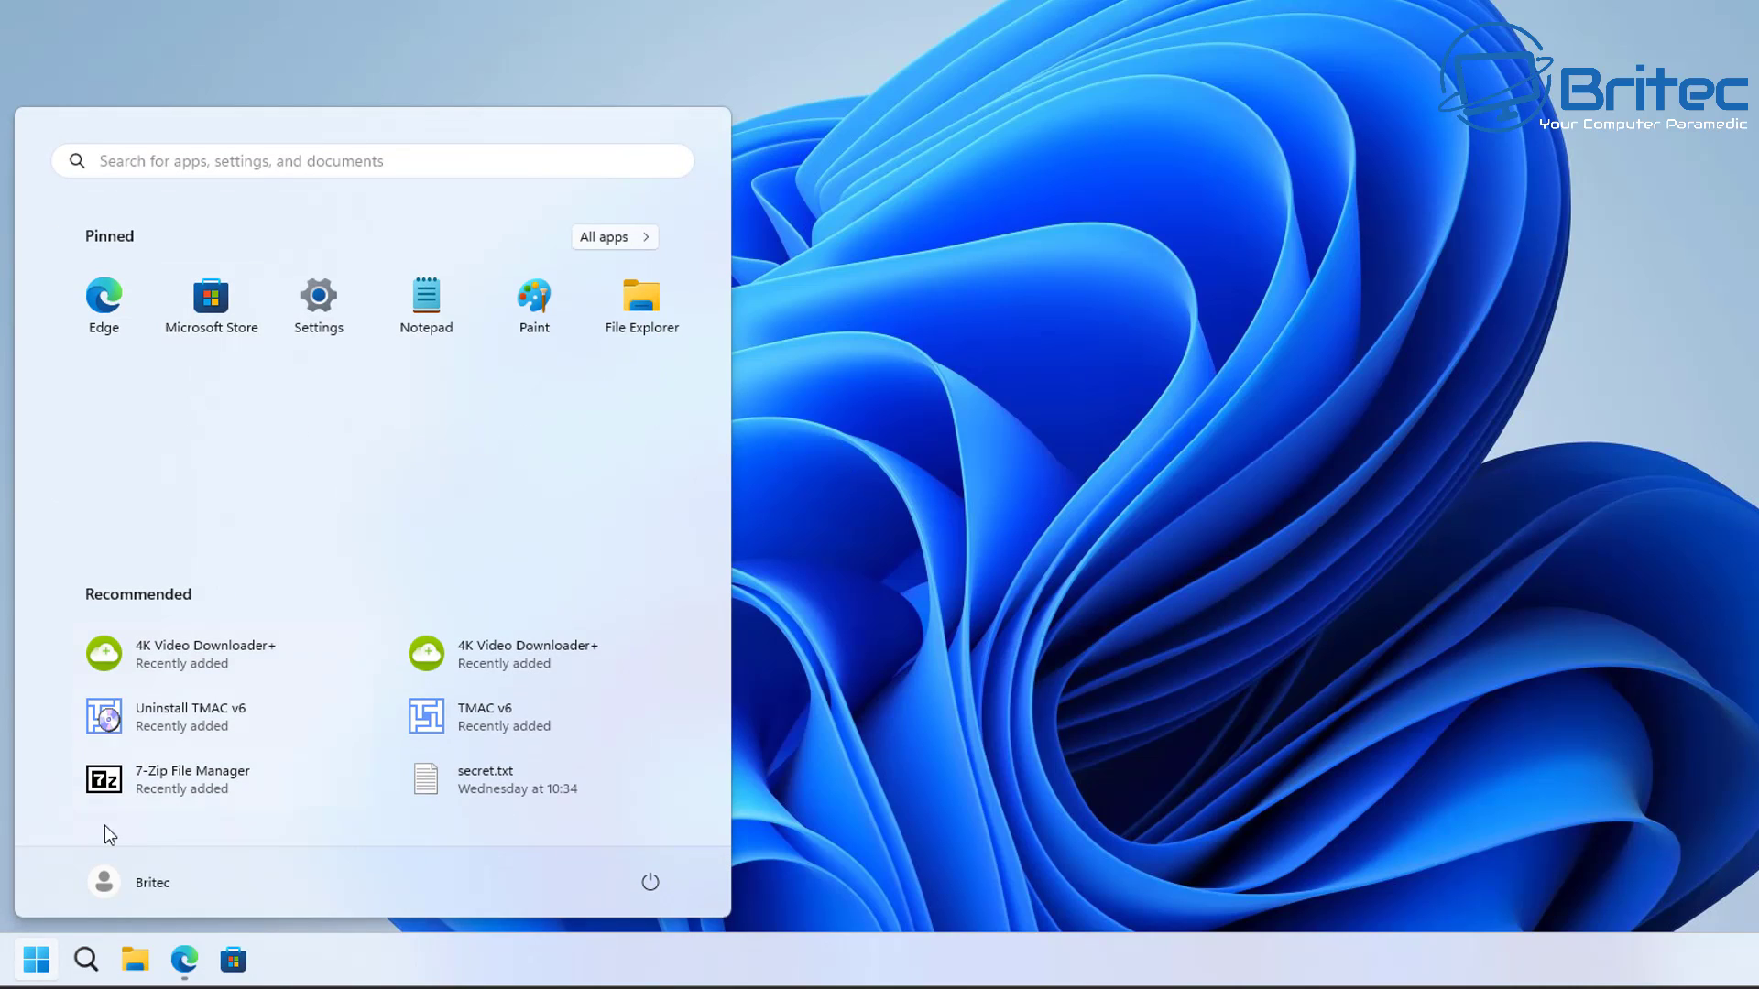
click(36, 962)
click(37, 963)
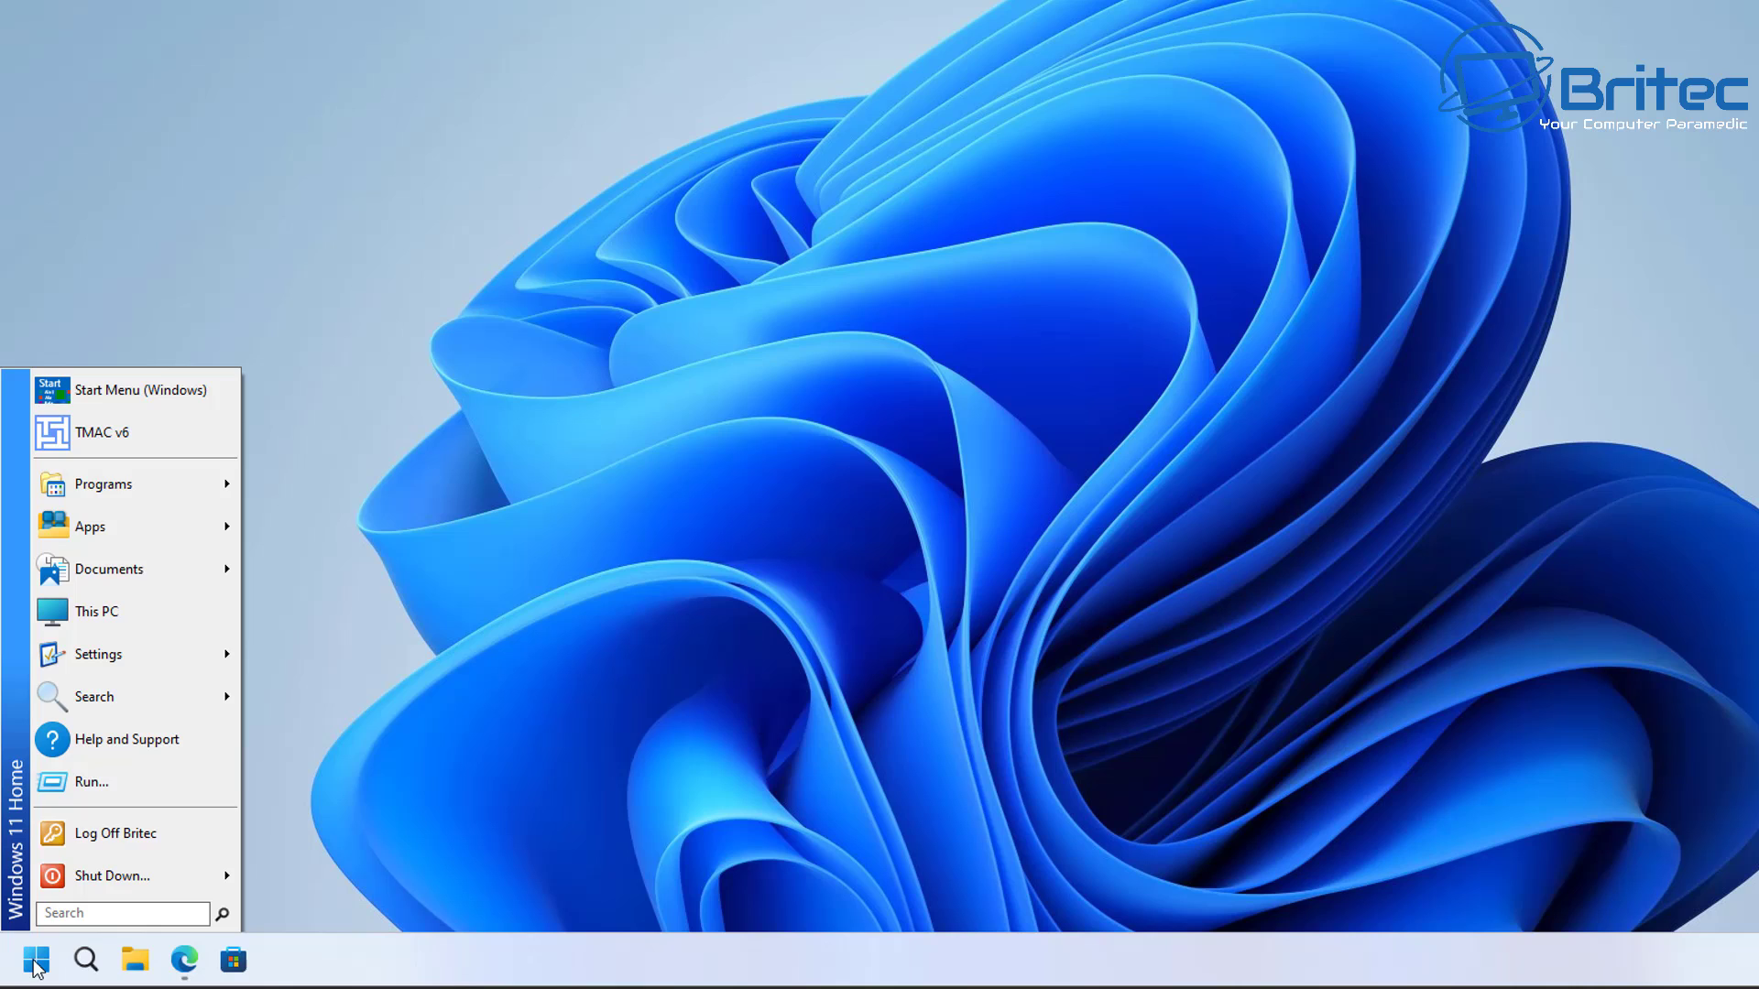
Step: Change the Open-Shell menu skin to Immersive and preview it in the Start menu
mouse_move(128, 483)
mouse_move(367, 573)
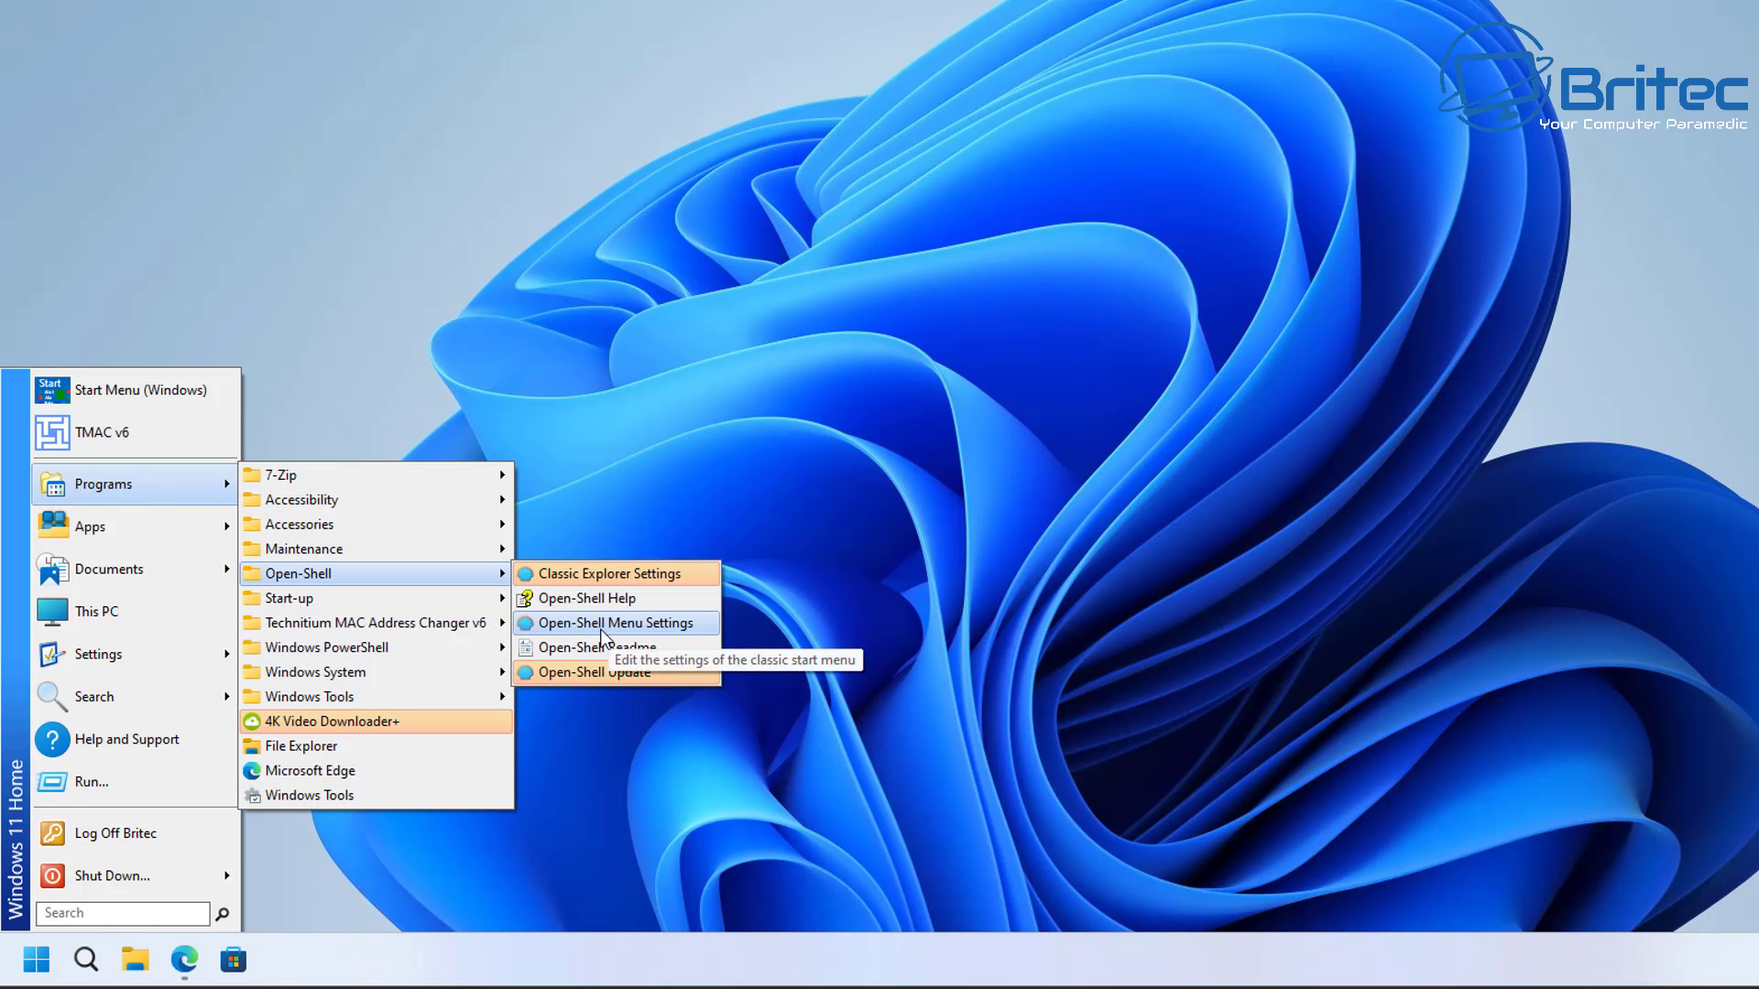
click(600, 628)
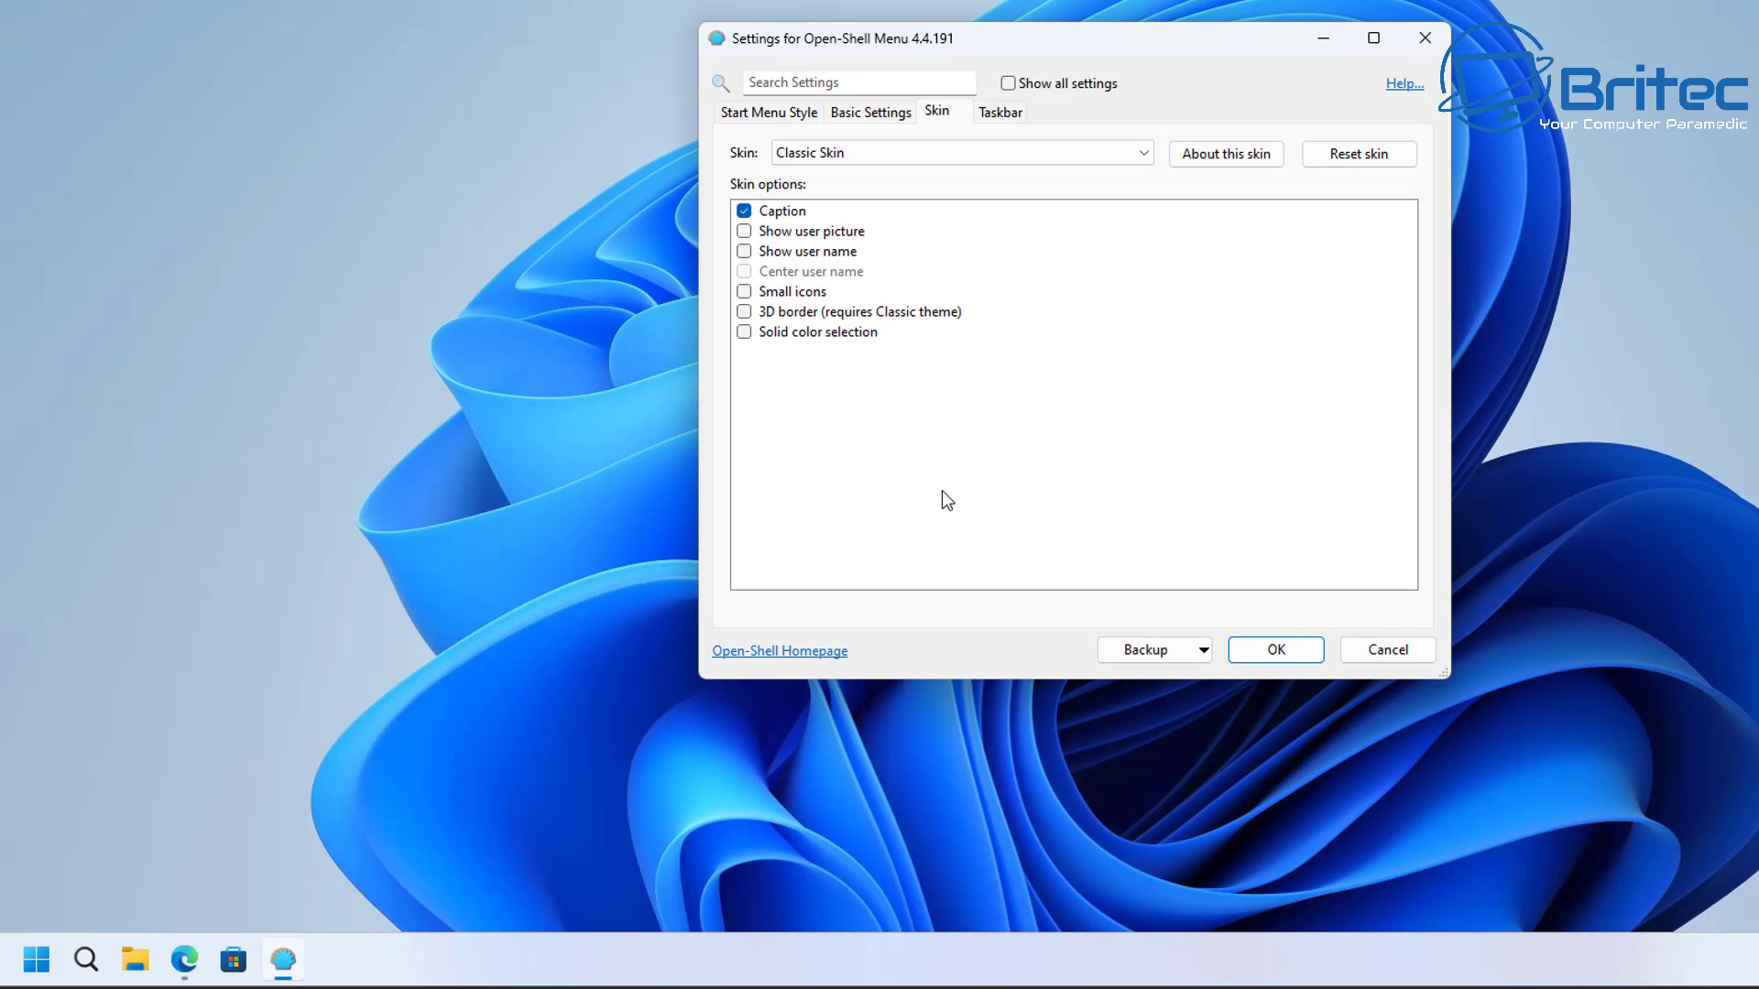
click(896, 148)
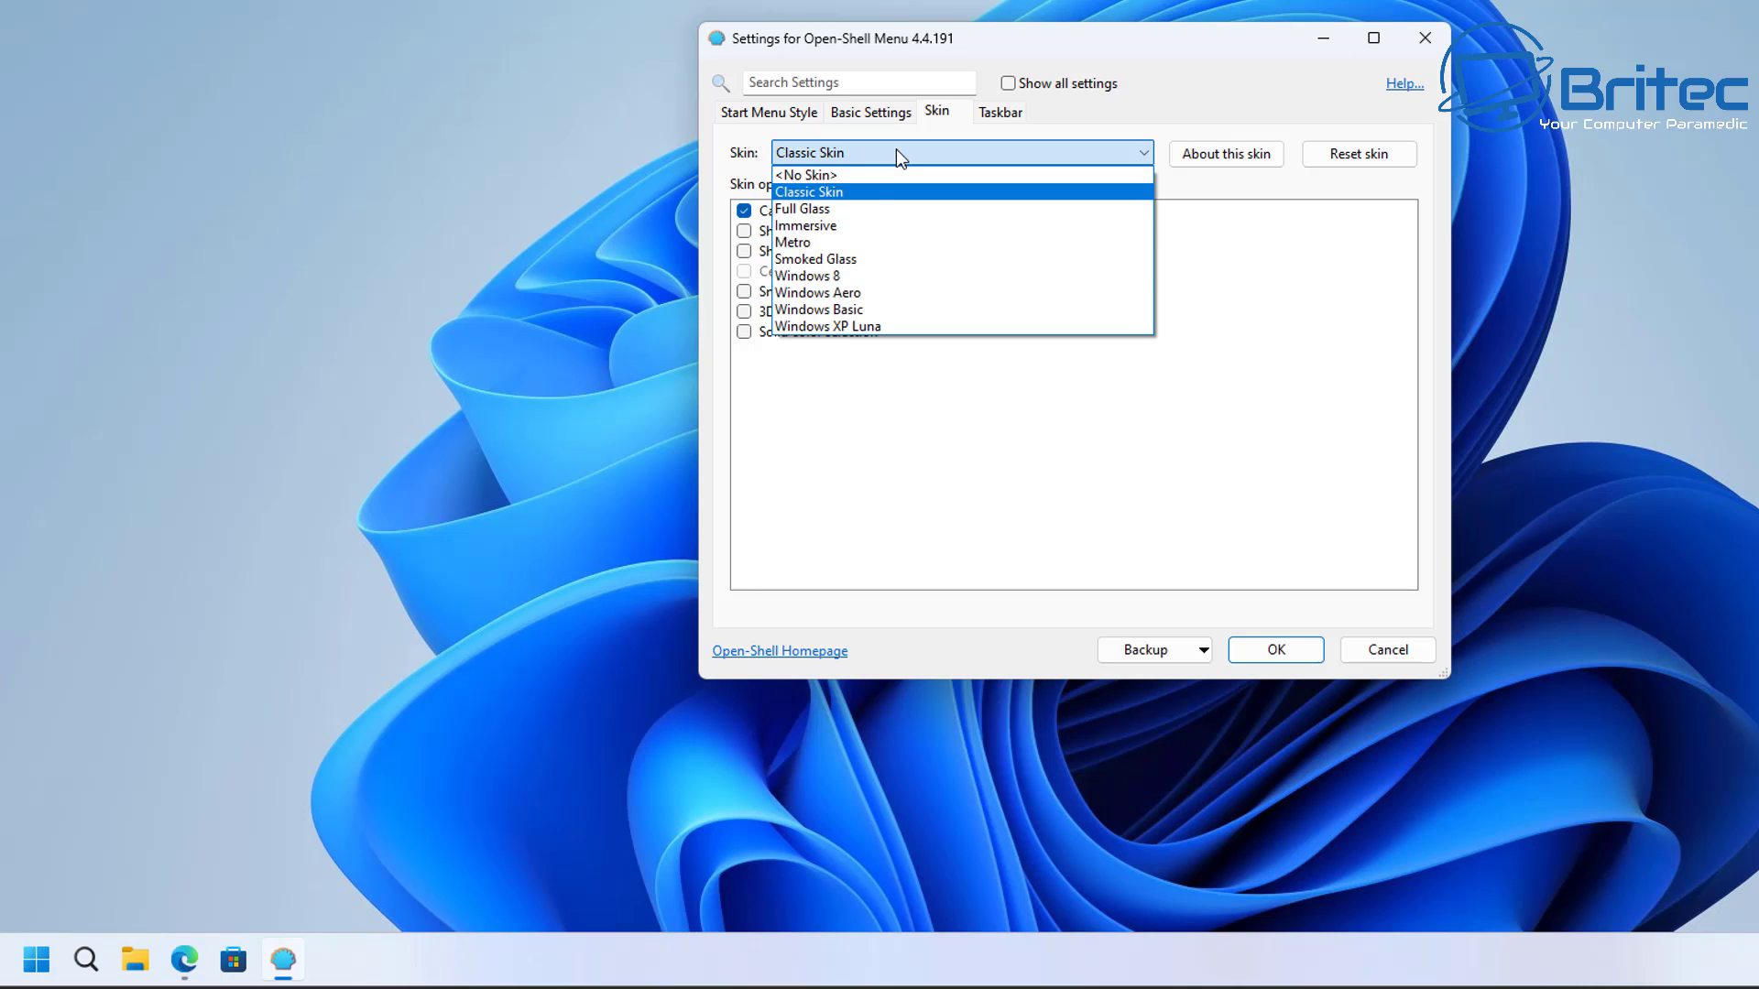
click(860, 224)
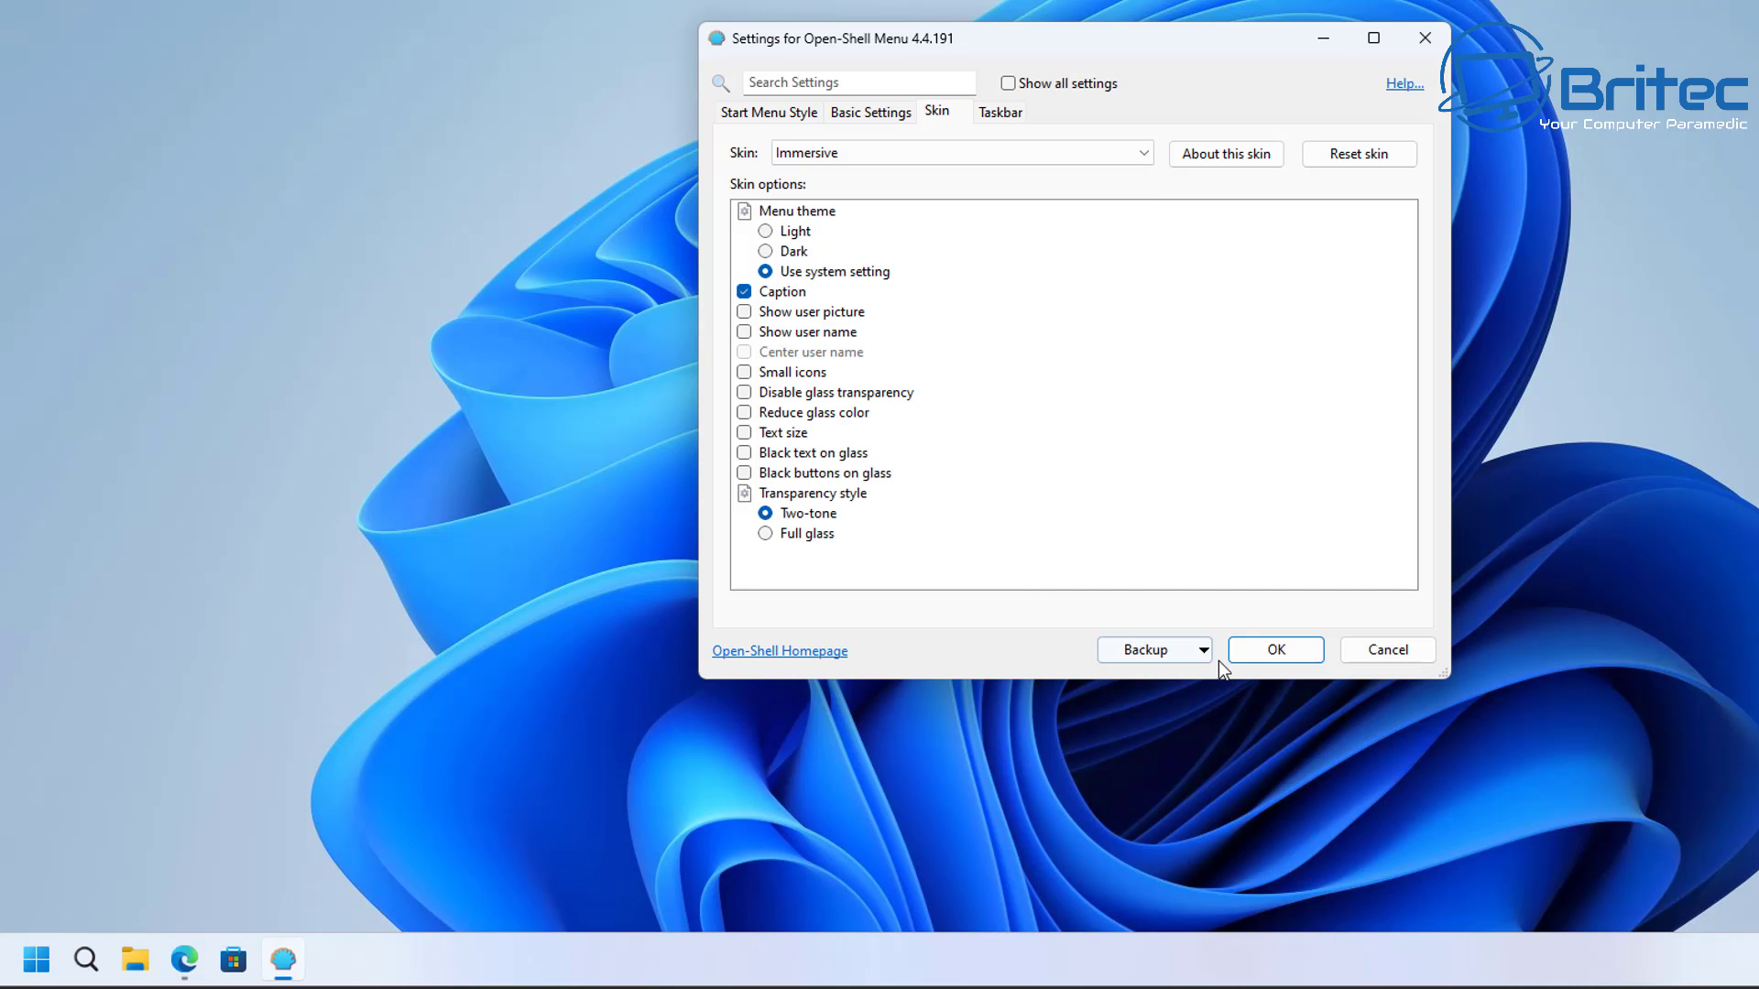
click(1258, 651)
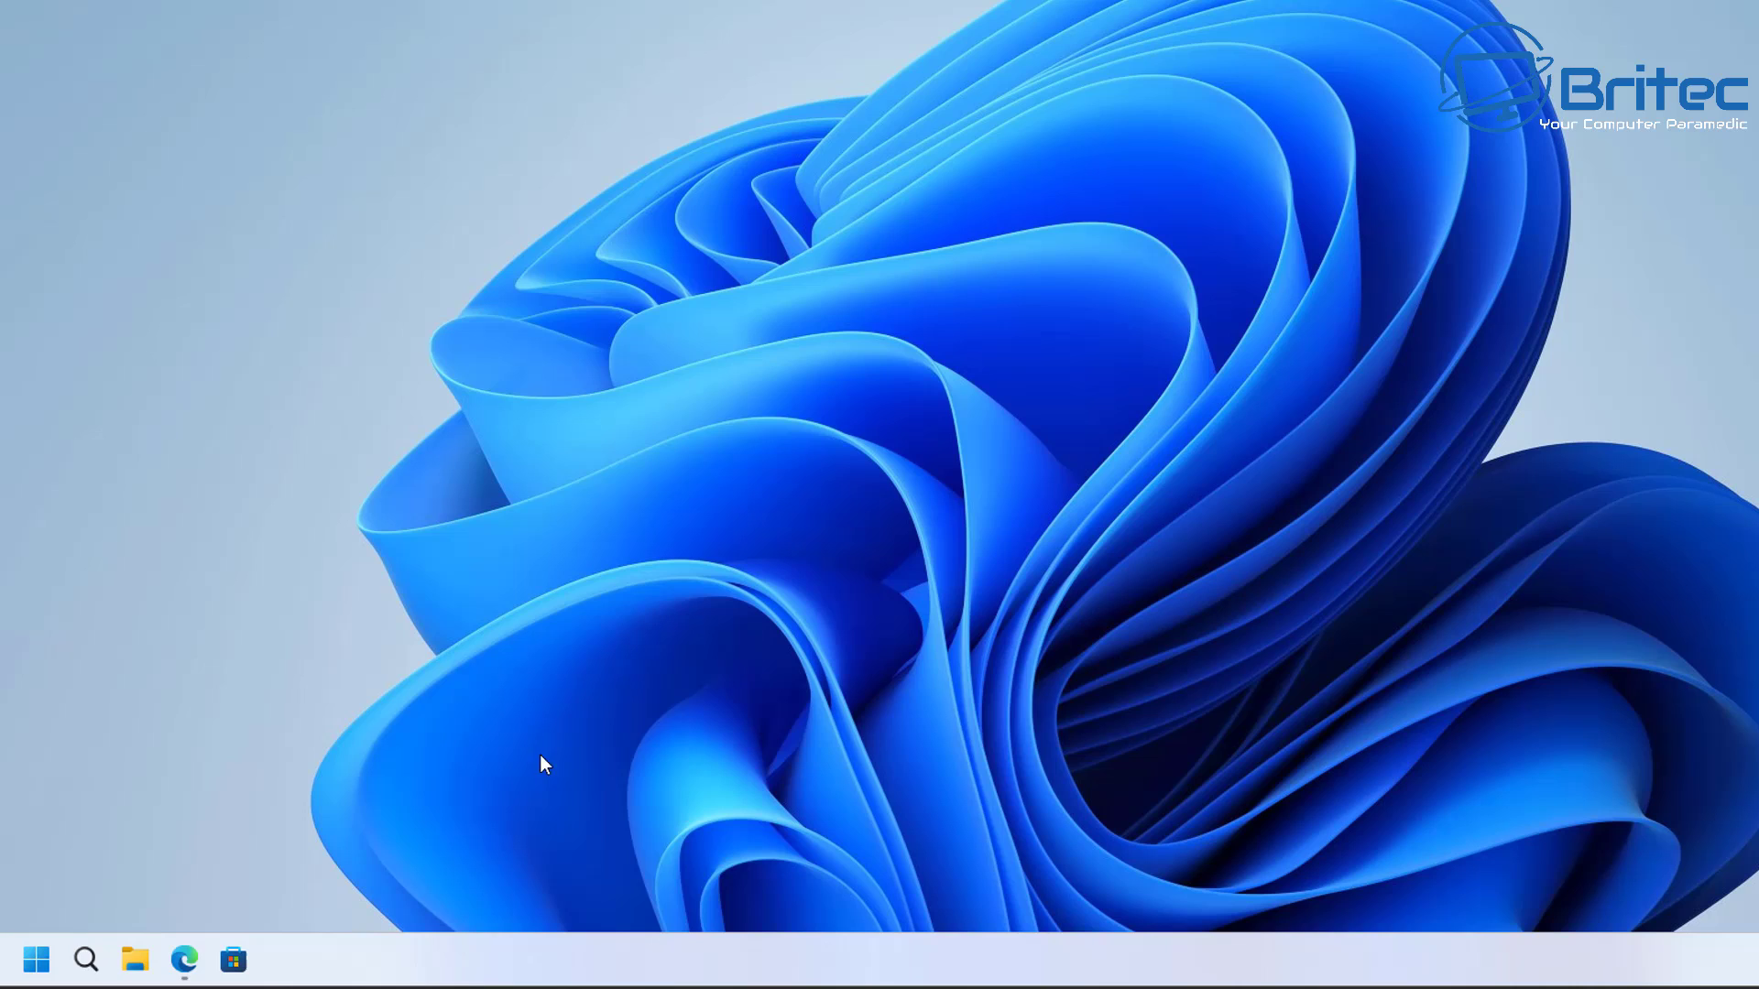
click(35, 960)
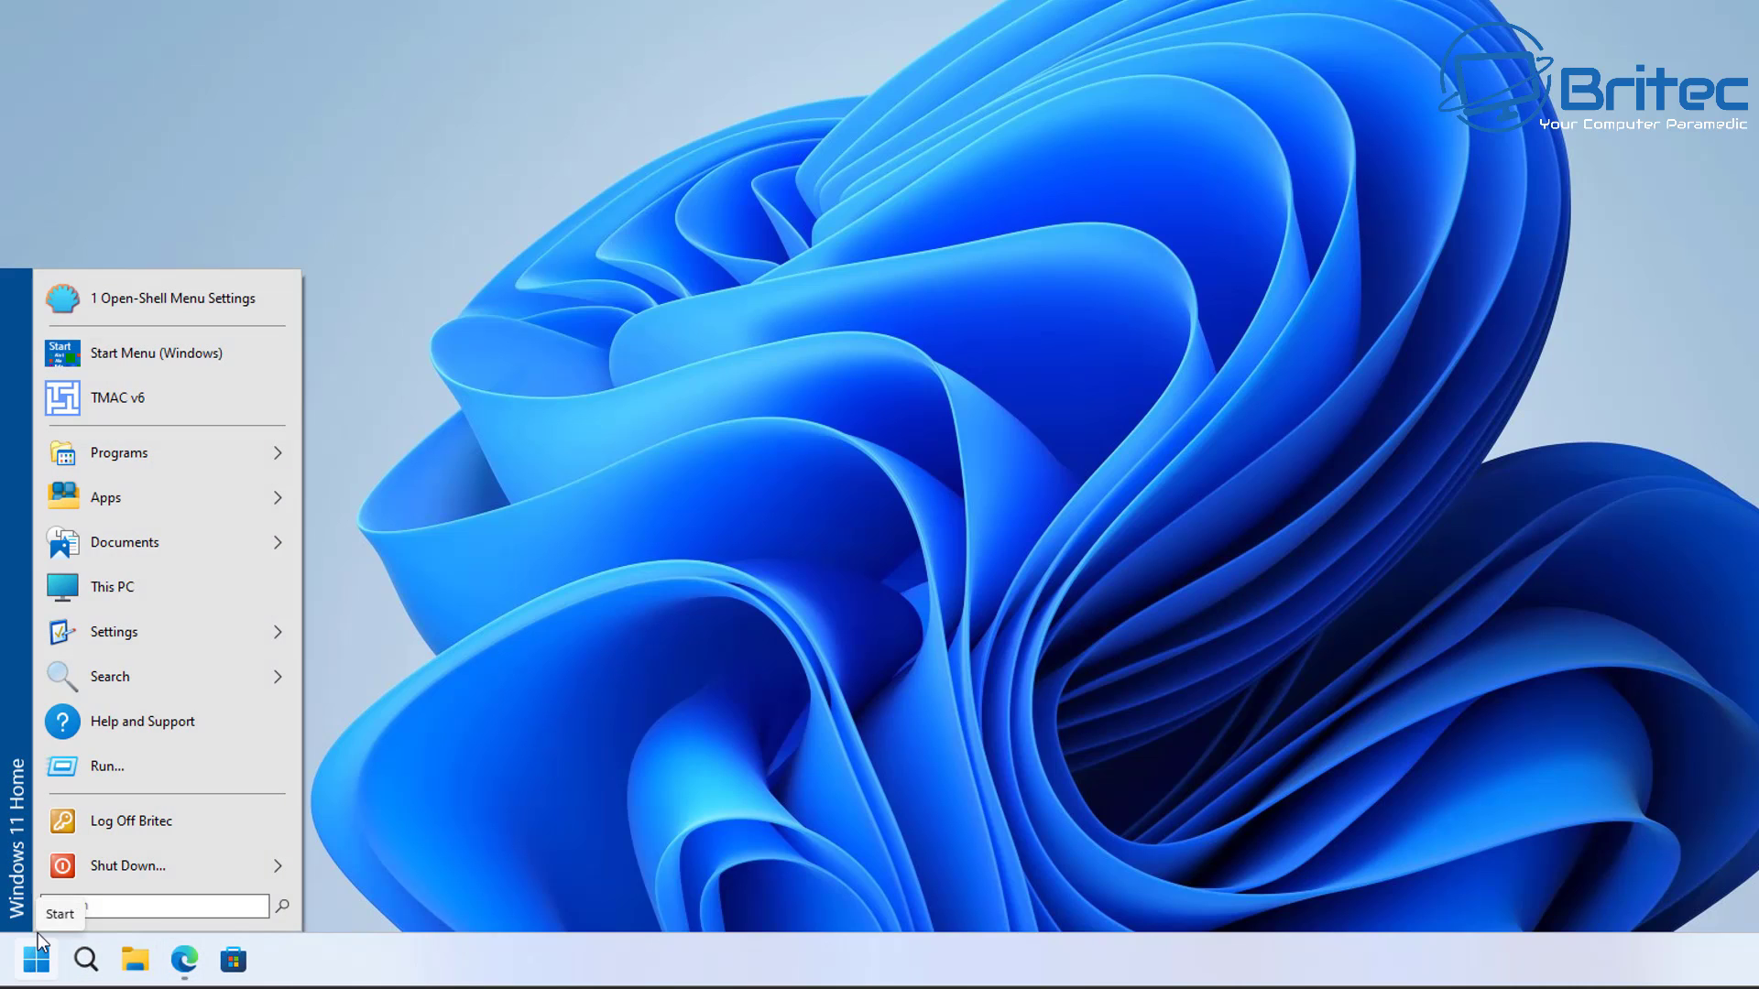
mouse_move(119, 521)
mouse_move(126, 475)
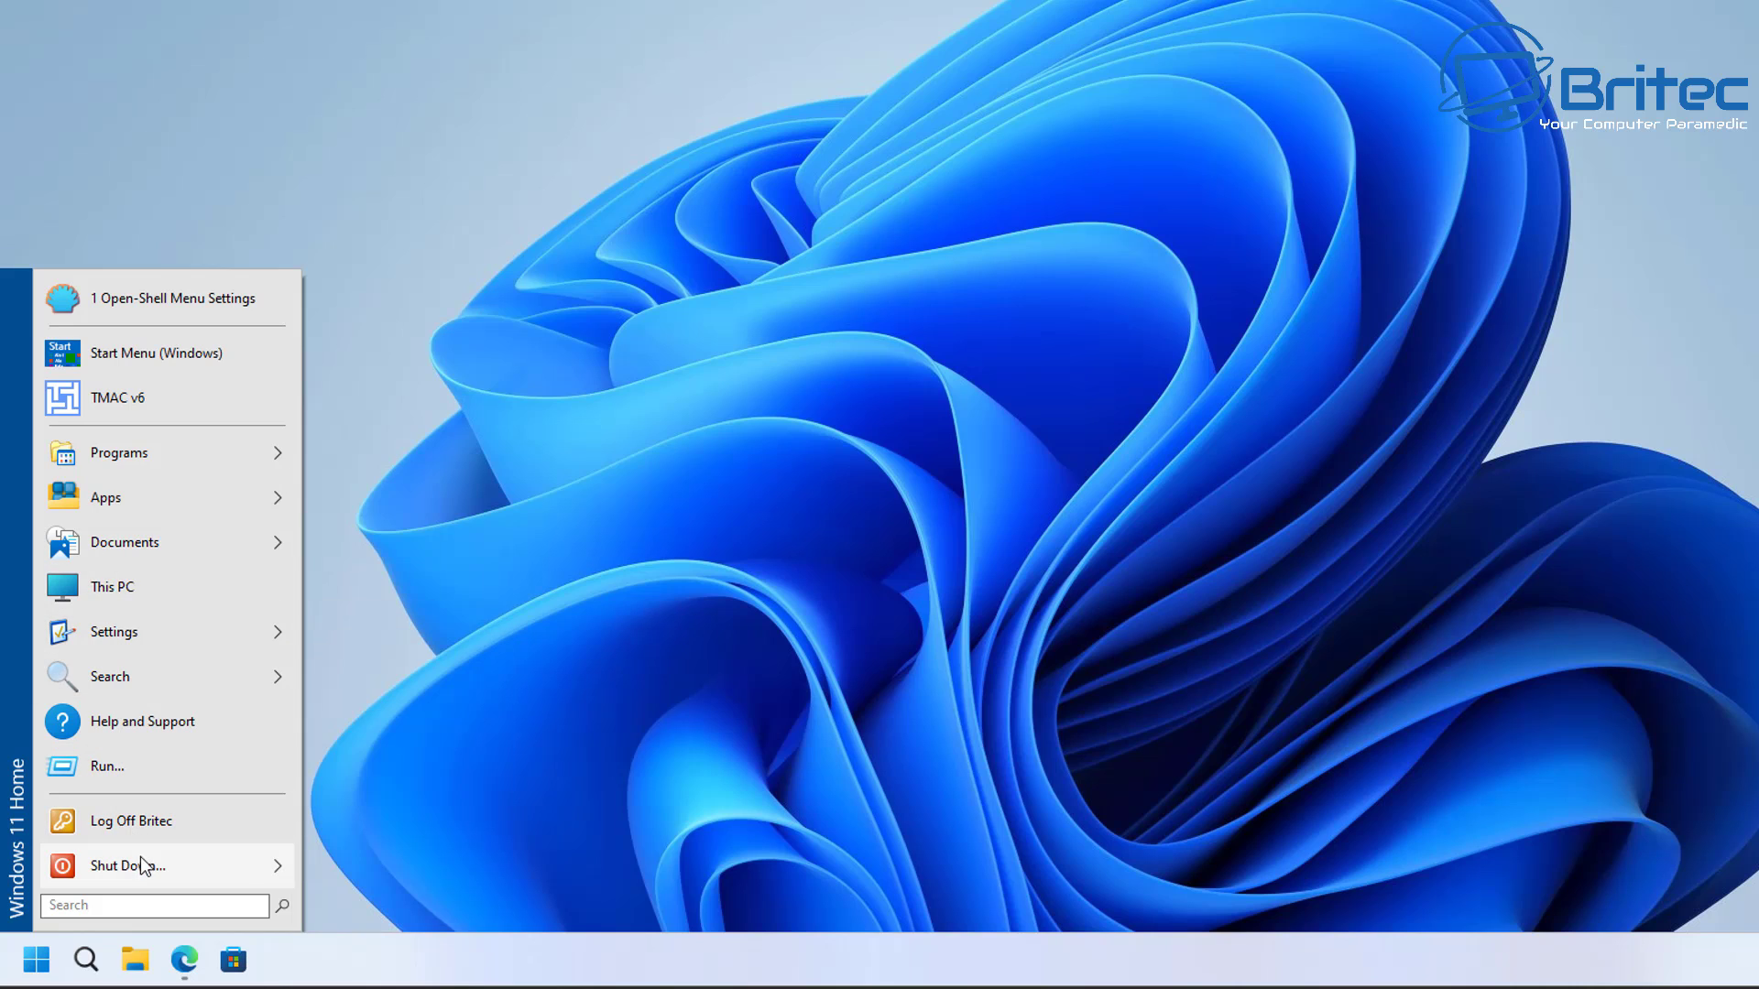
Step: Set the Immersive skin's menu theme to Dark and view Programs in the darkened Start menu
mouse_move(144, 868)
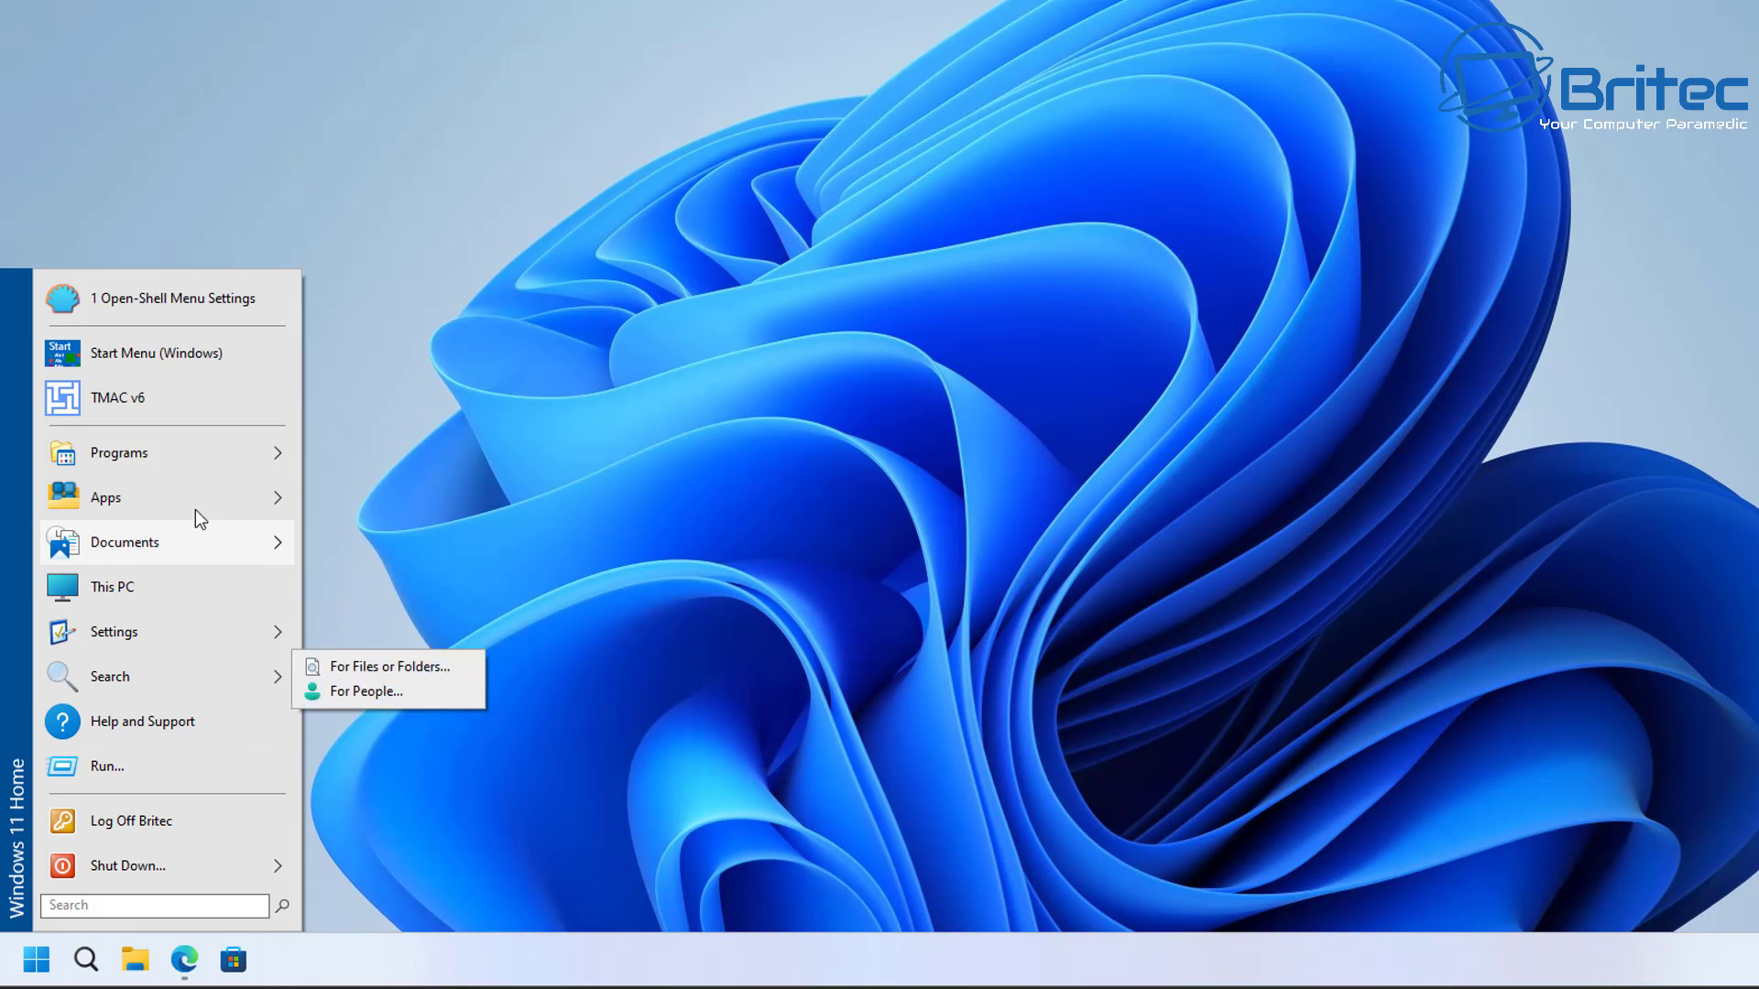
mouse_move(216, 443)
mouse_move(433, 556)
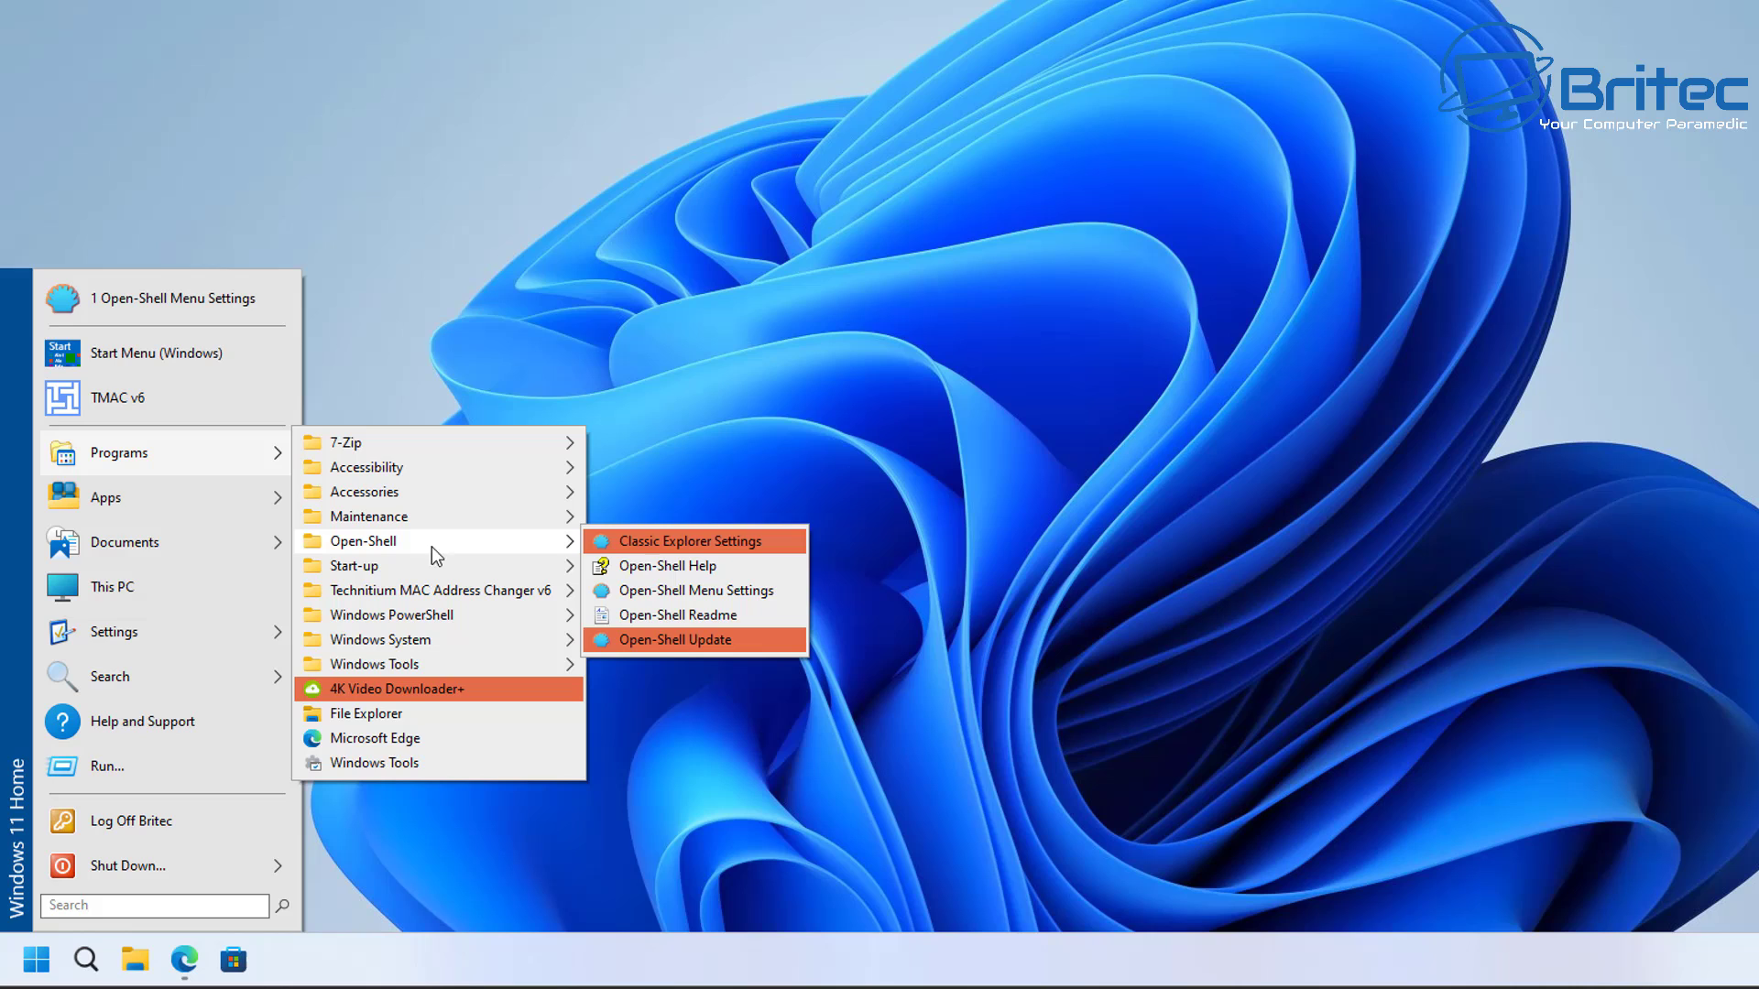
click(663, 597)
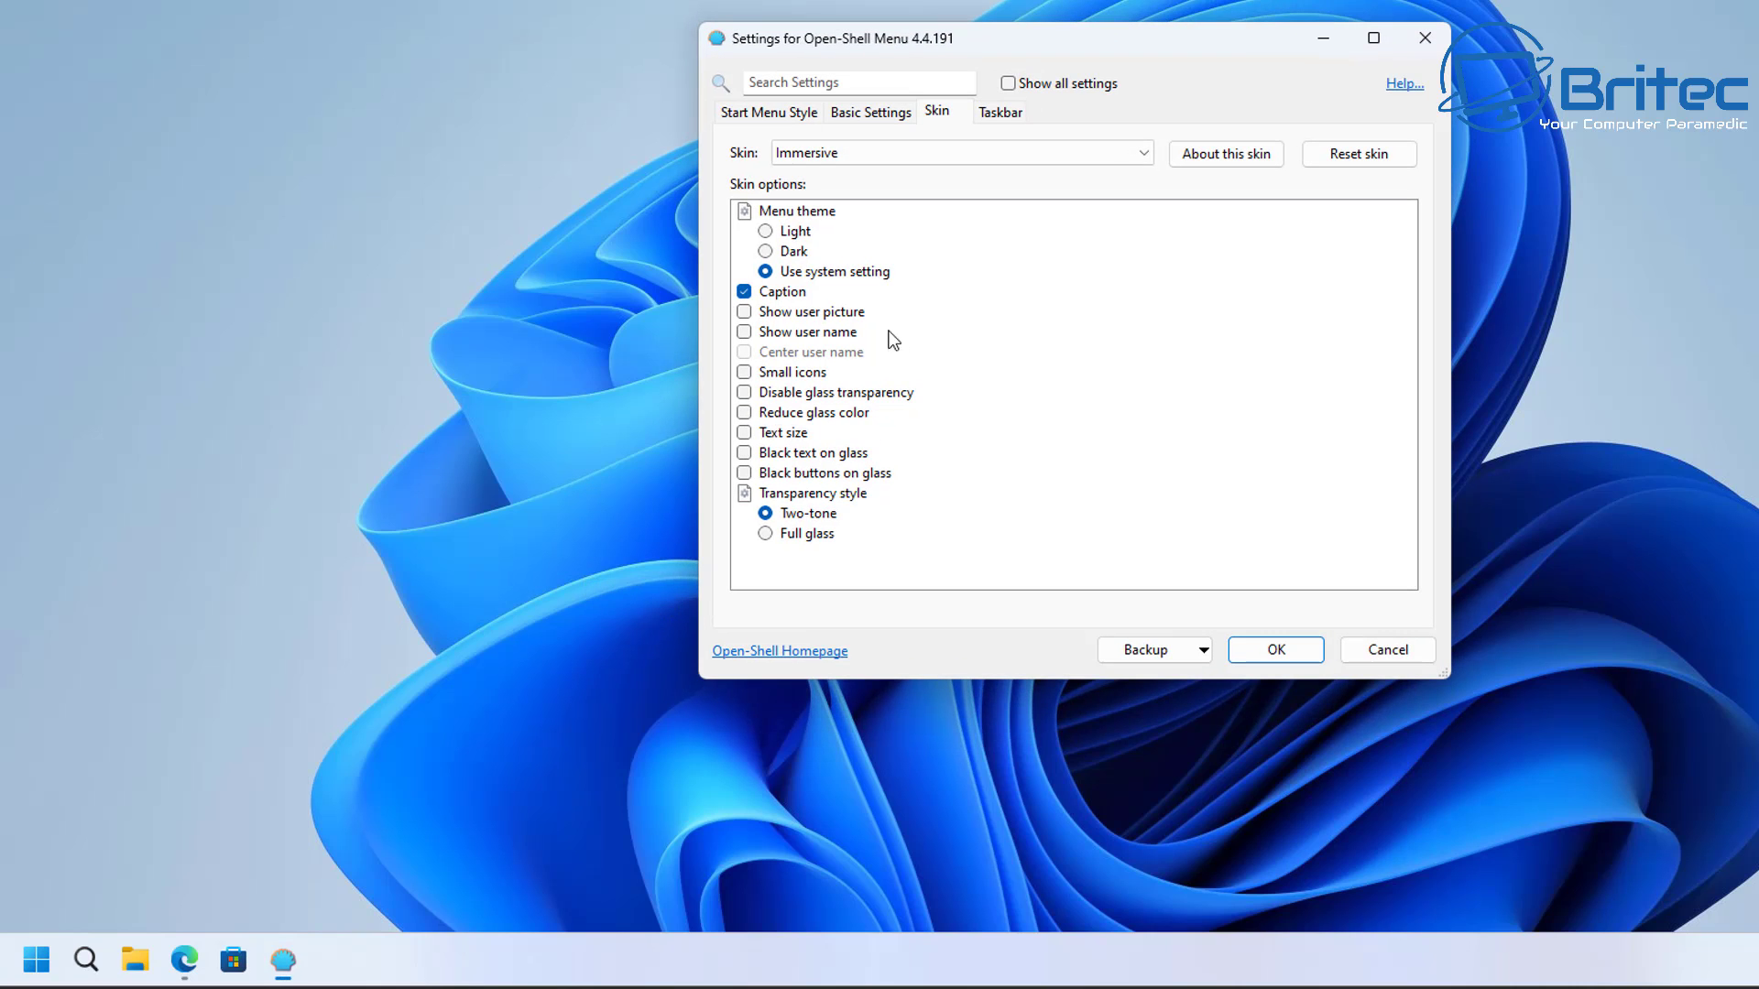
click(765, 251)
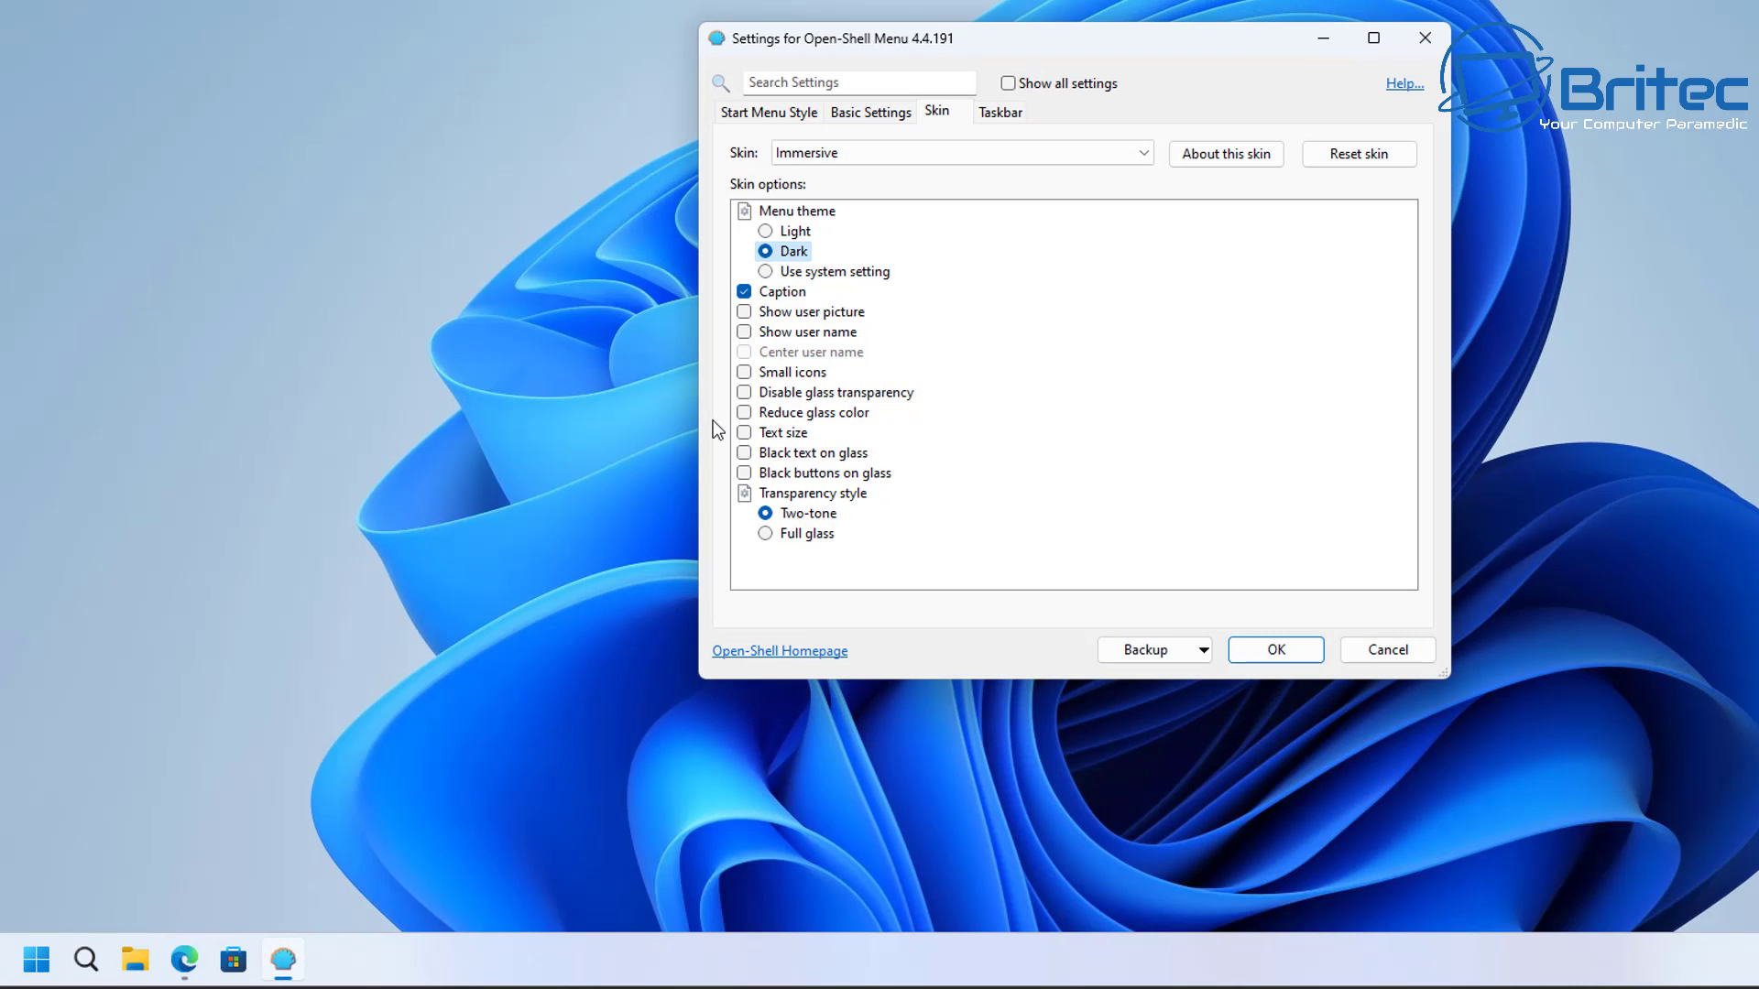
click(1288, 652)
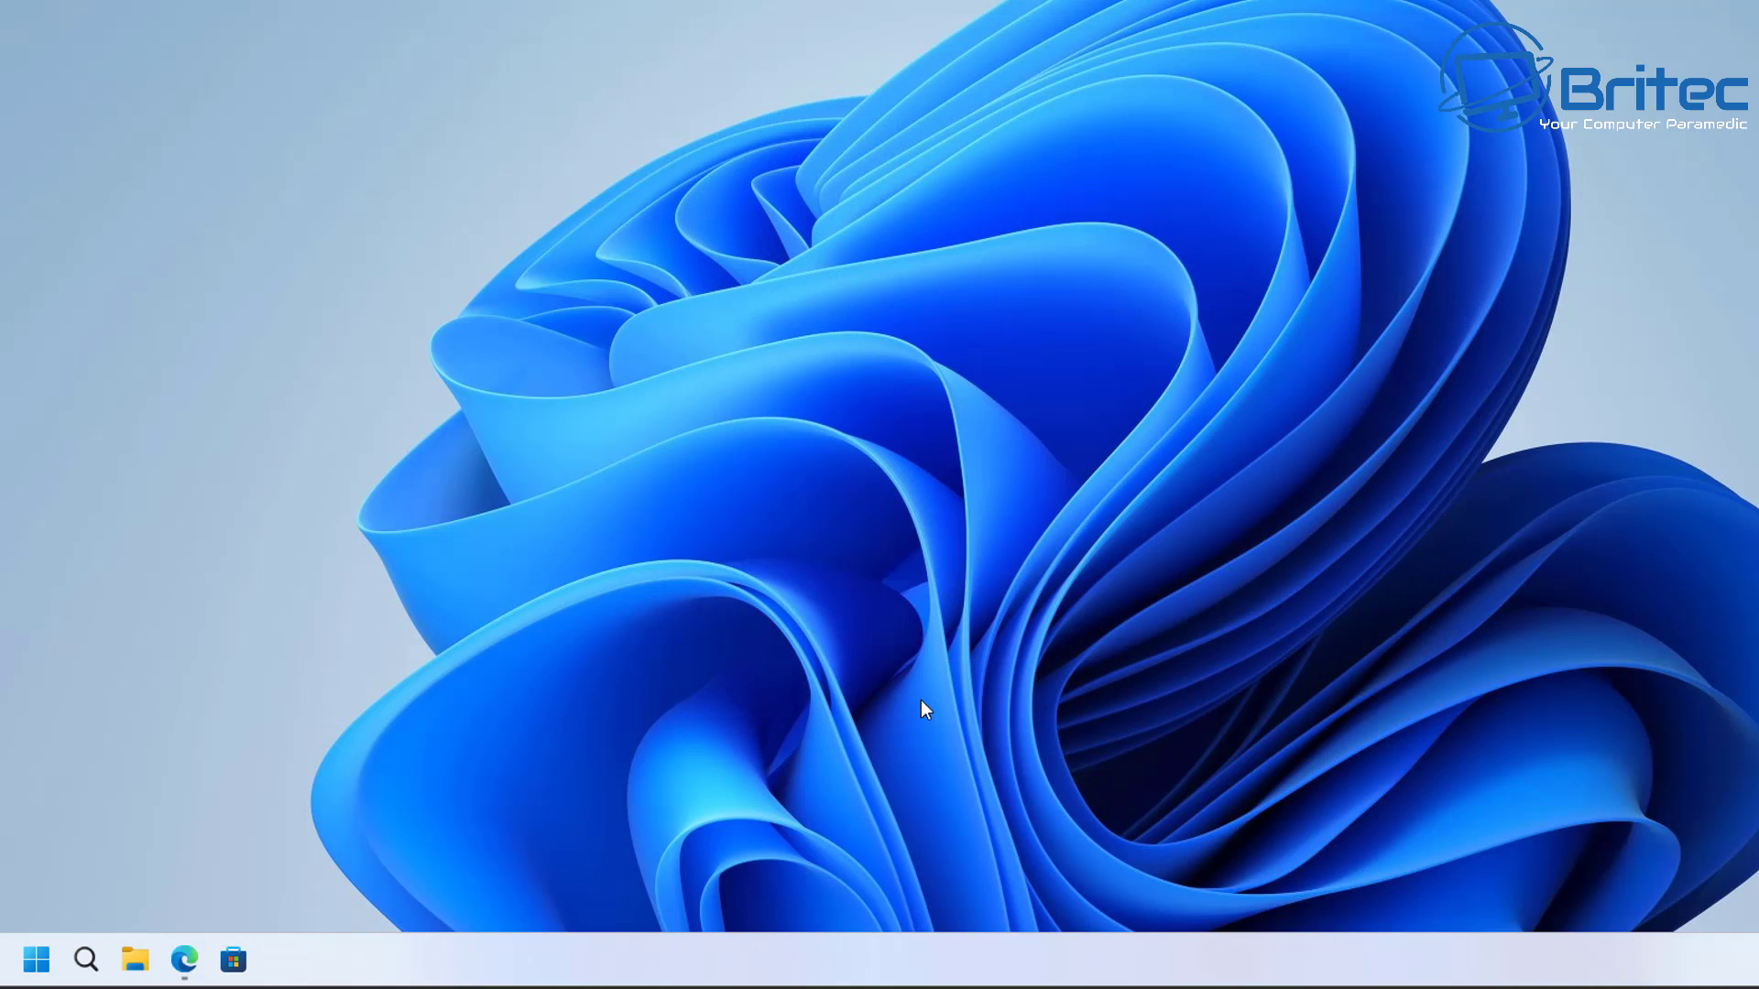
click(37, 966)
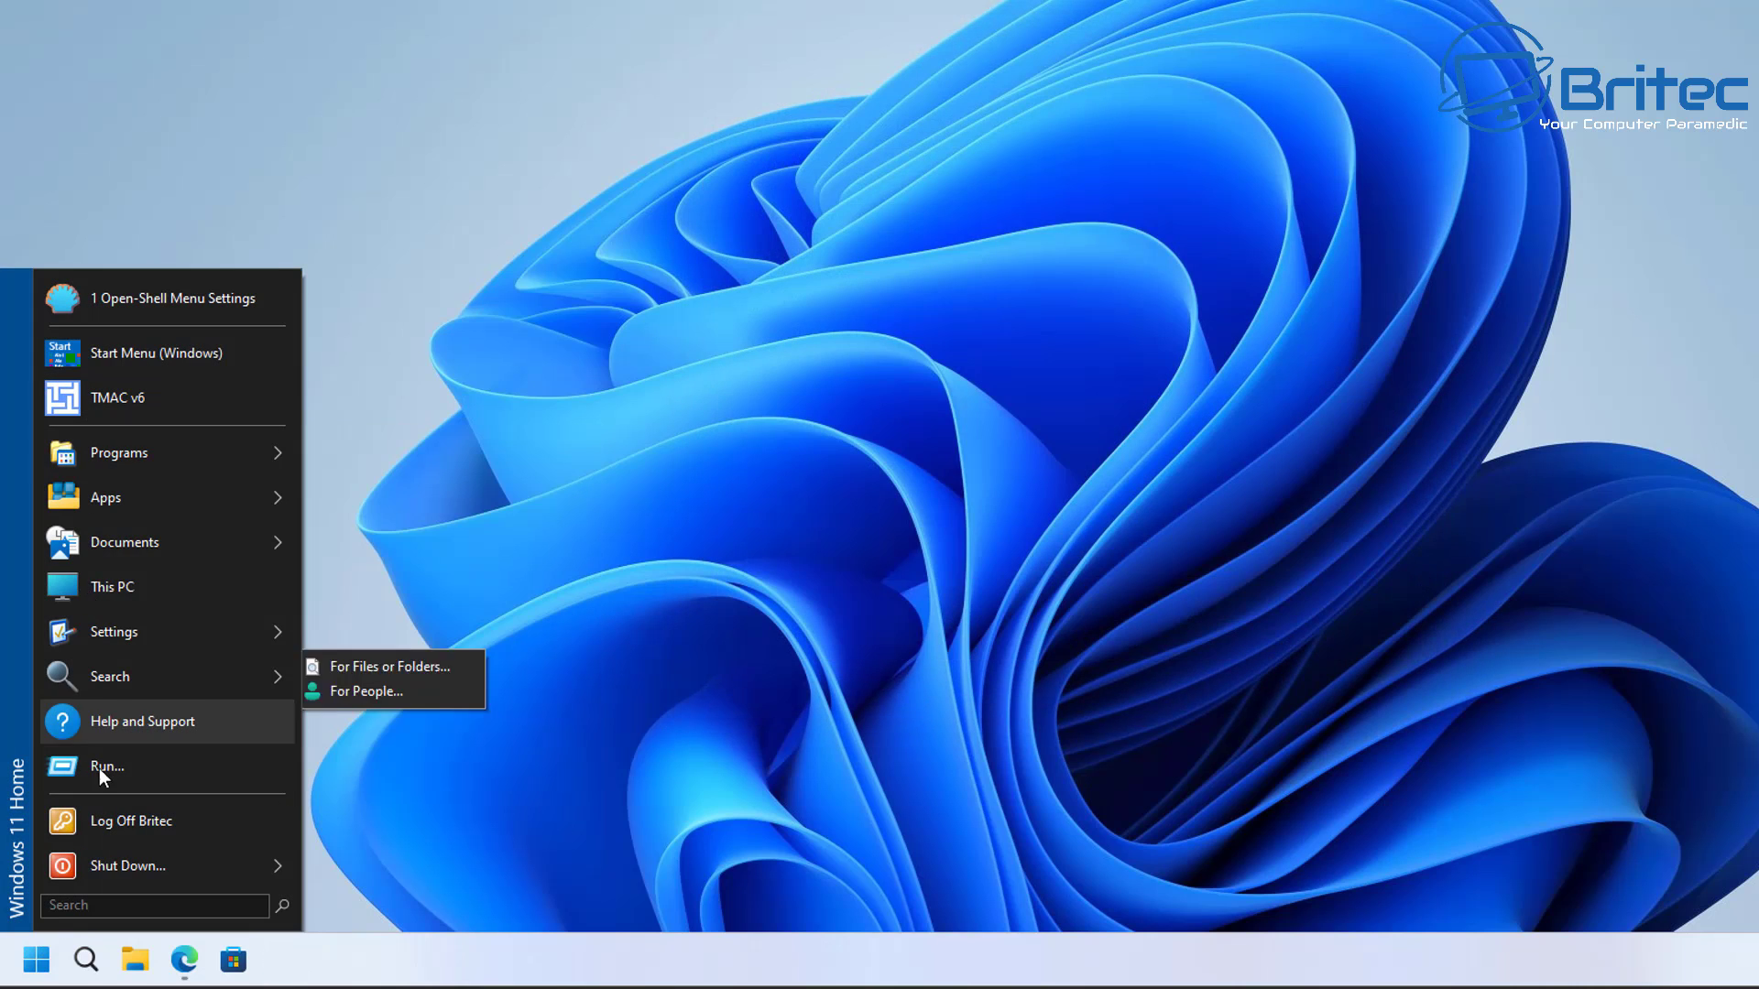
click(183, 451)
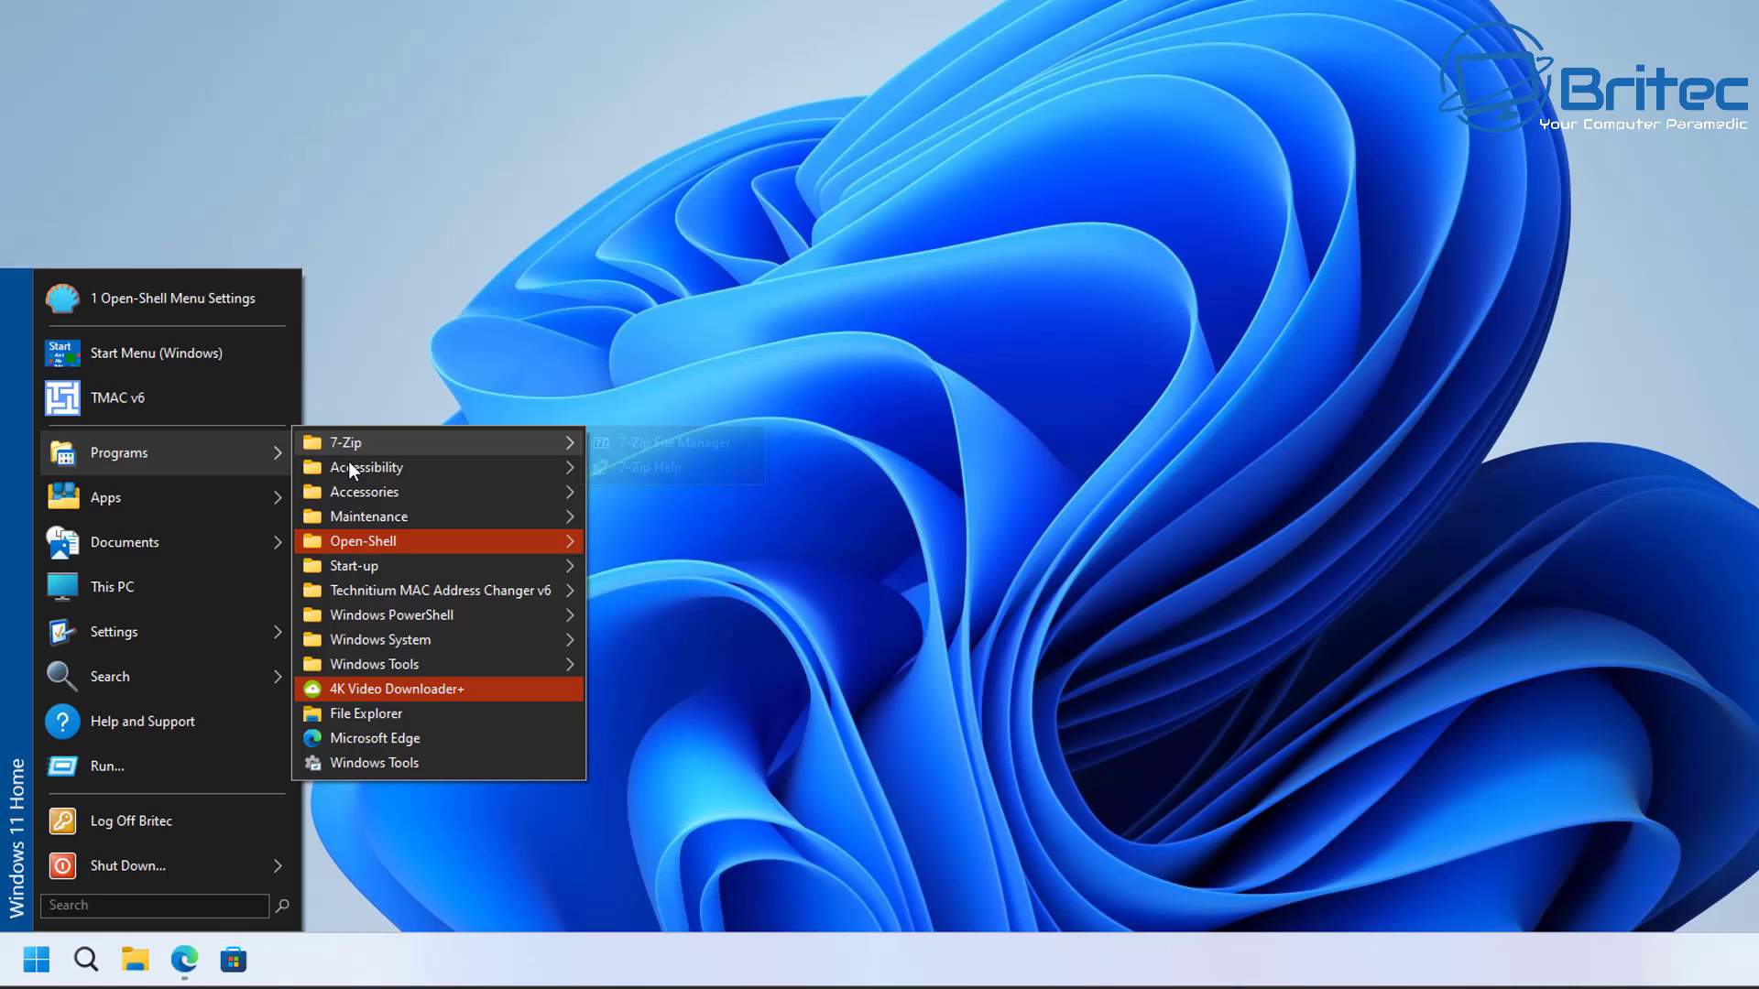
Step: Switch the menu skin to Windows XP Luna and preview it in the Start menu
mouse_move(528, 537)
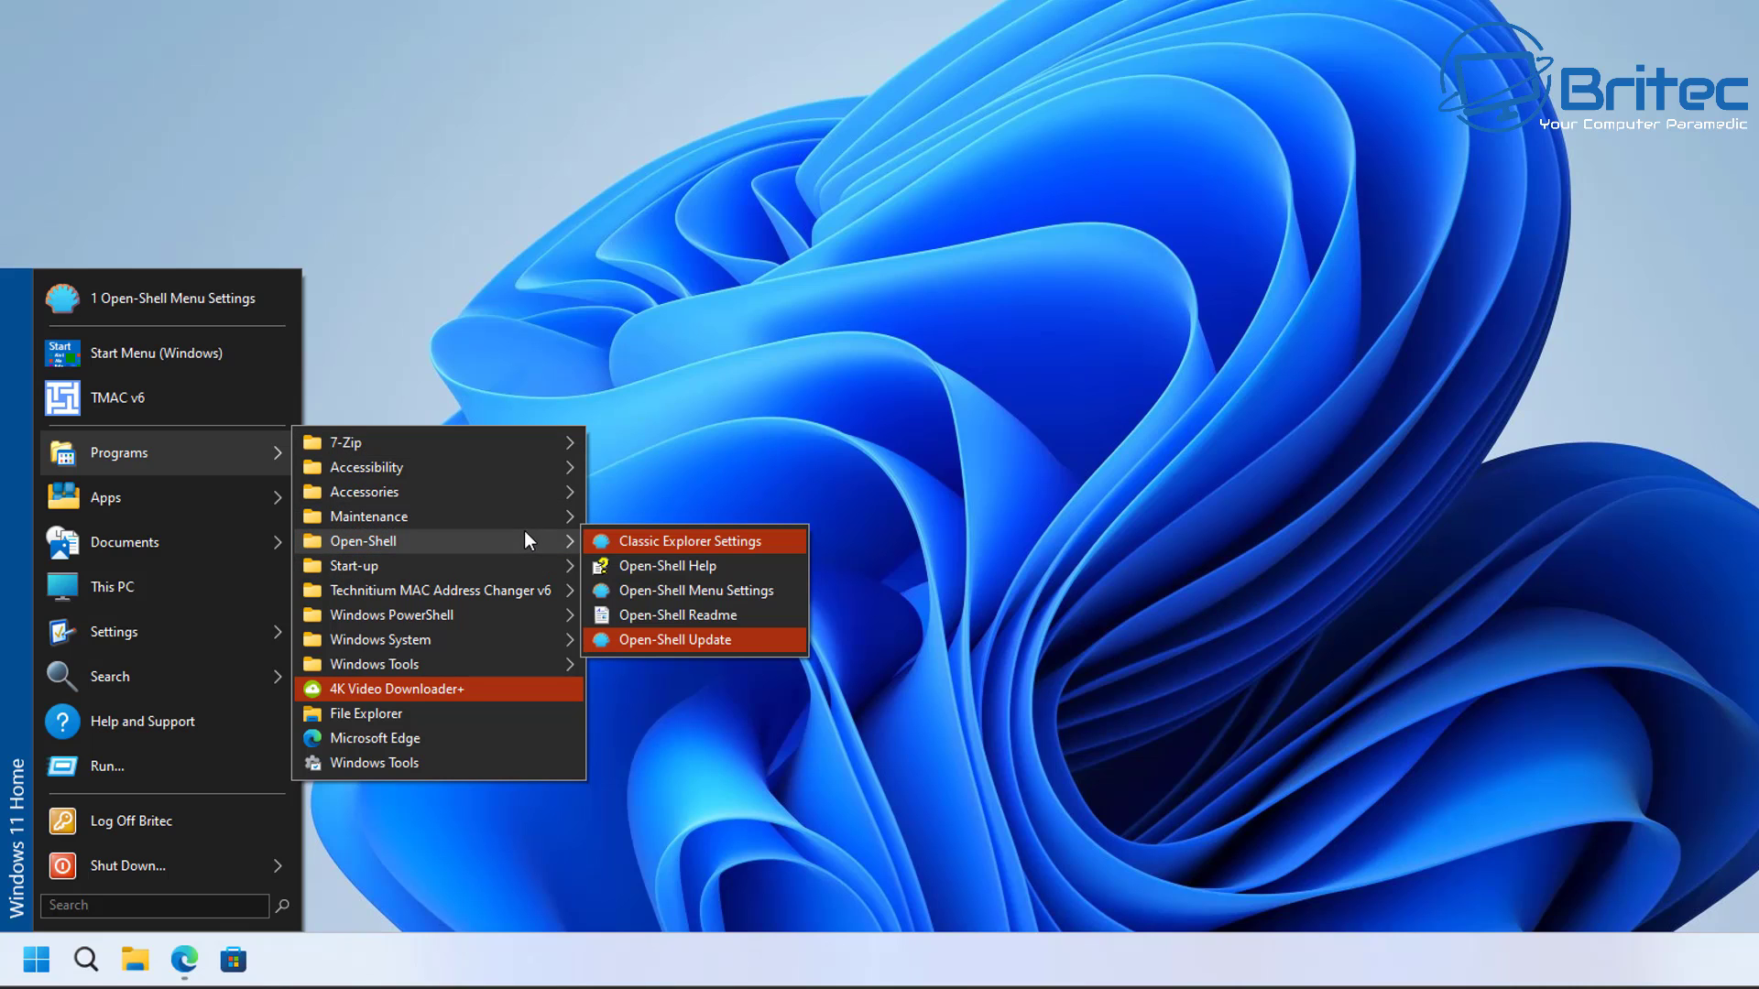
click(650, 592)
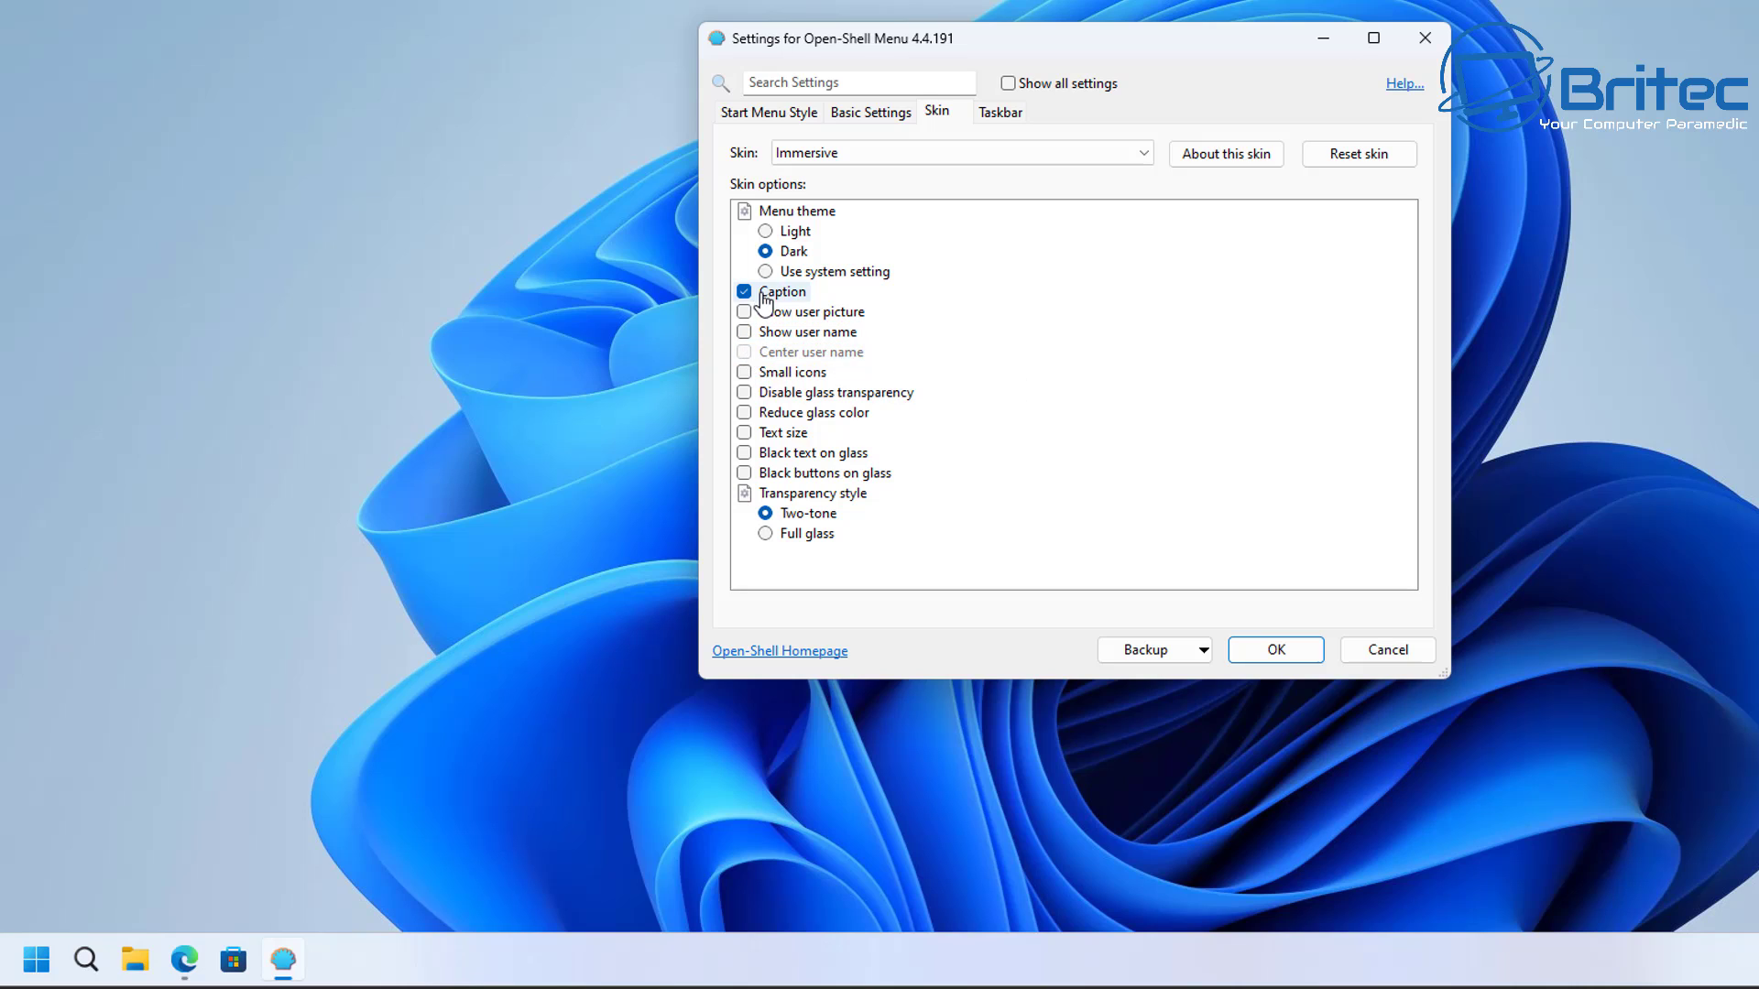
click(894, 152)
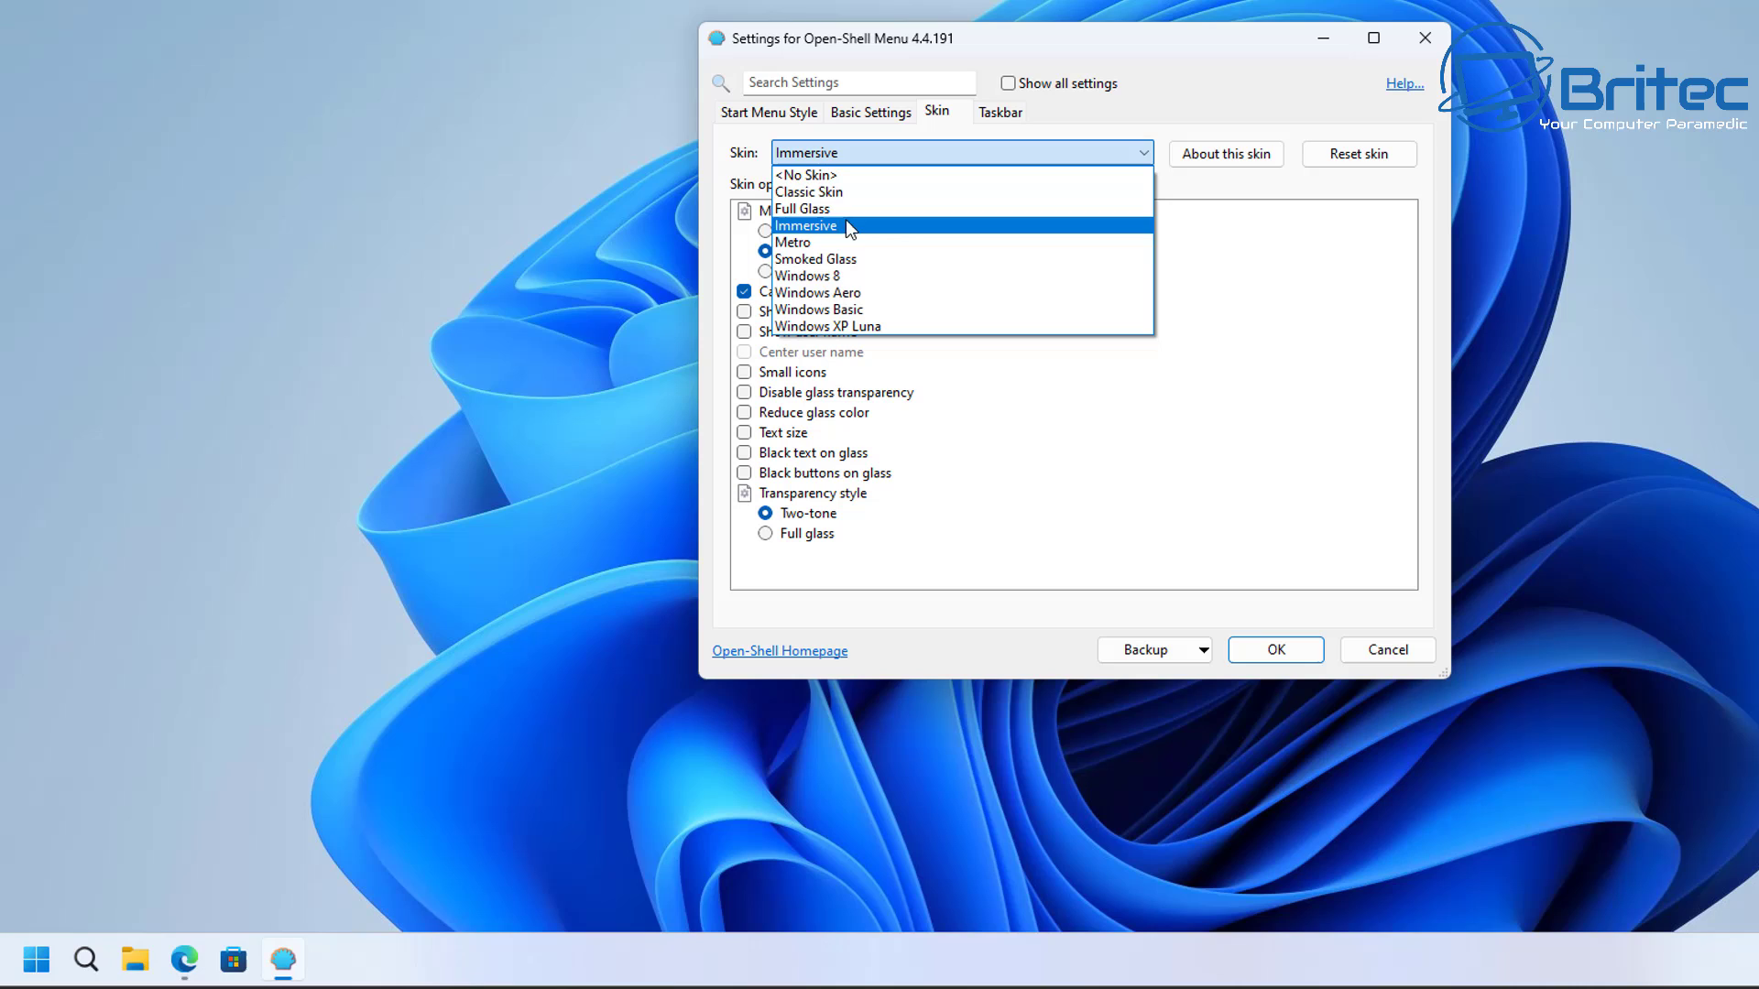
click(881, 326)
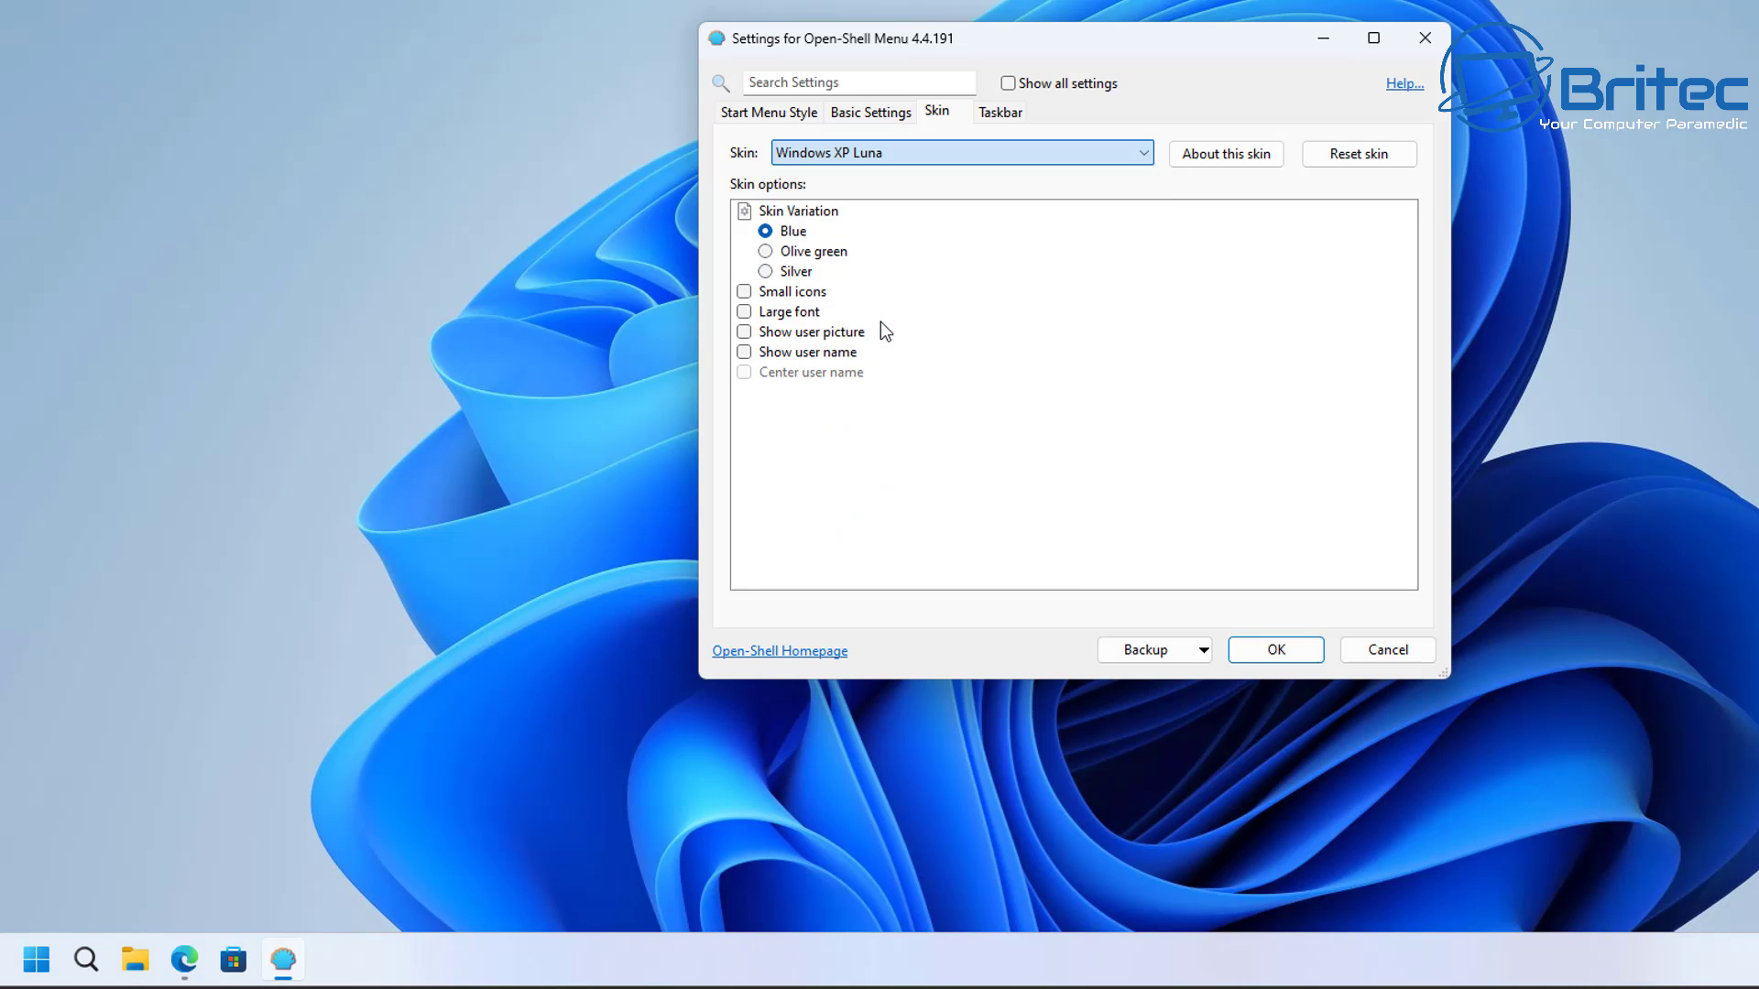
click(1277, 651)
click(37, 962)
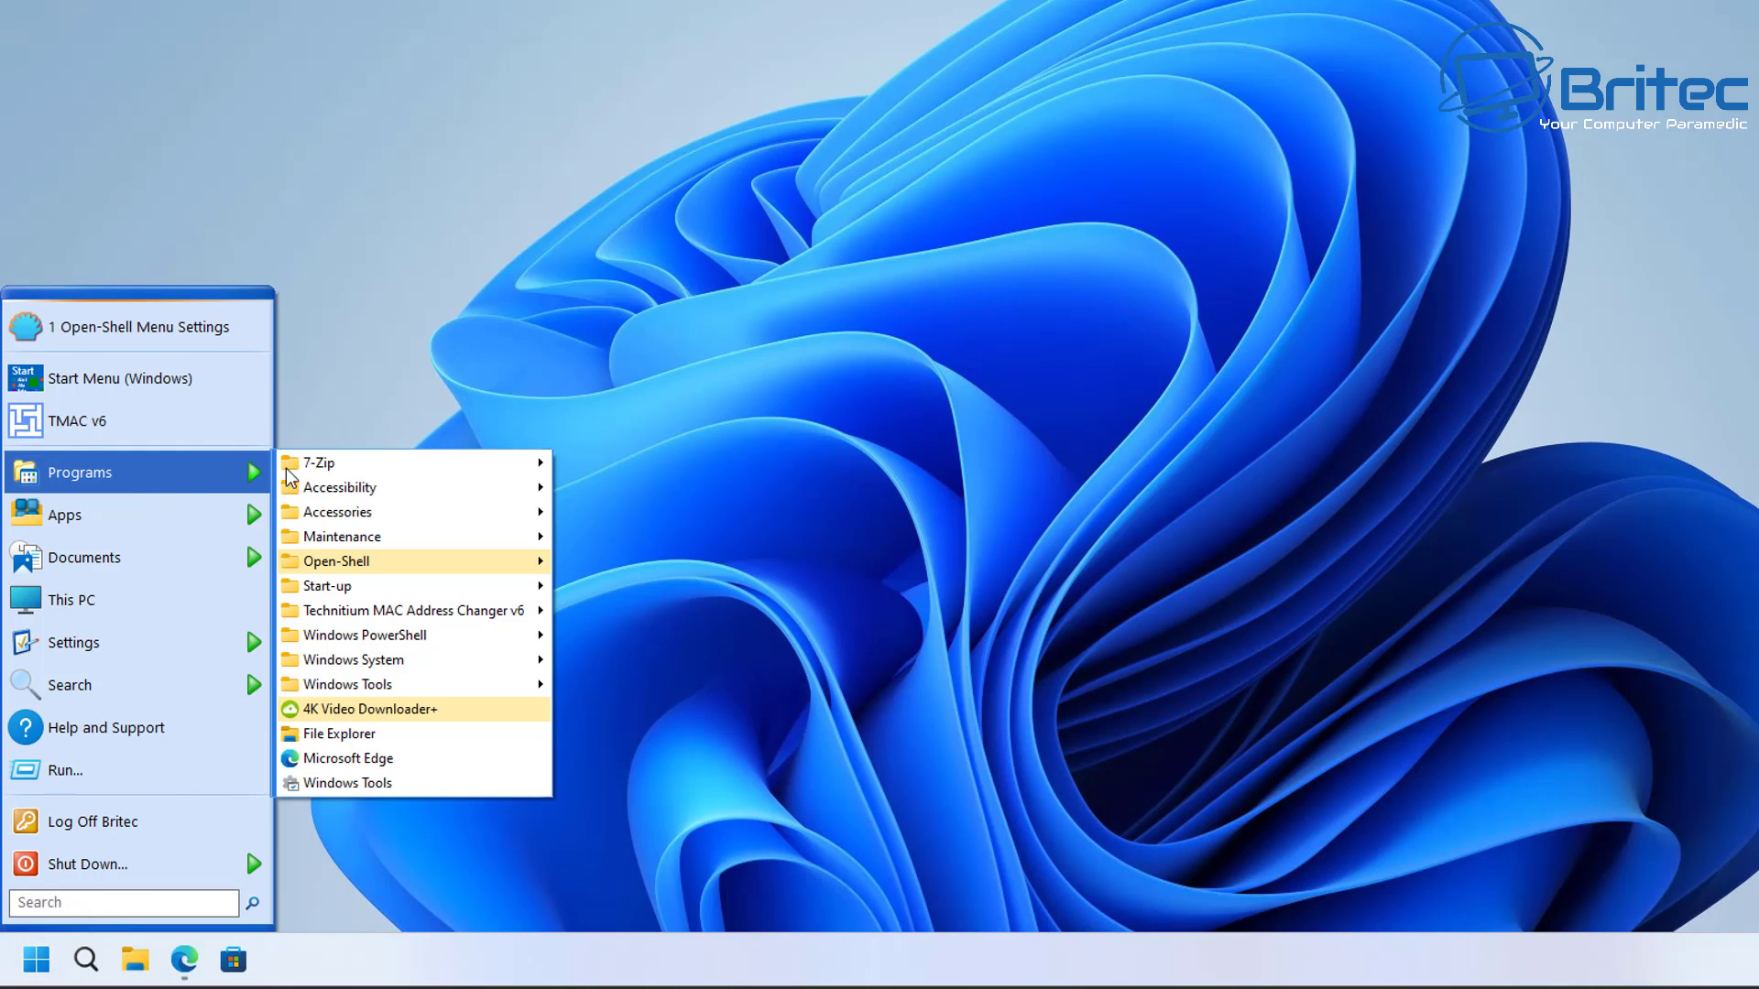
Step: Keep the Immersive skin with user picture and name, then view the two-column Start menu
mouse_move(468, 594)
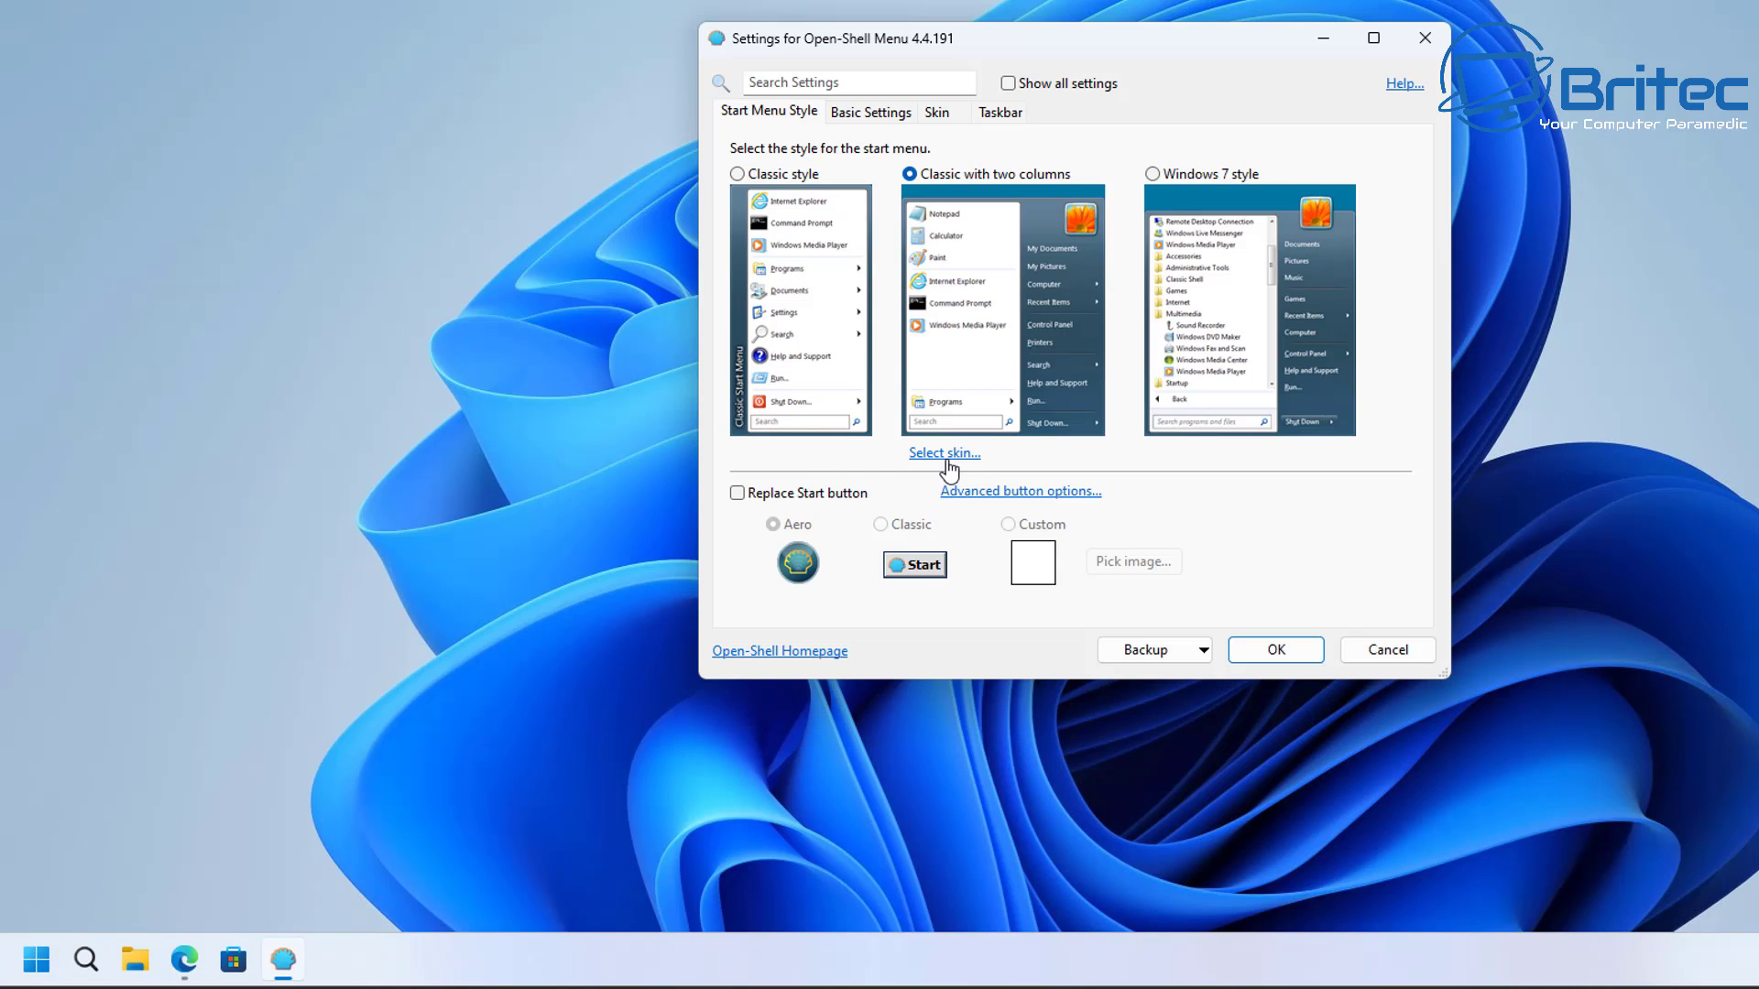
click(945, 454)
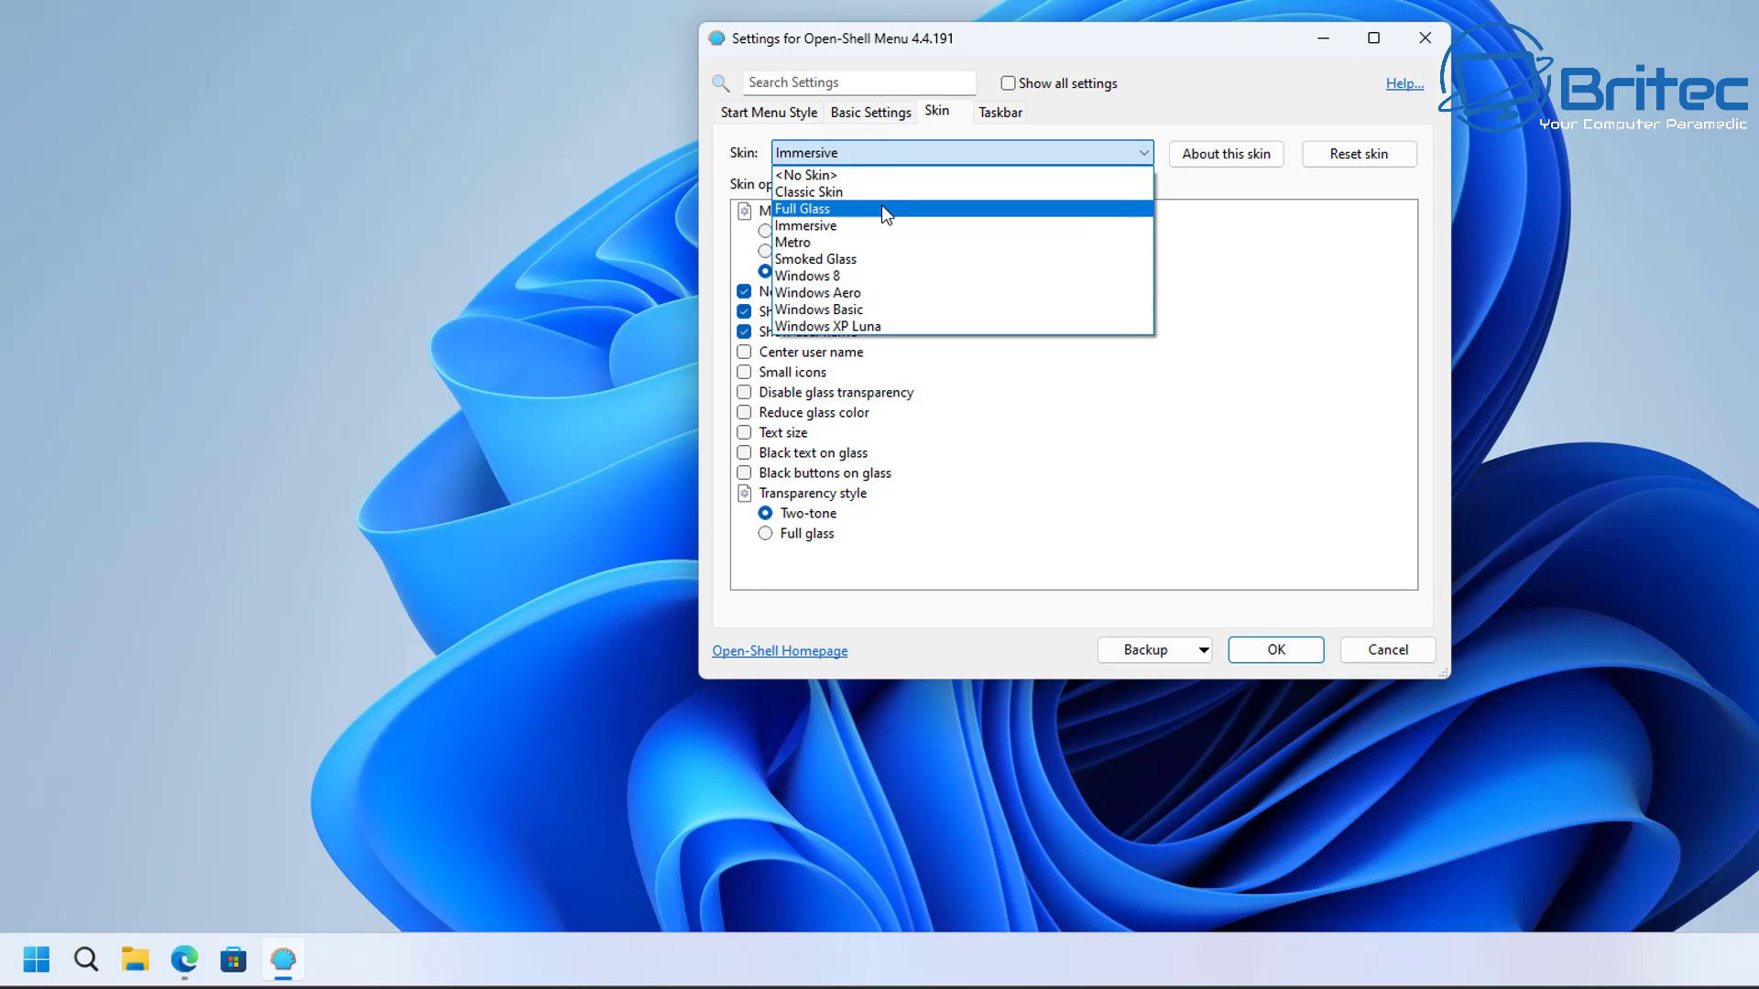
click(1257, 96)
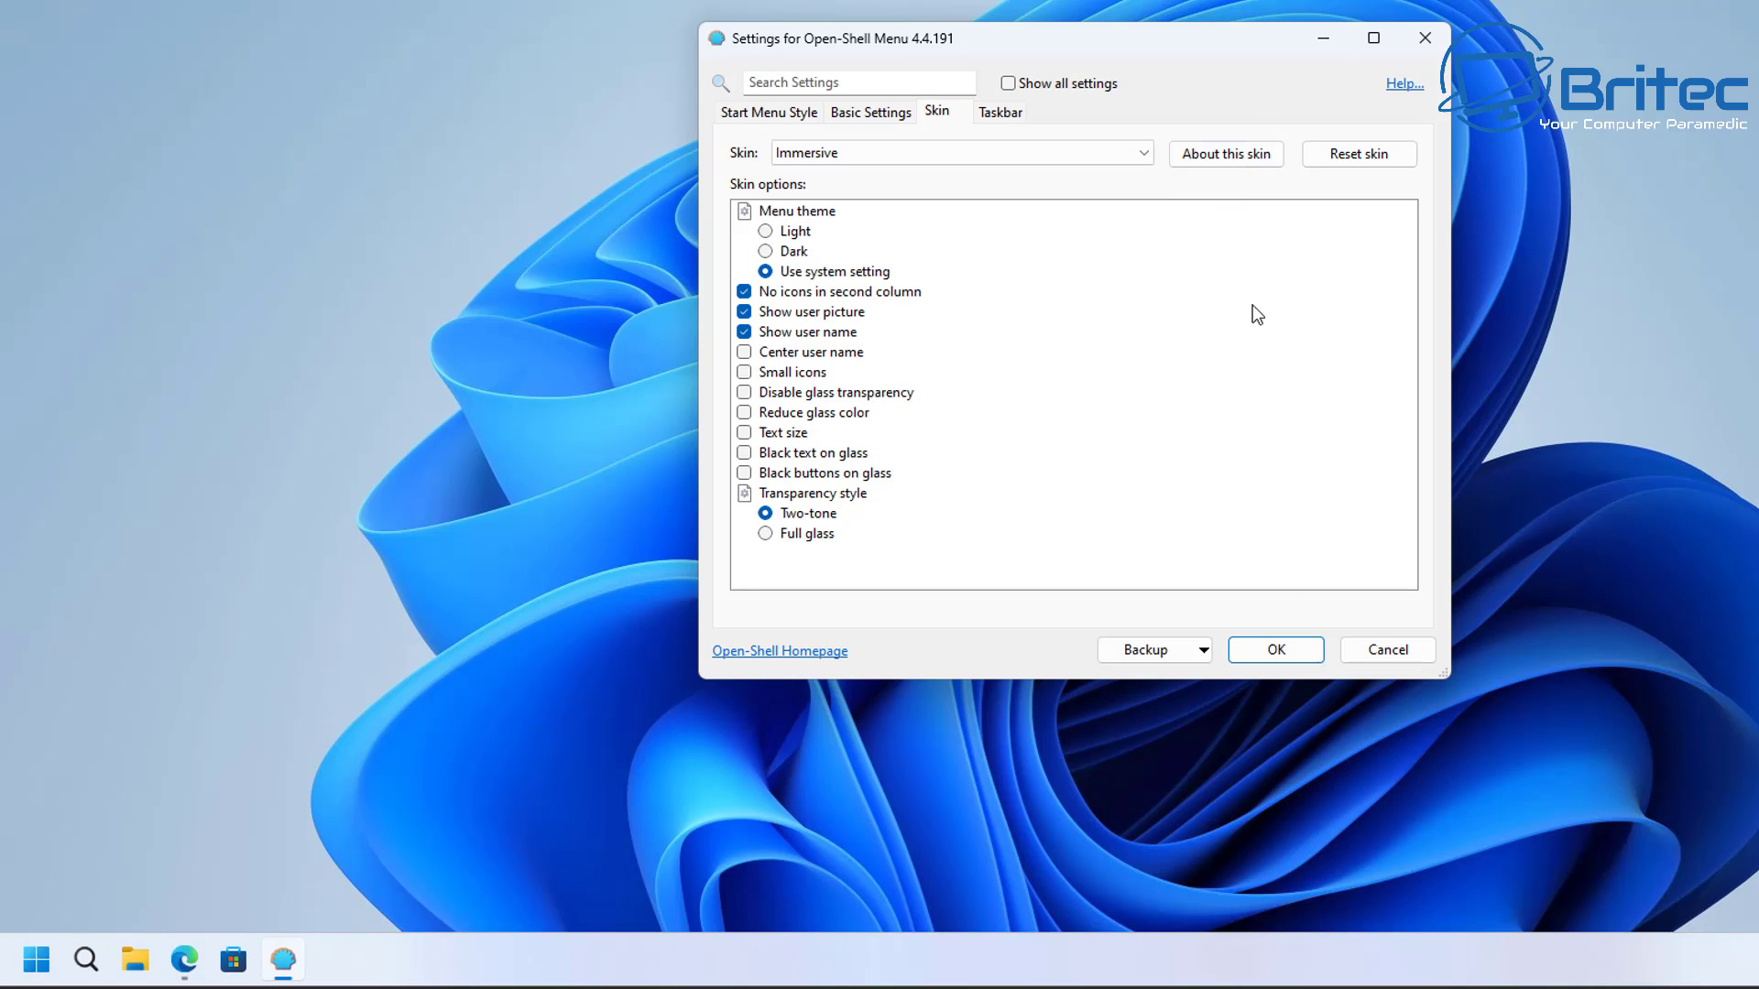
click(1274, 650)
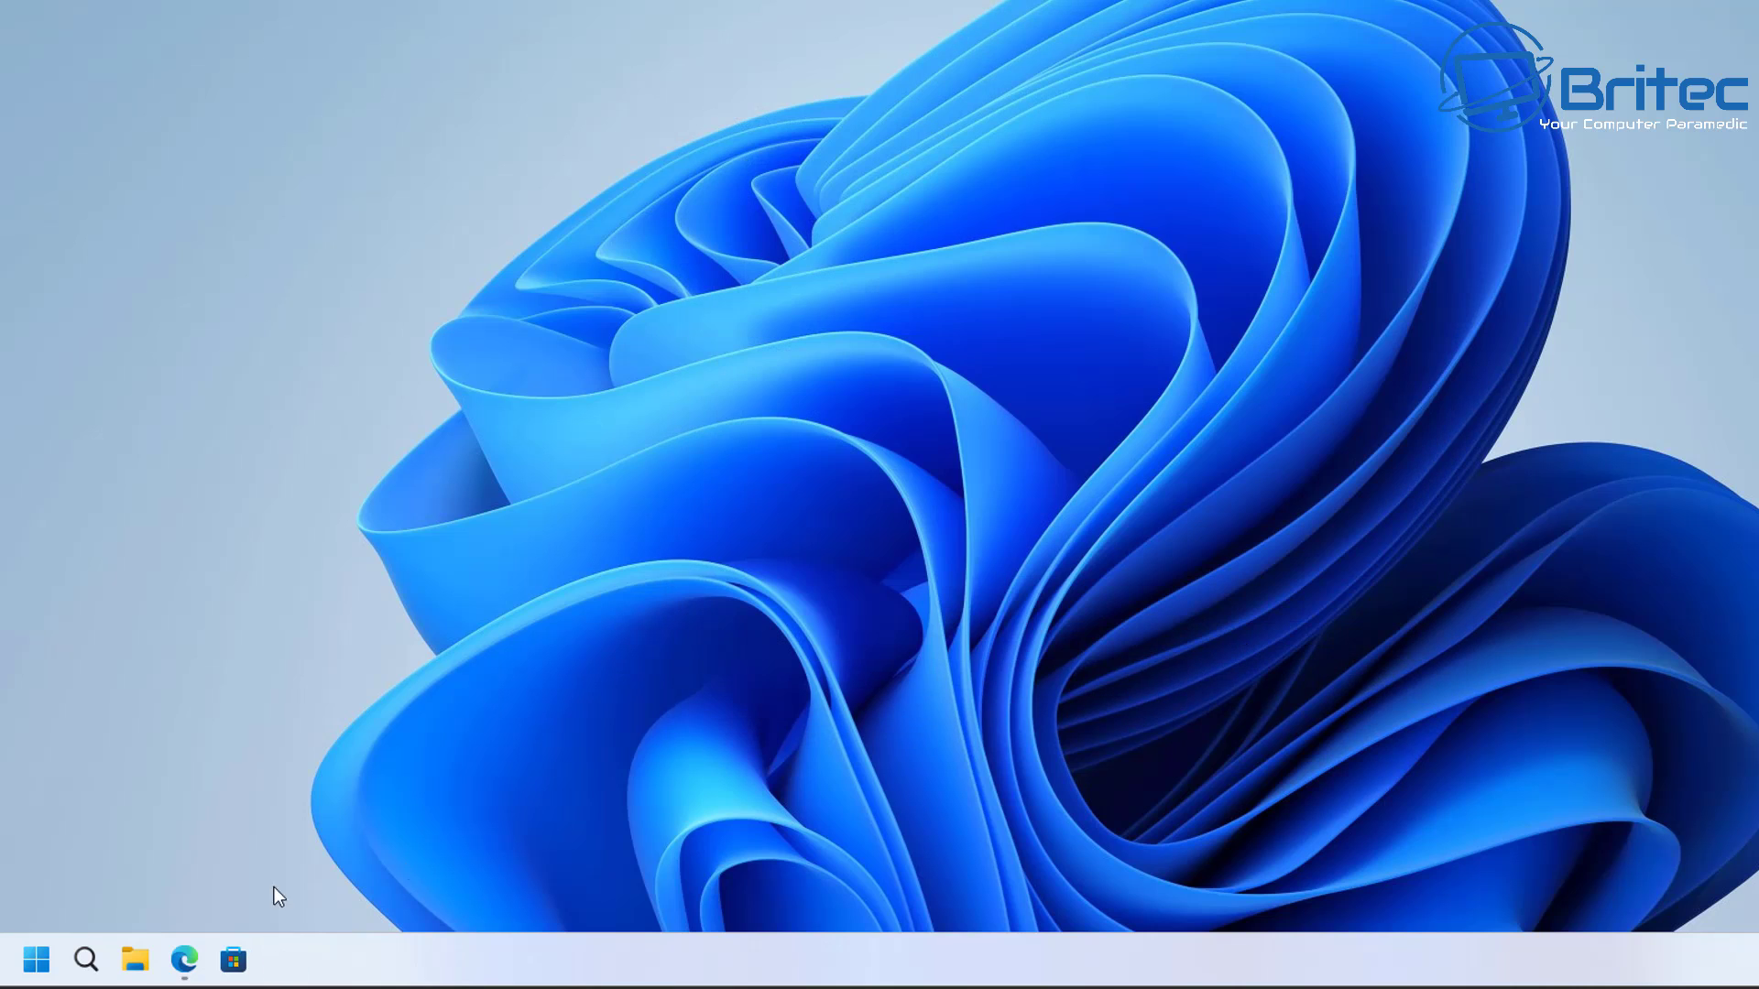
click(40, 964)
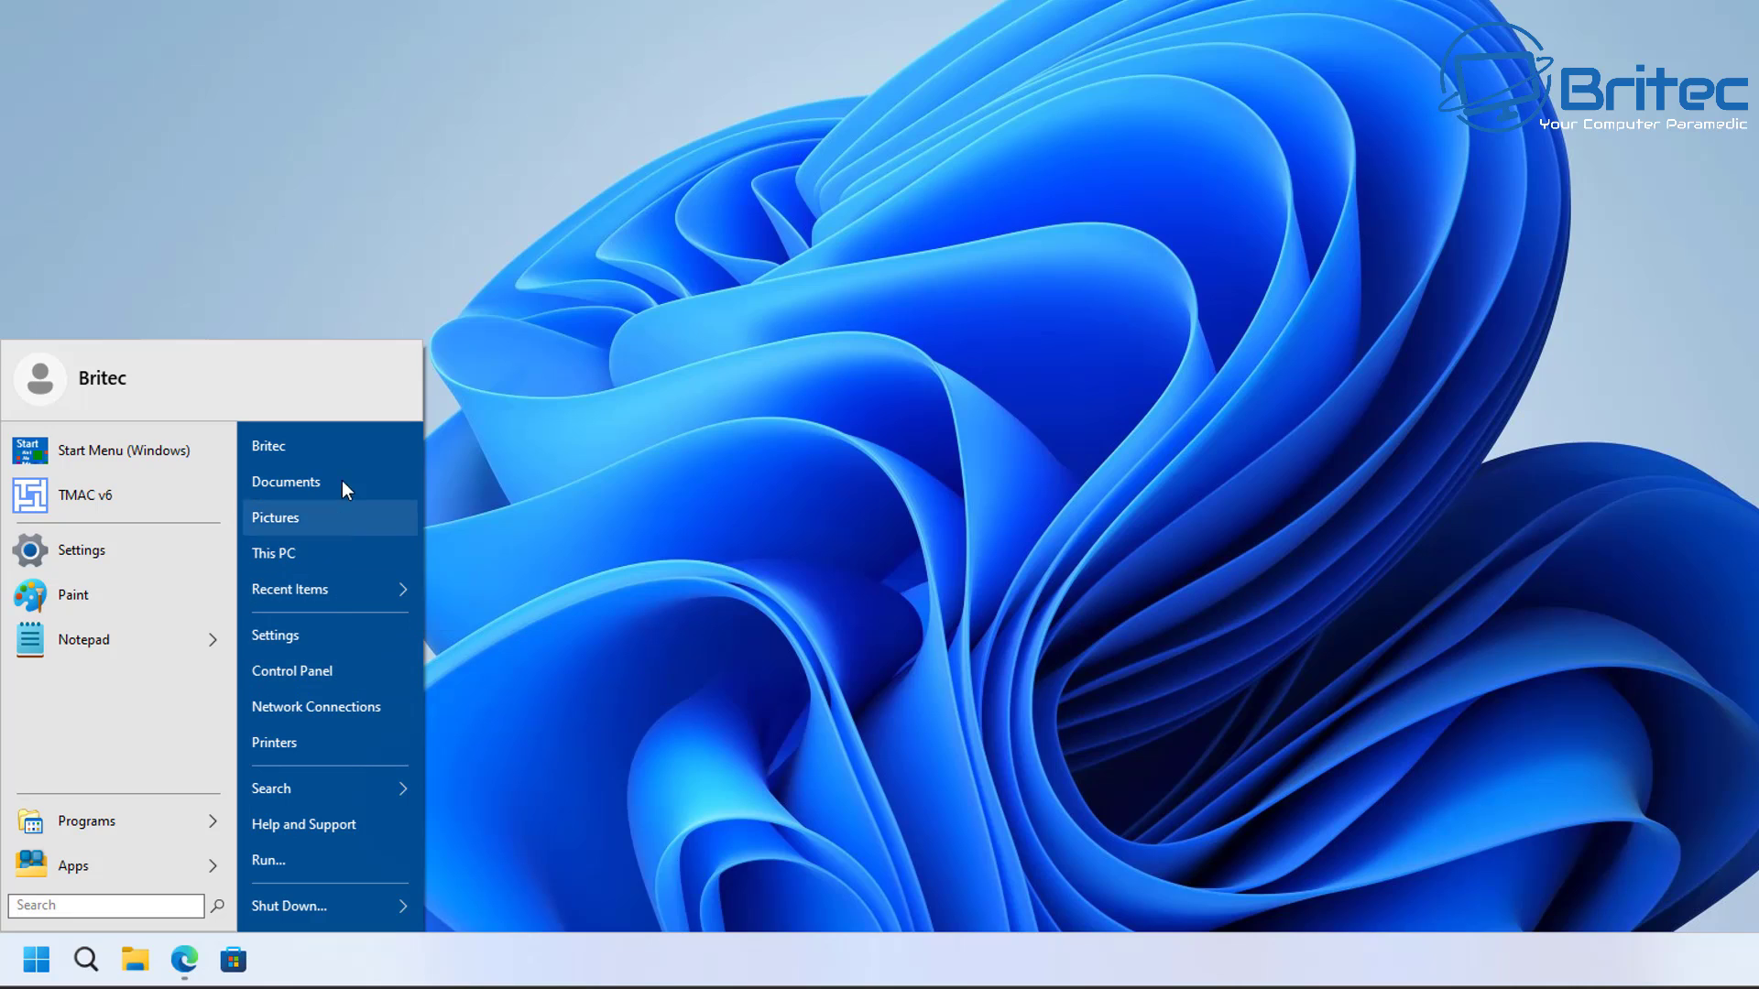
mouse_move(328, 583)
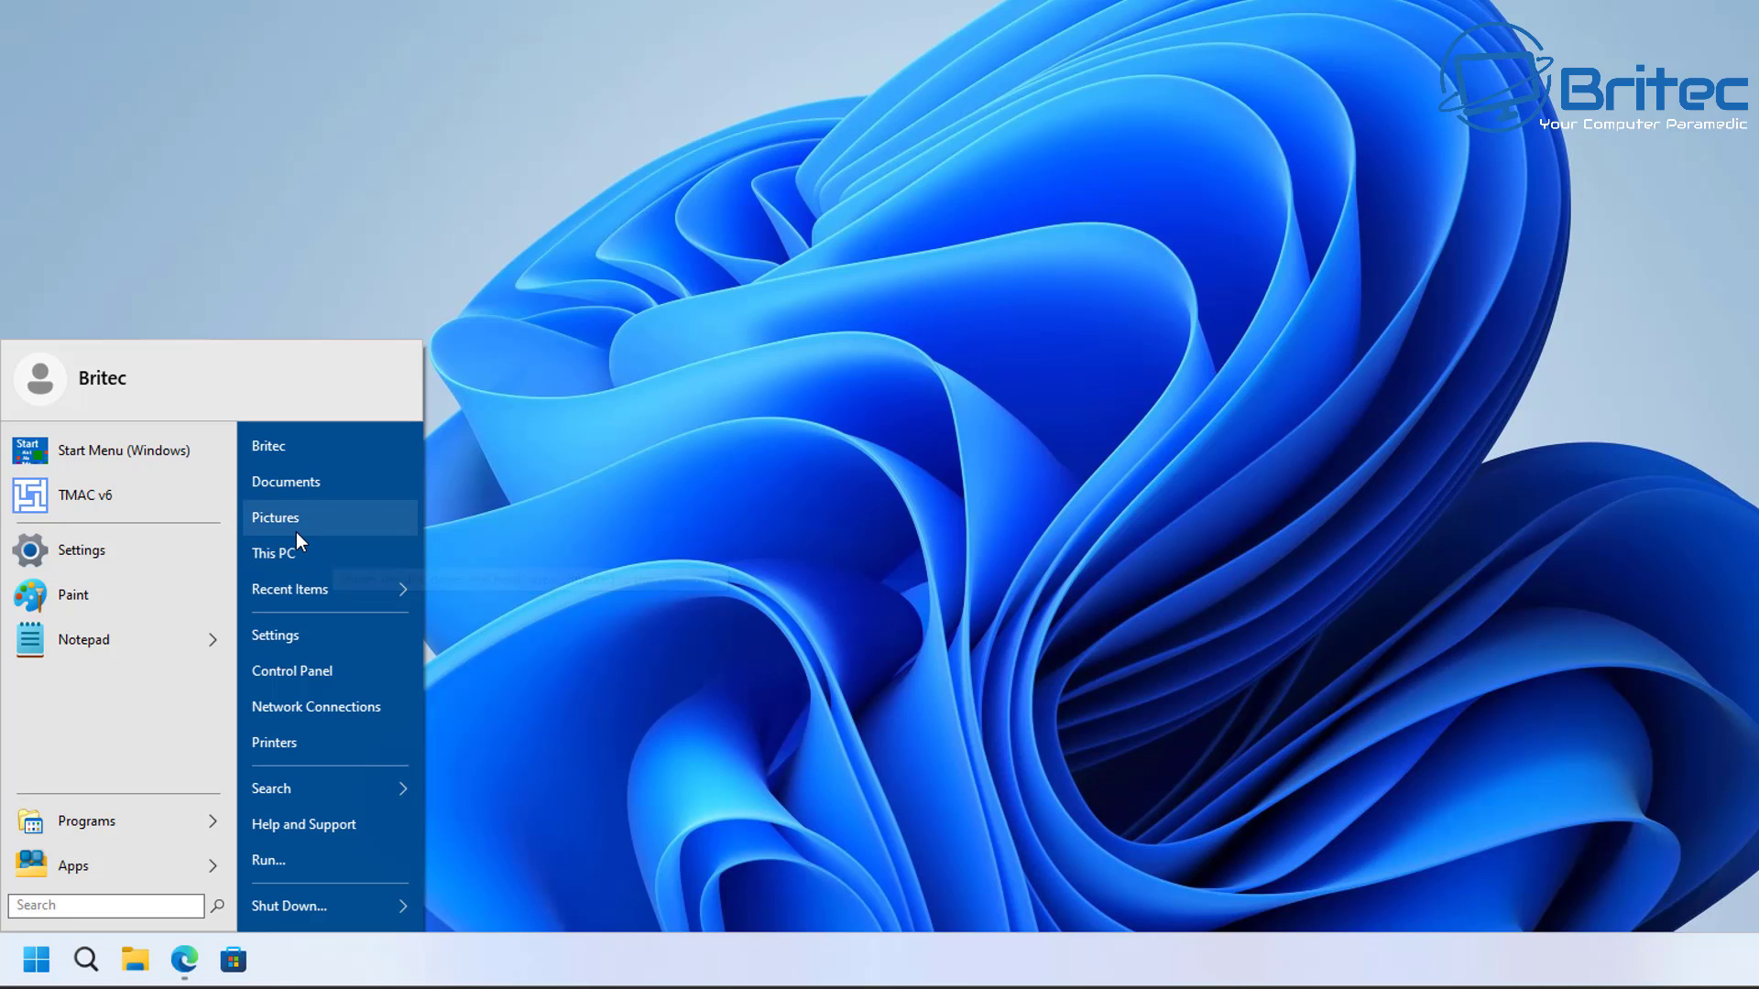
Step: Apply the Windows 8 skin in Open-Shell Menu Settings and close the settings
mouse_move(192, 821)
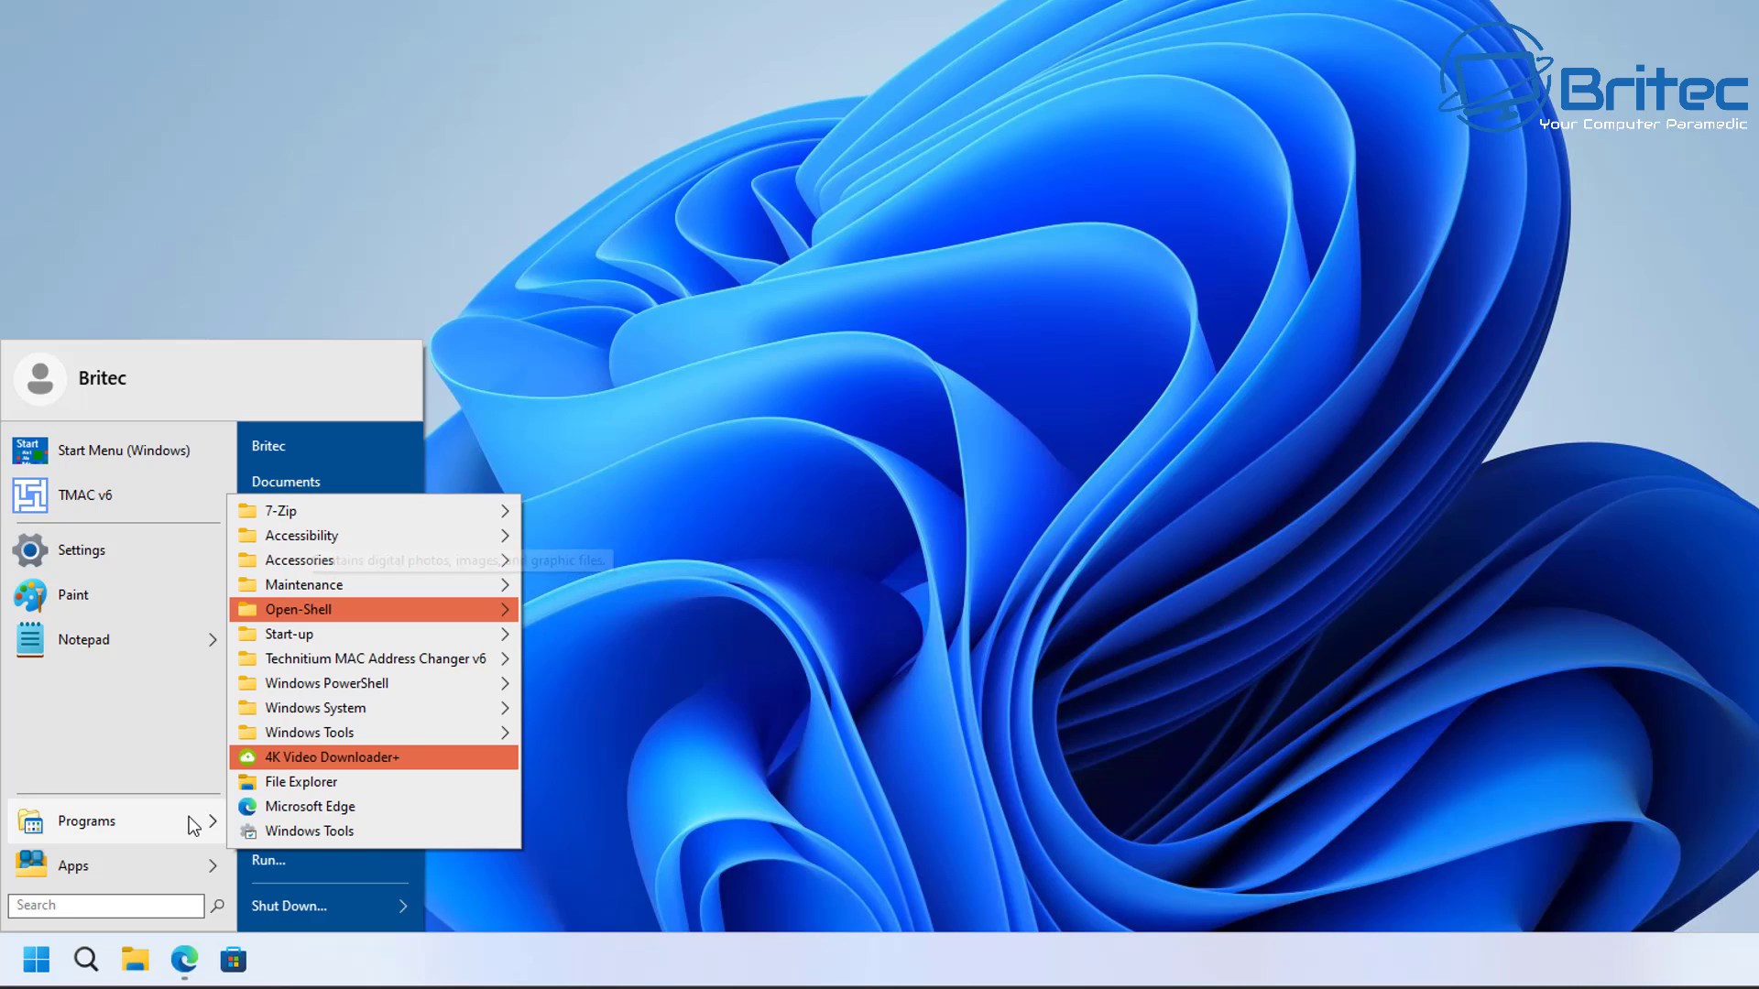
mouse_move(470, 614)
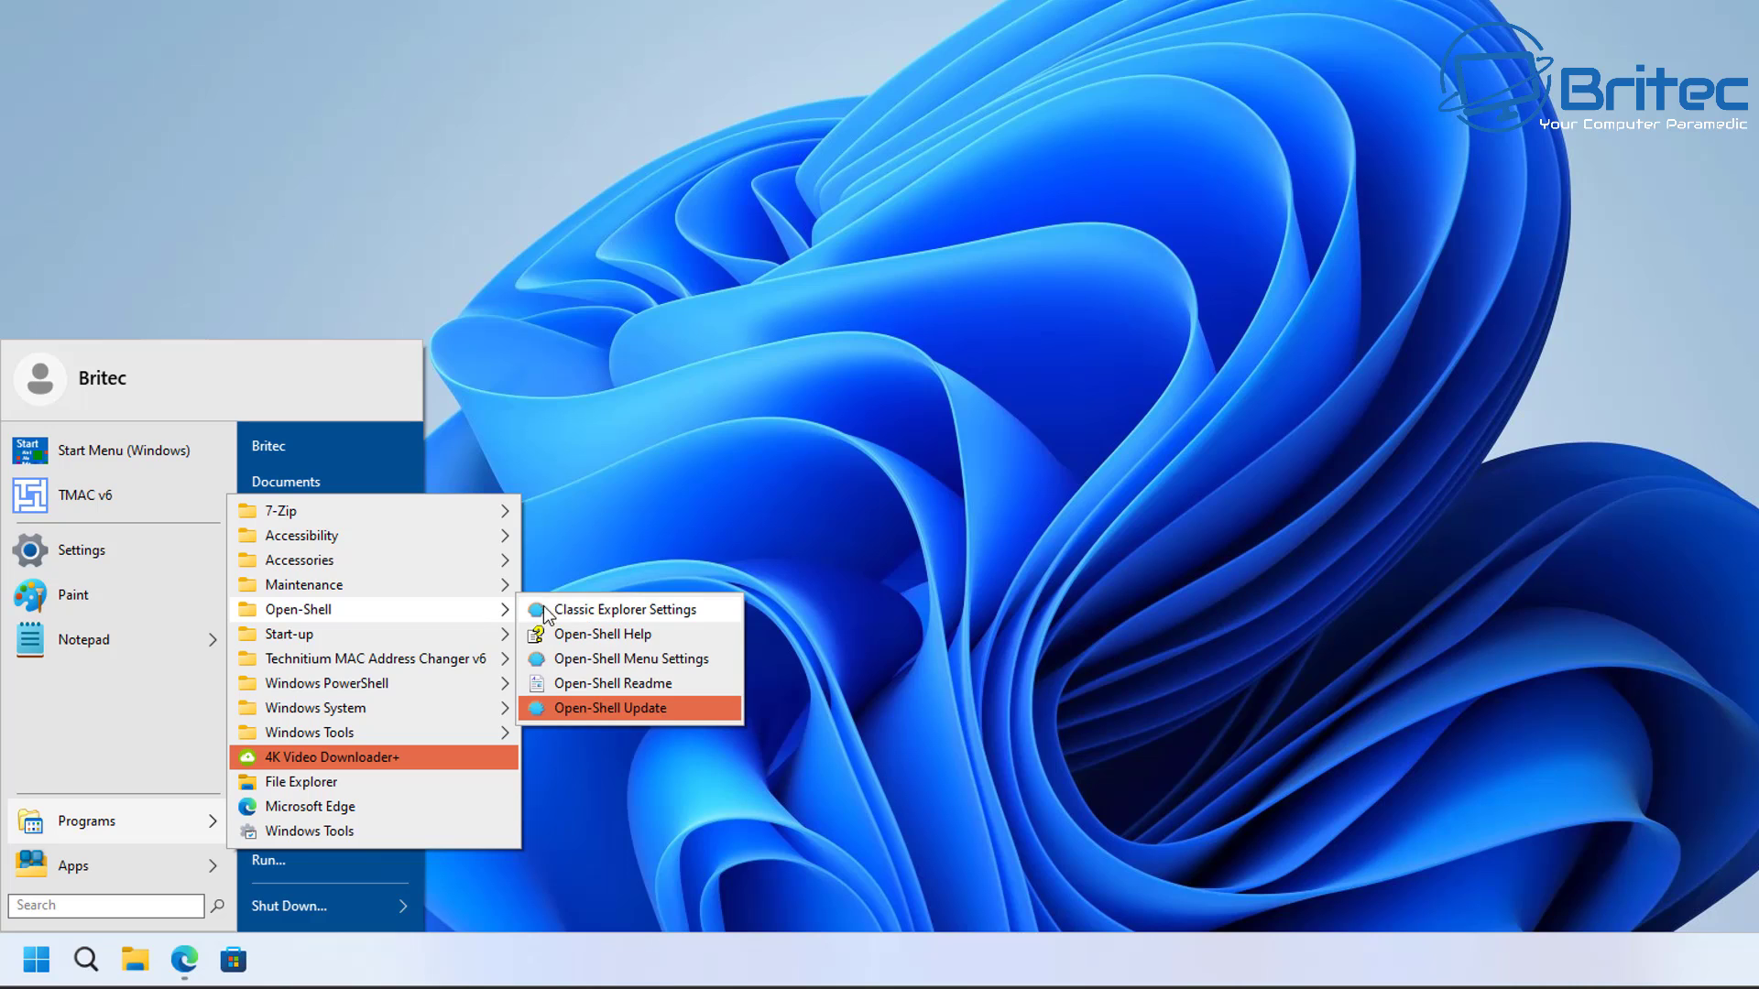
click(605, 662)
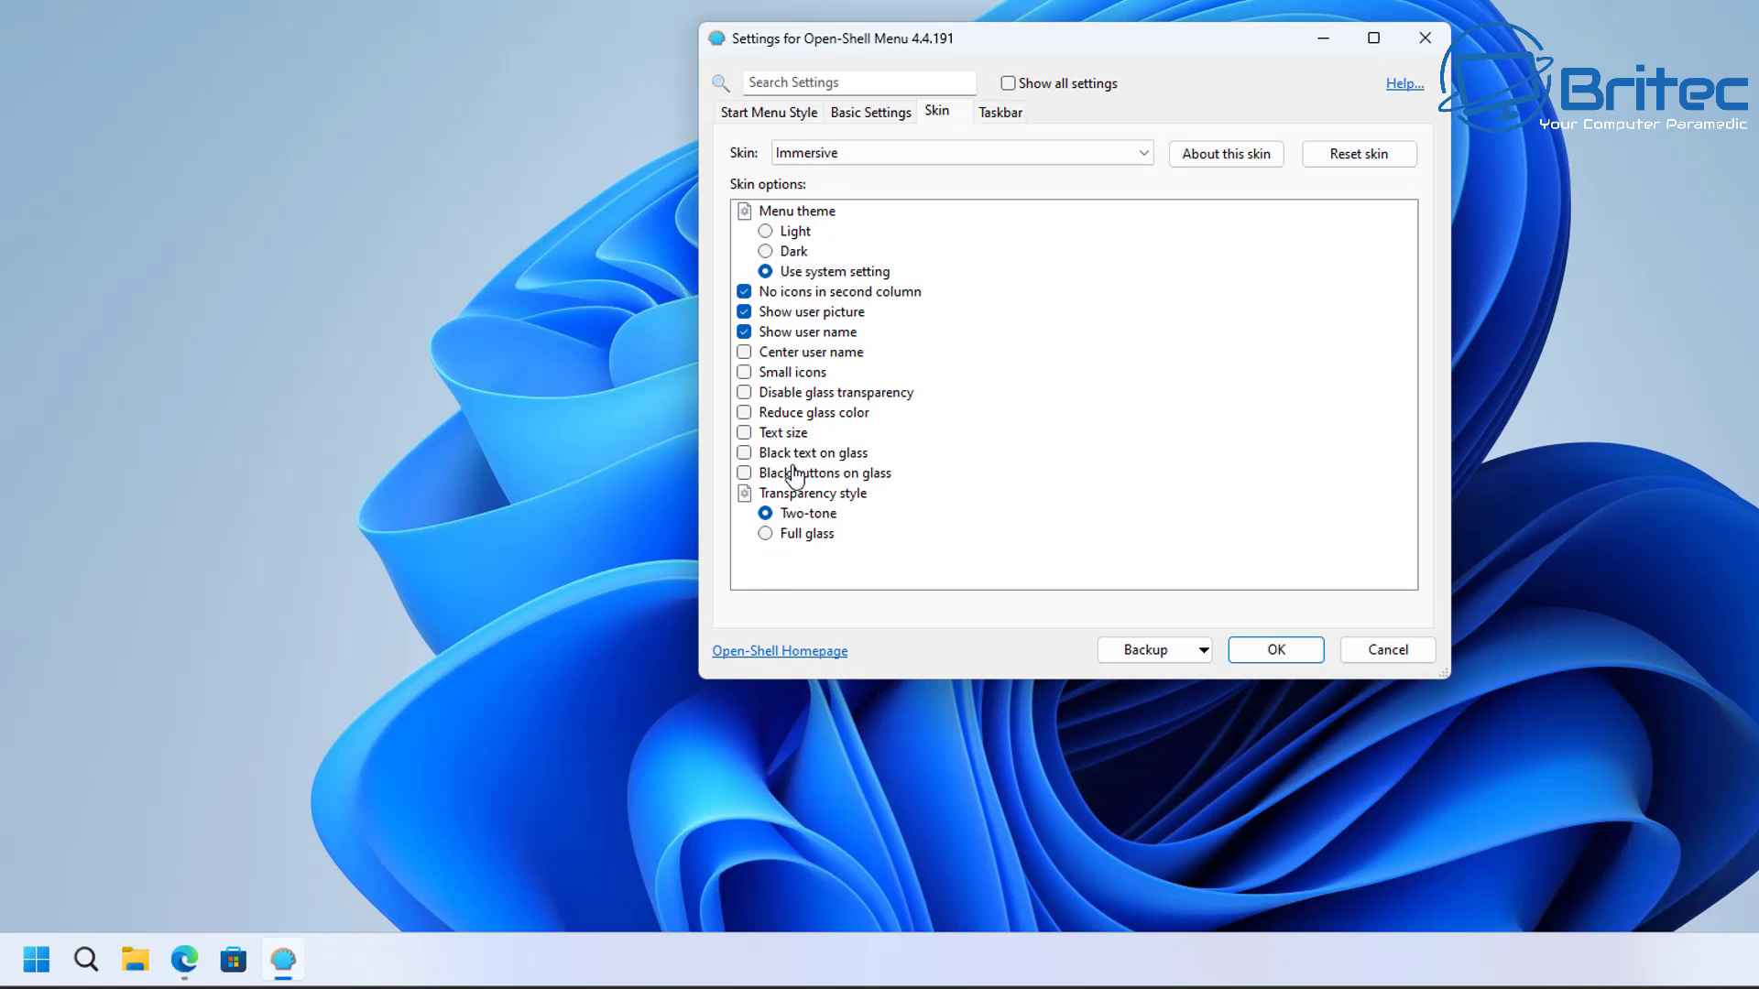
click(846, 156)
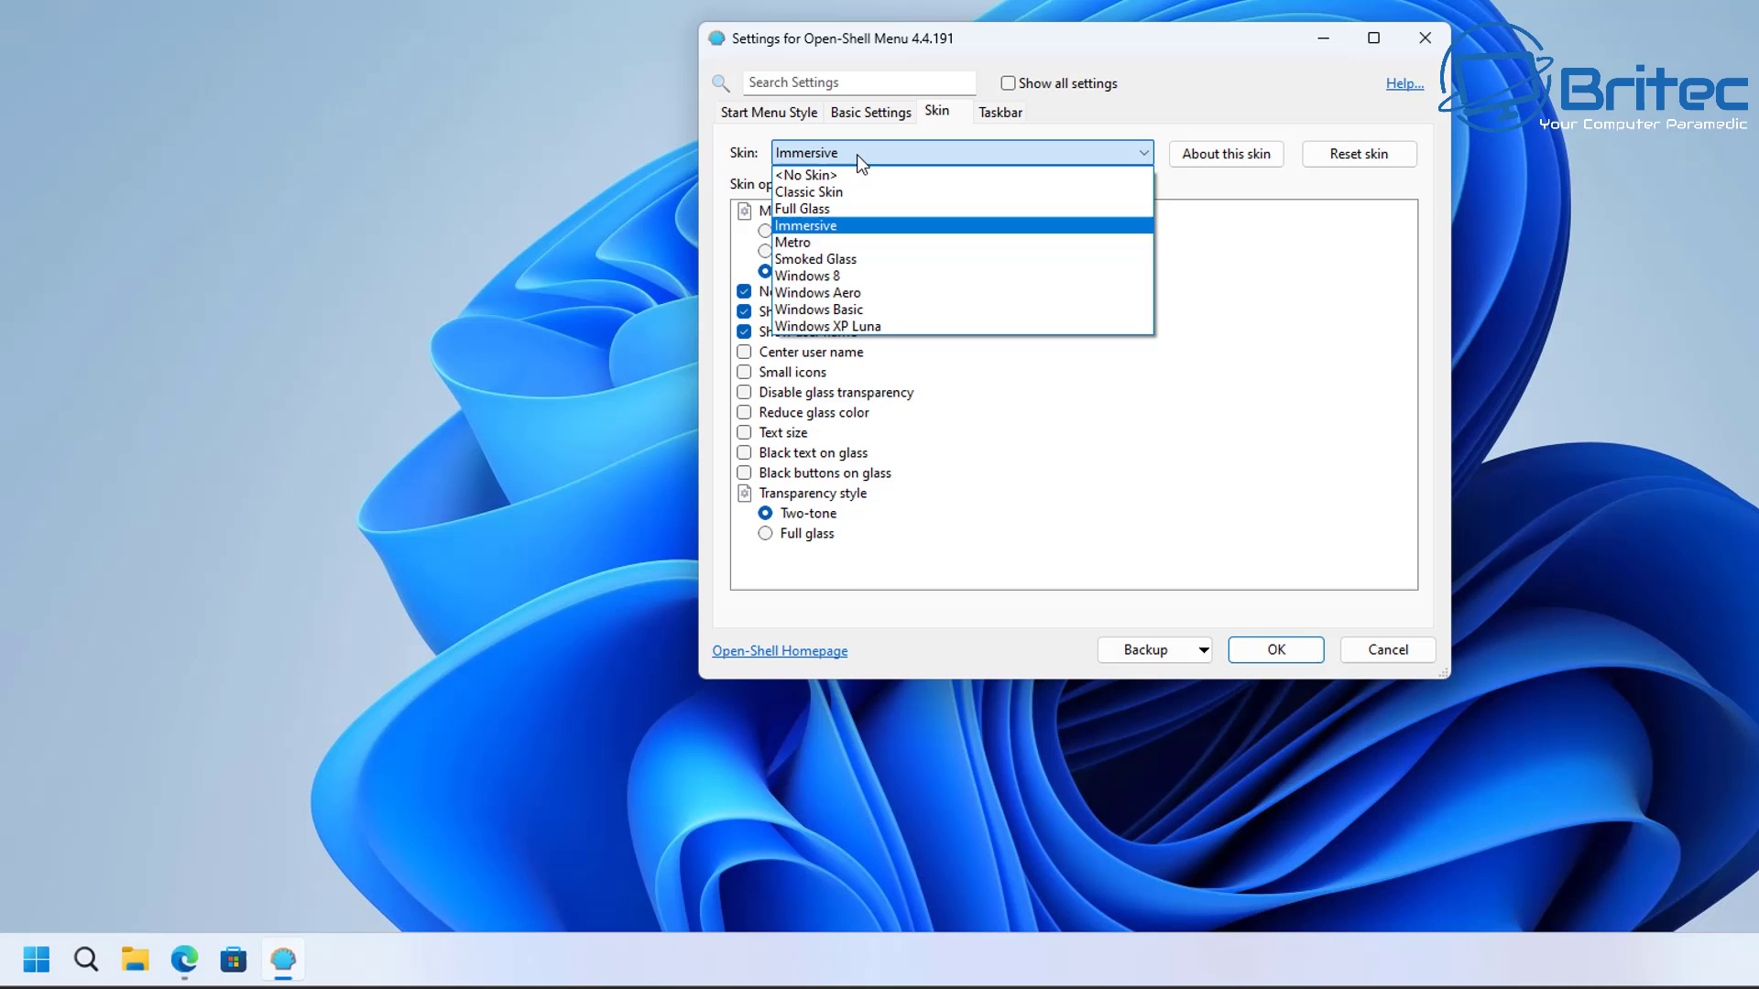
click(879, 275)
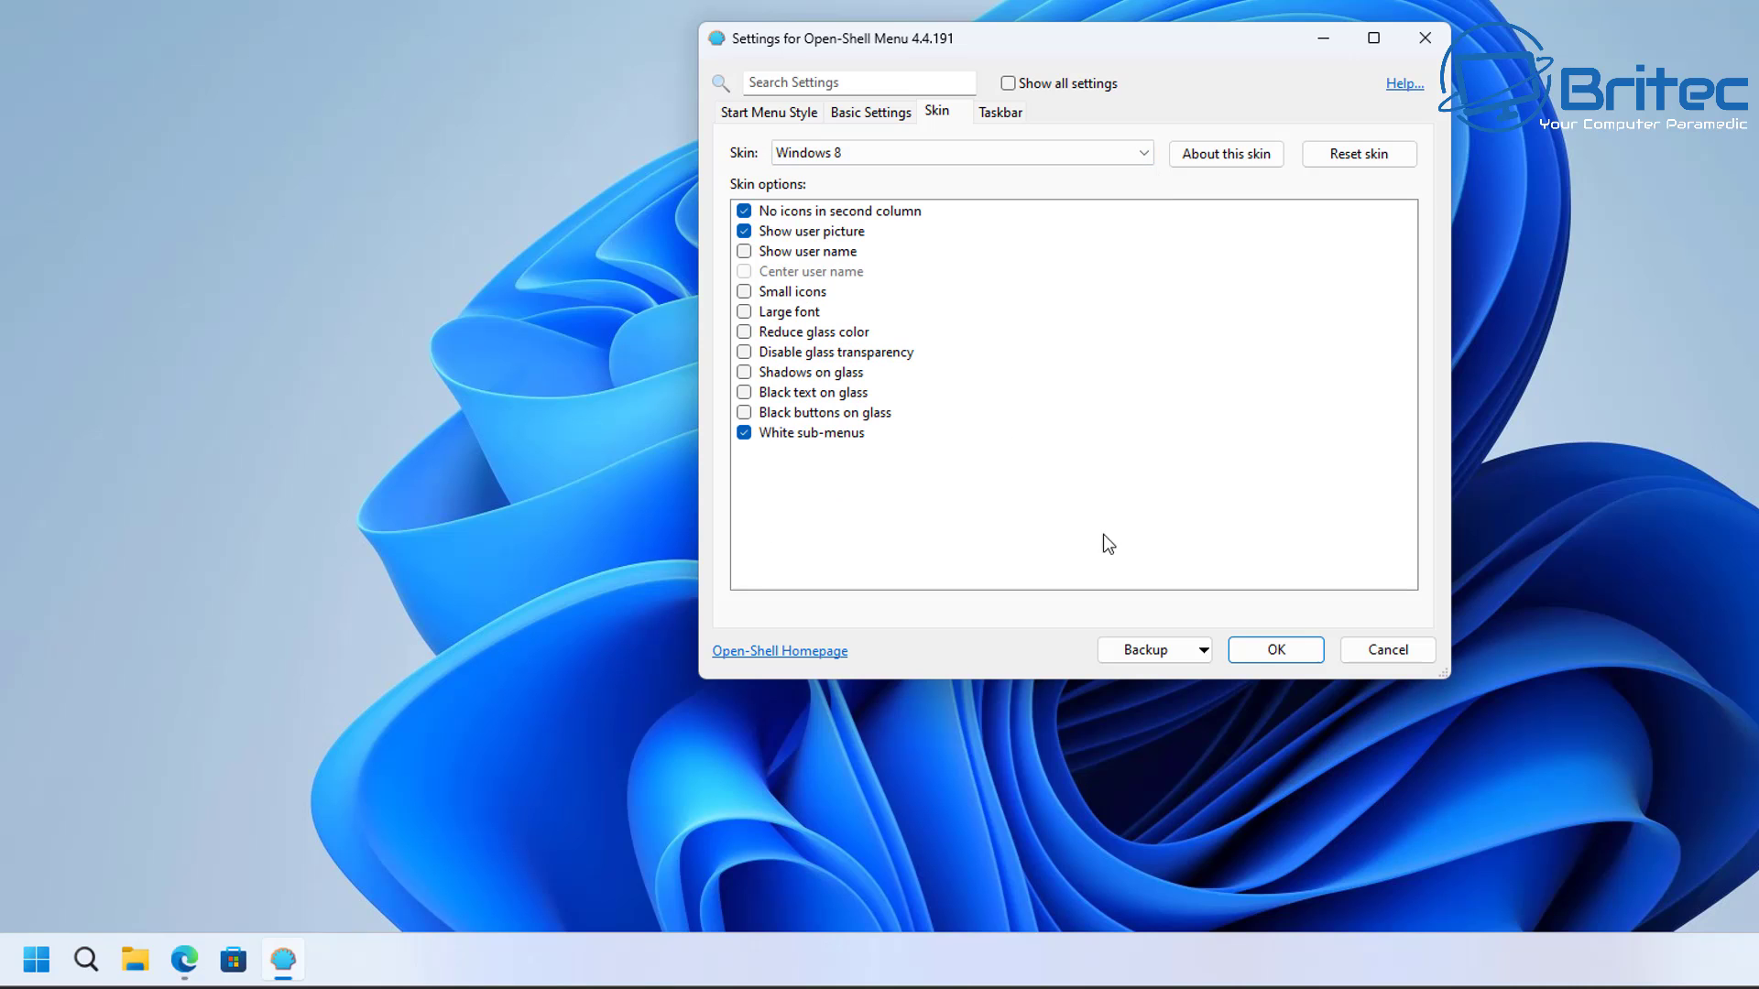
click(1265, 654)
Step: Preview the Windows 8-skinned Start menu with Programs > Open-Shell expanded
click(25, 966)
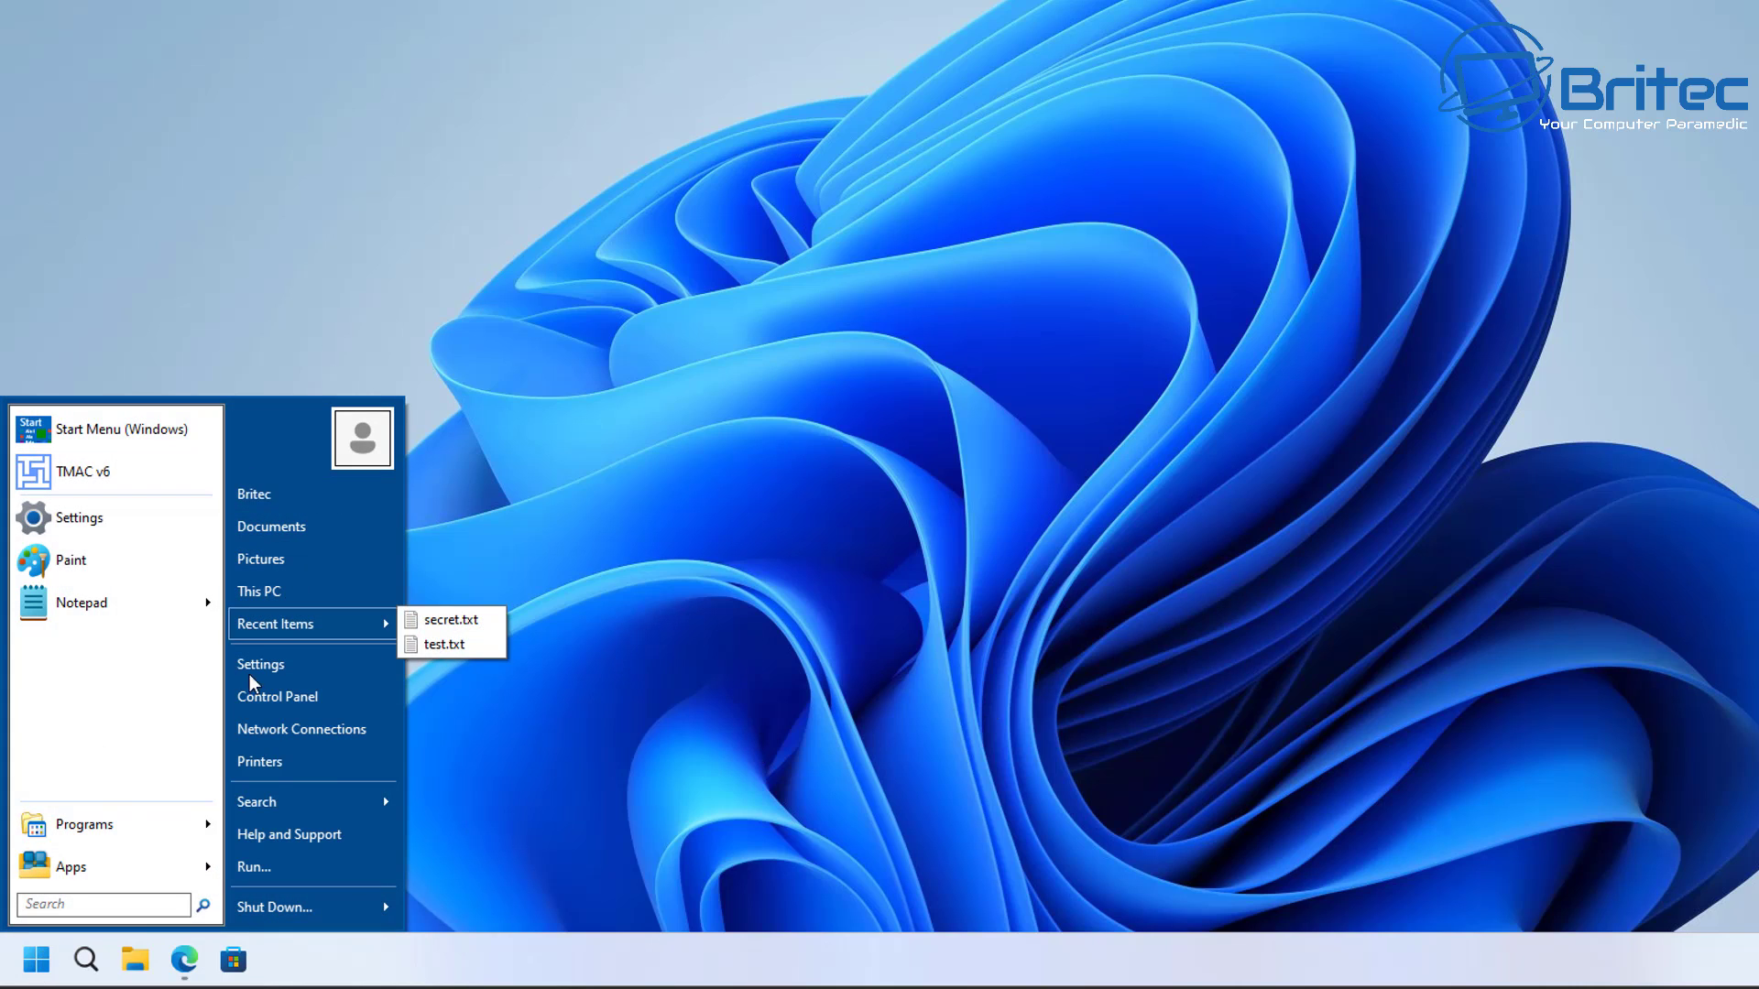
mouse_move(236, 810)
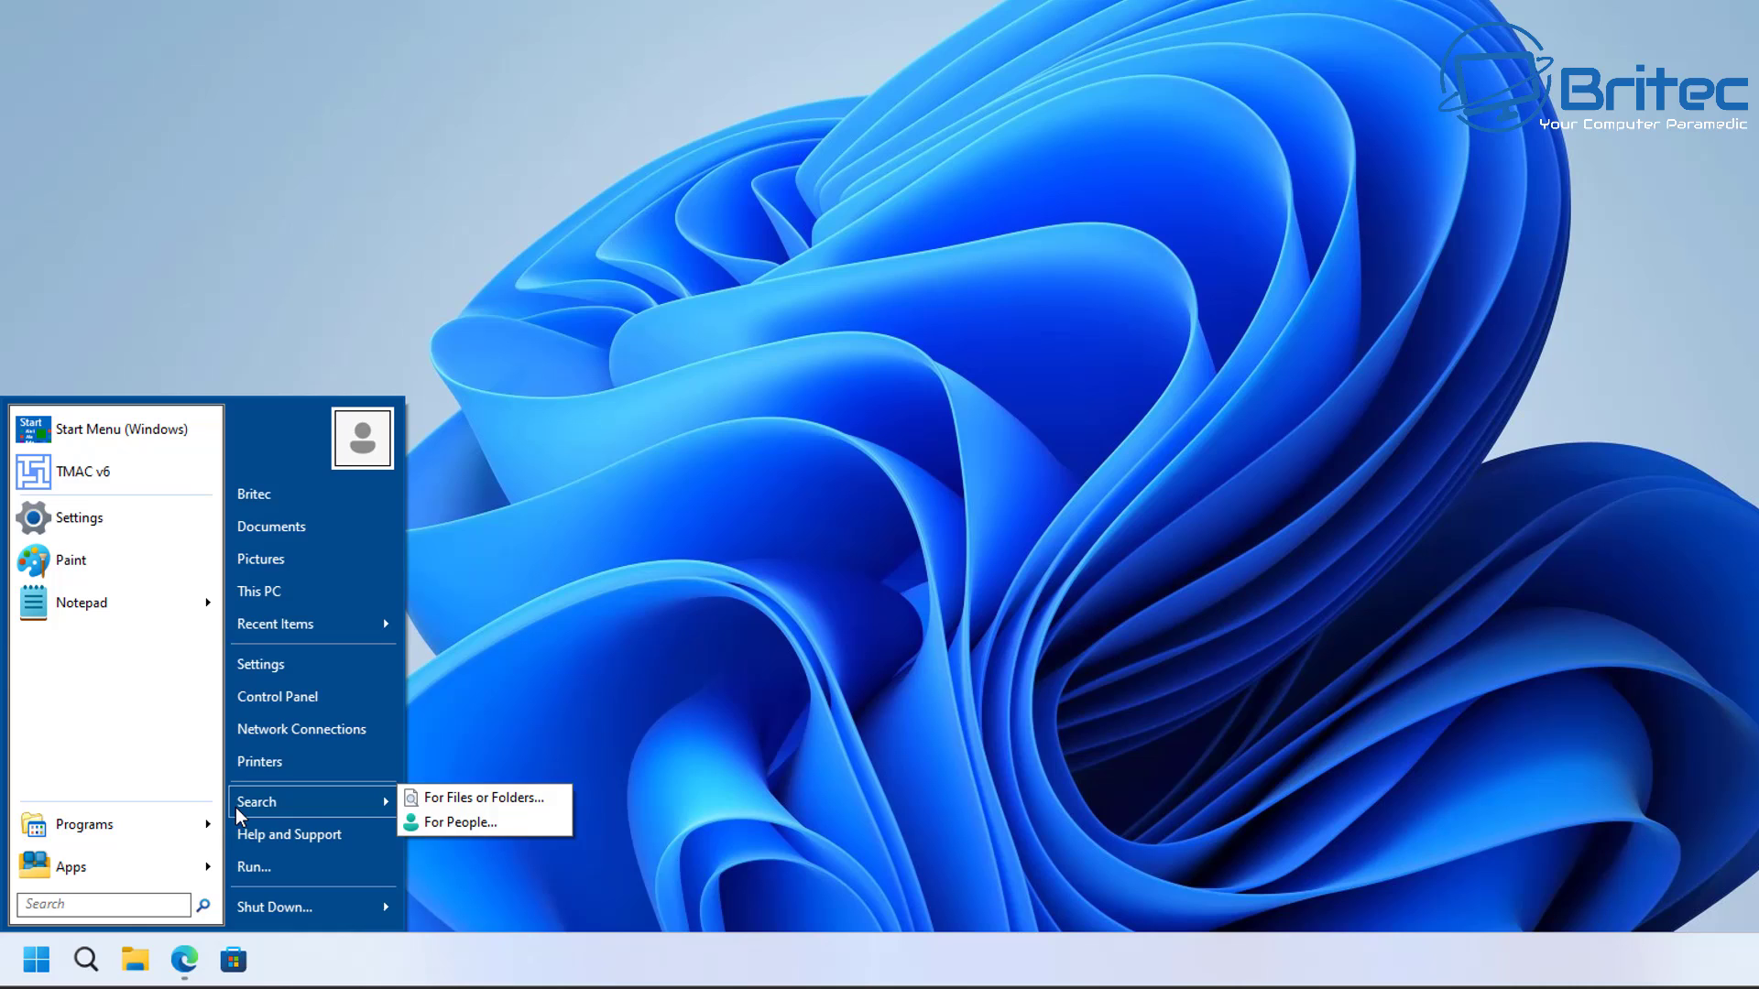
mouse_move(181, 878)
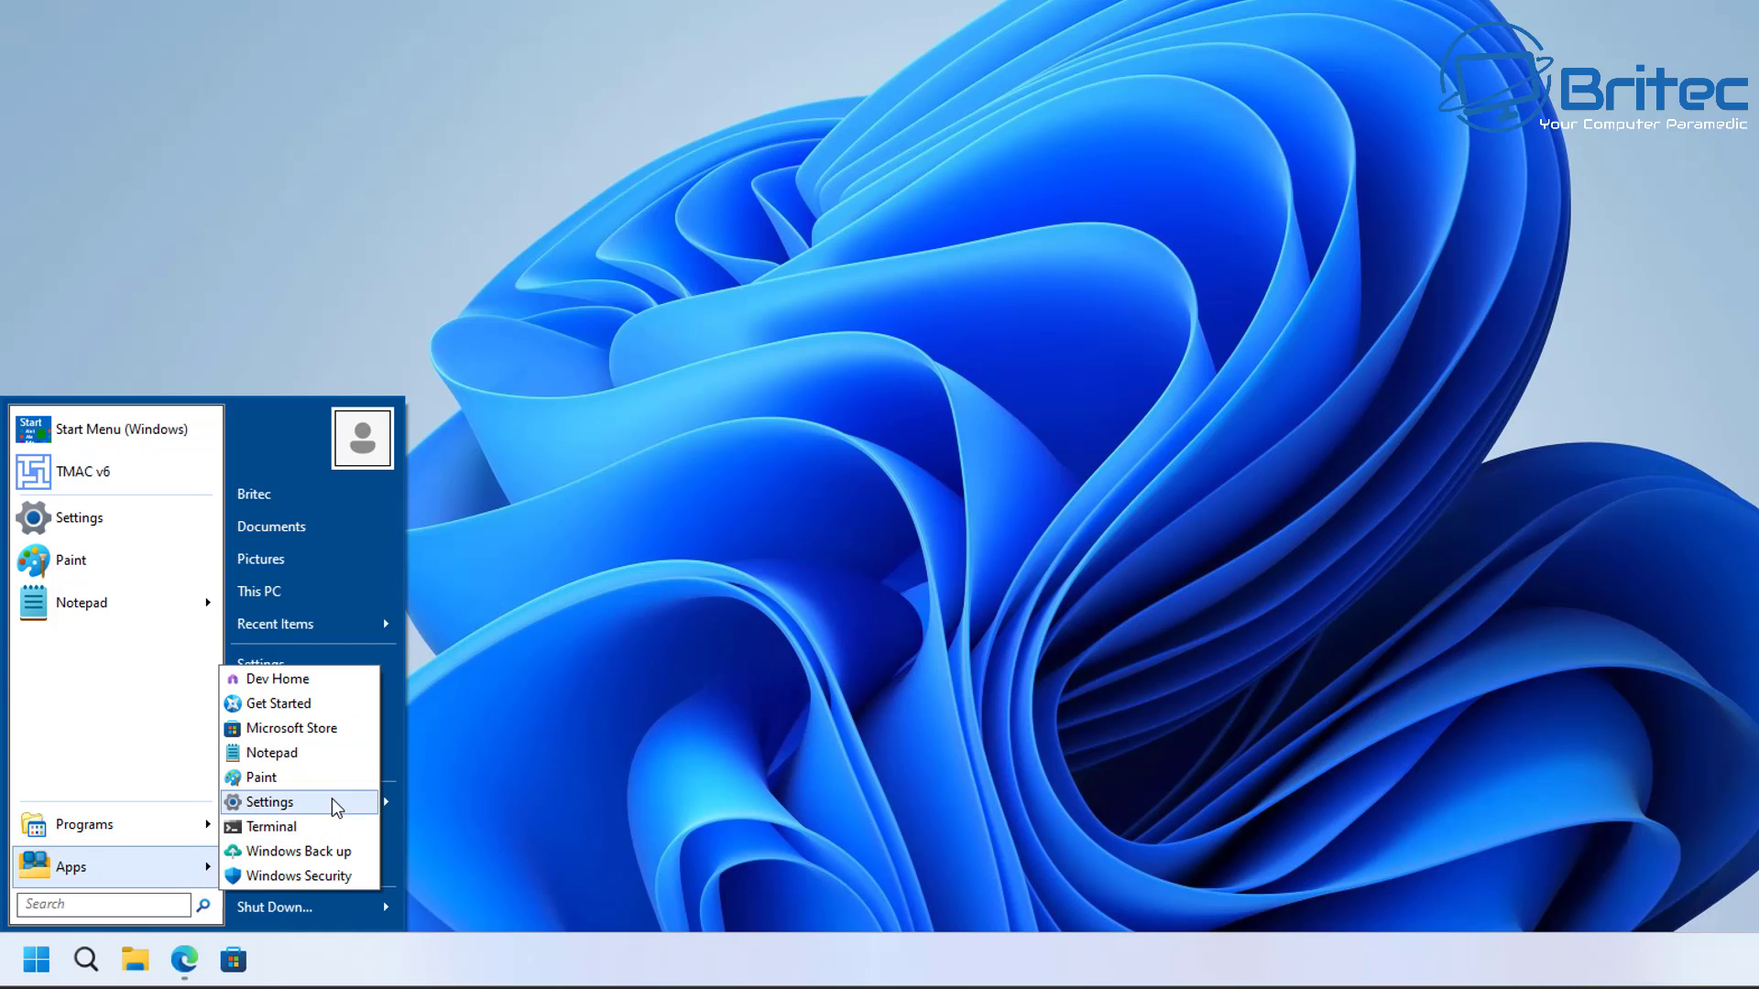
Step: Switch the Start menu to Windows 7 style with the Windows 8 skin and apply
mouse_move(129, 824)
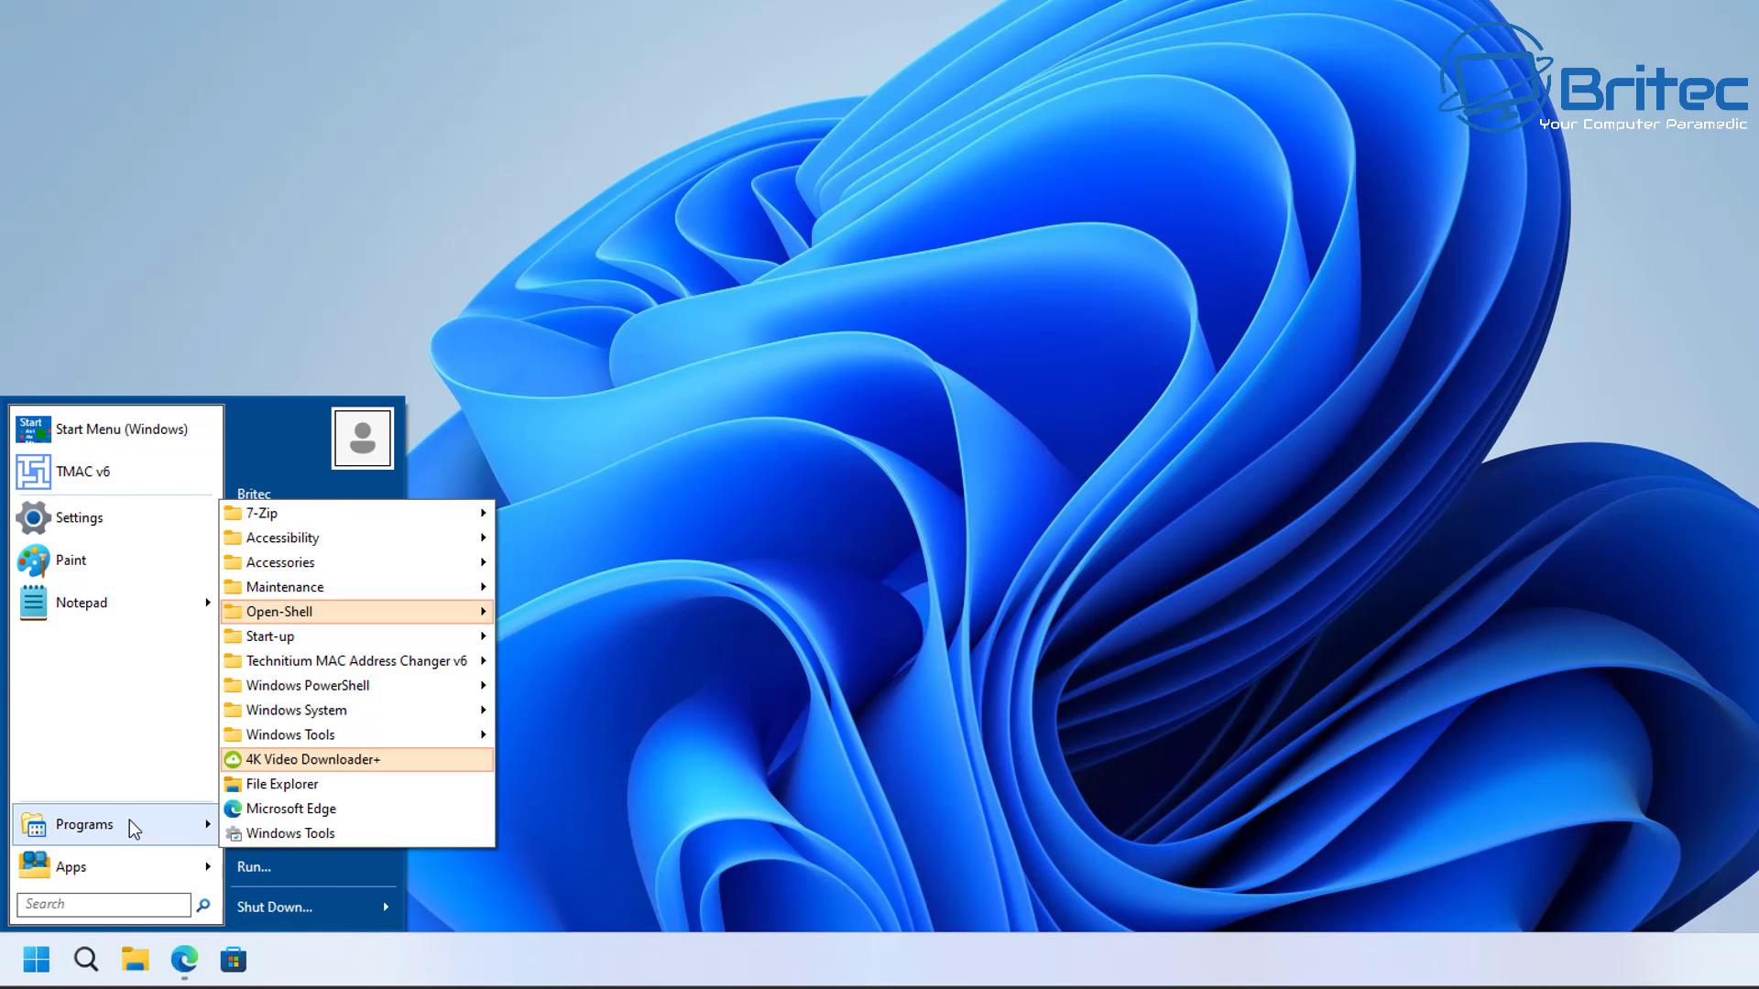
mouse_move(386, 623)
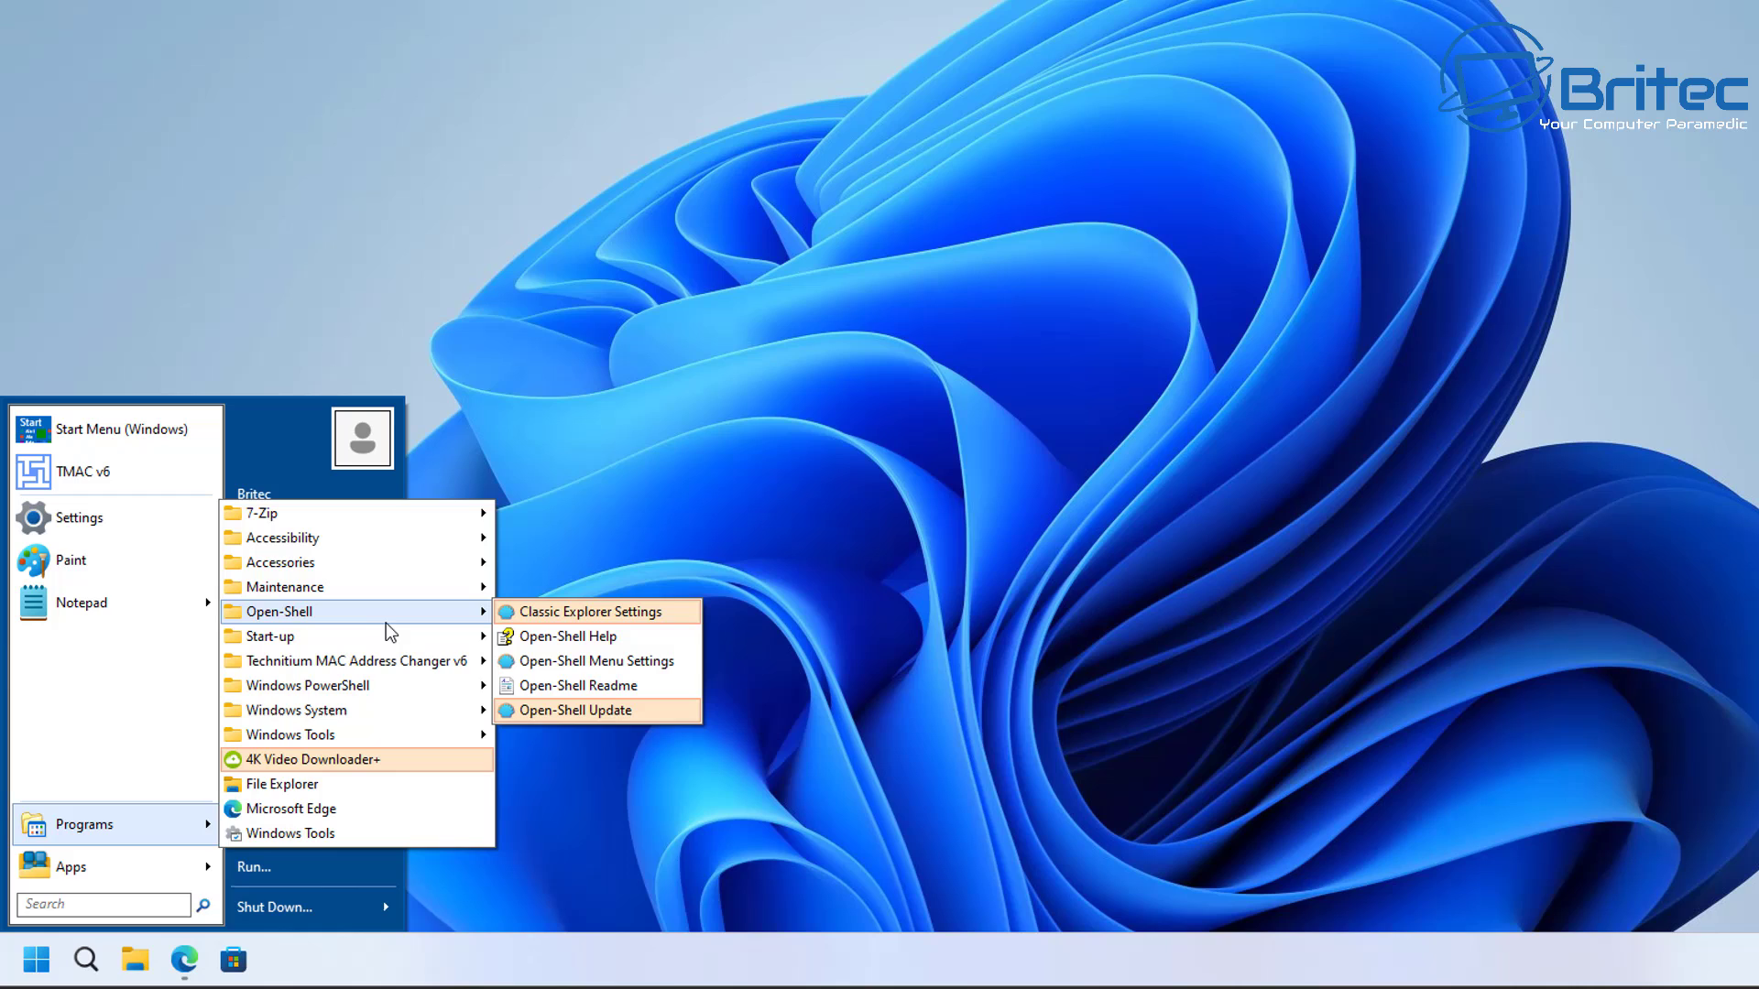
click(574, 664)
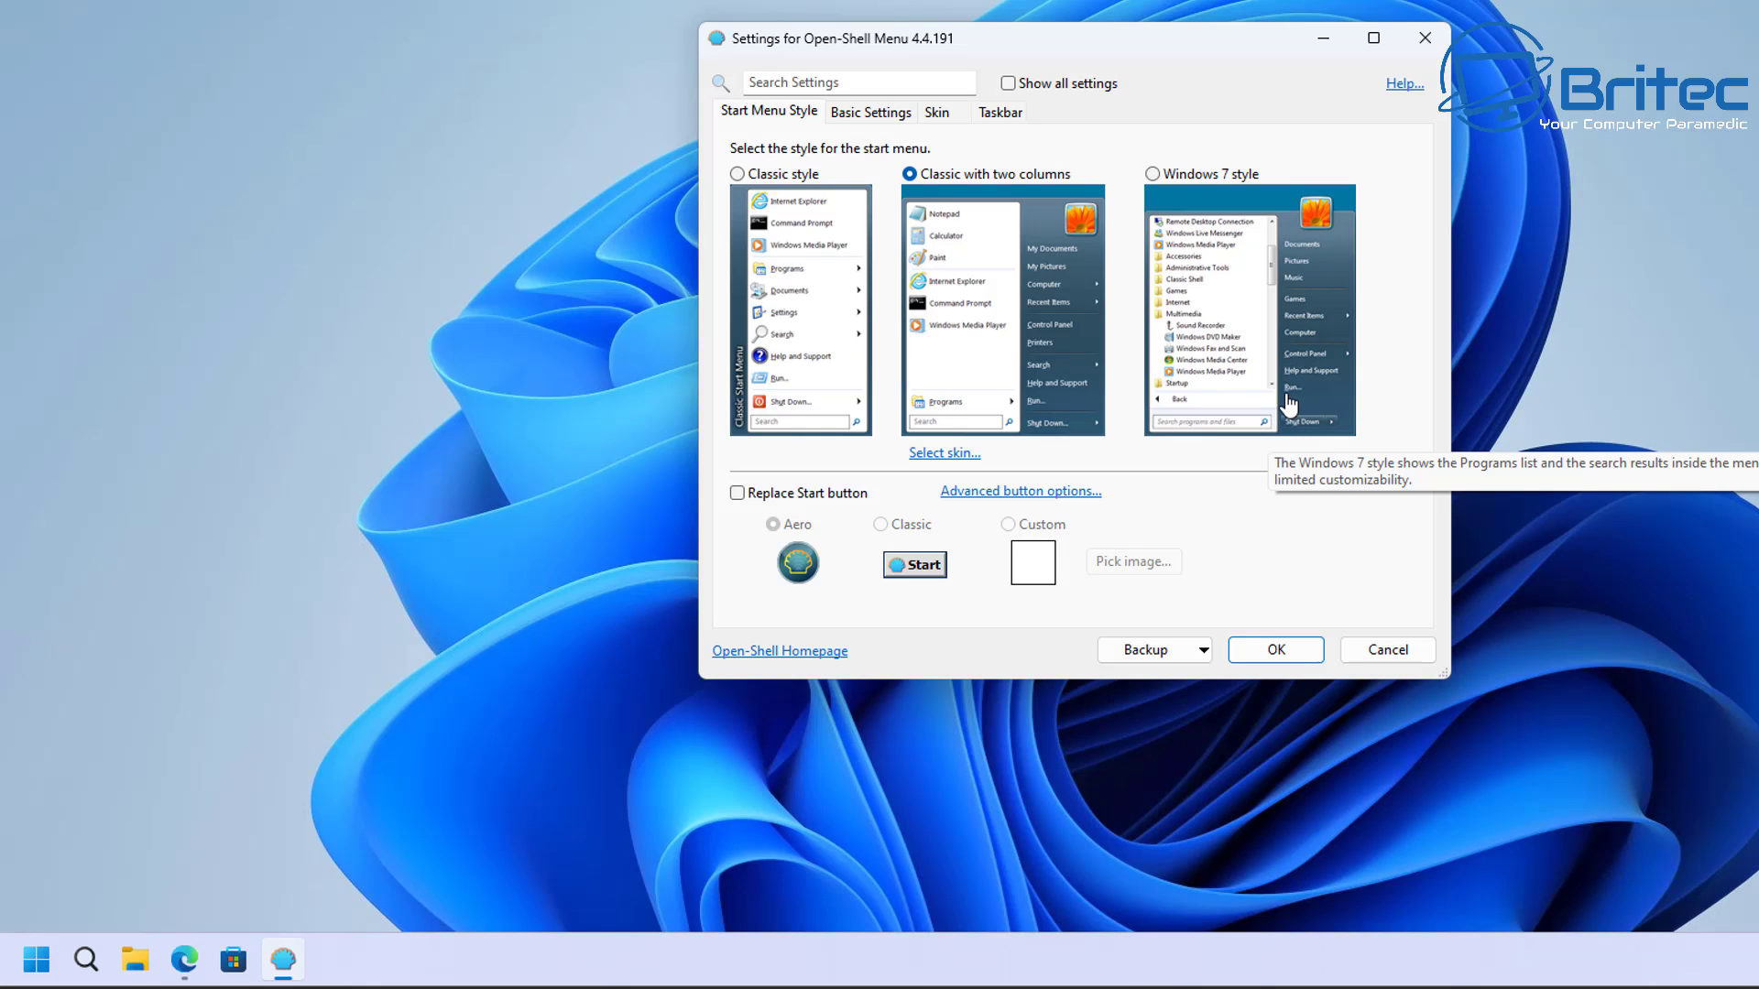
click(1162, 174)
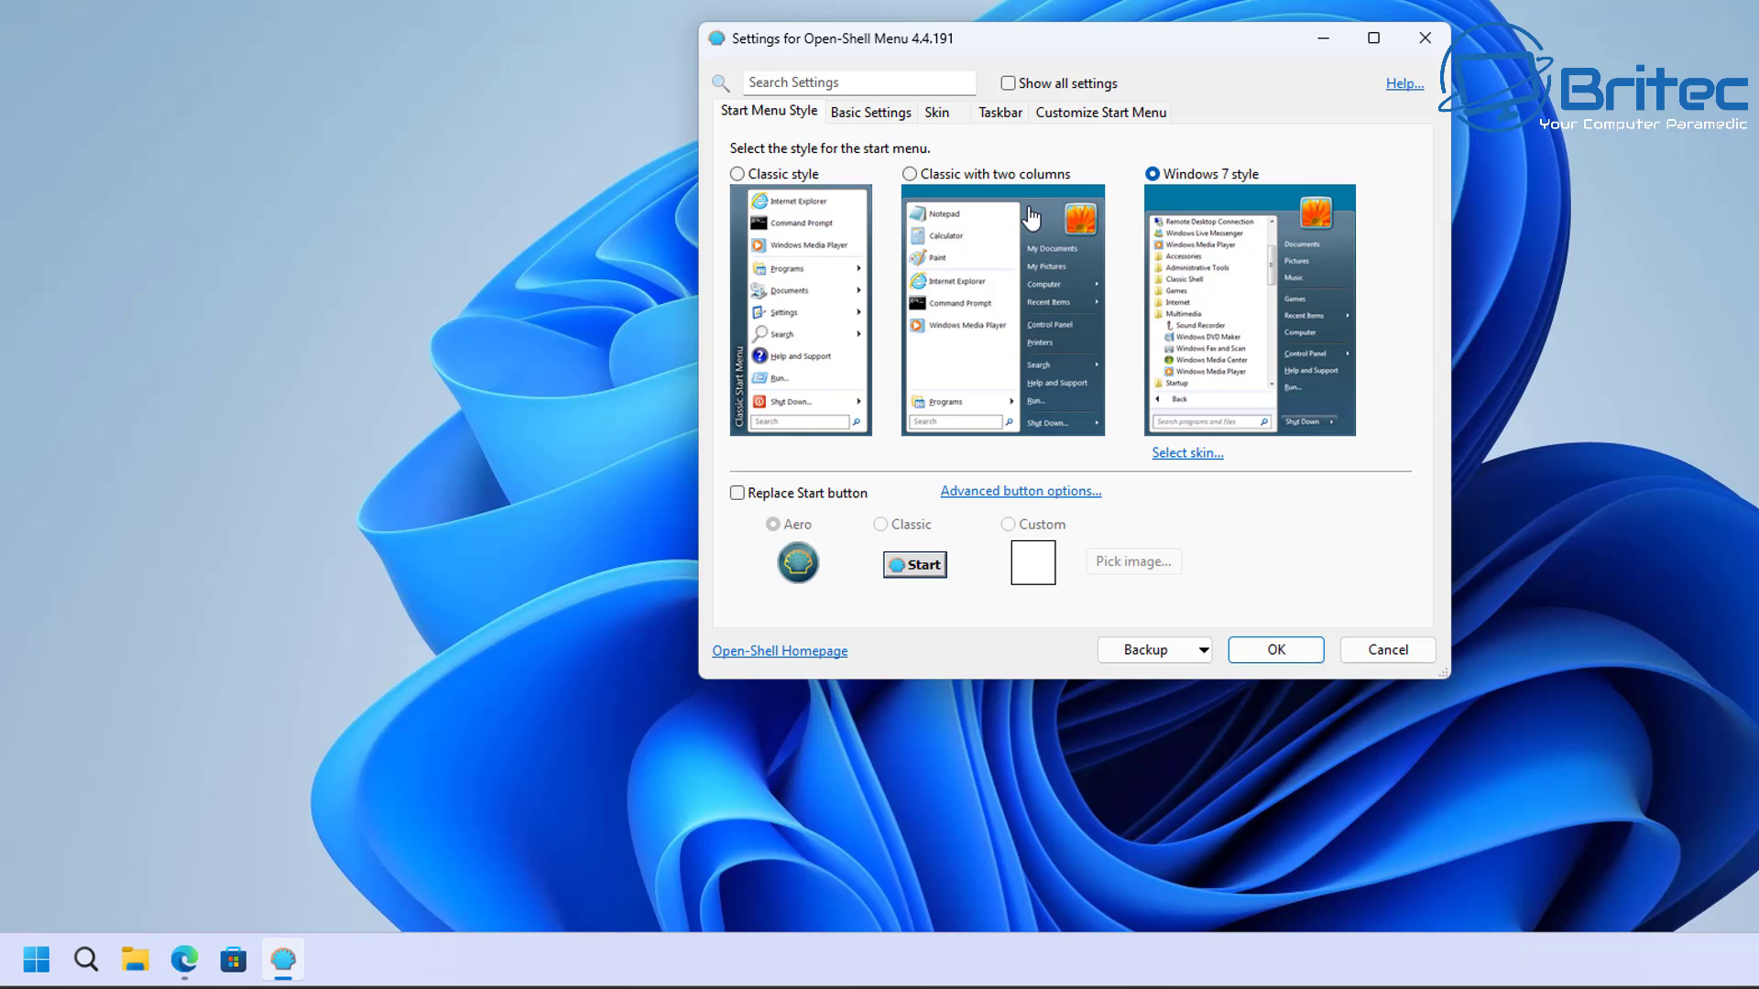
click(1177, 453)
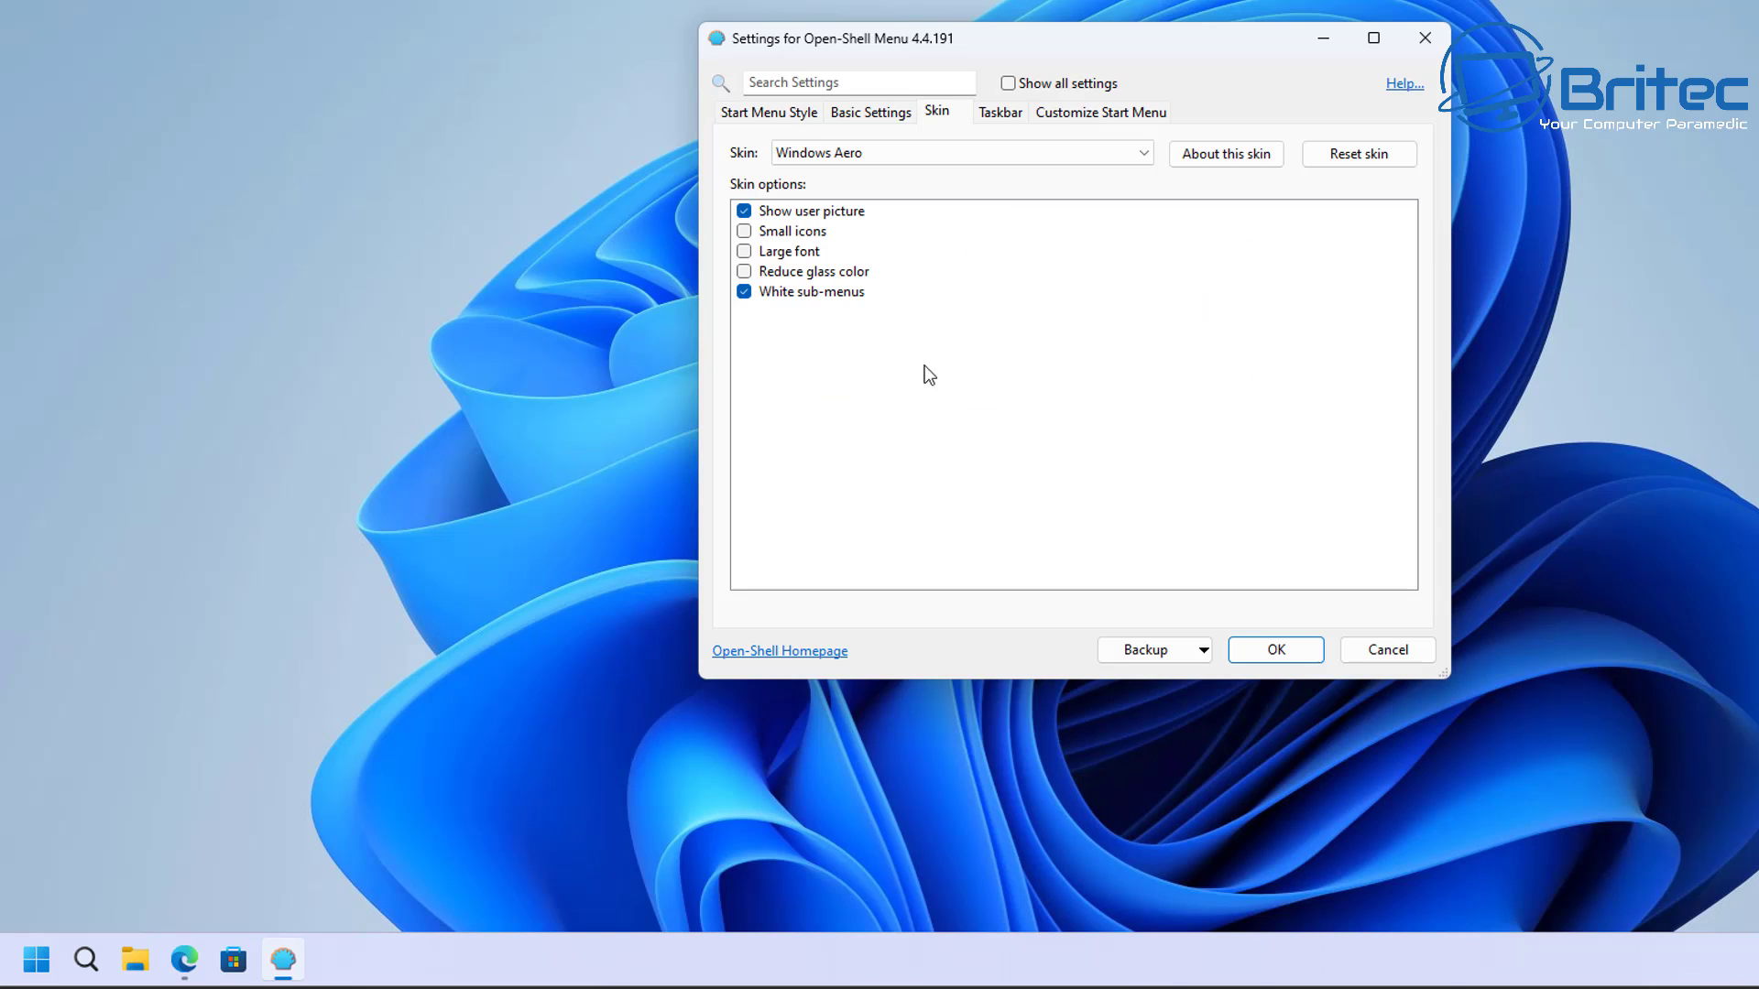
click(862, 152)
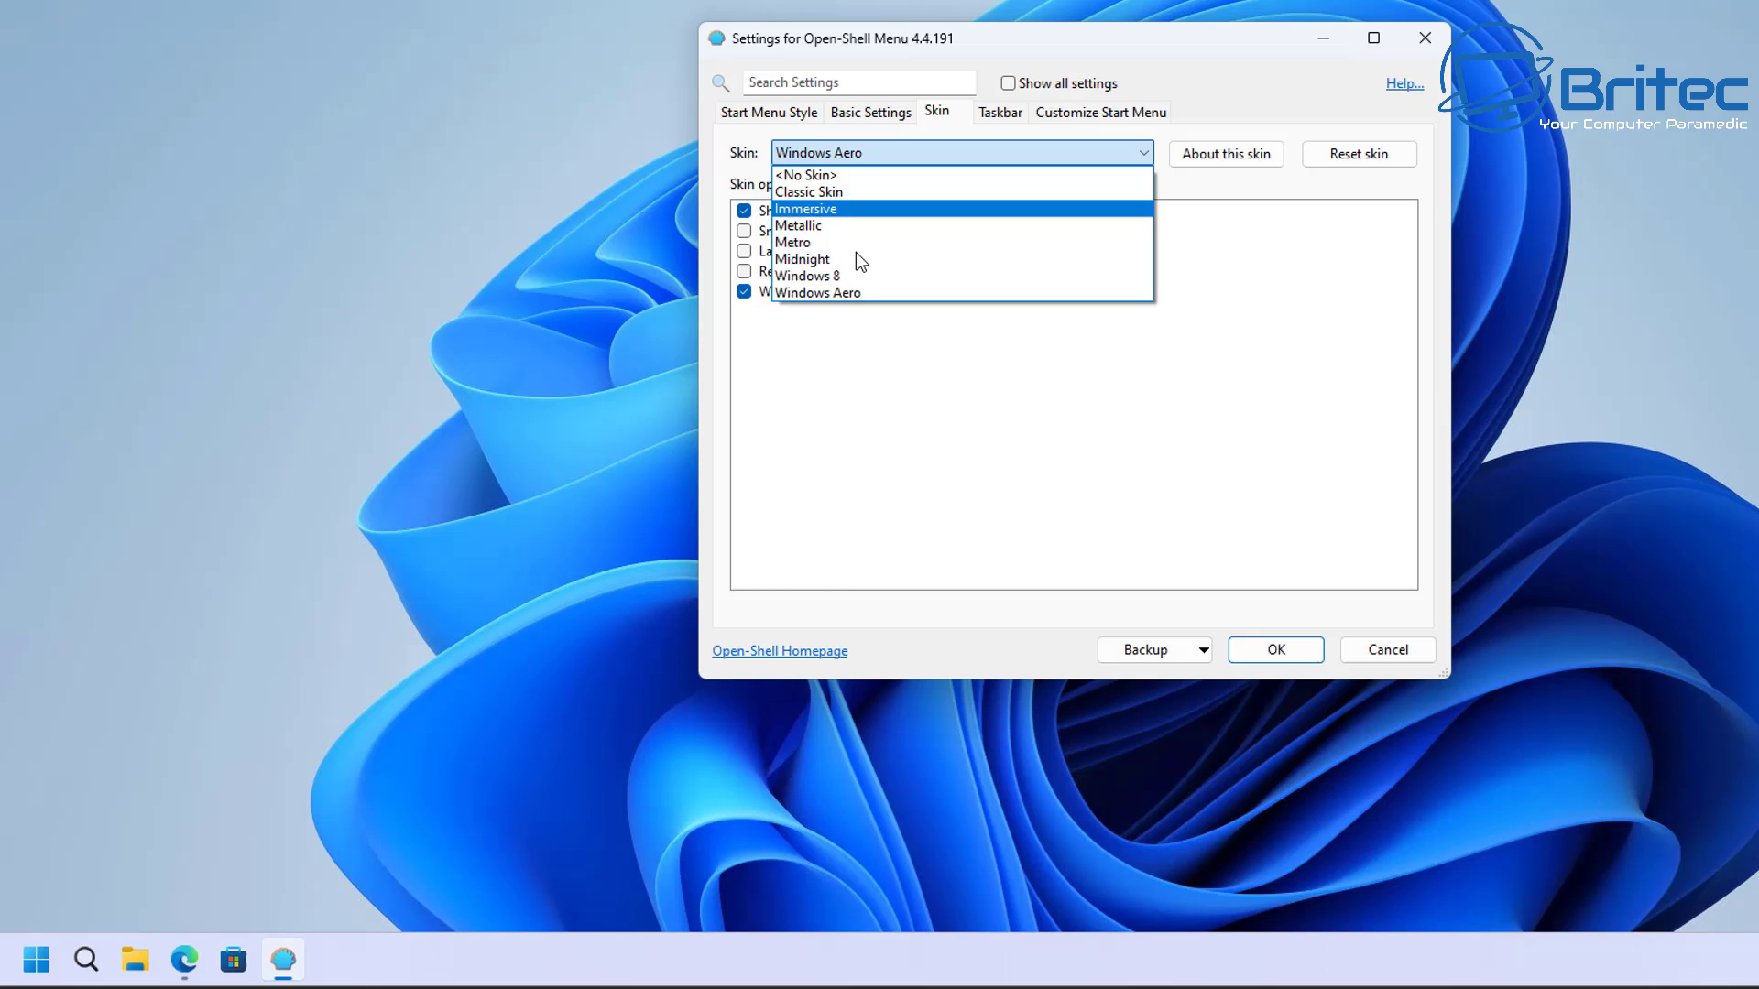
click(854, 278)
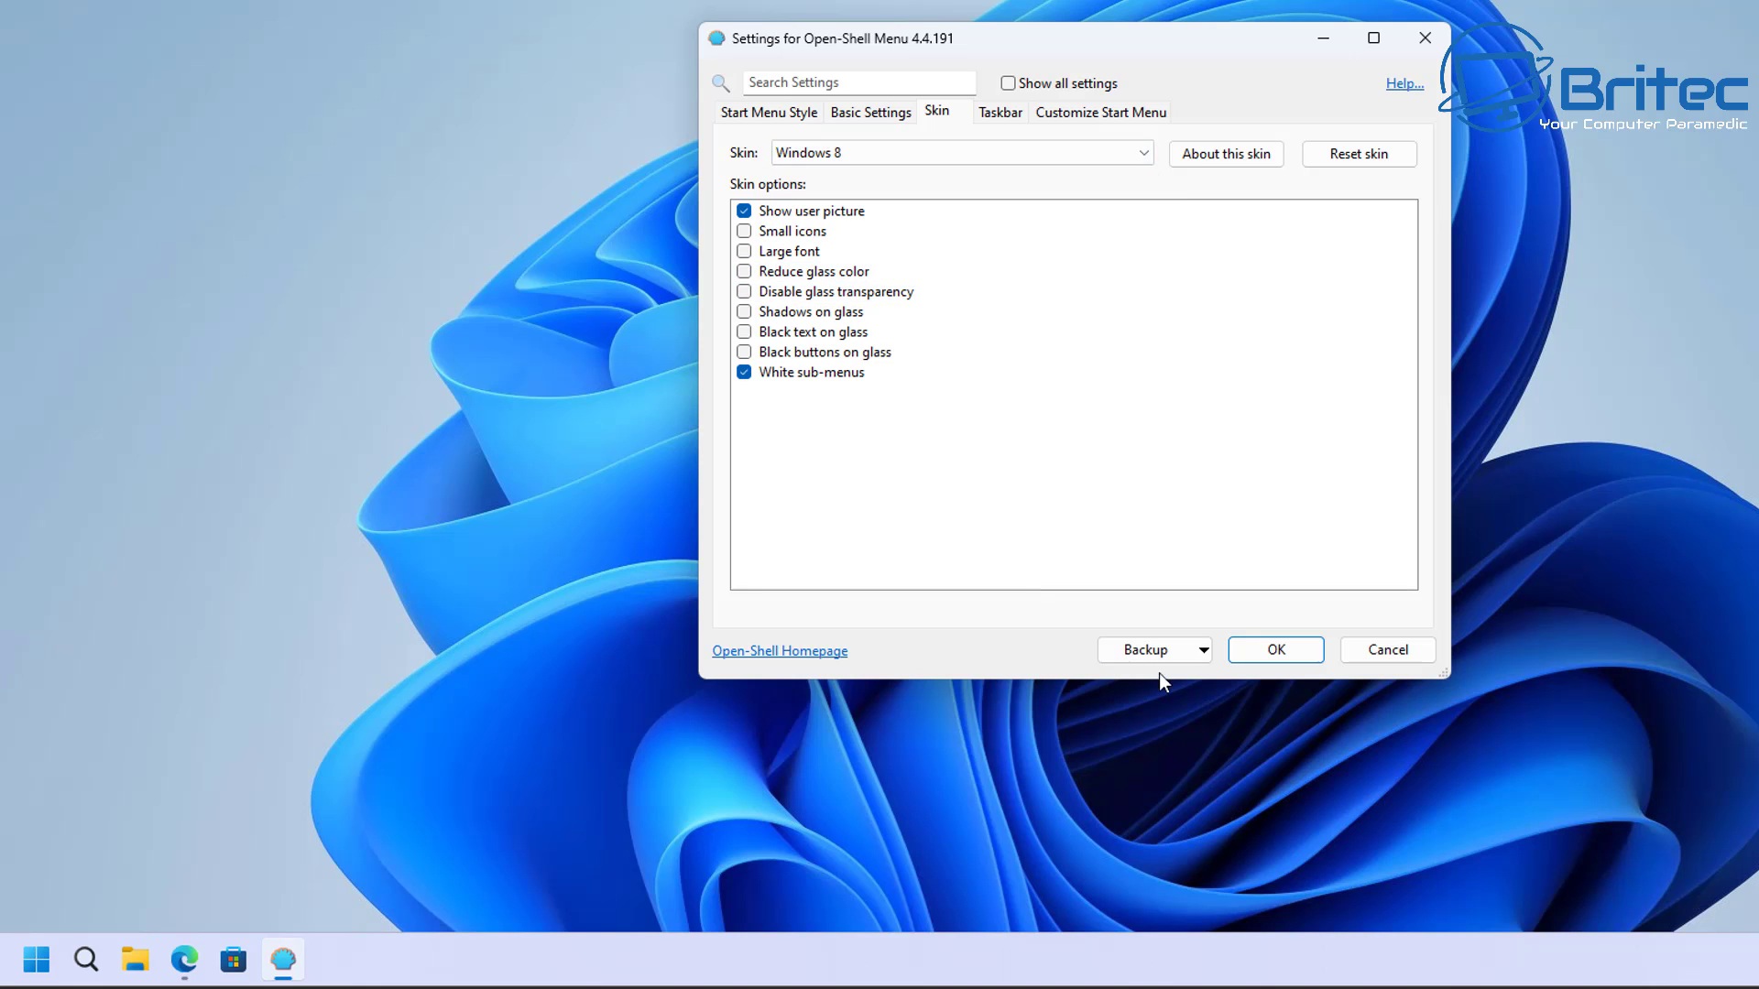
click(1269, 651)
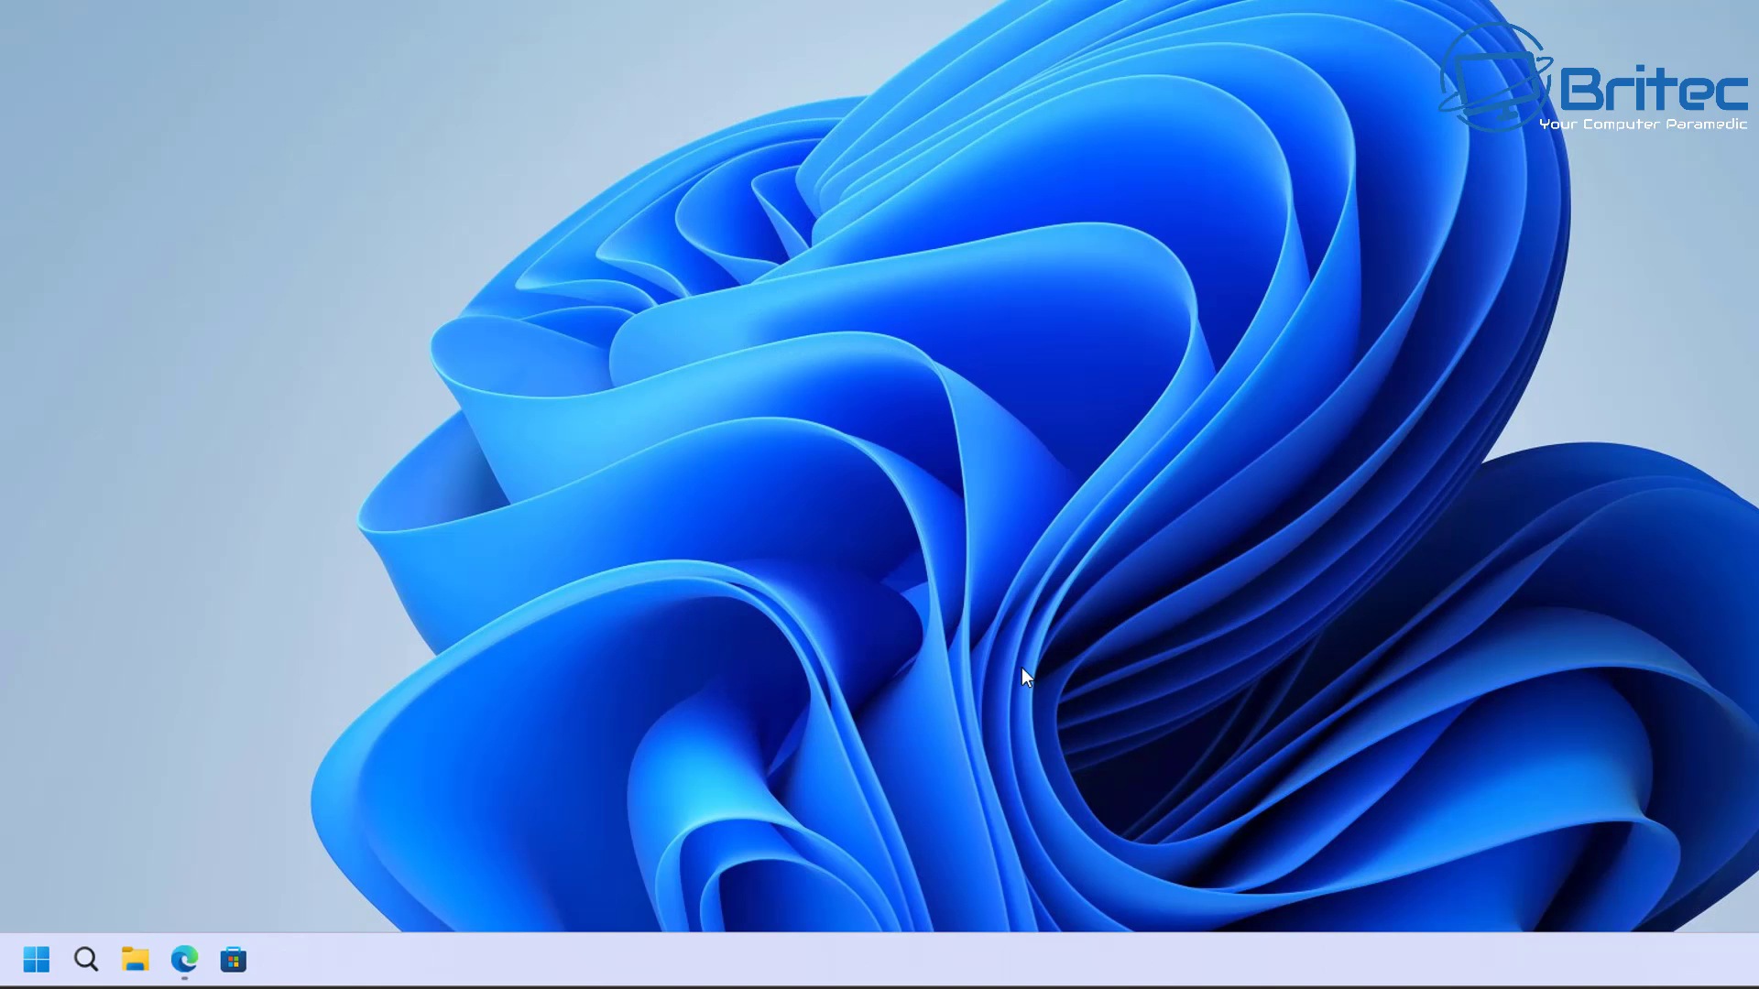
Step: Open the Start menu and expand All Programs > Open-Shell to reach the settings
click(35, 971)
click(32, 973)
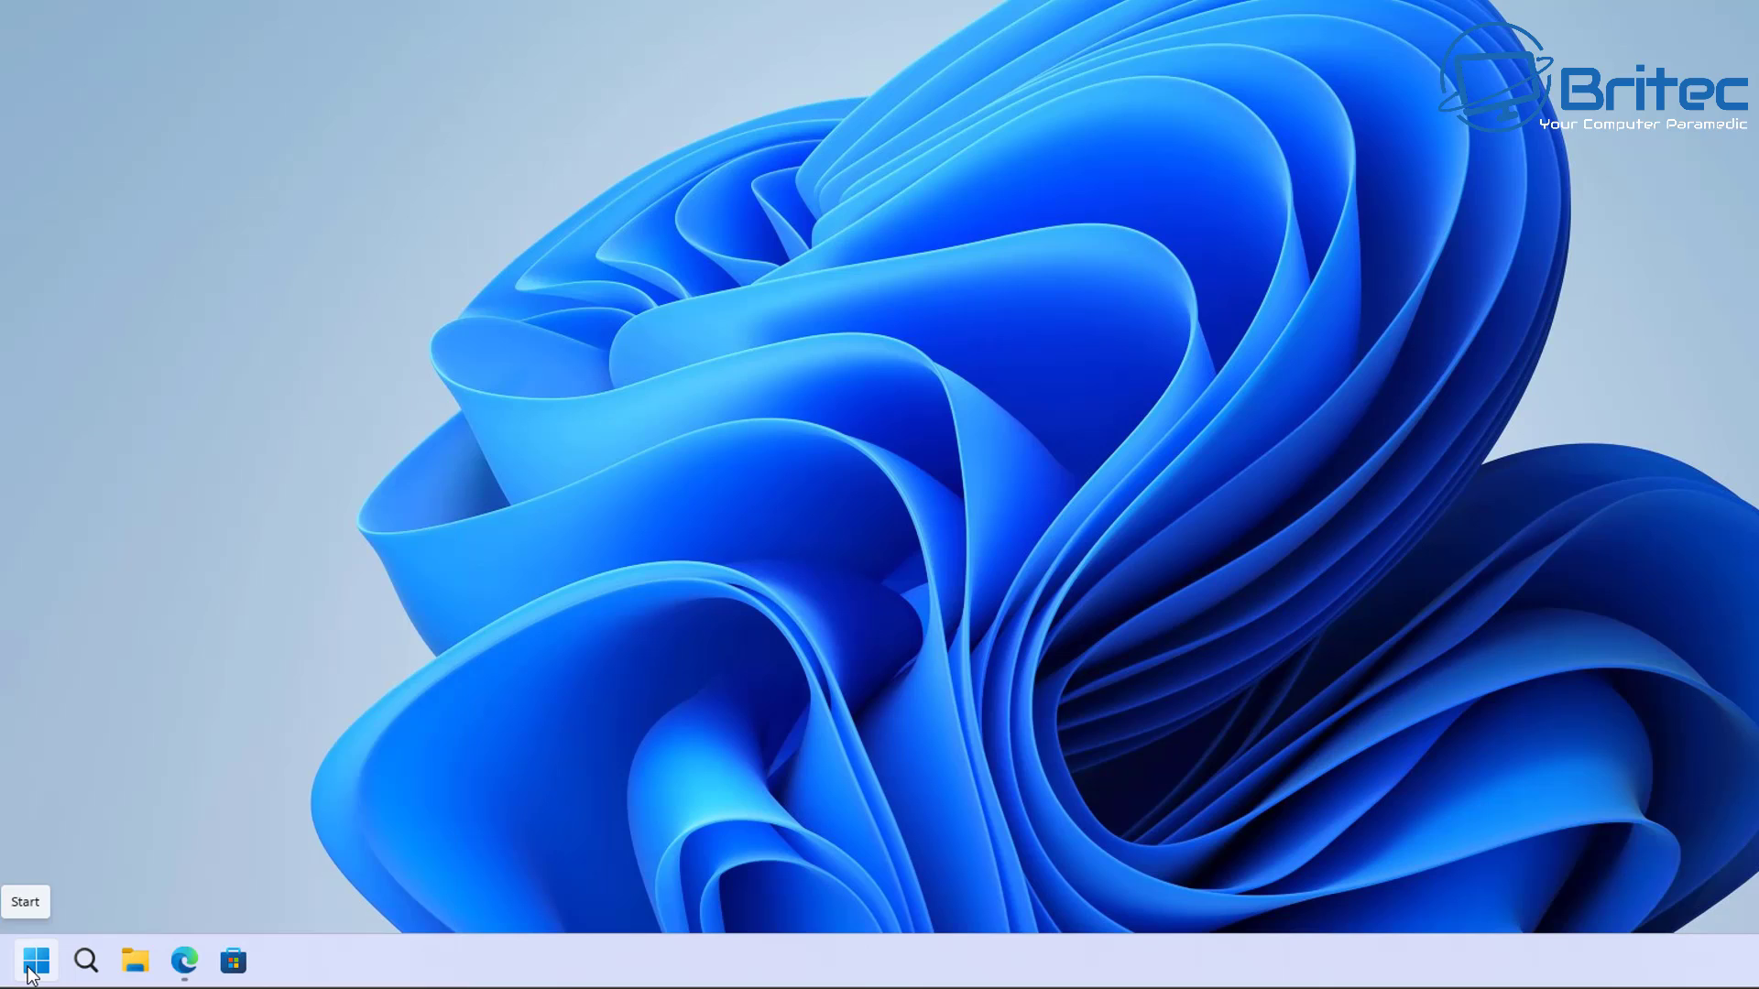
click(32, 974)
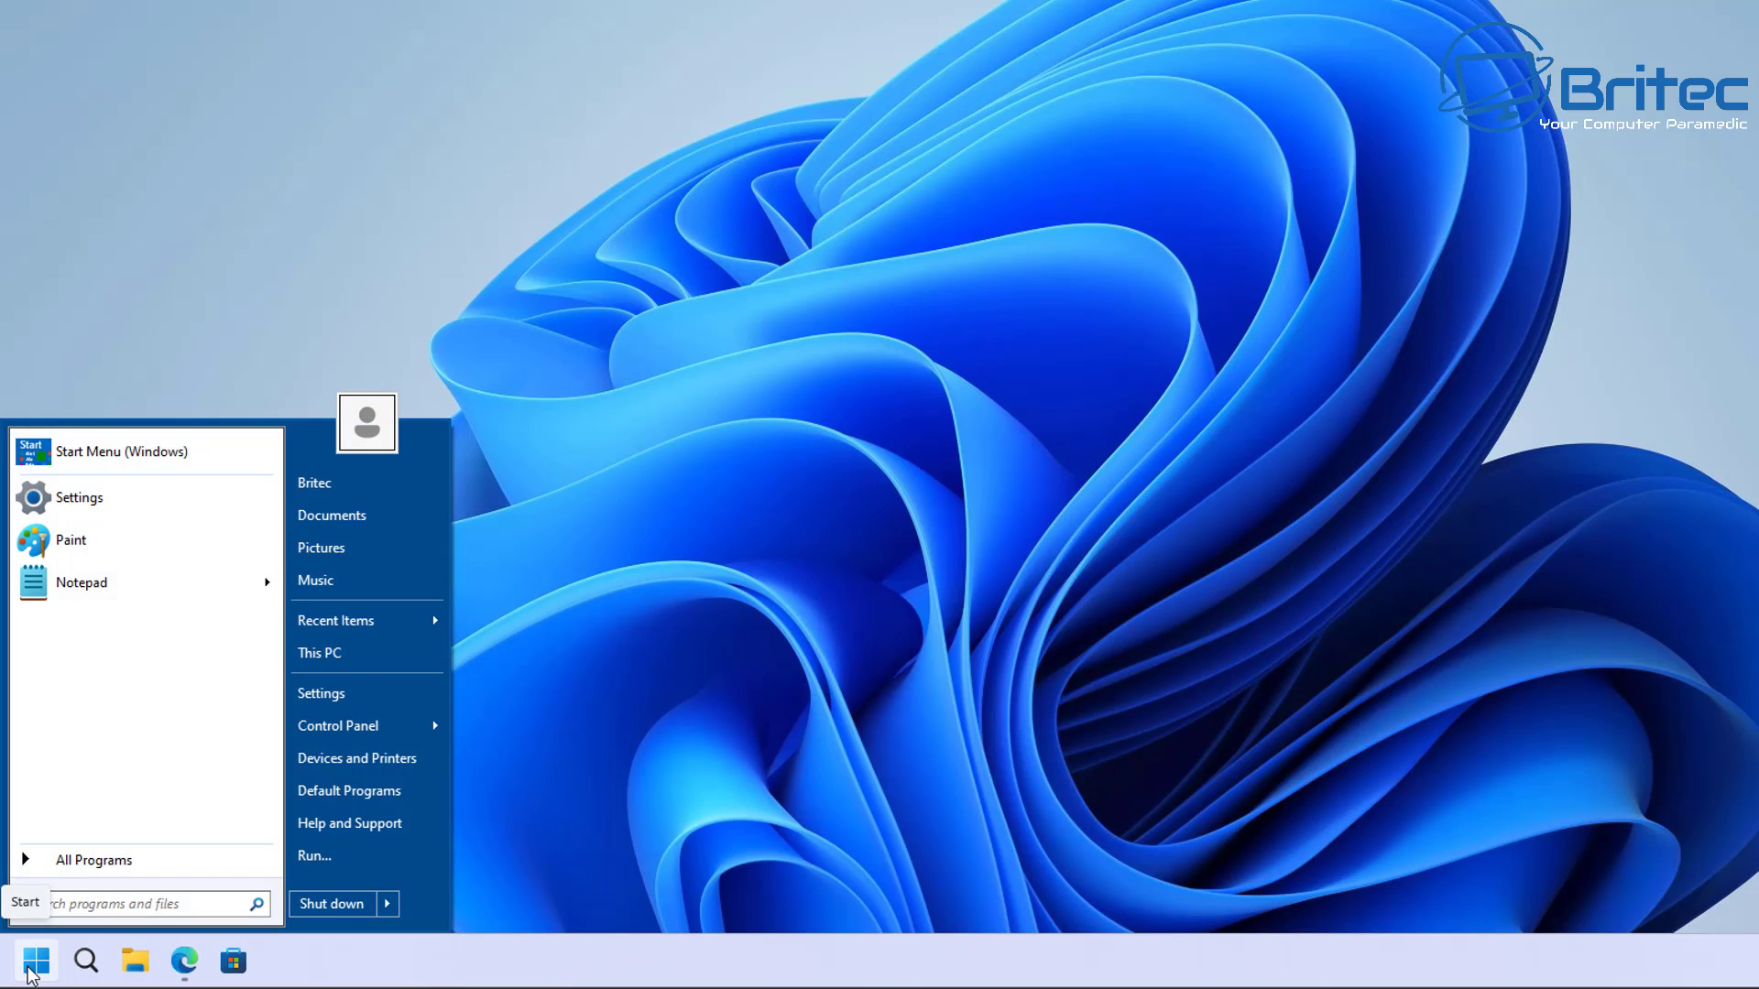
mouse_move(327, 631)
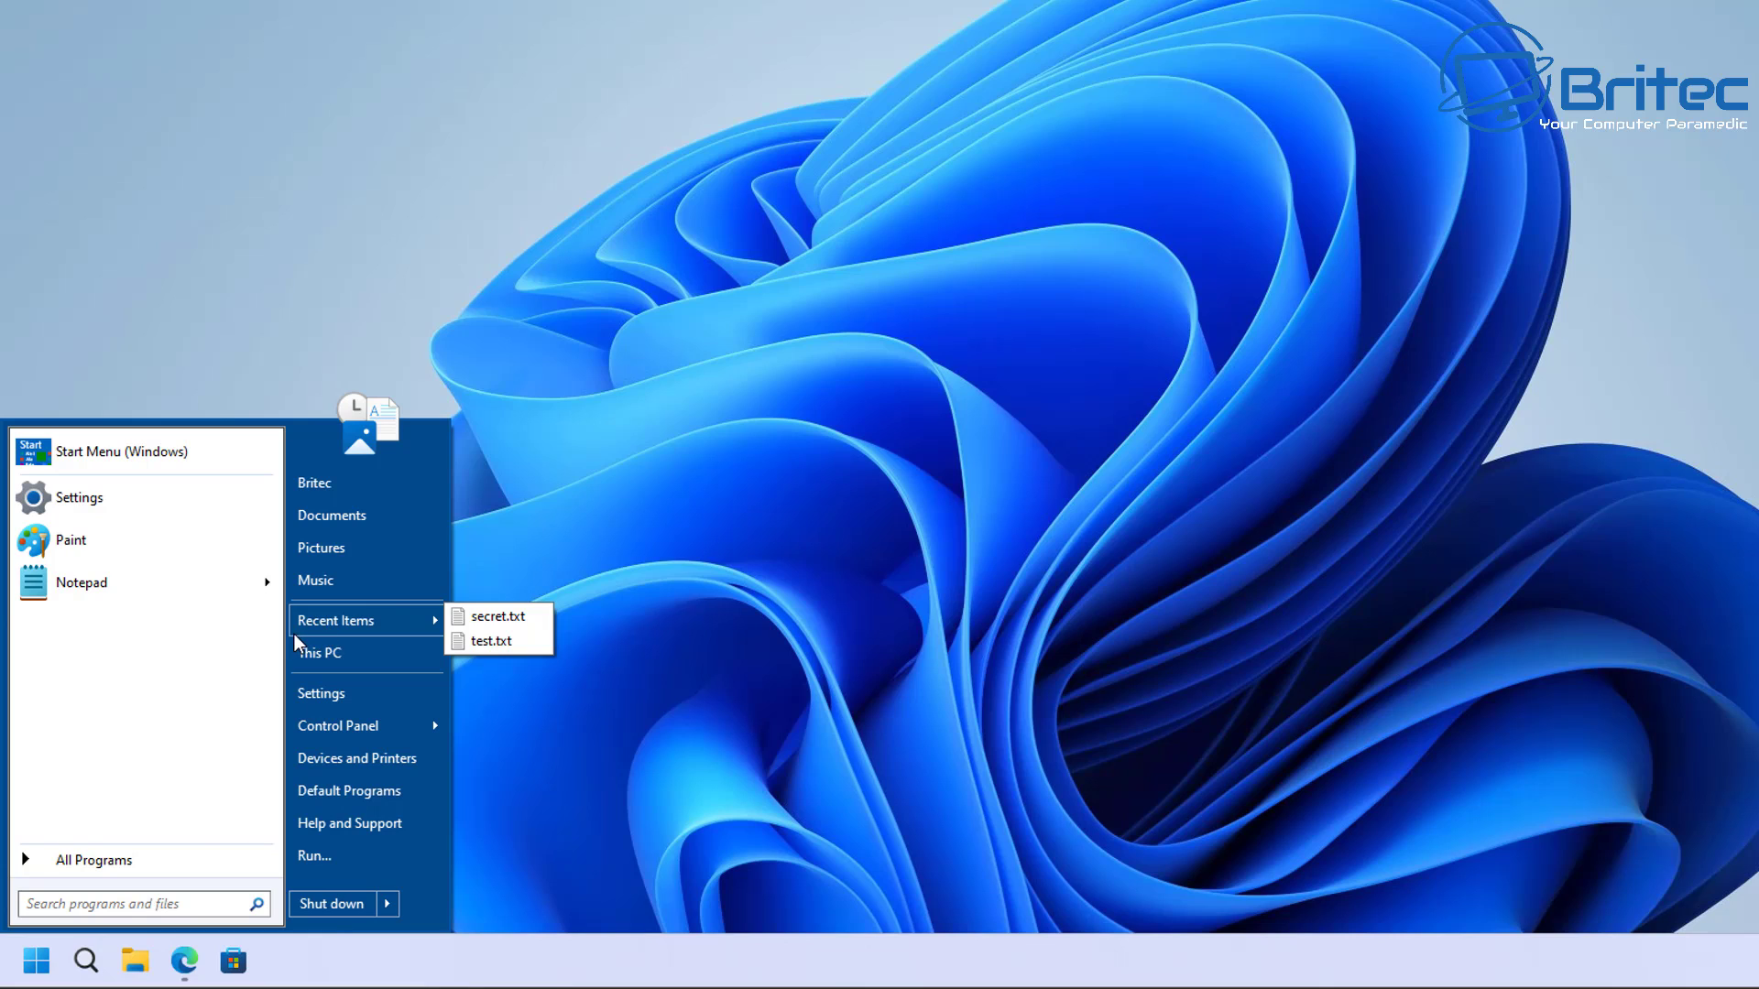
click(187, 861)
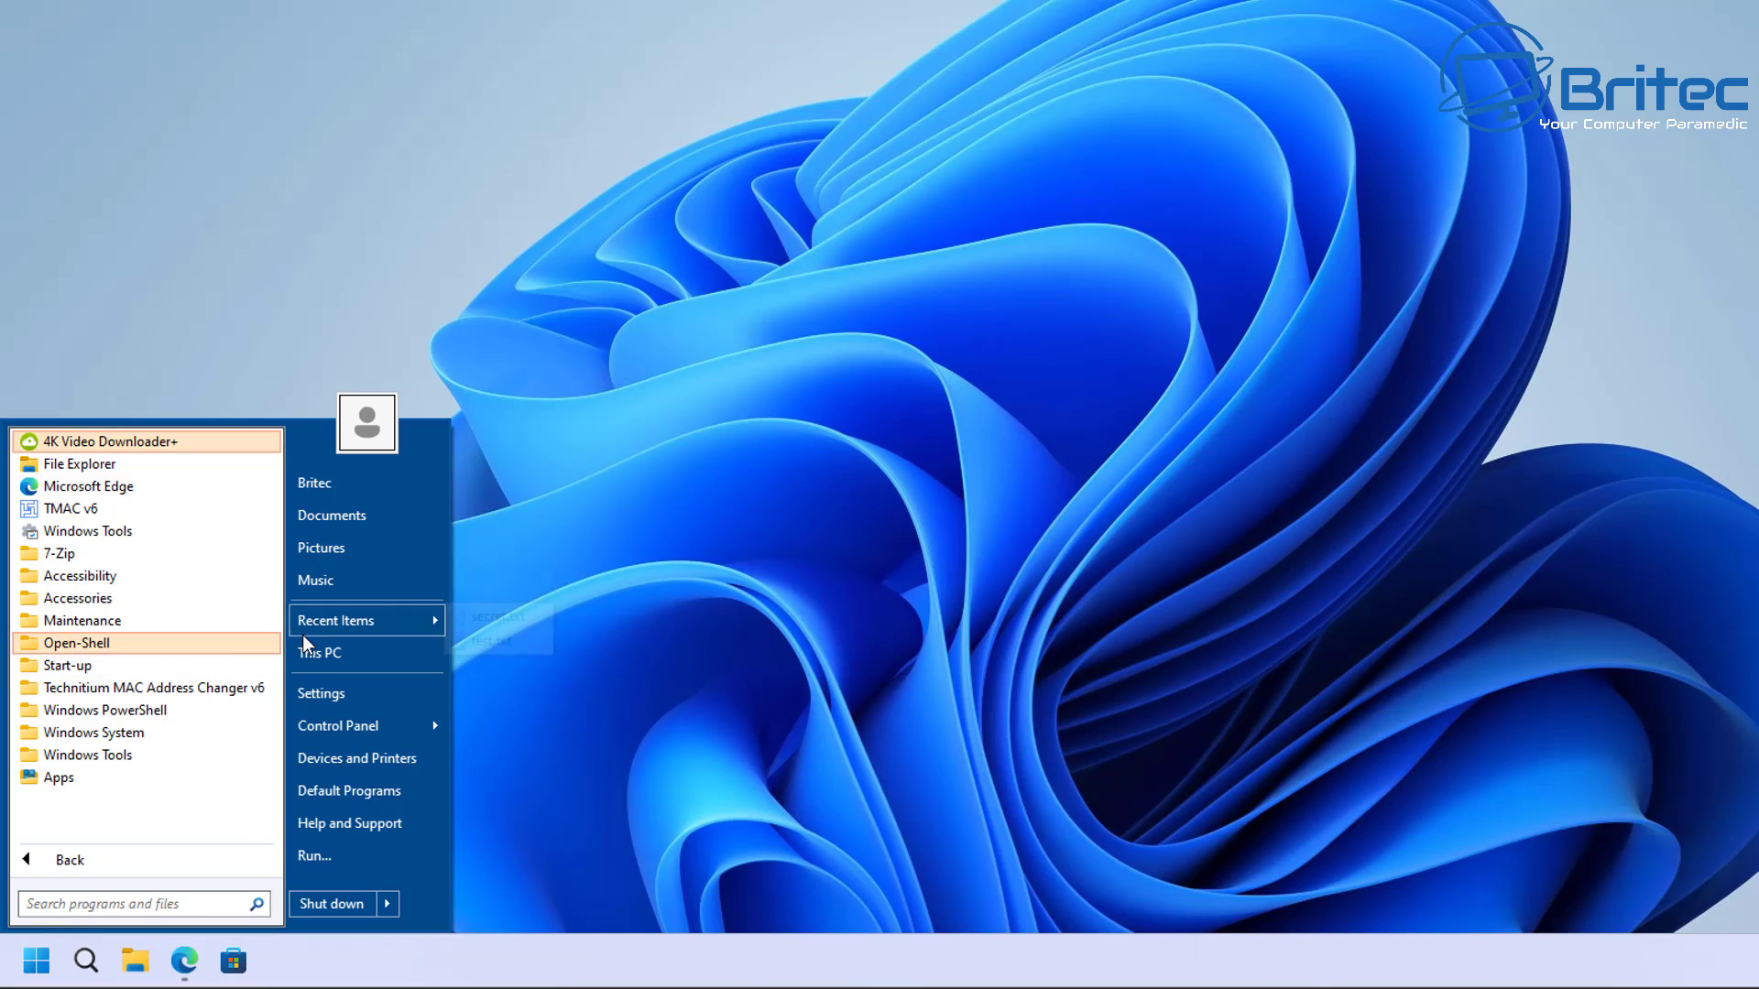
click(225, 654)
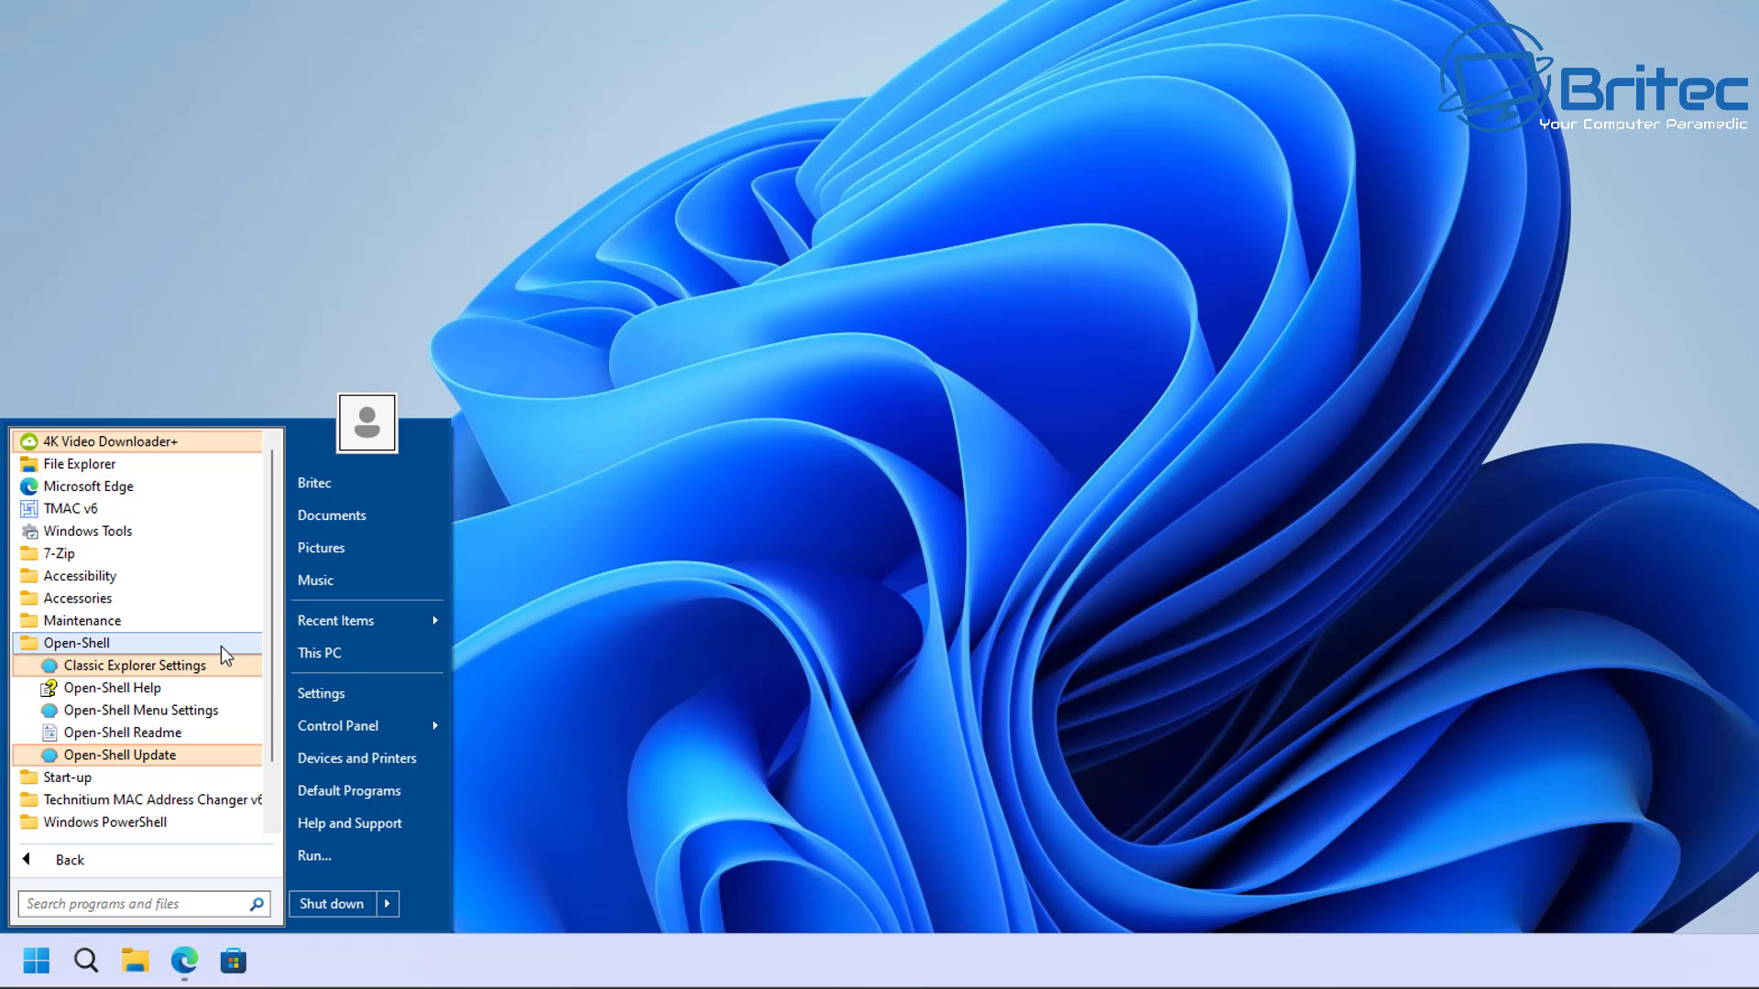
Step: Return to Classic with two columns style, preview Start, and review the Skin and Basic Settings tabs
click(184, 720)
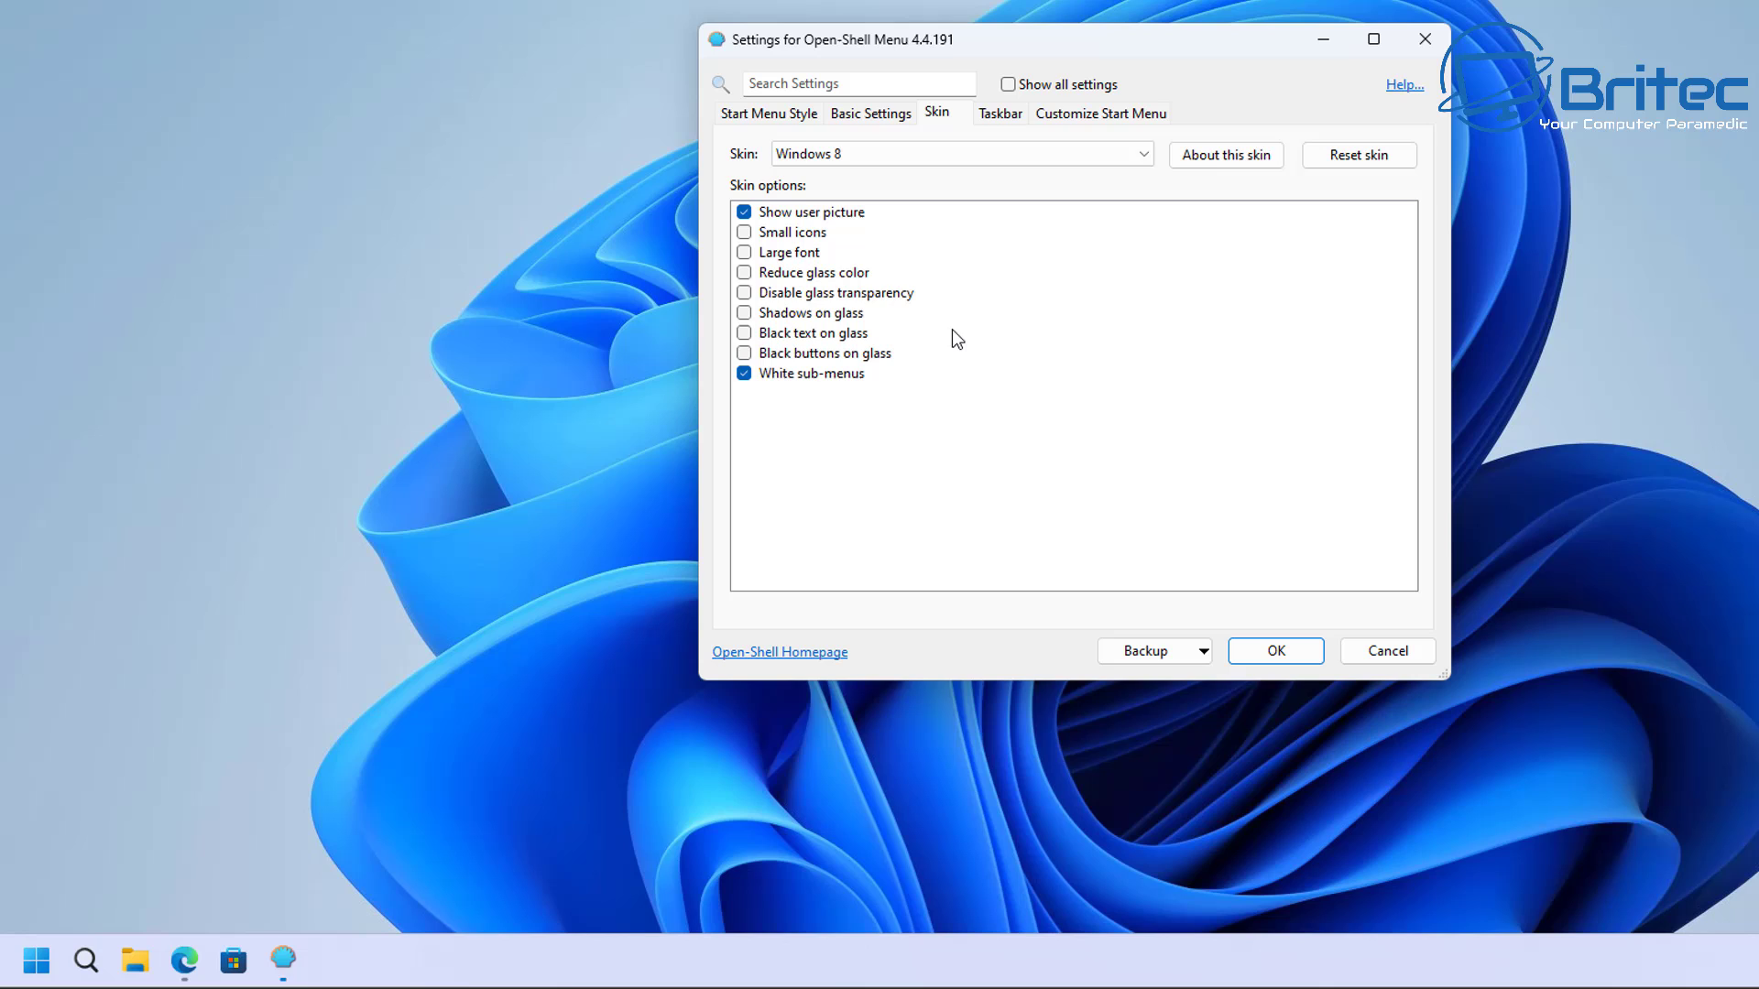
click(769, 113)
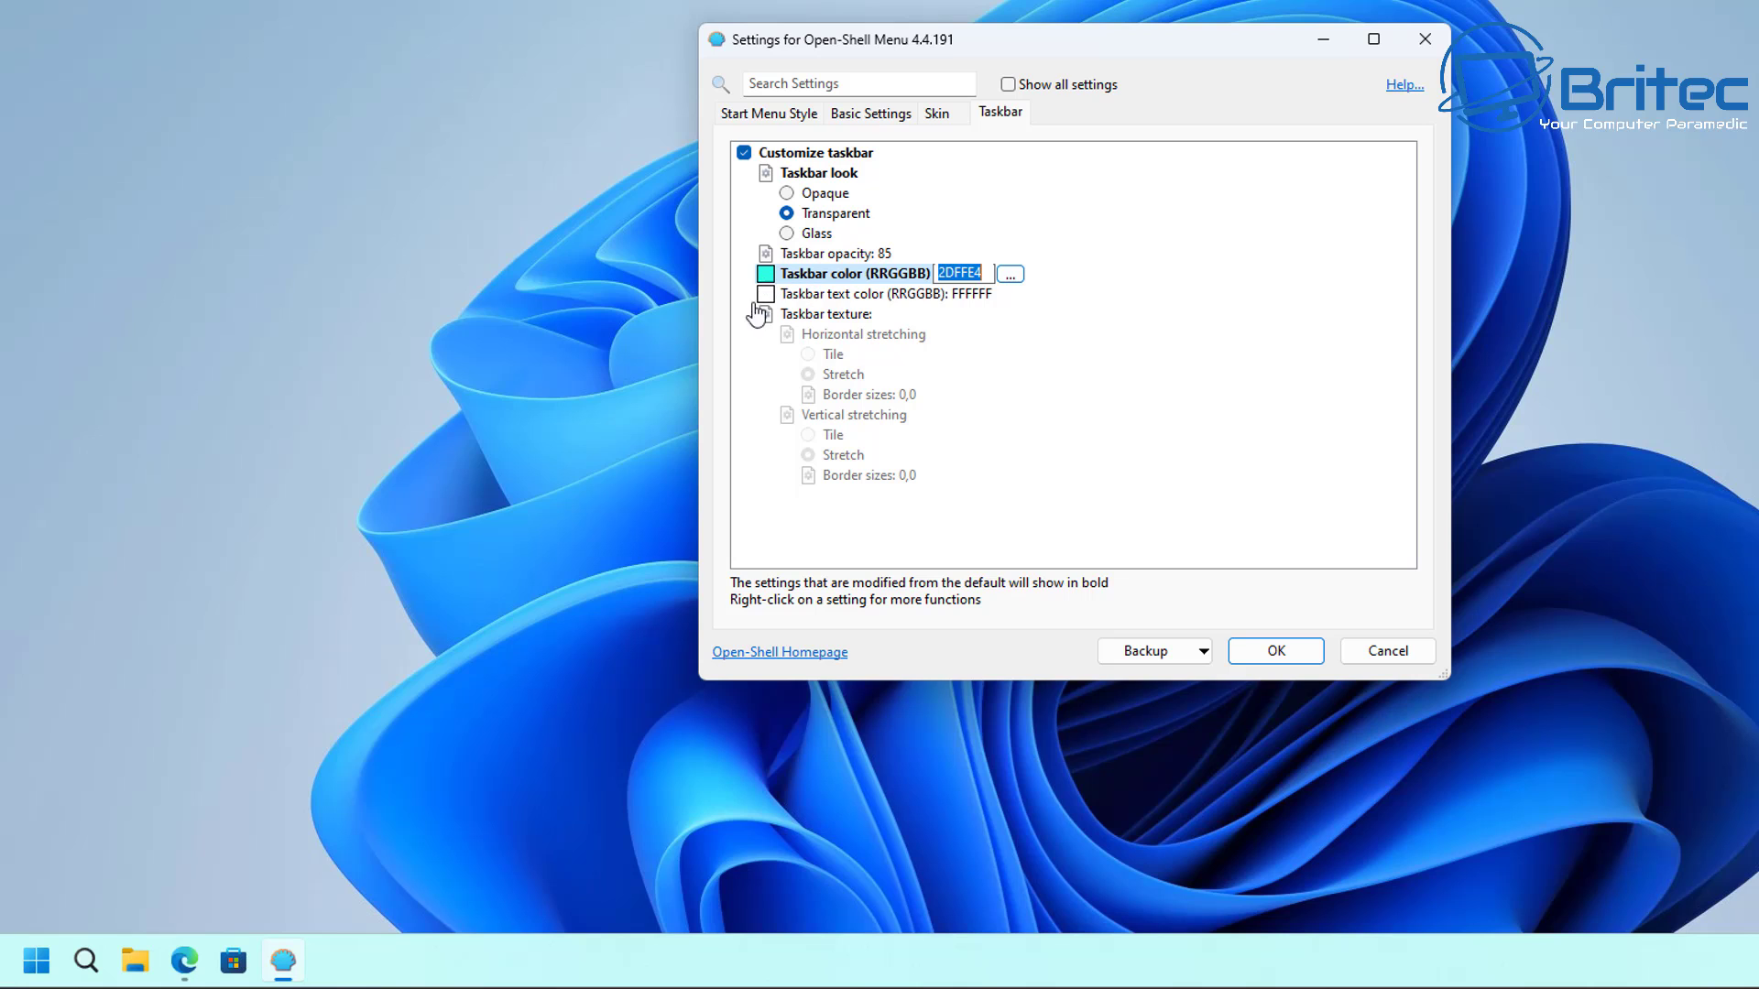
click(36, 962)
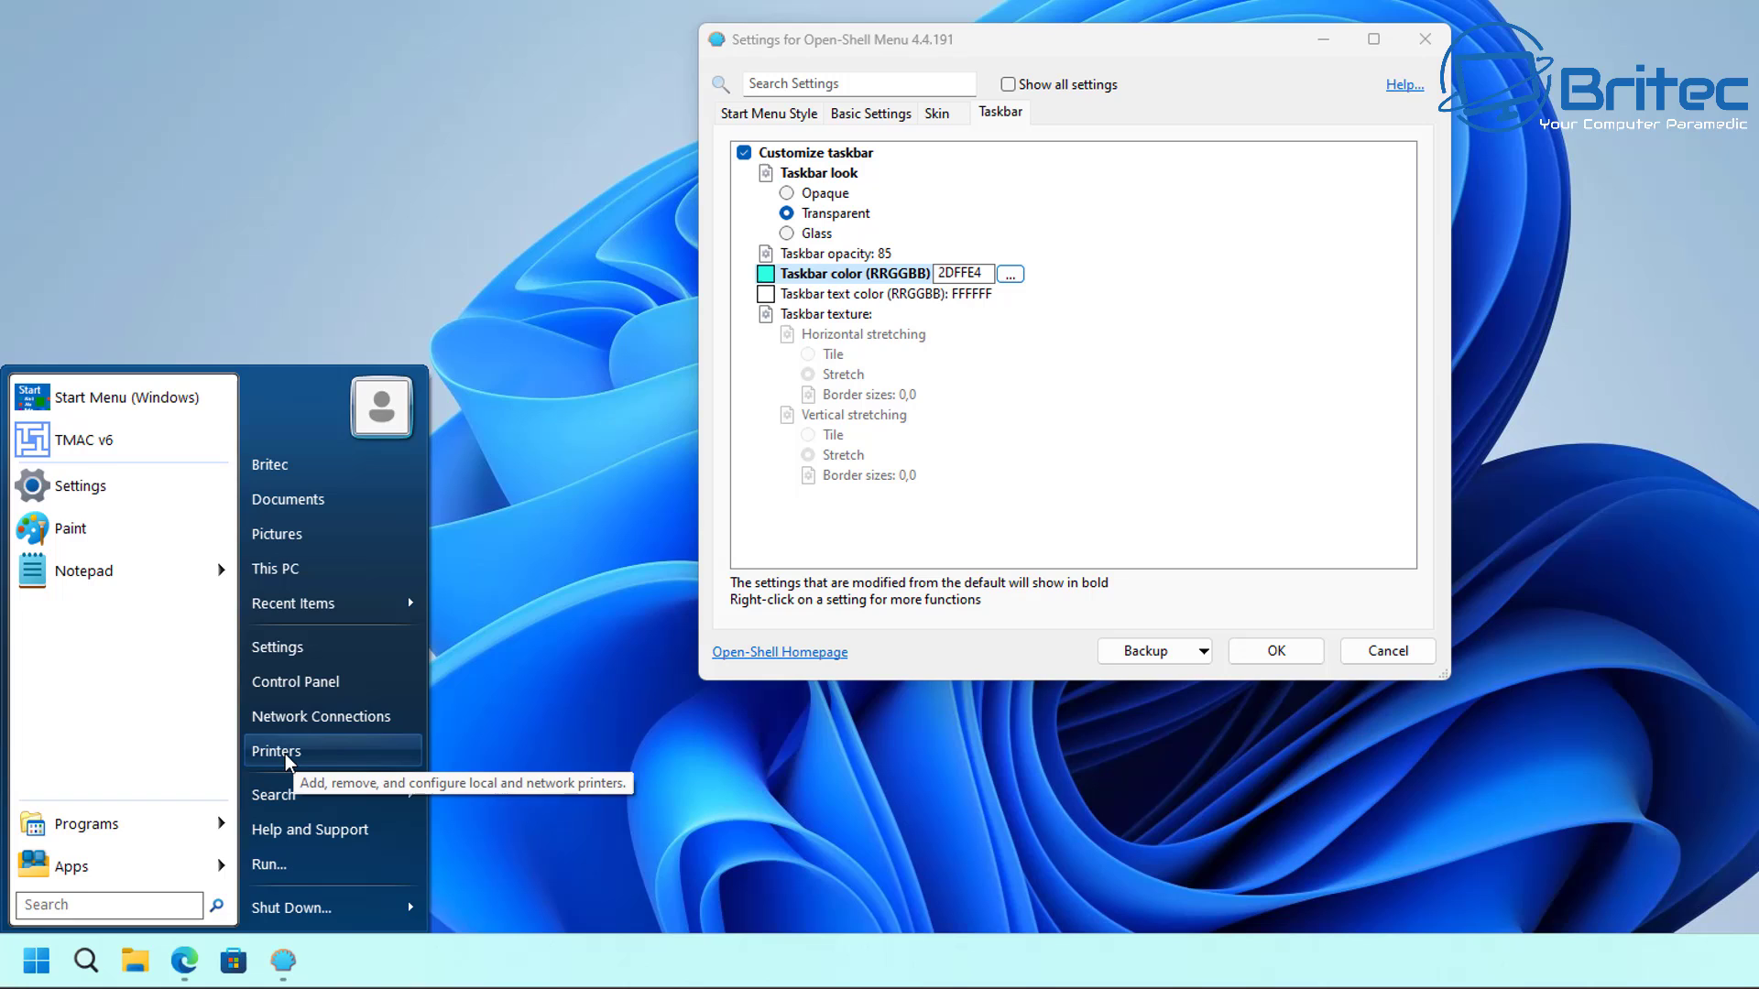
click(945, 120)
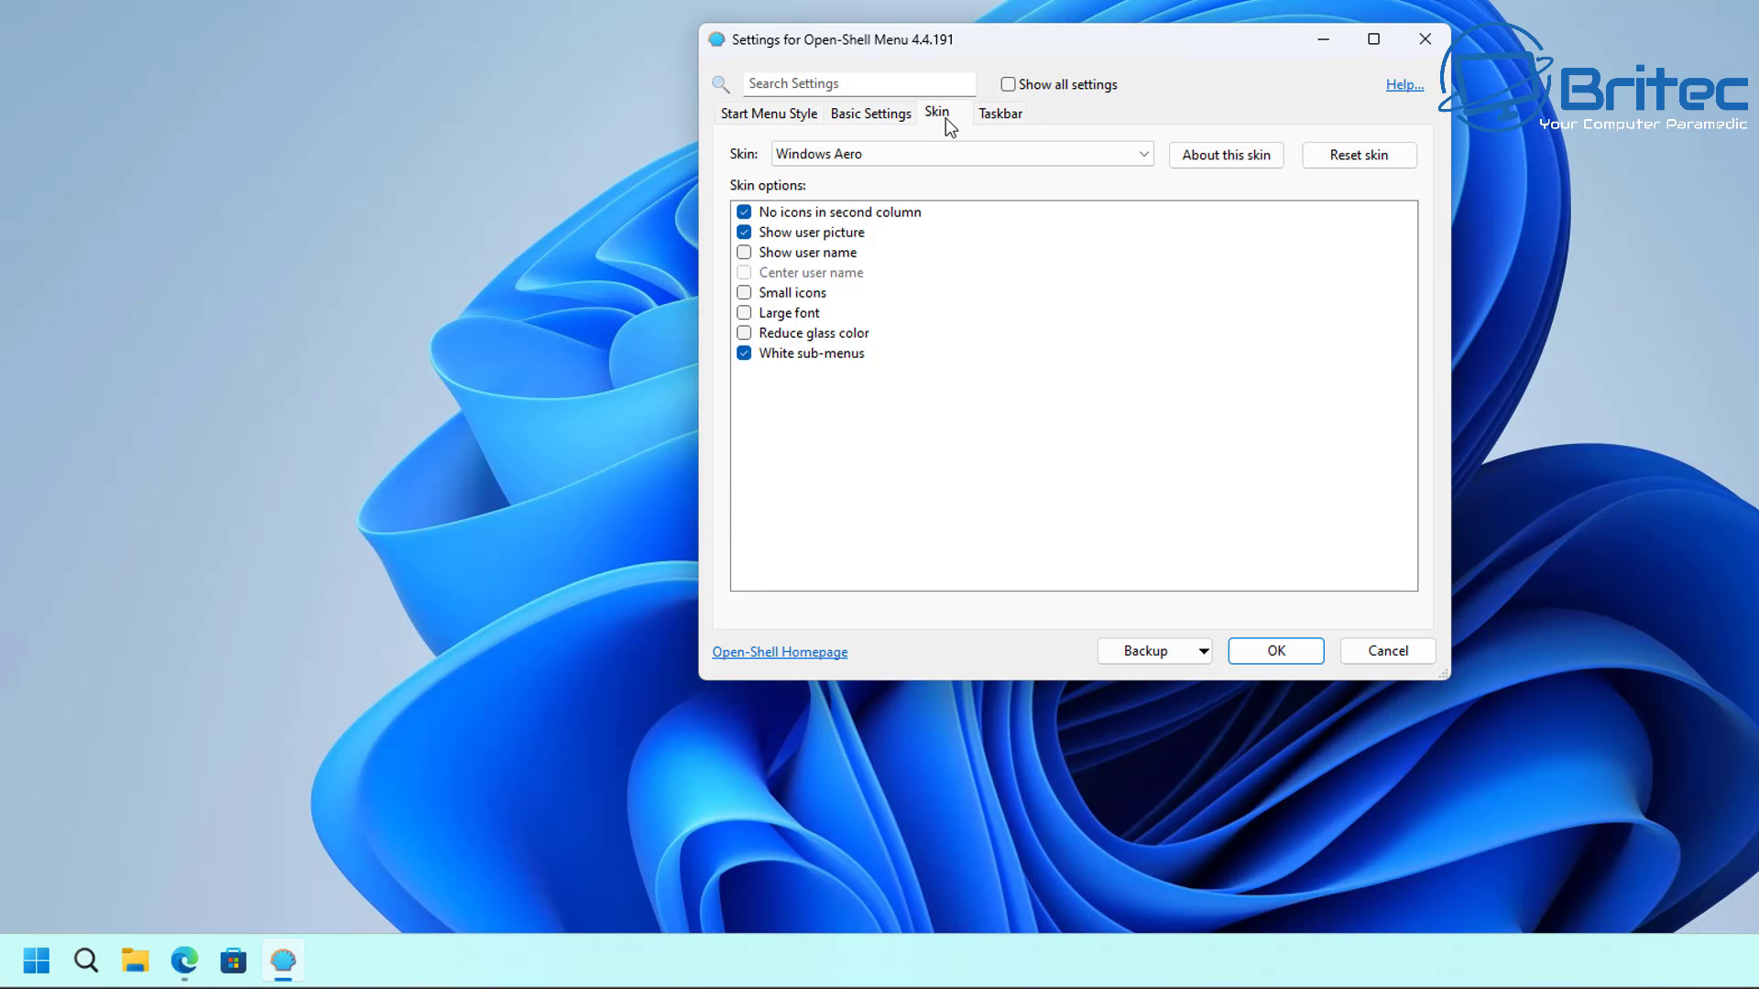
click(875, 117)
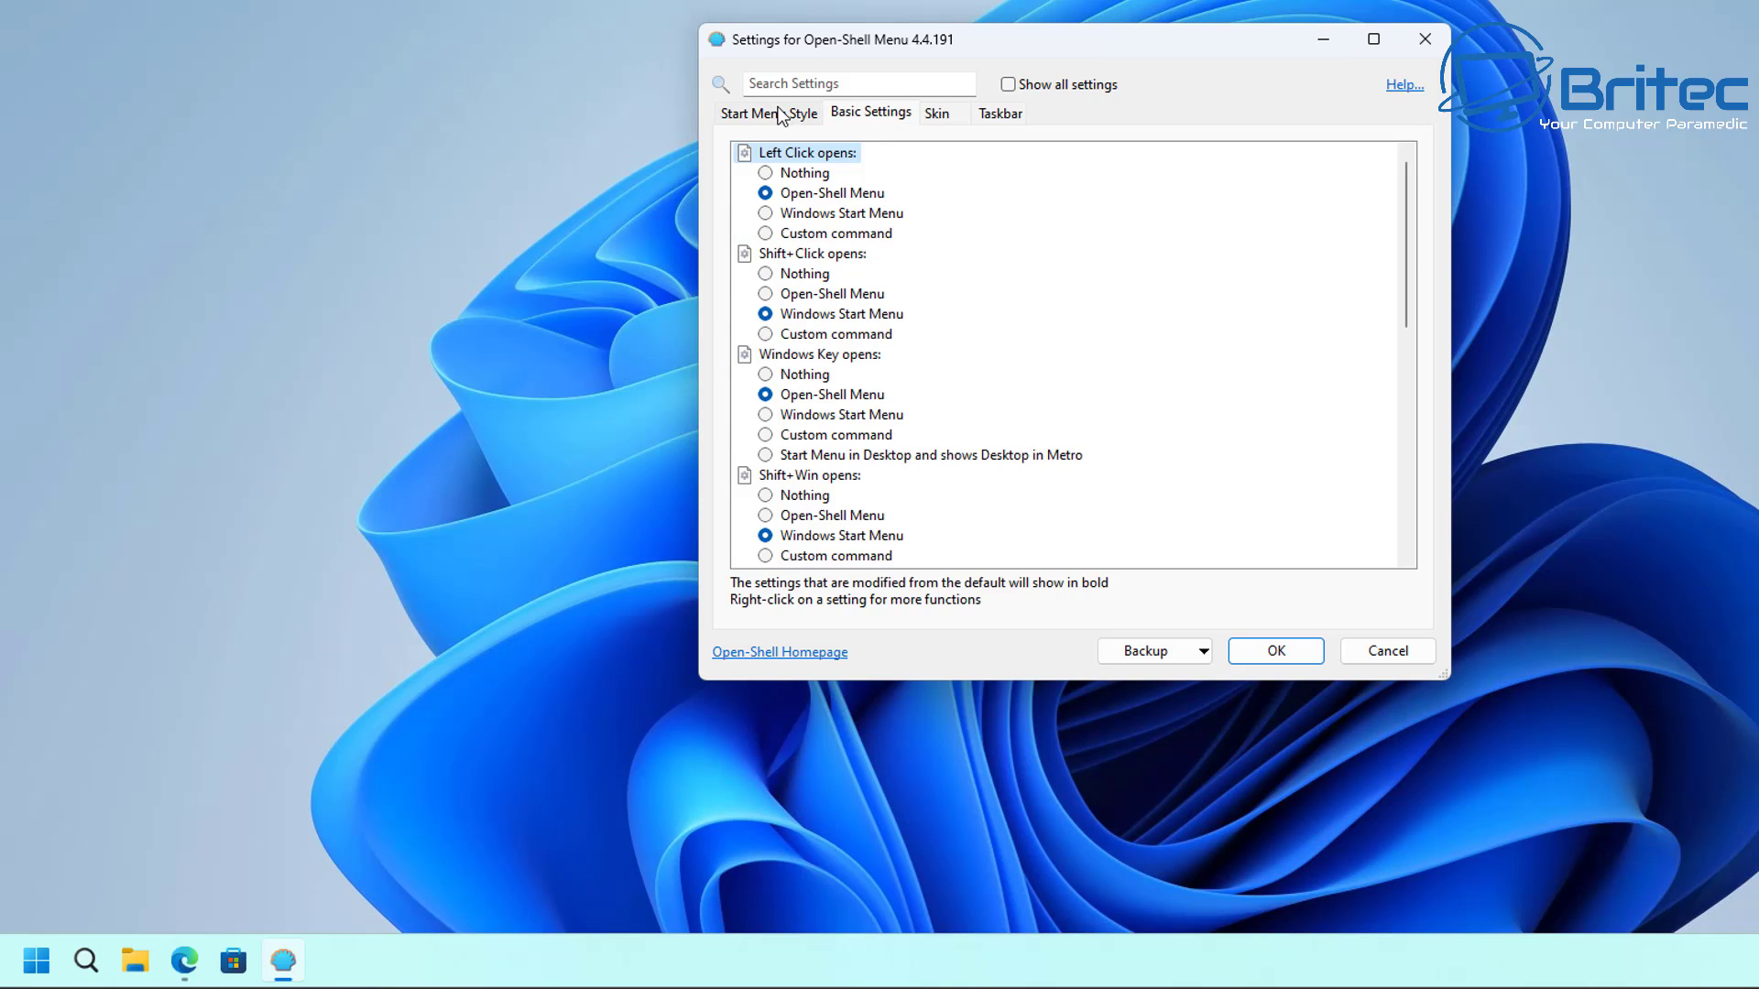
click(806, 113)
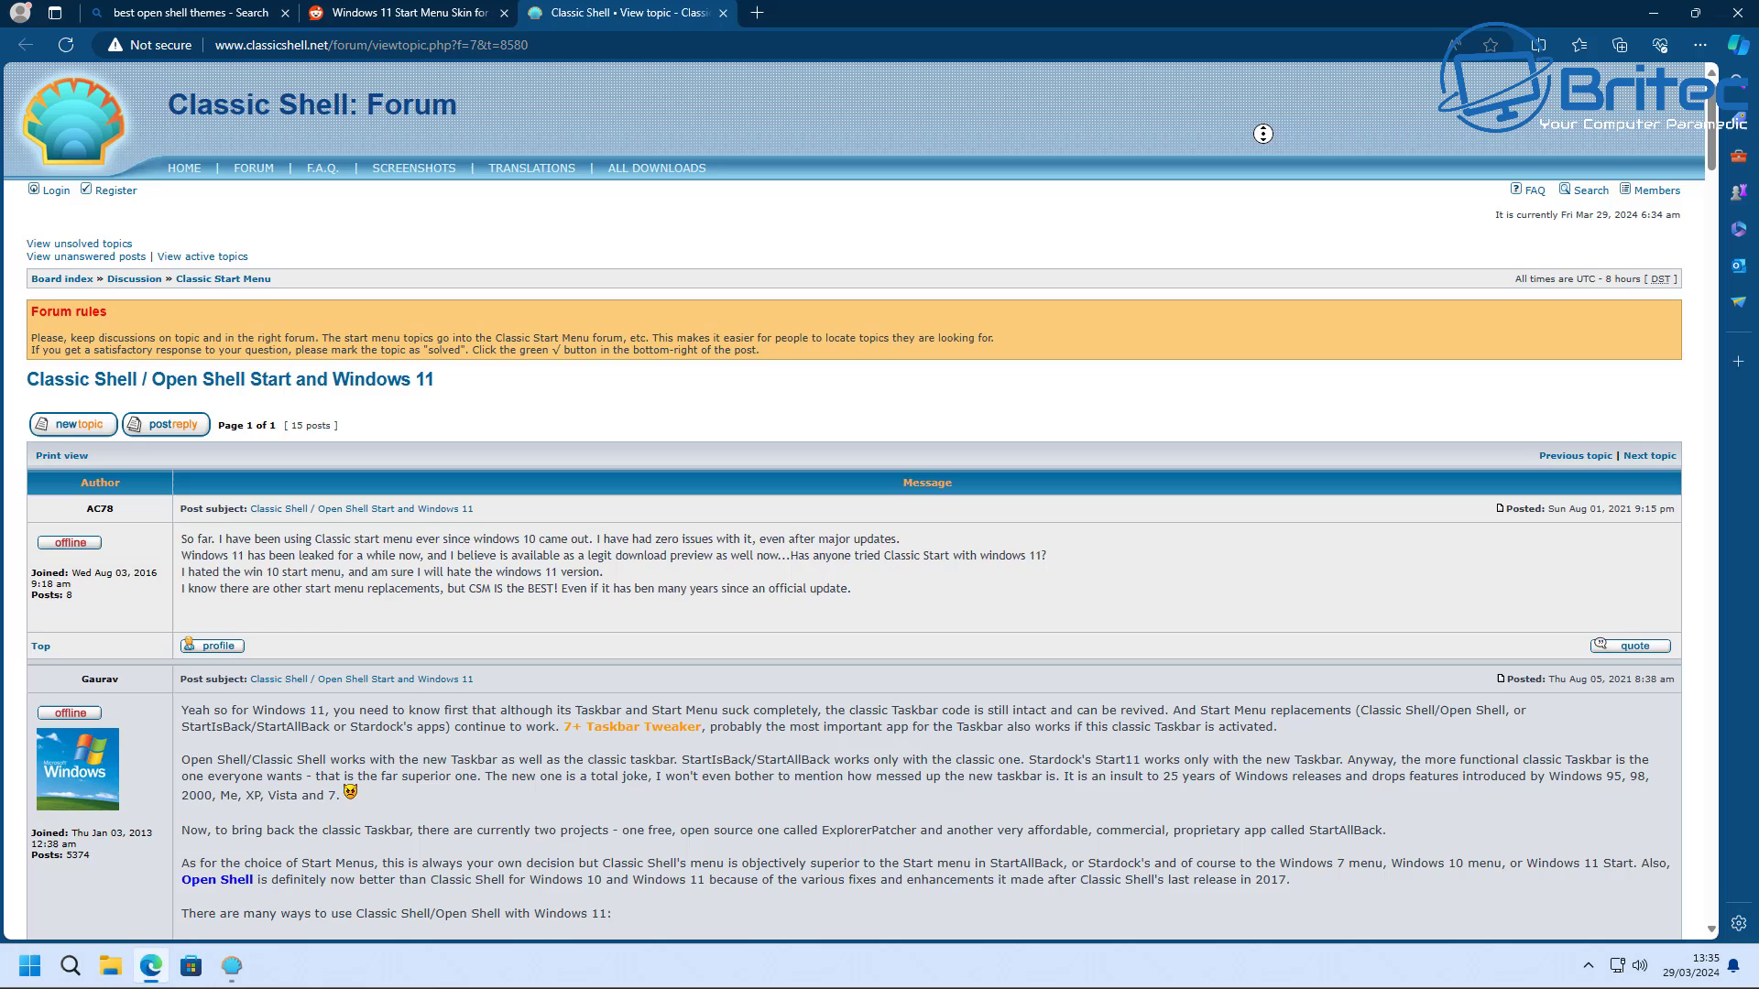
Step: Scroll the forum post down to the Attachments showing blue, green and olive XP Start menus
scroll(1266, 145, down, 1)
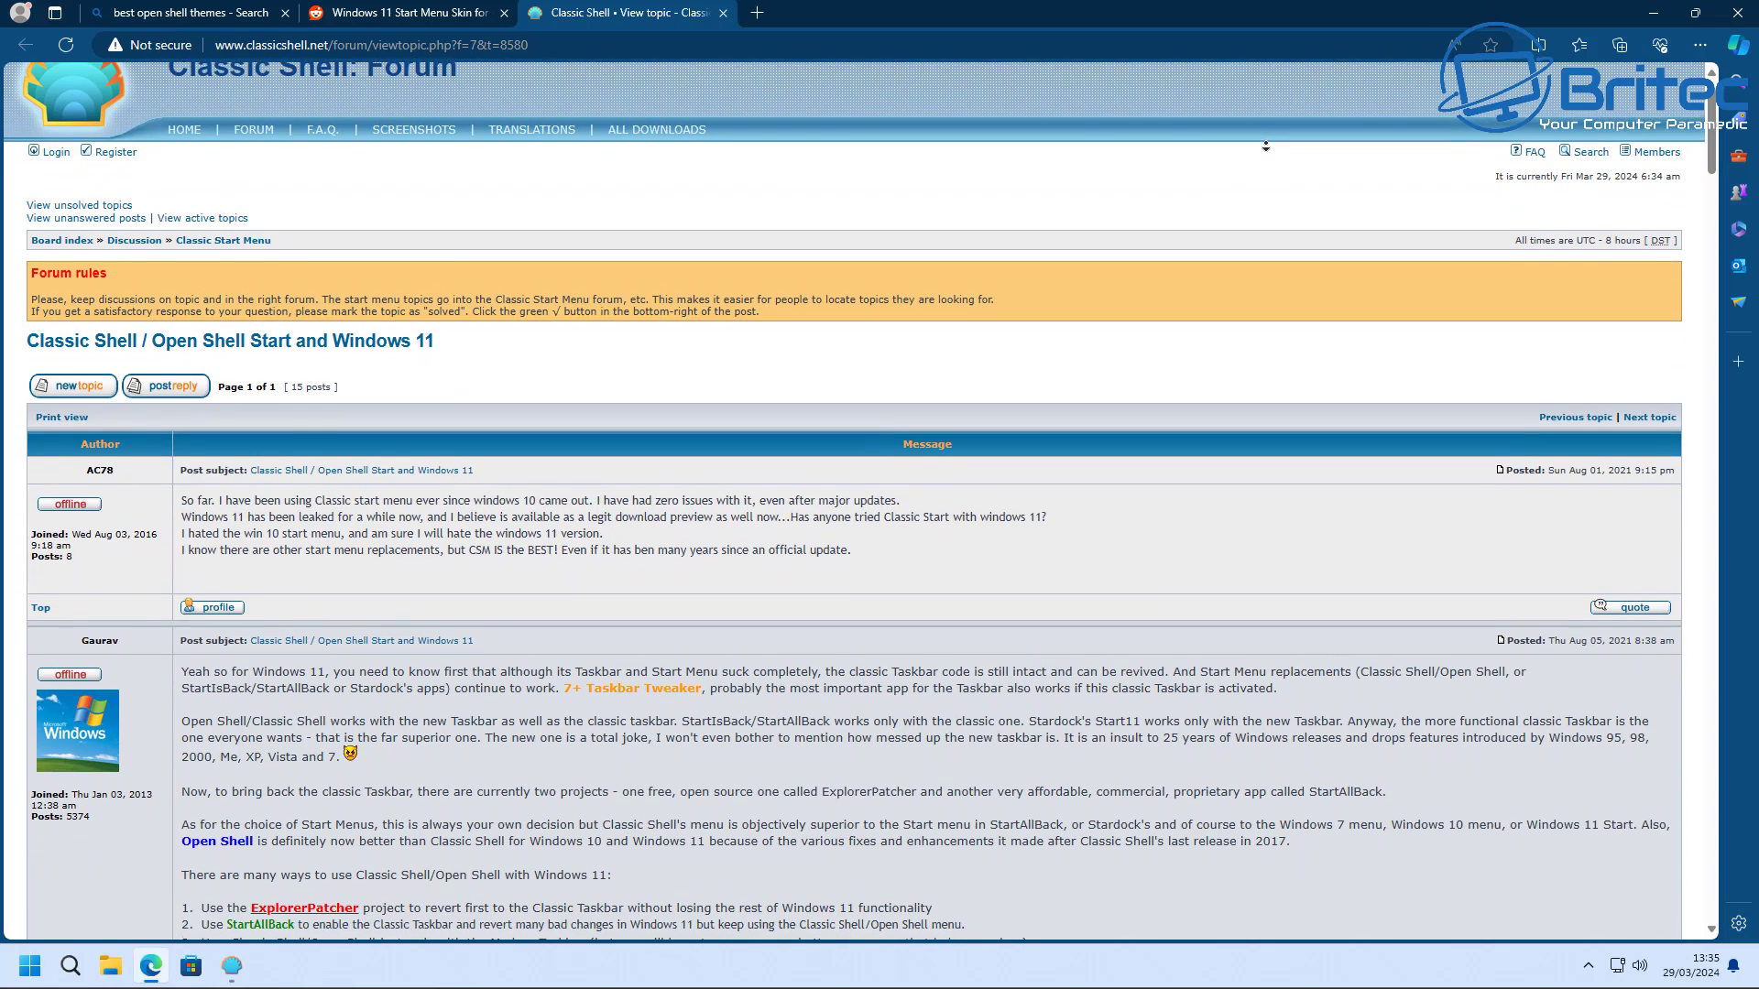
scroll(1266, 145, down, 1)
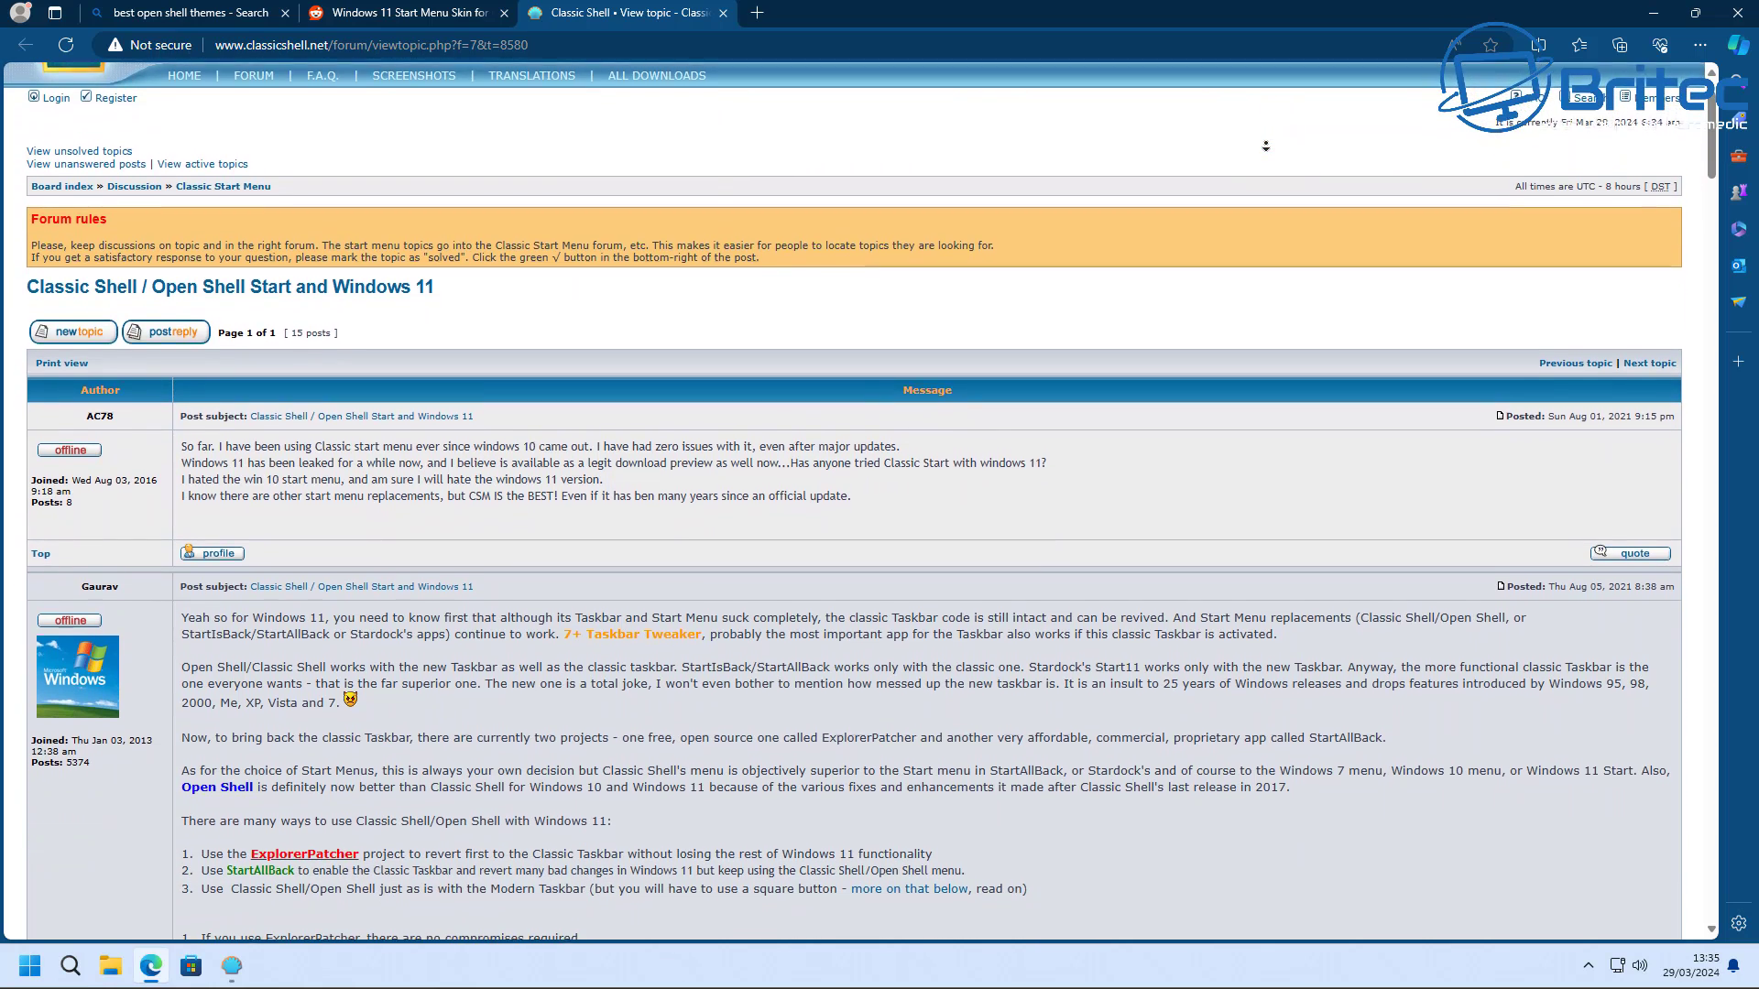
scroll(1266, 145, down, 1)
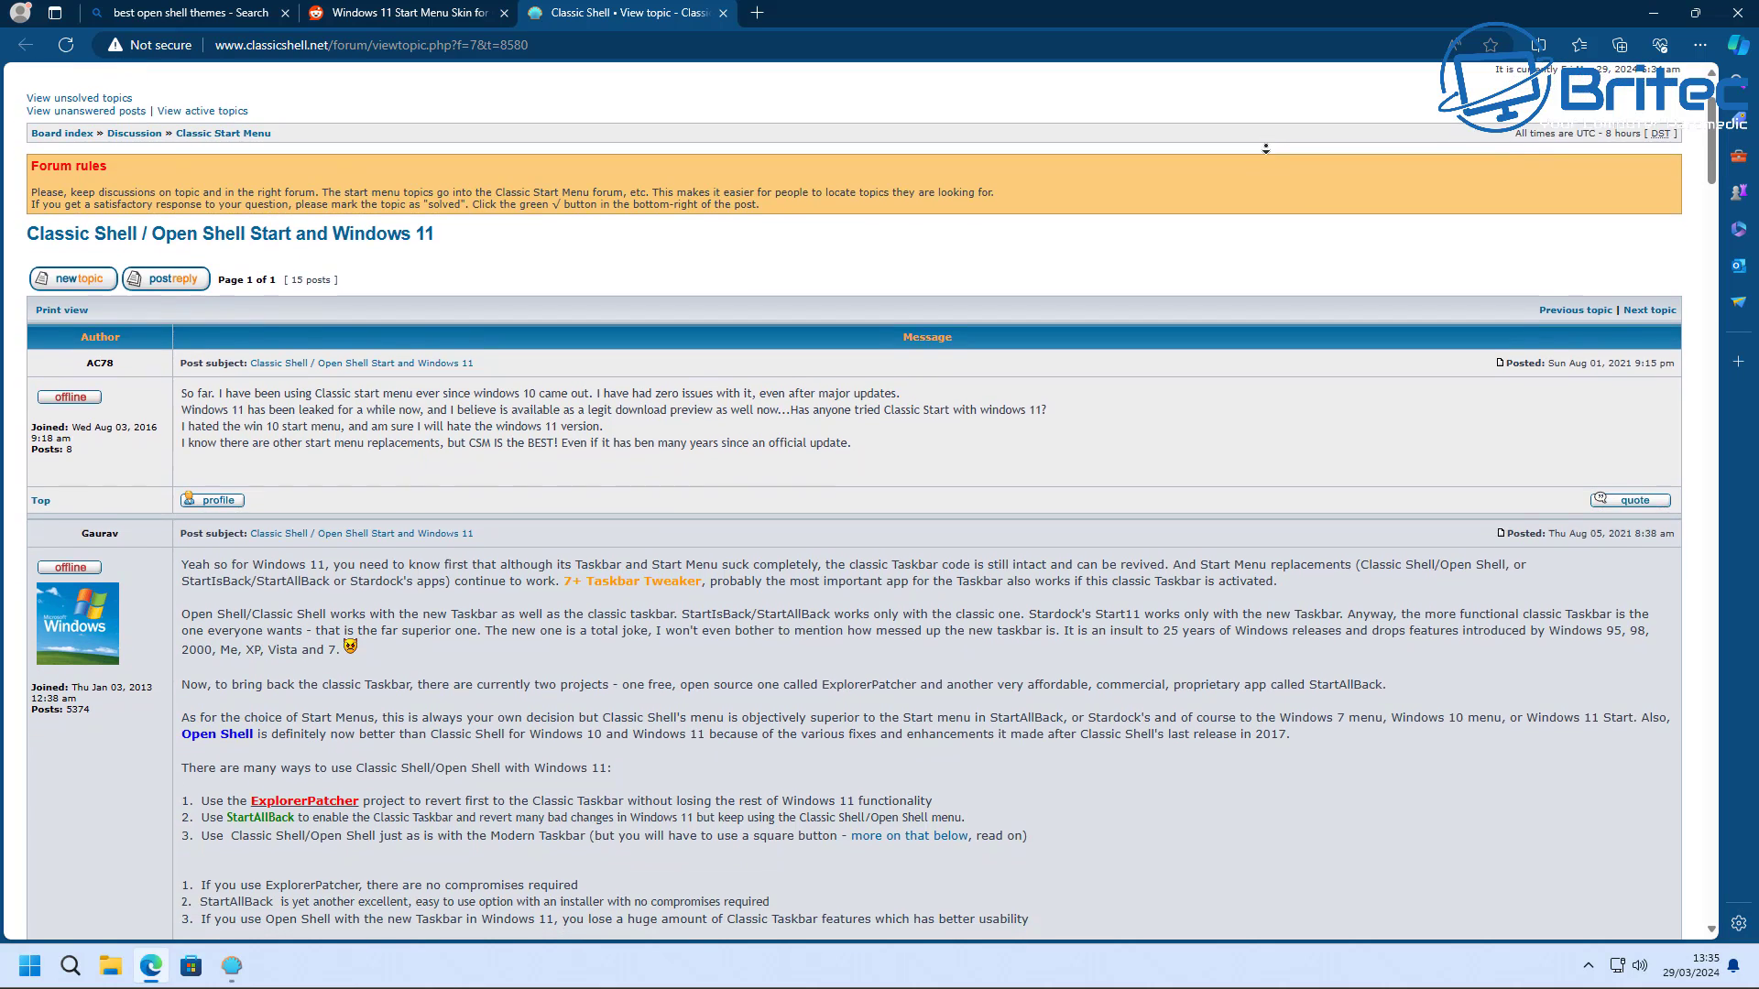
scroll(1266, 149, down, 1)
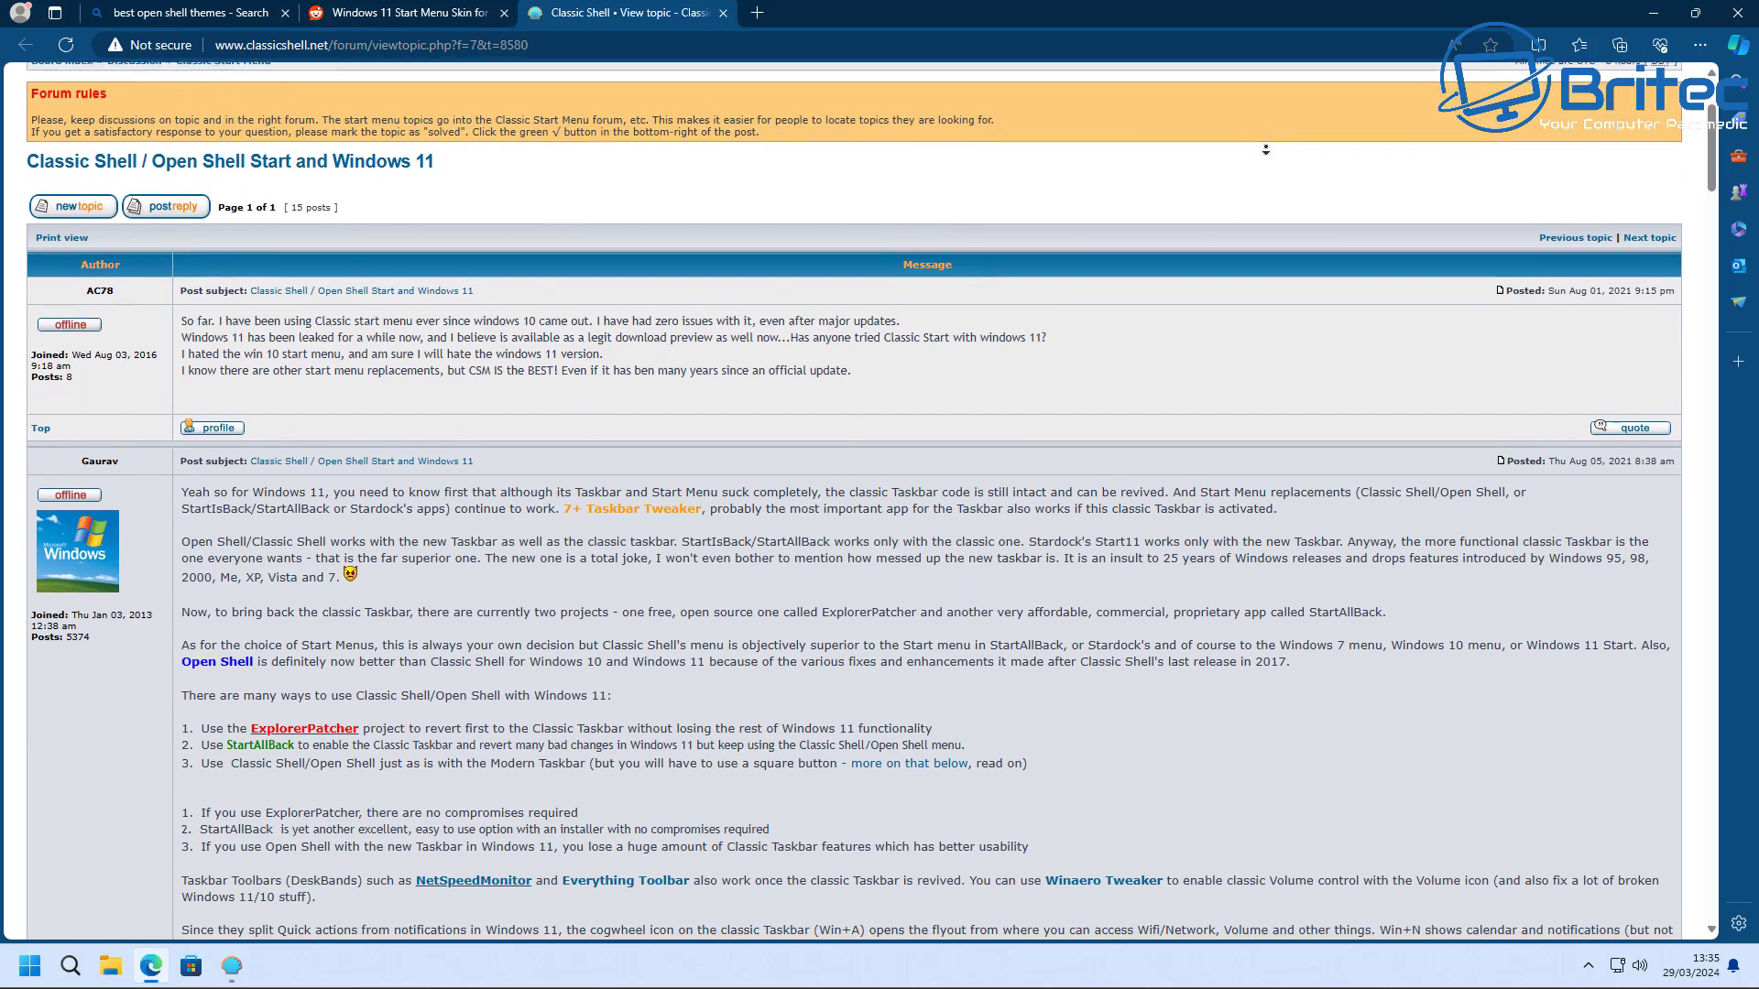
scroll(1265, 148, down, 1)
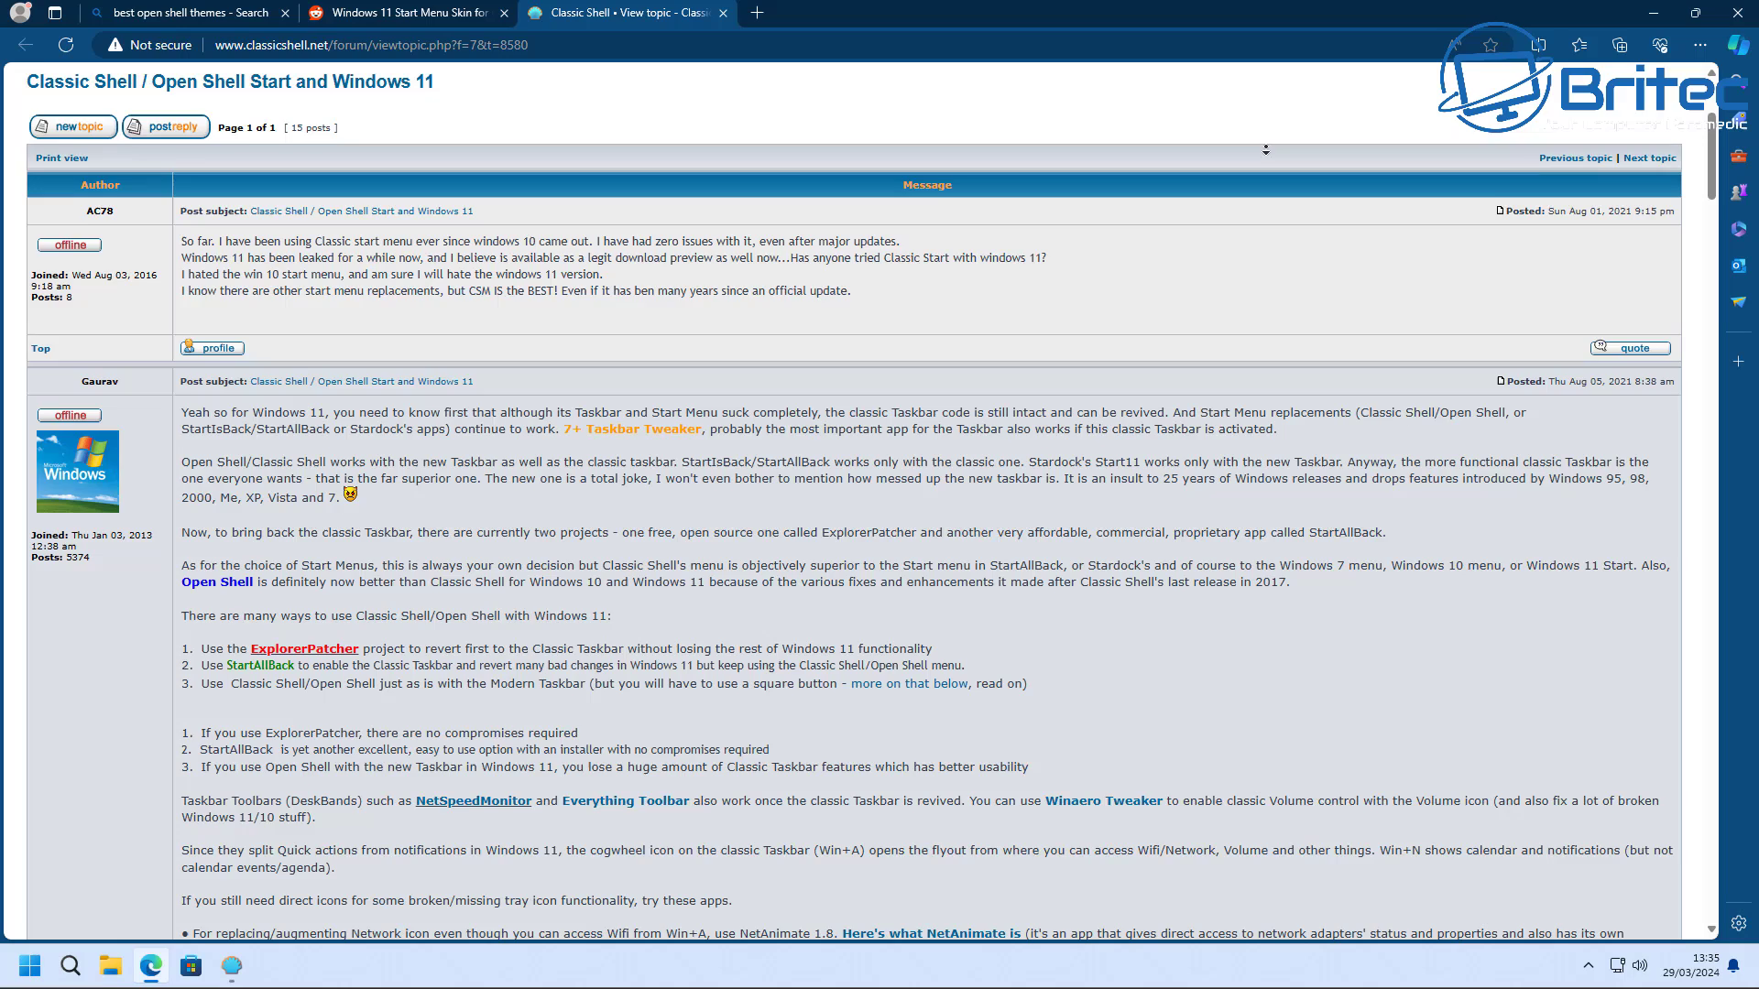
scroll(1265, 148, down, 1)
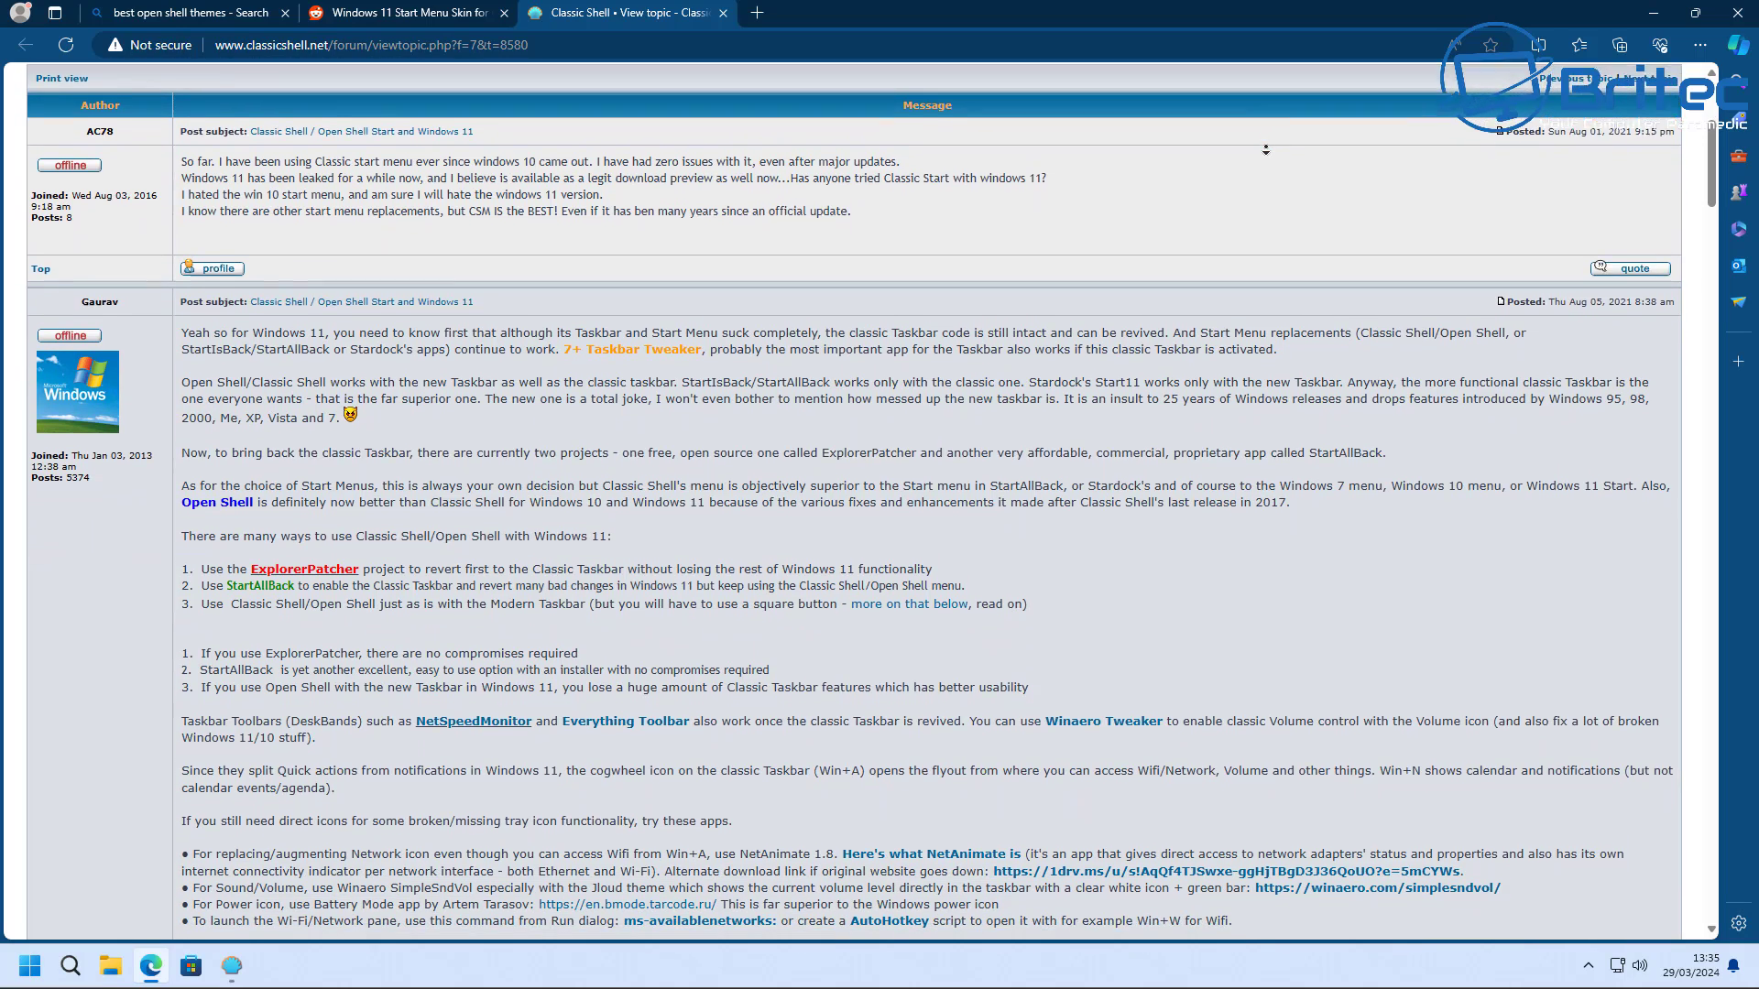
scroll(1265, 148, down, 1)
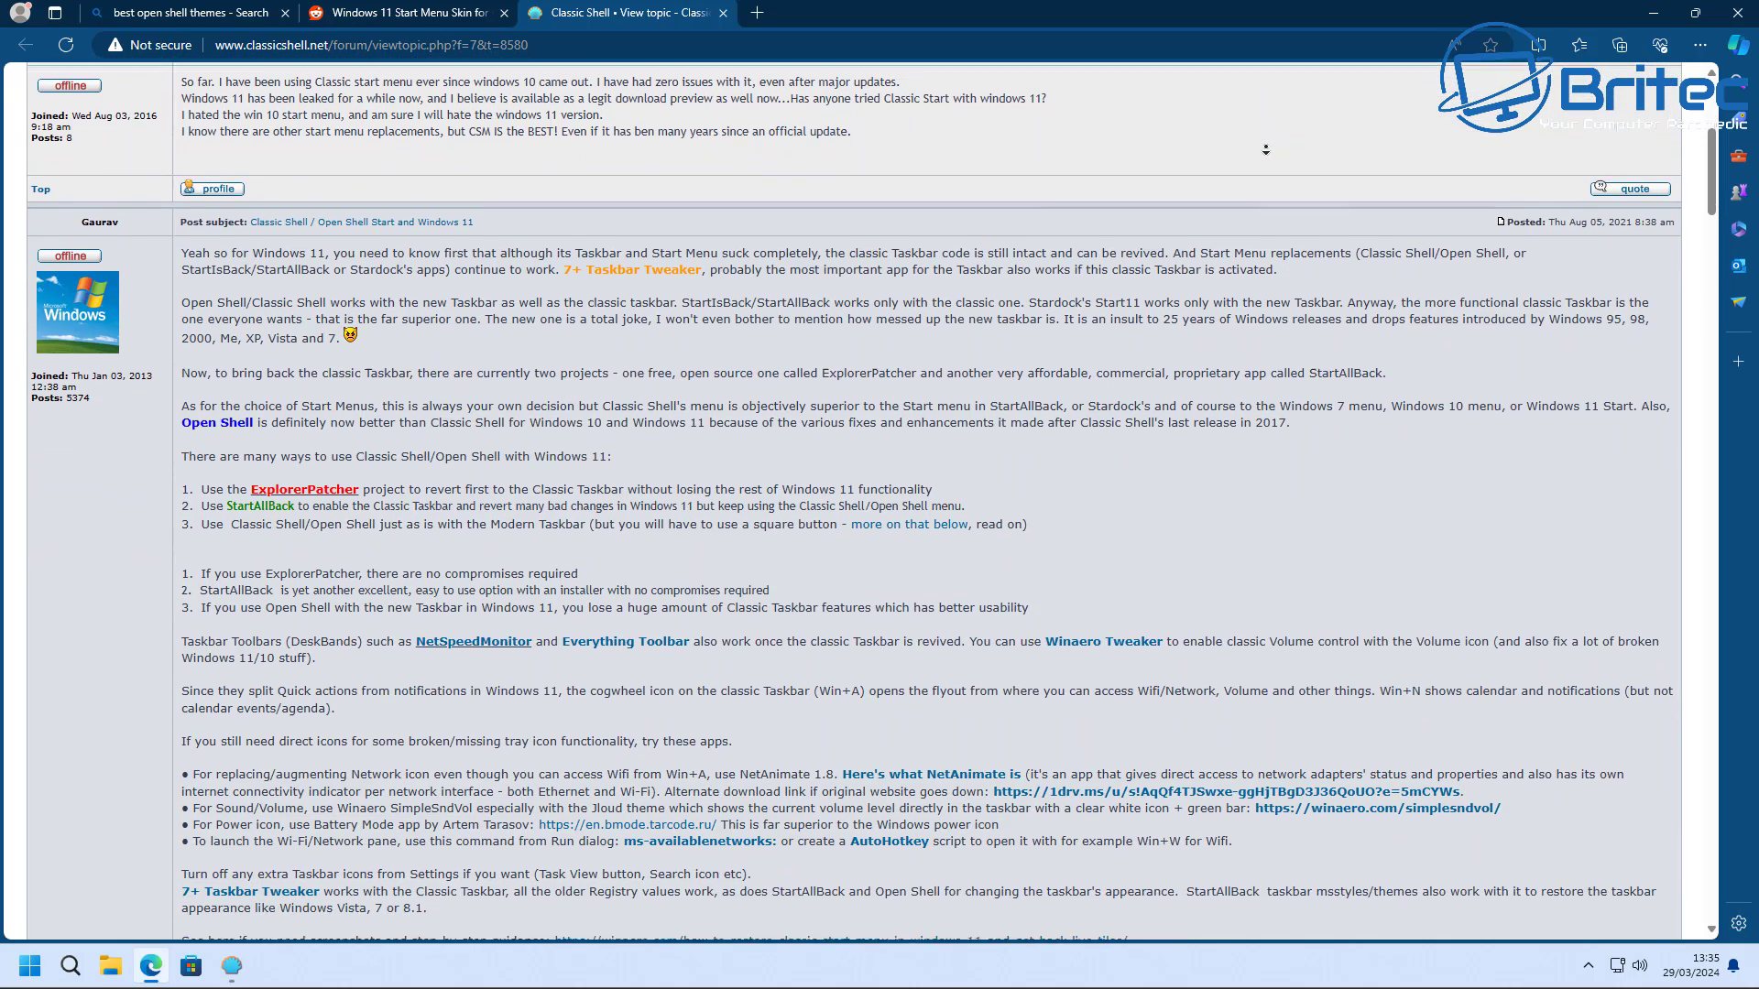
scroll(1266, 149, down, 2)
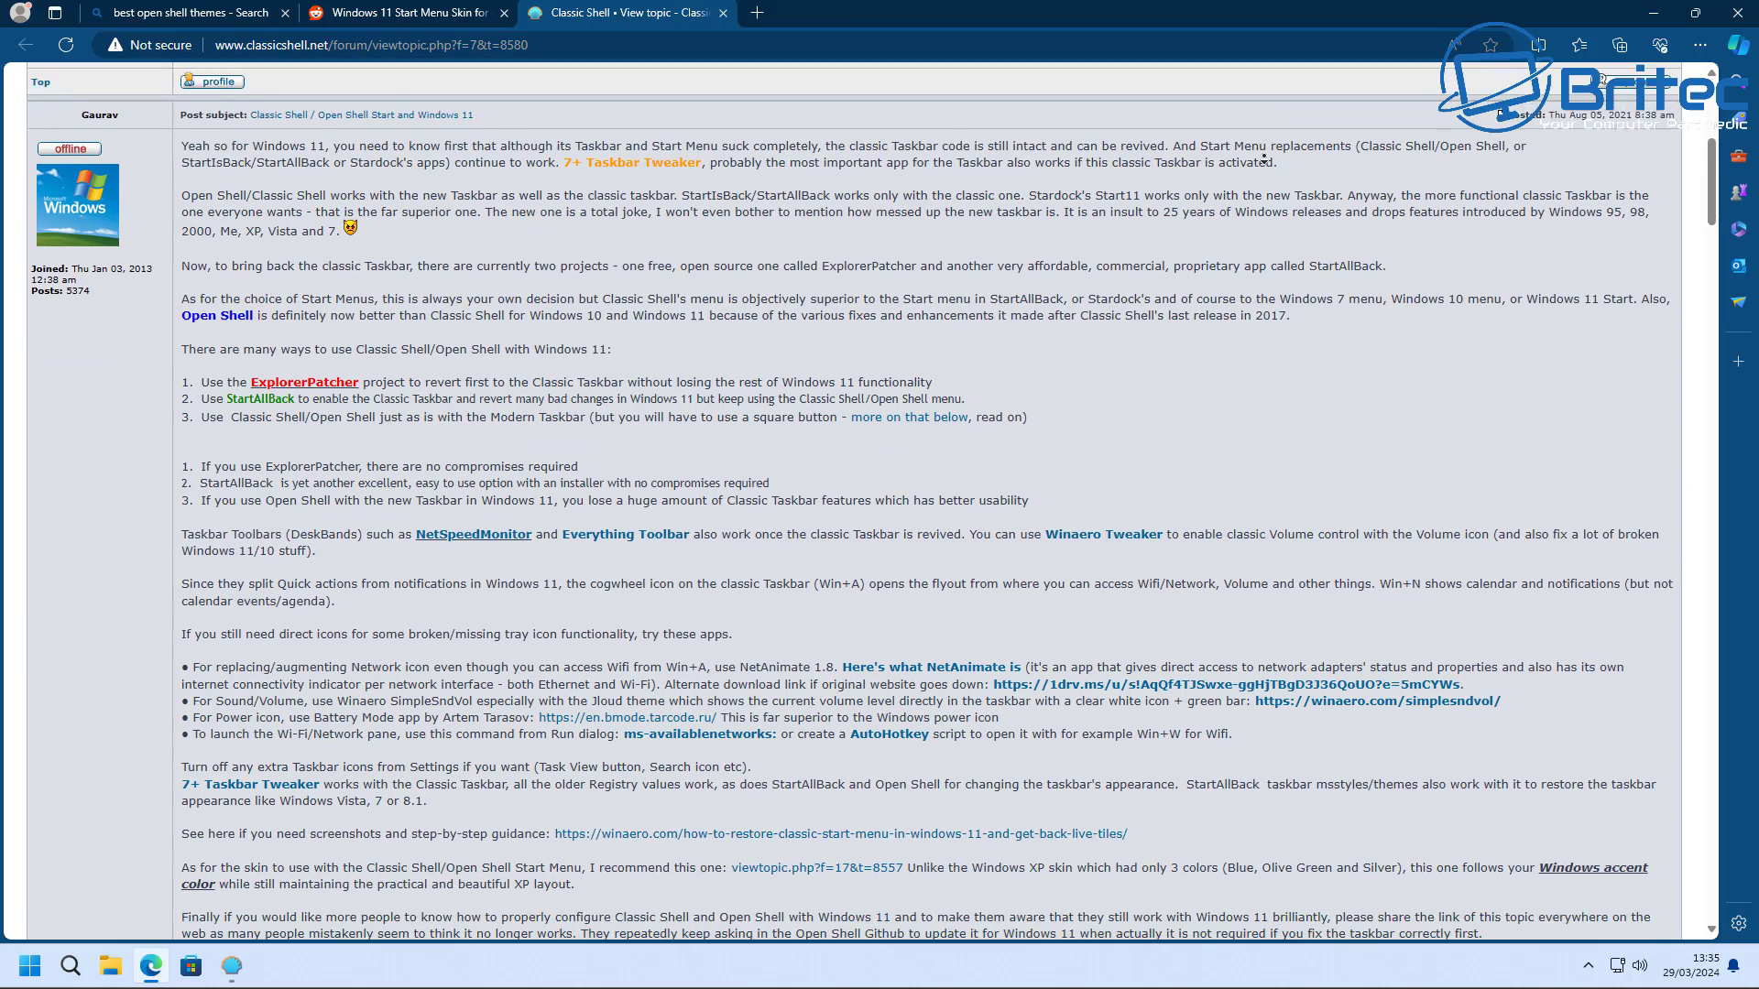
scroll(1265, 159, down, 2)
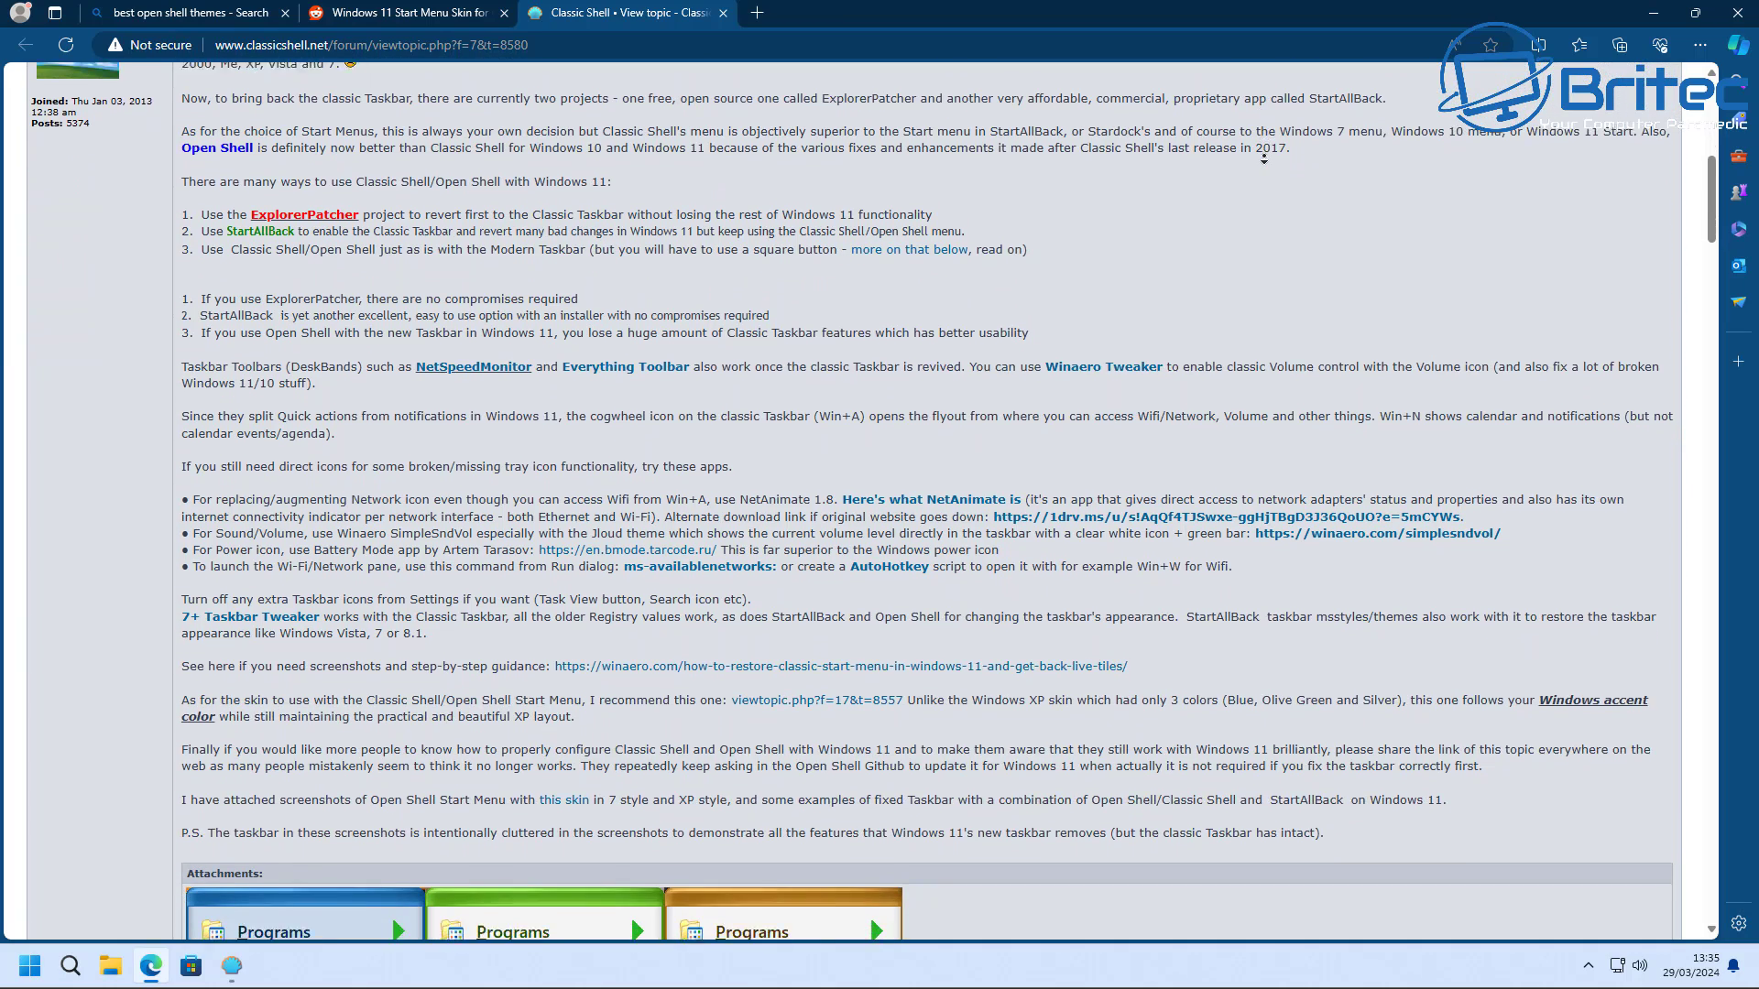
scroll(1264, 159, down, 2)
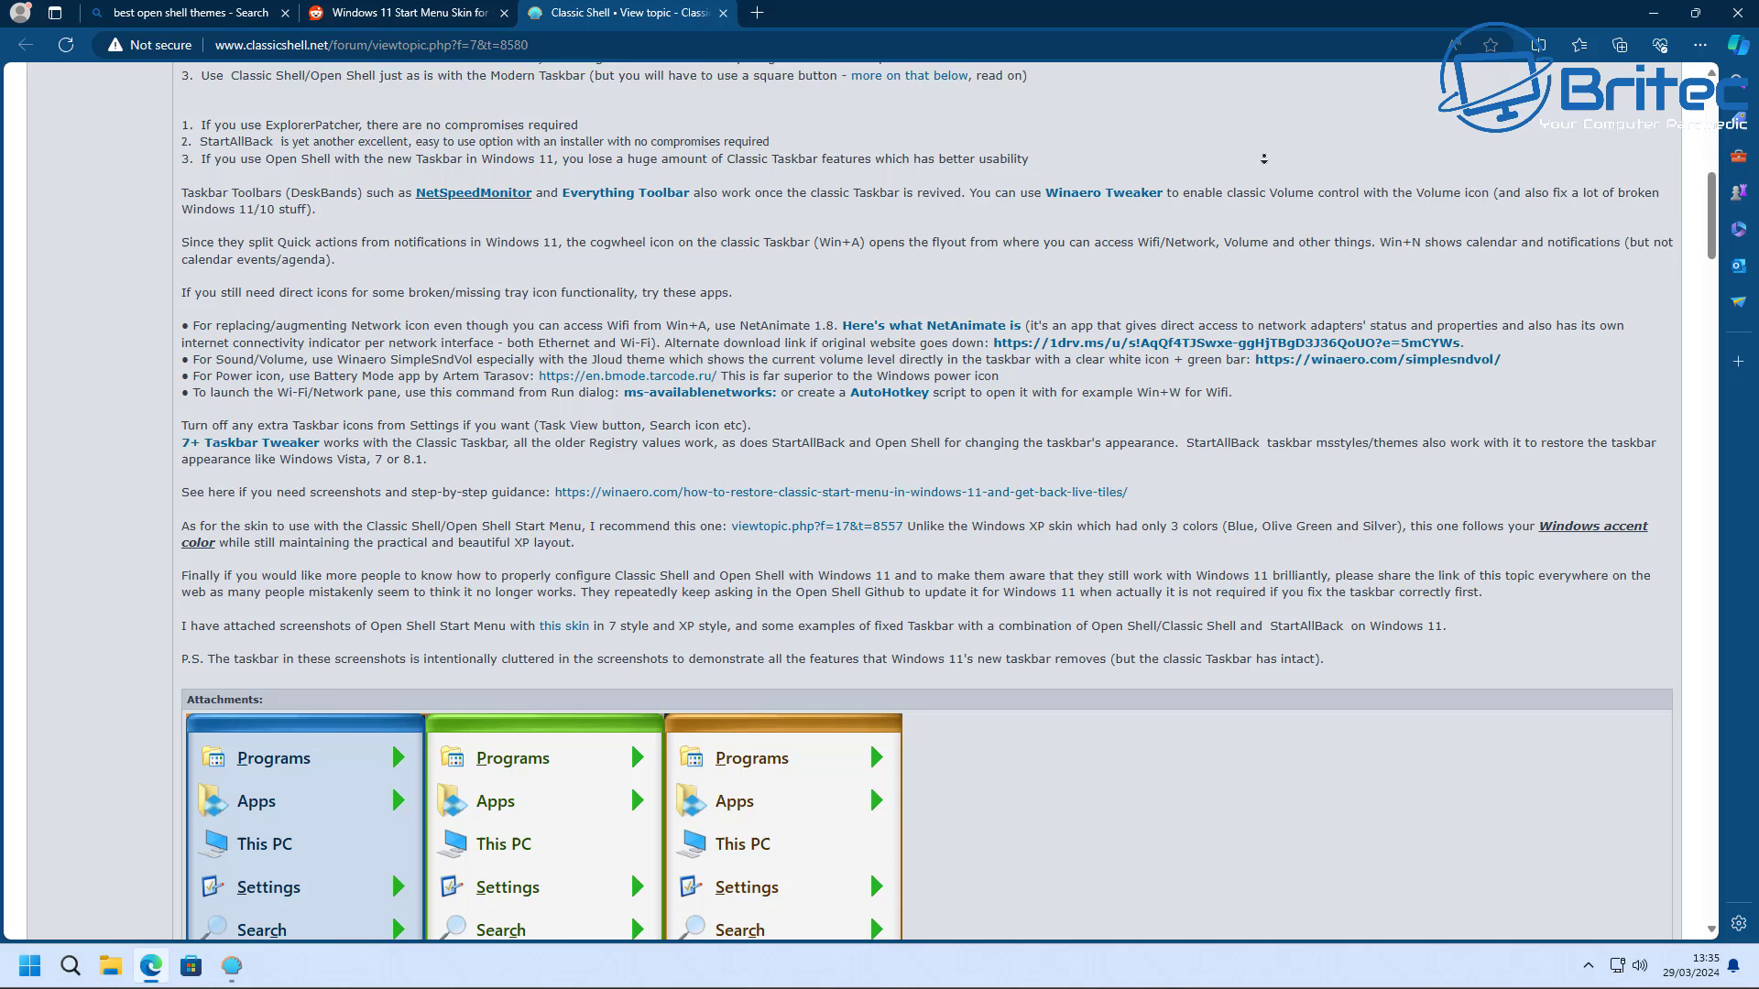
scroll(1265, 159, down, 1)
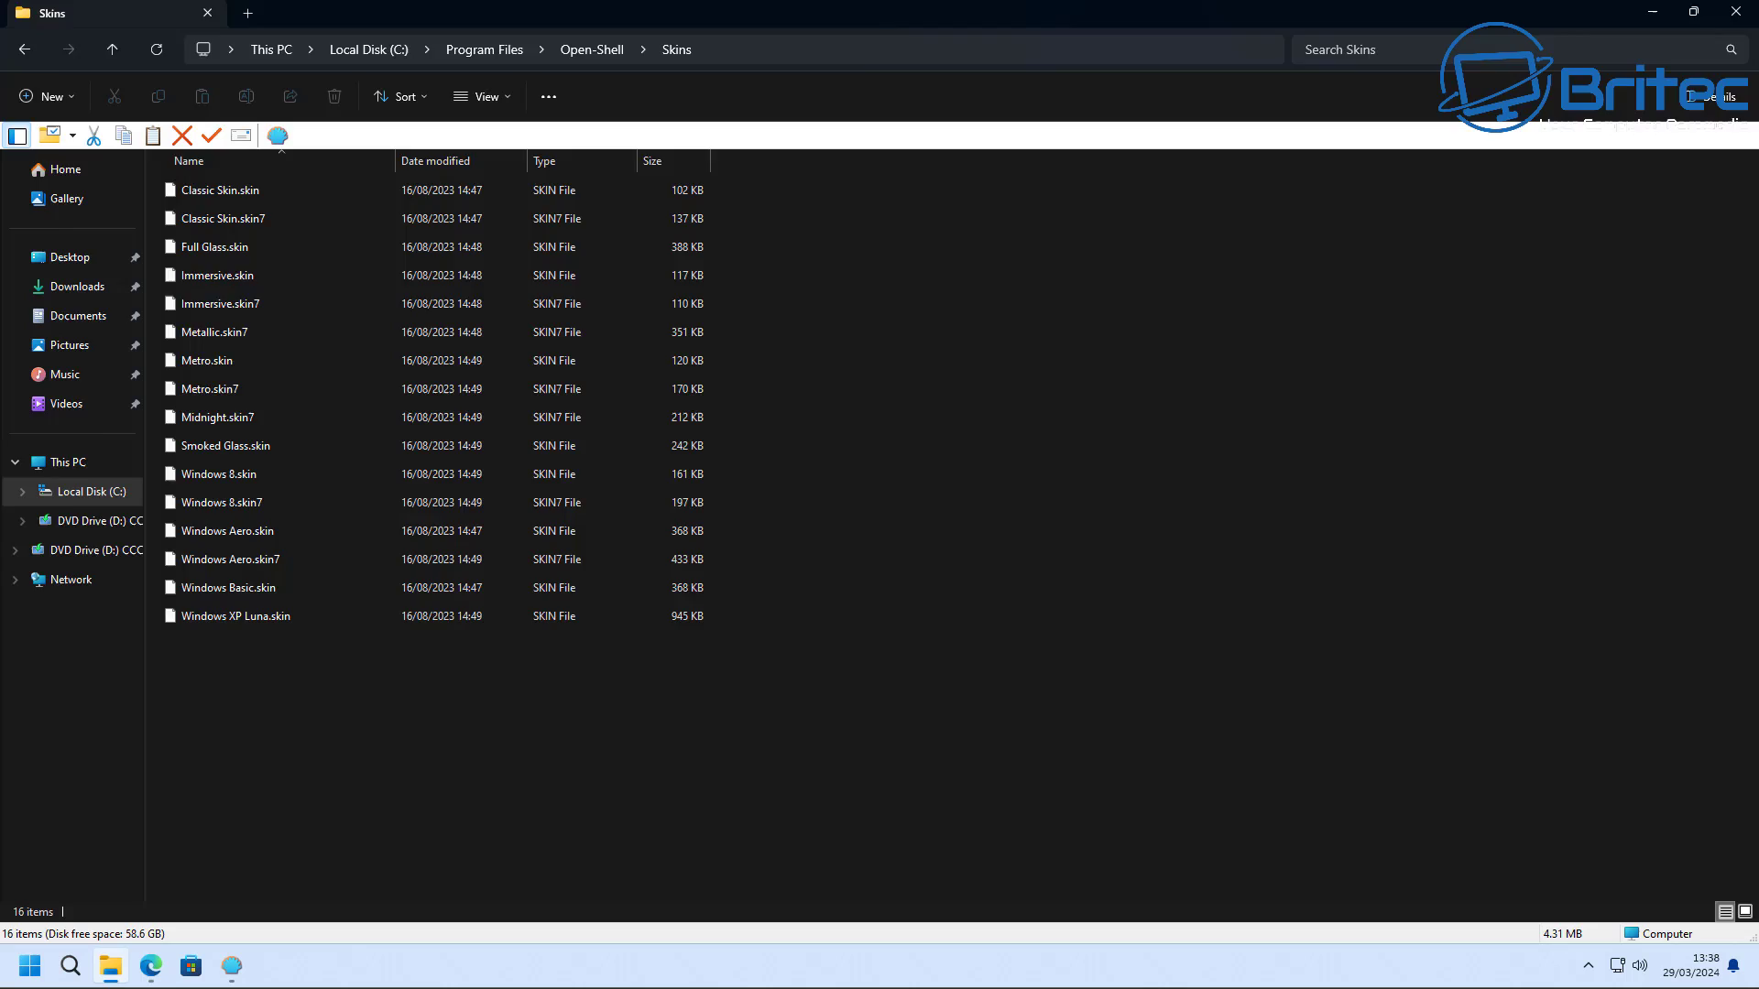
Step: Move Windows XP Royale.skin into Program Files\Open-Shell\Skins, approve admin access, and close Explorer
drag(1003, 13, 1003, 202)
drag(662, 35, 419, 860)
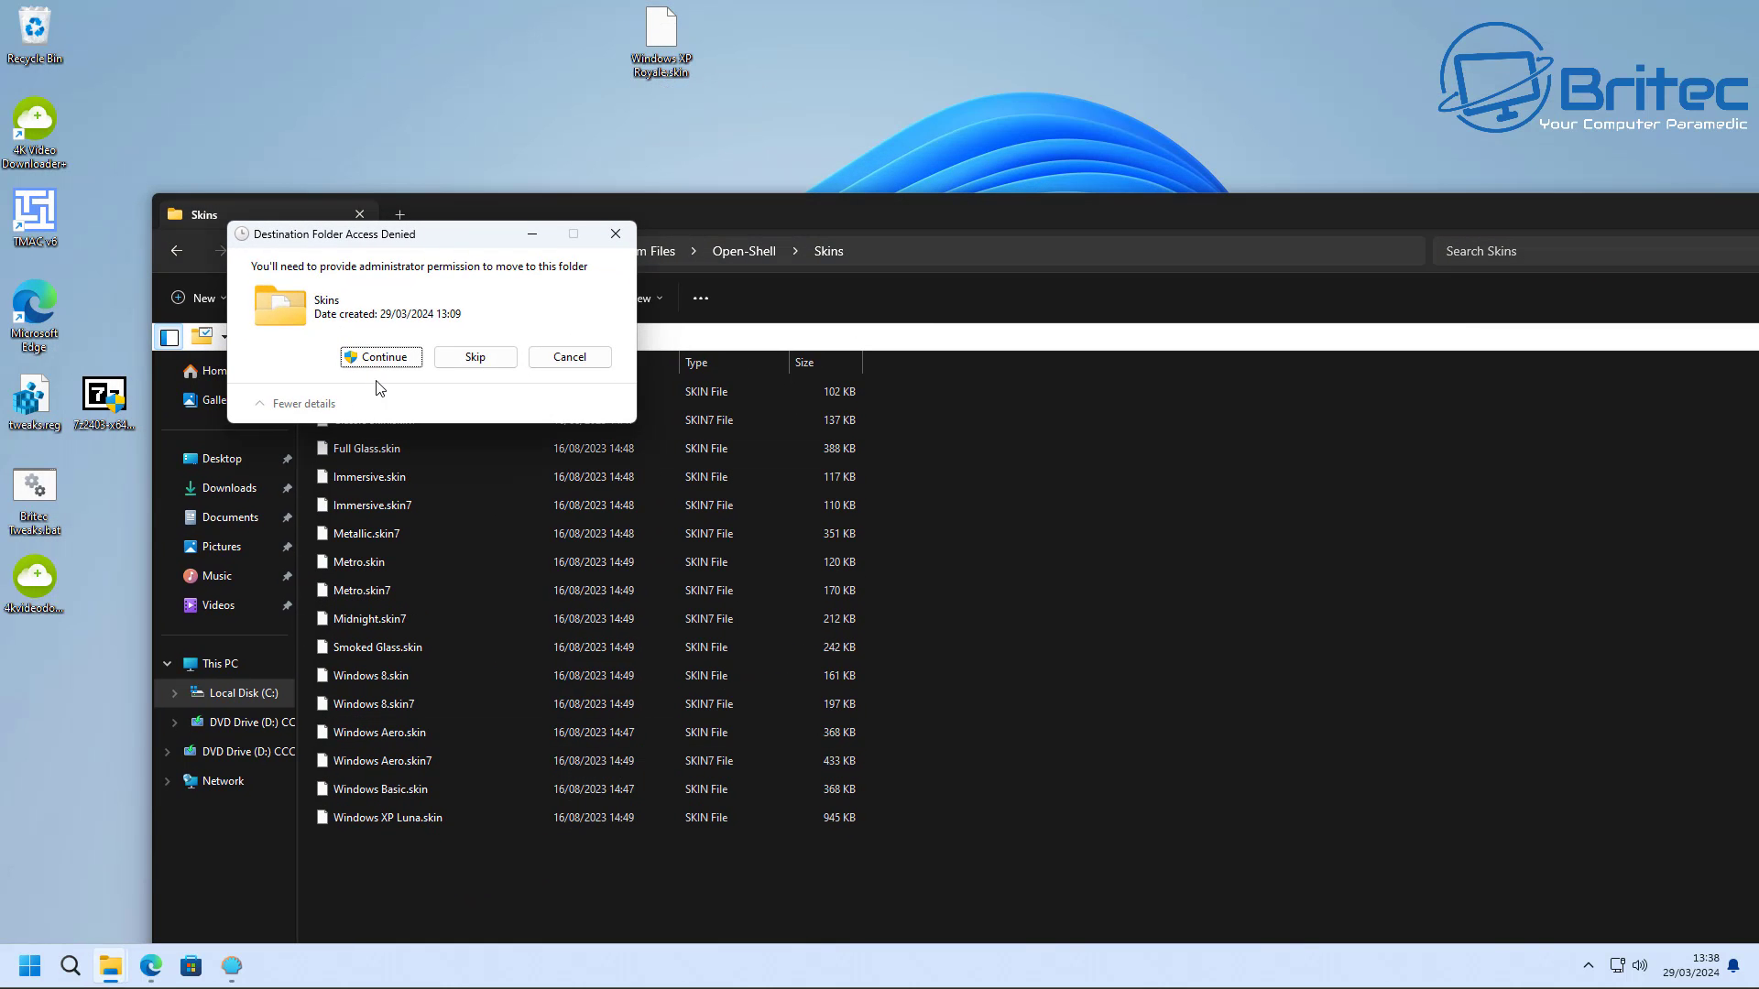
click(385, 356)
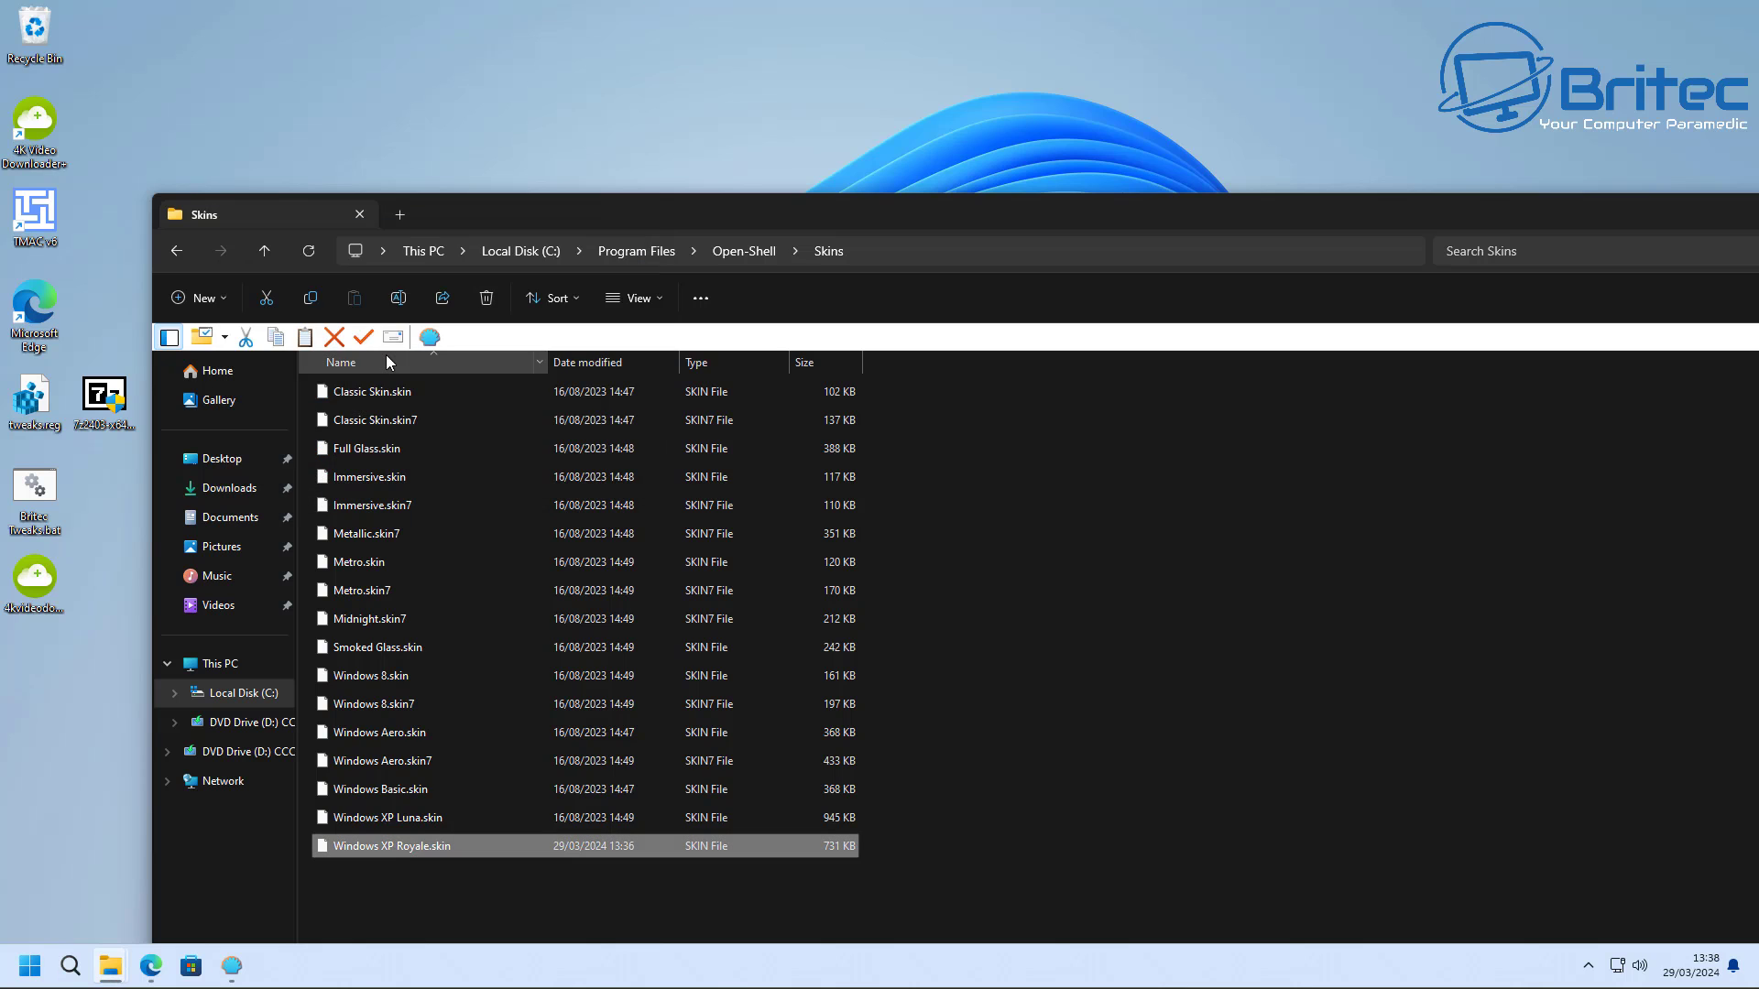
drag(1670, 218, 1449, 67)
click(1646, 63)
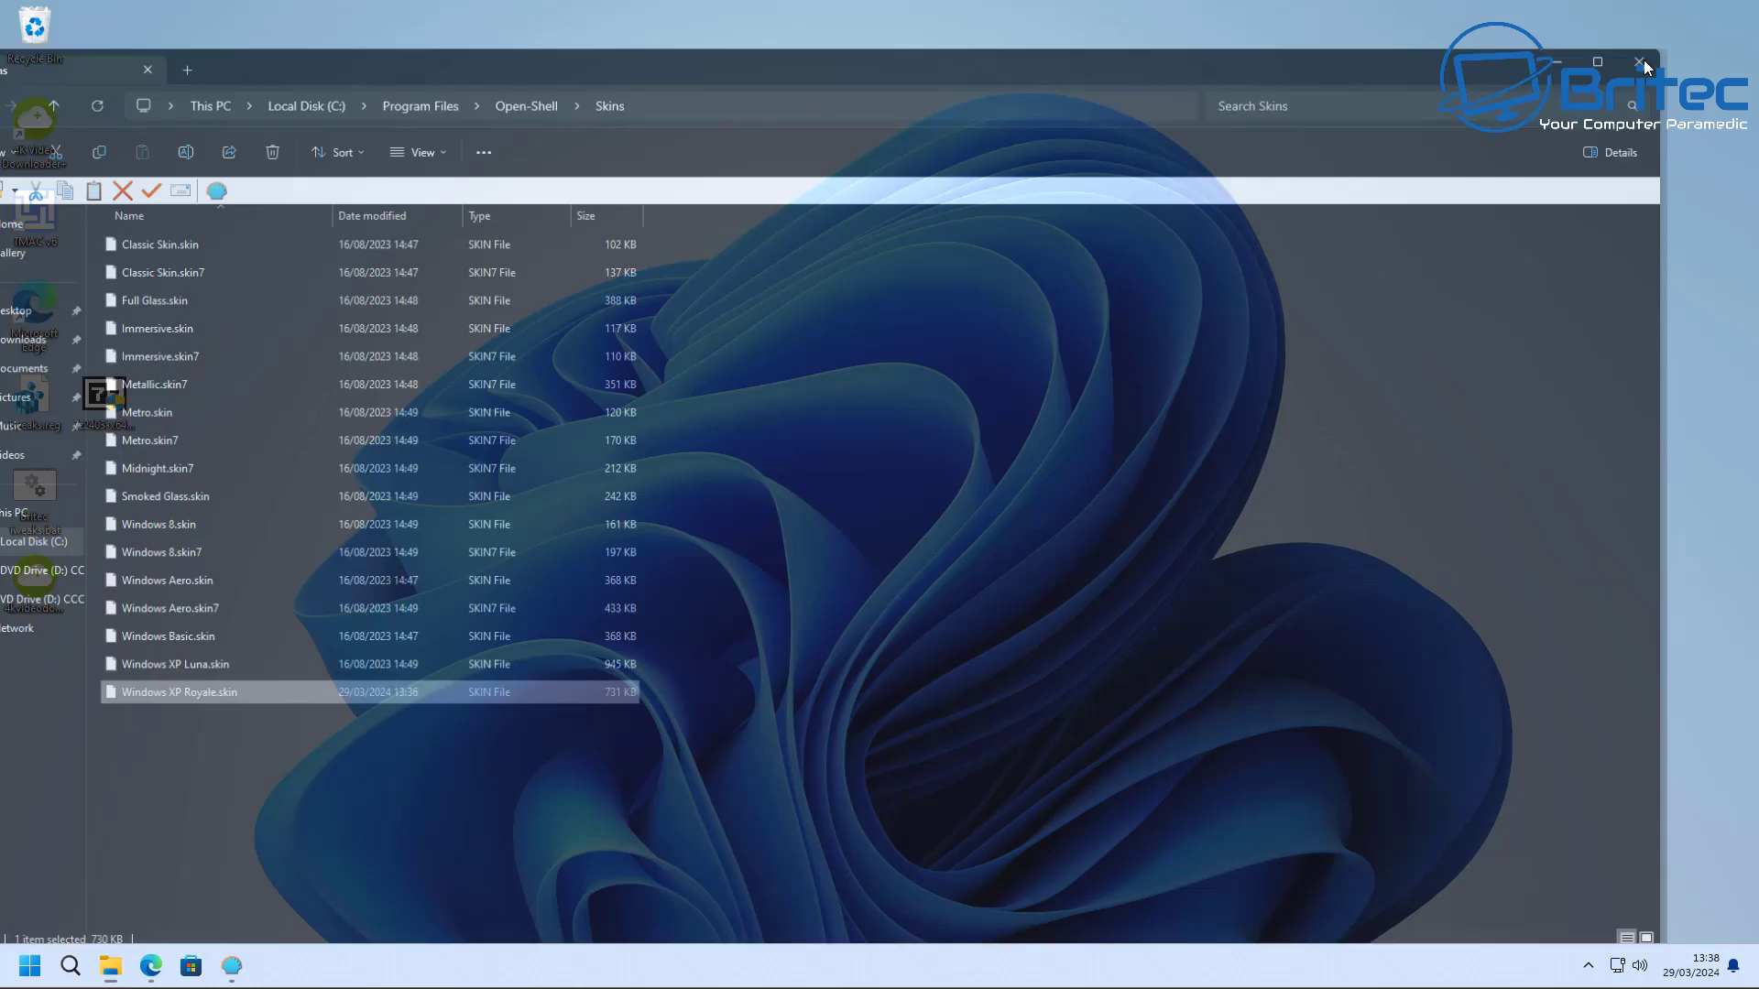
Step: Check the Skin dropdown, still Windows Aero, then close settings saving with Yes
click(232, 965)
click(683, 337)
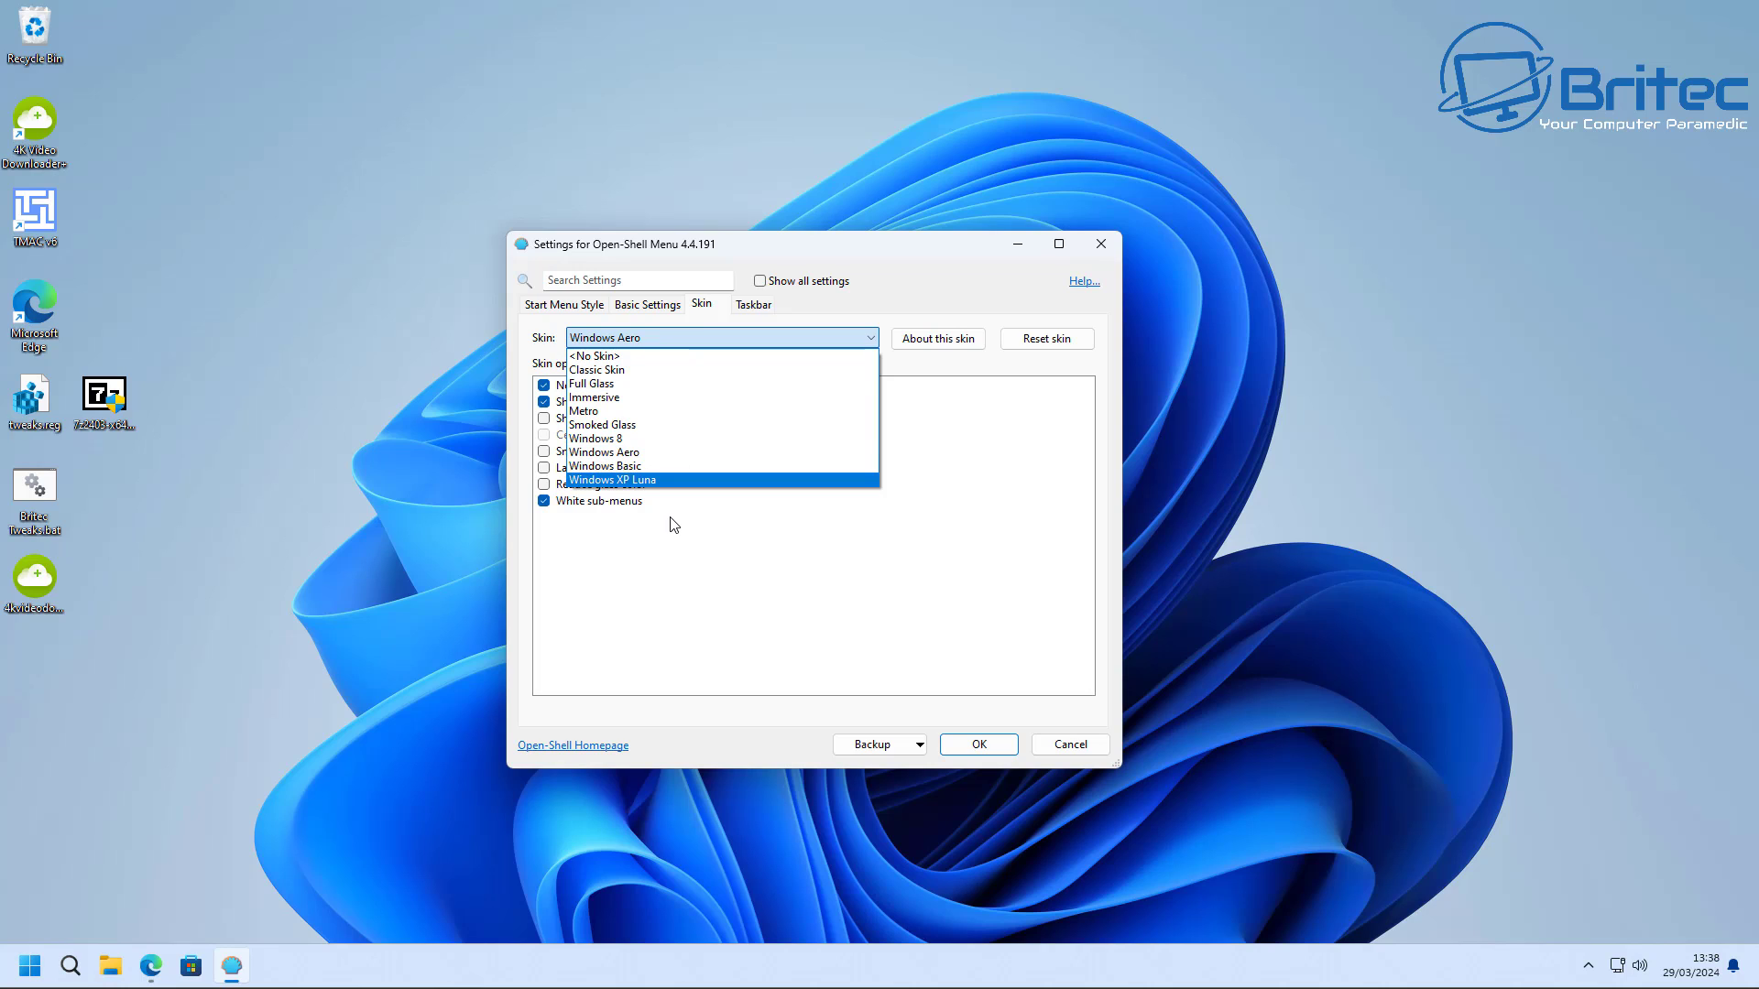
click(1110, 257)
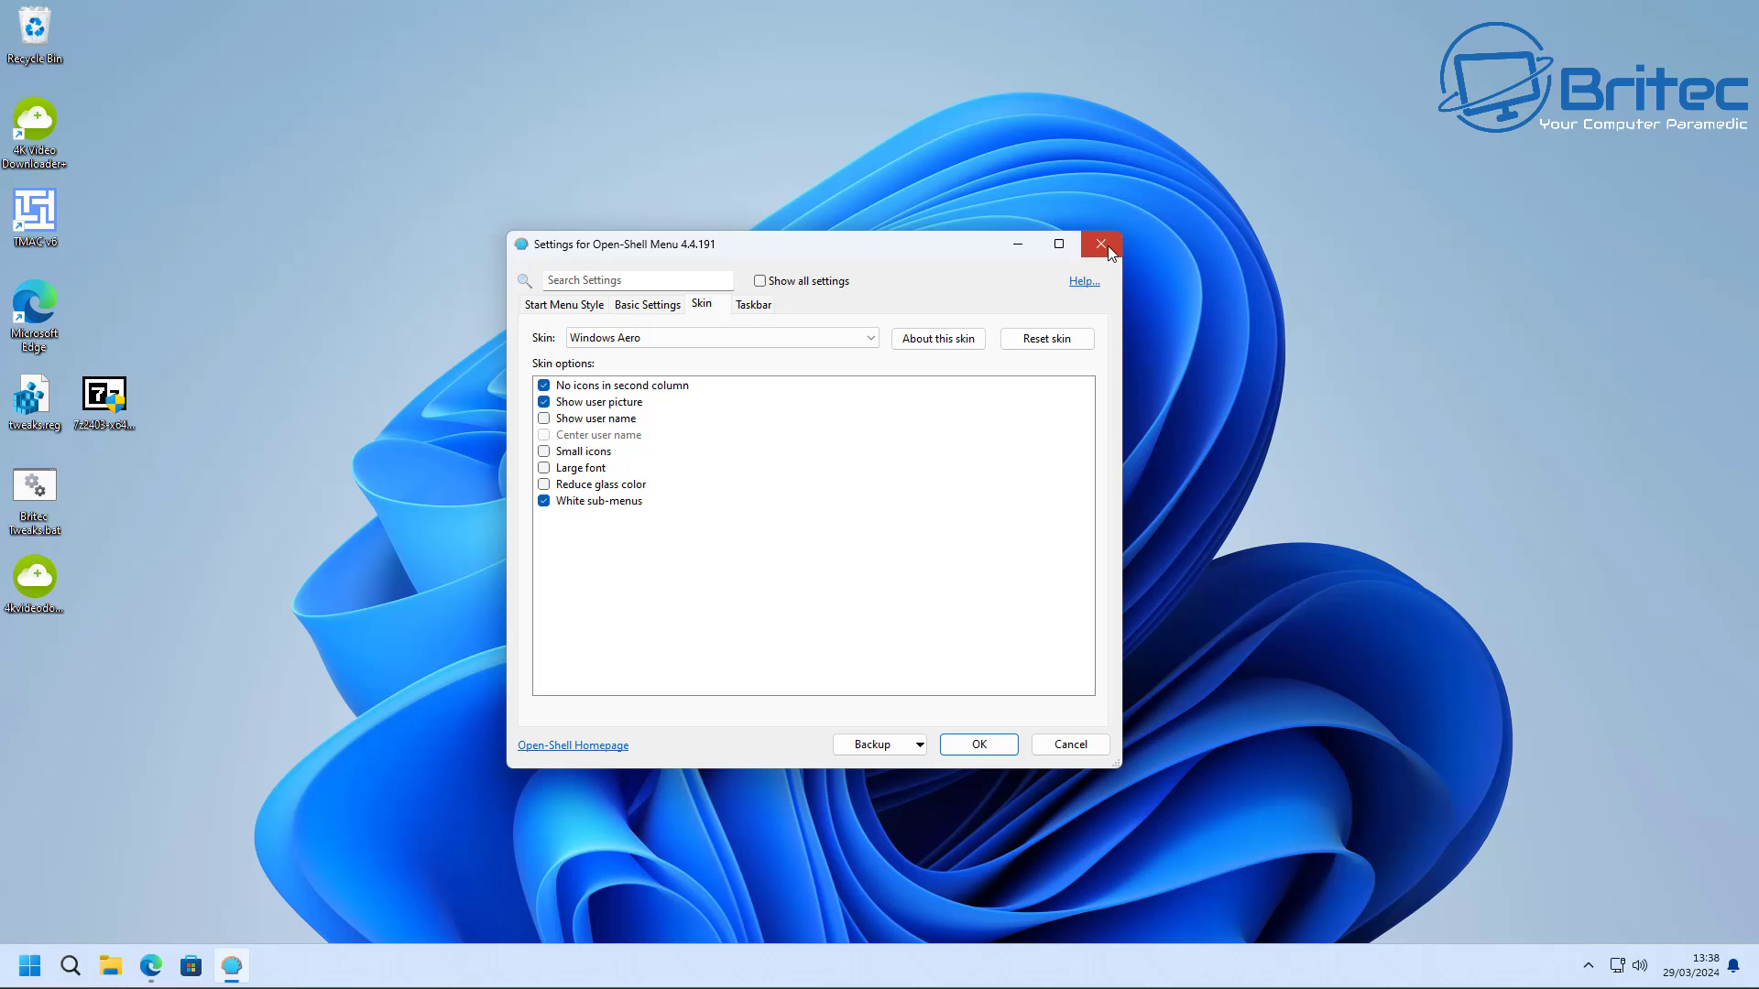
click(1104, 245)
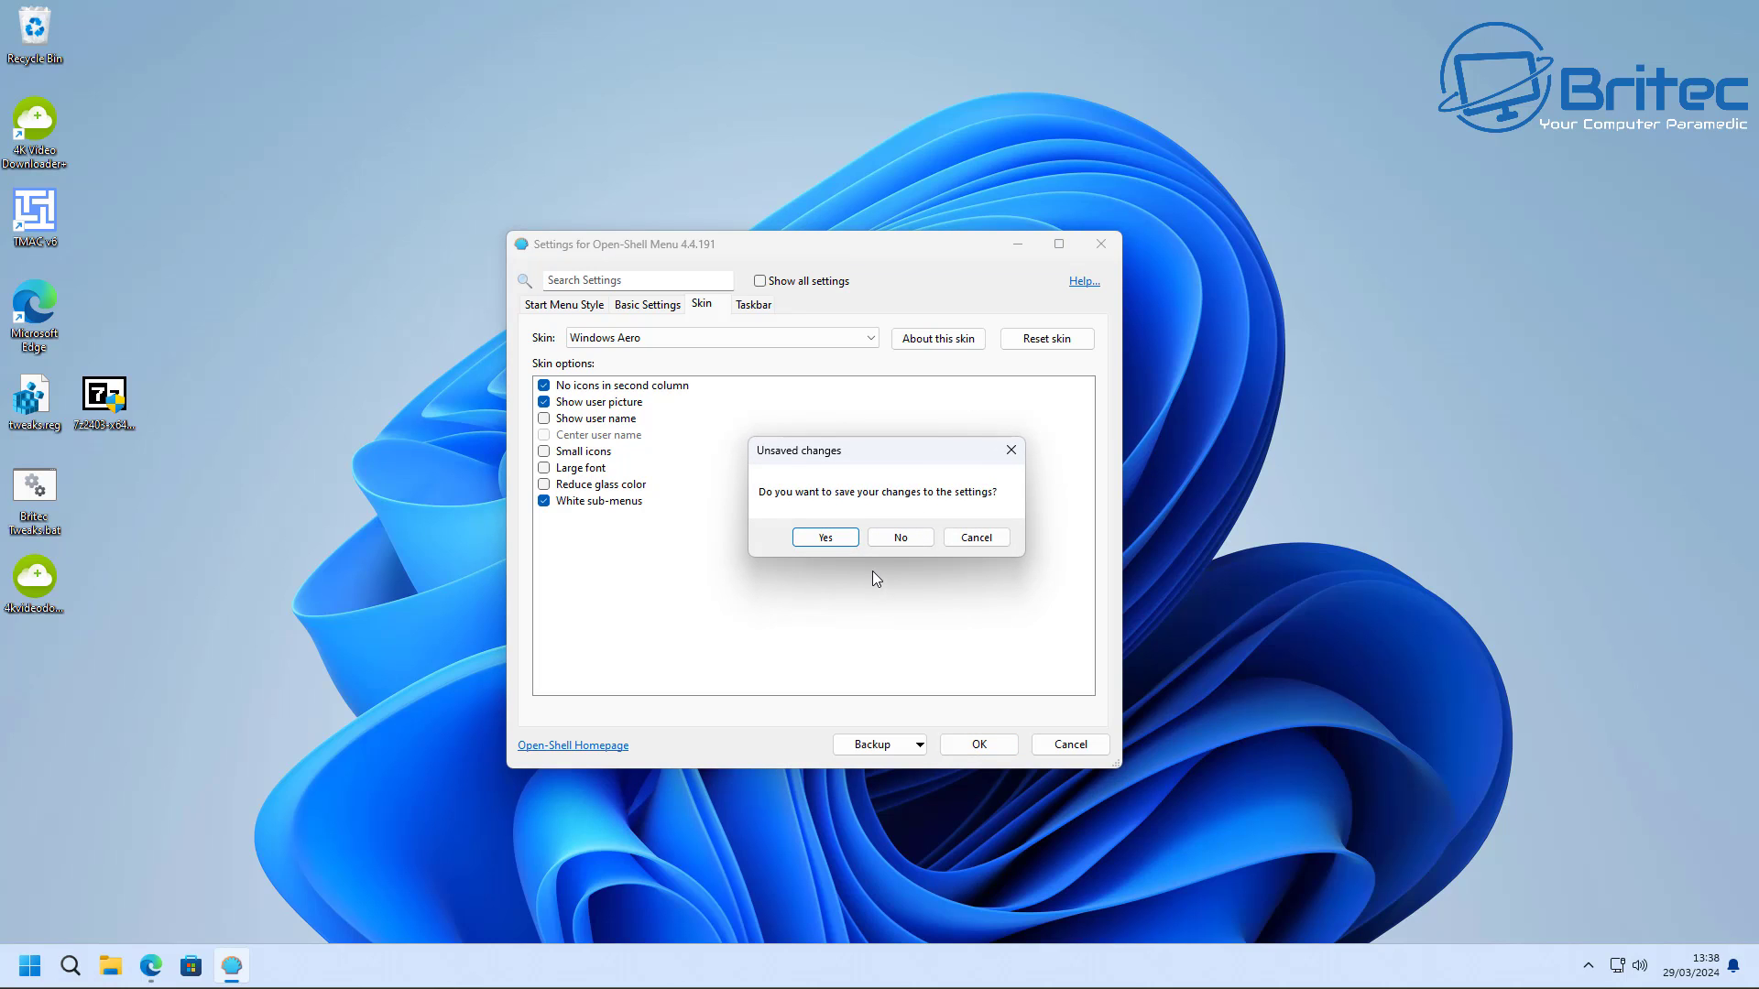
click(828, 537)
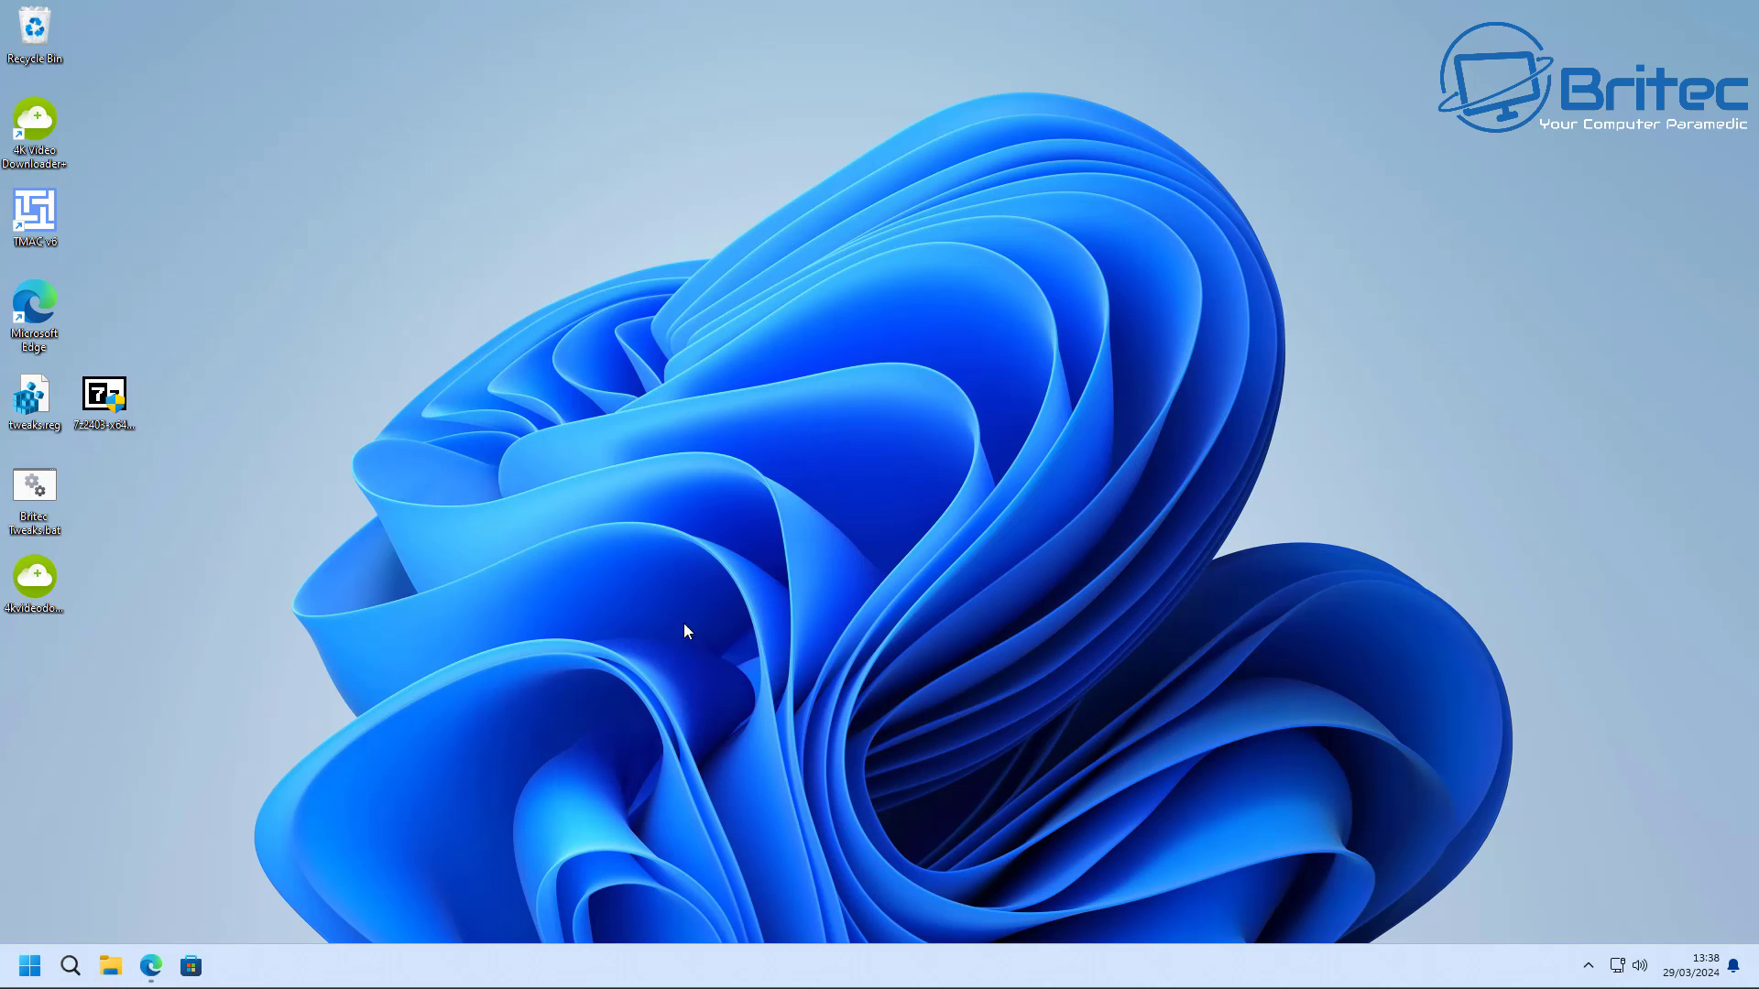
click(30, 969)
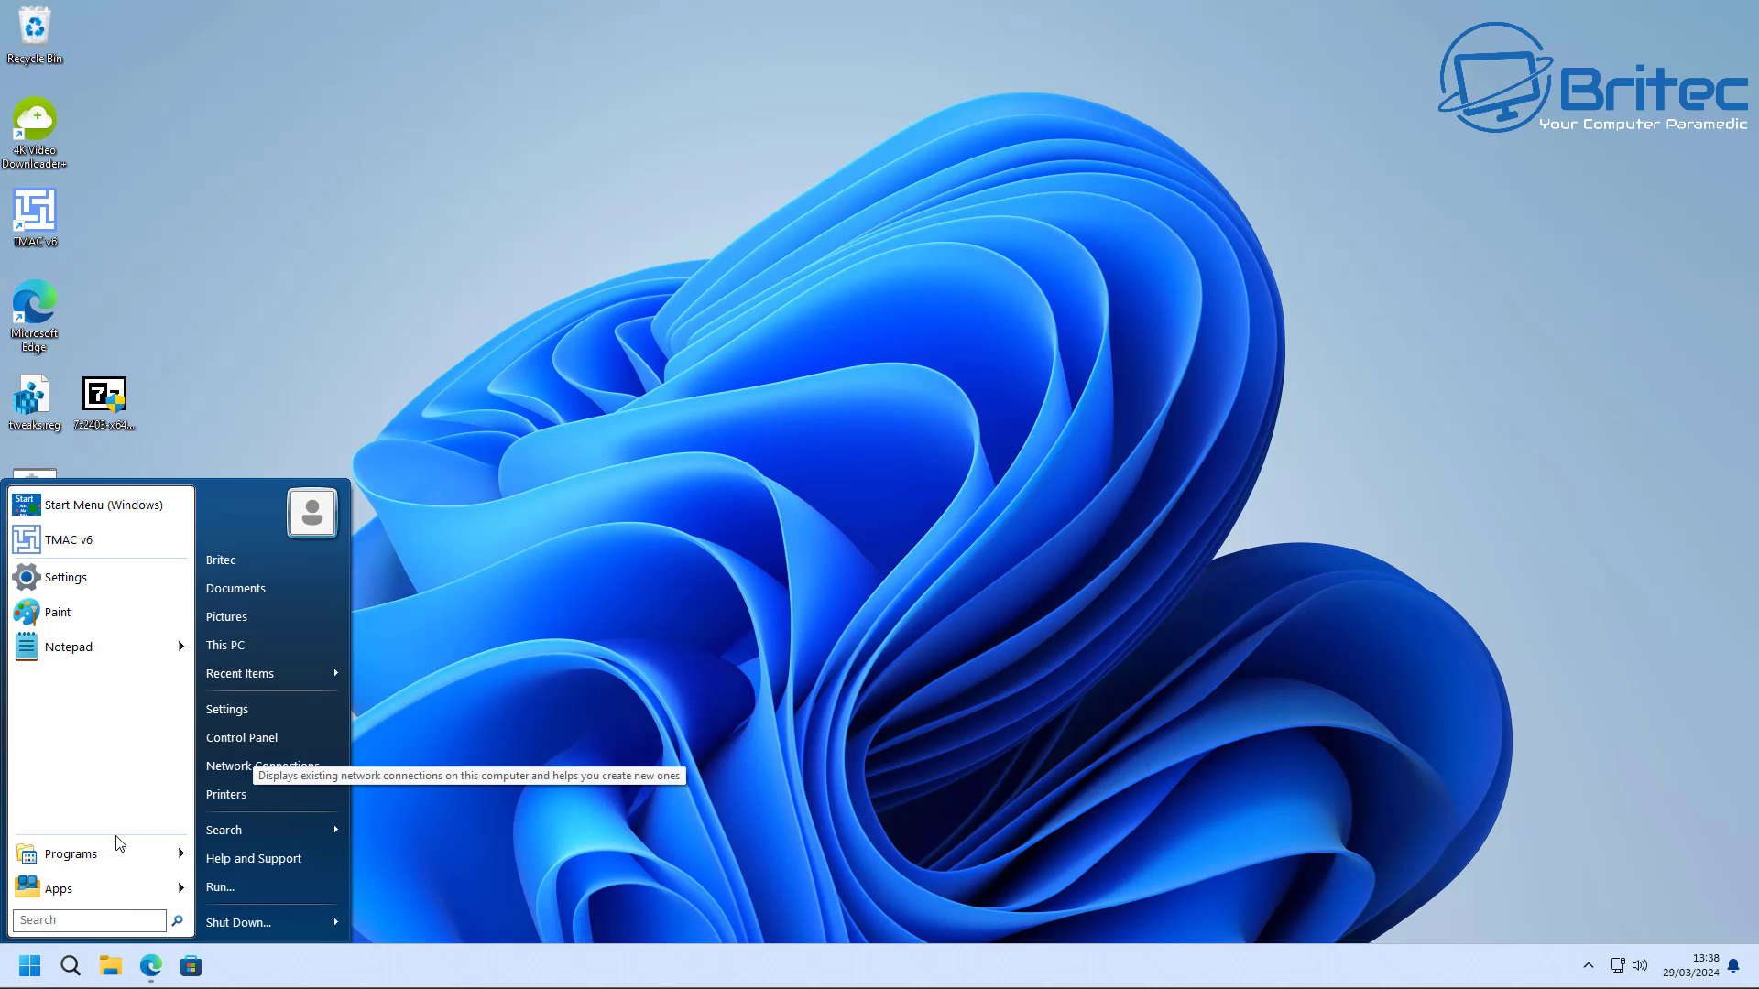
Step: Select the Windows XP Royale skin and preview the Start menu
mouse_move(102, 887)
mouse_move(124, 850)
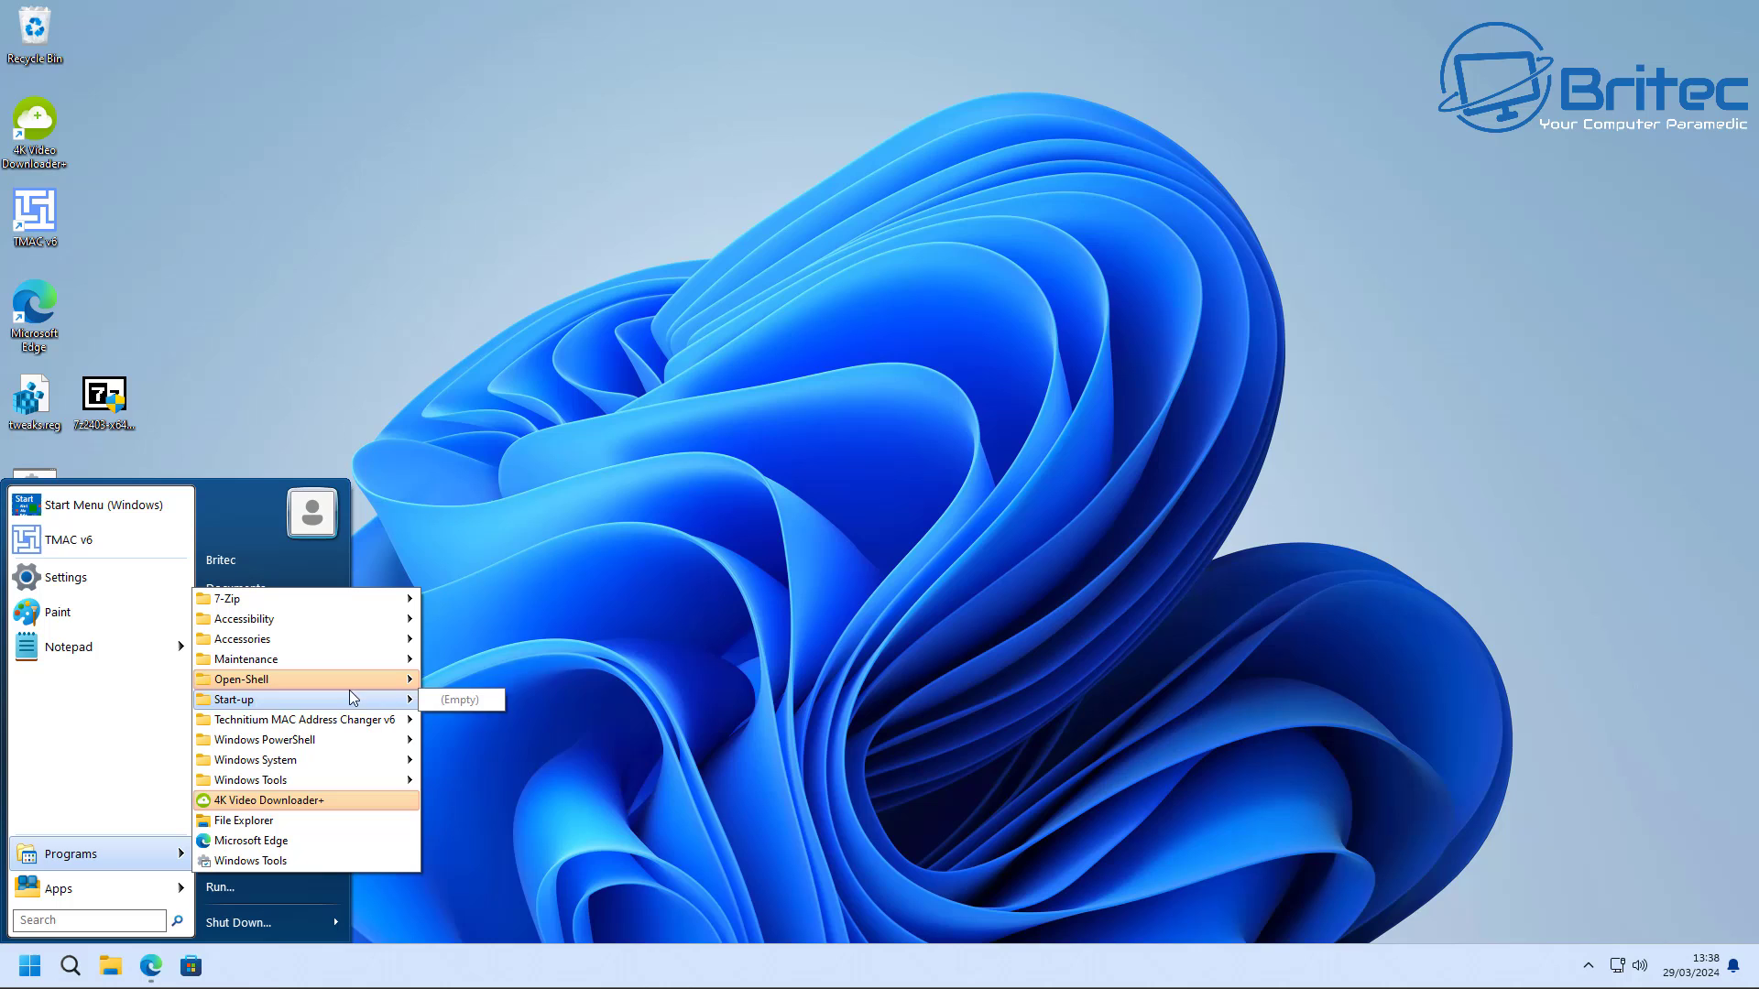
mouse_move(302, 679)
click(504, 721)
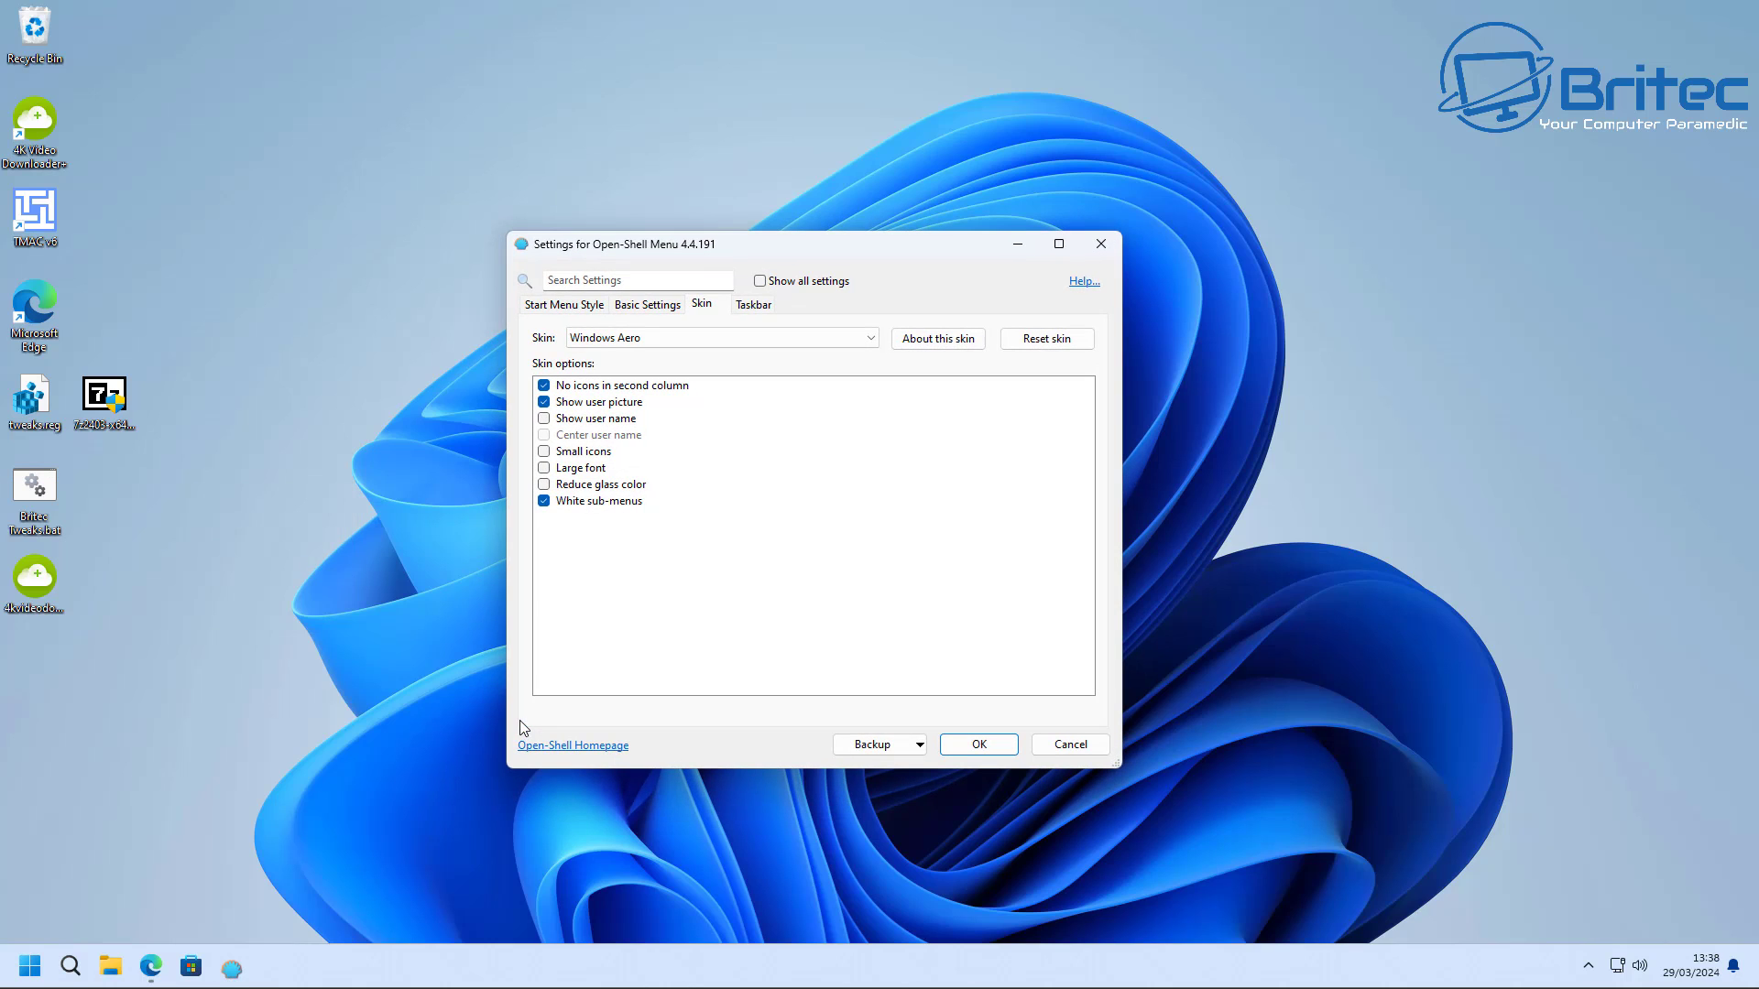
click(731, 339)
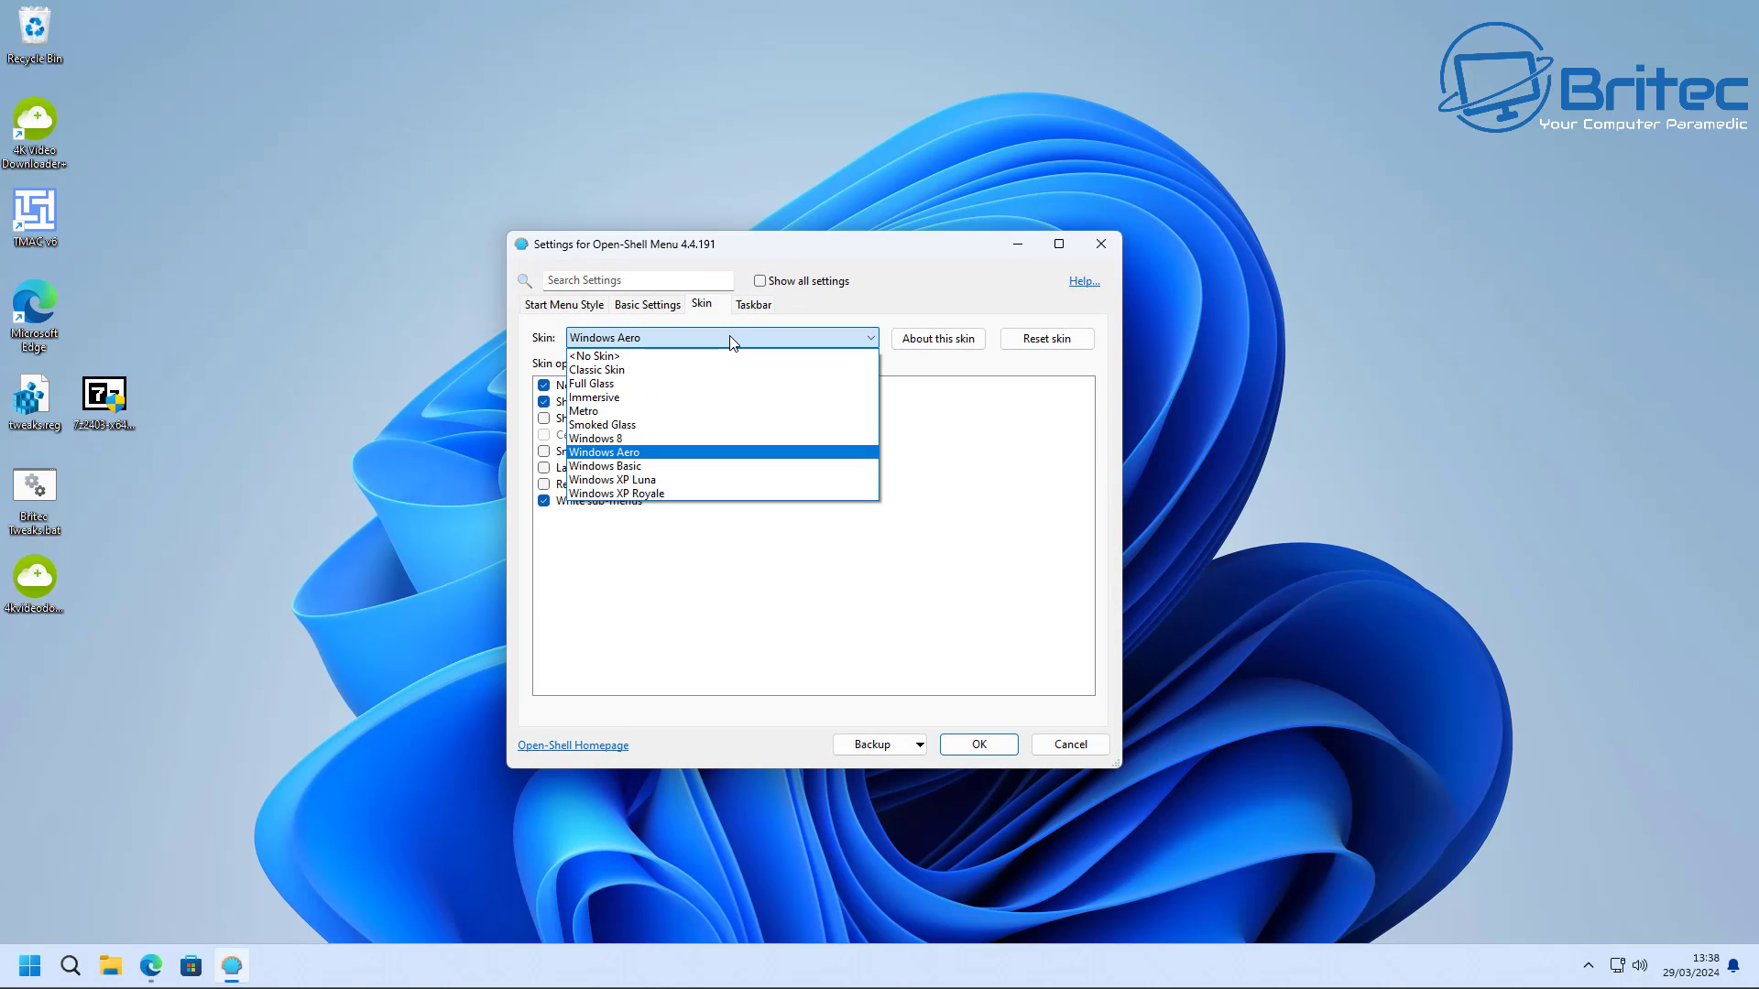
click(646, 493)
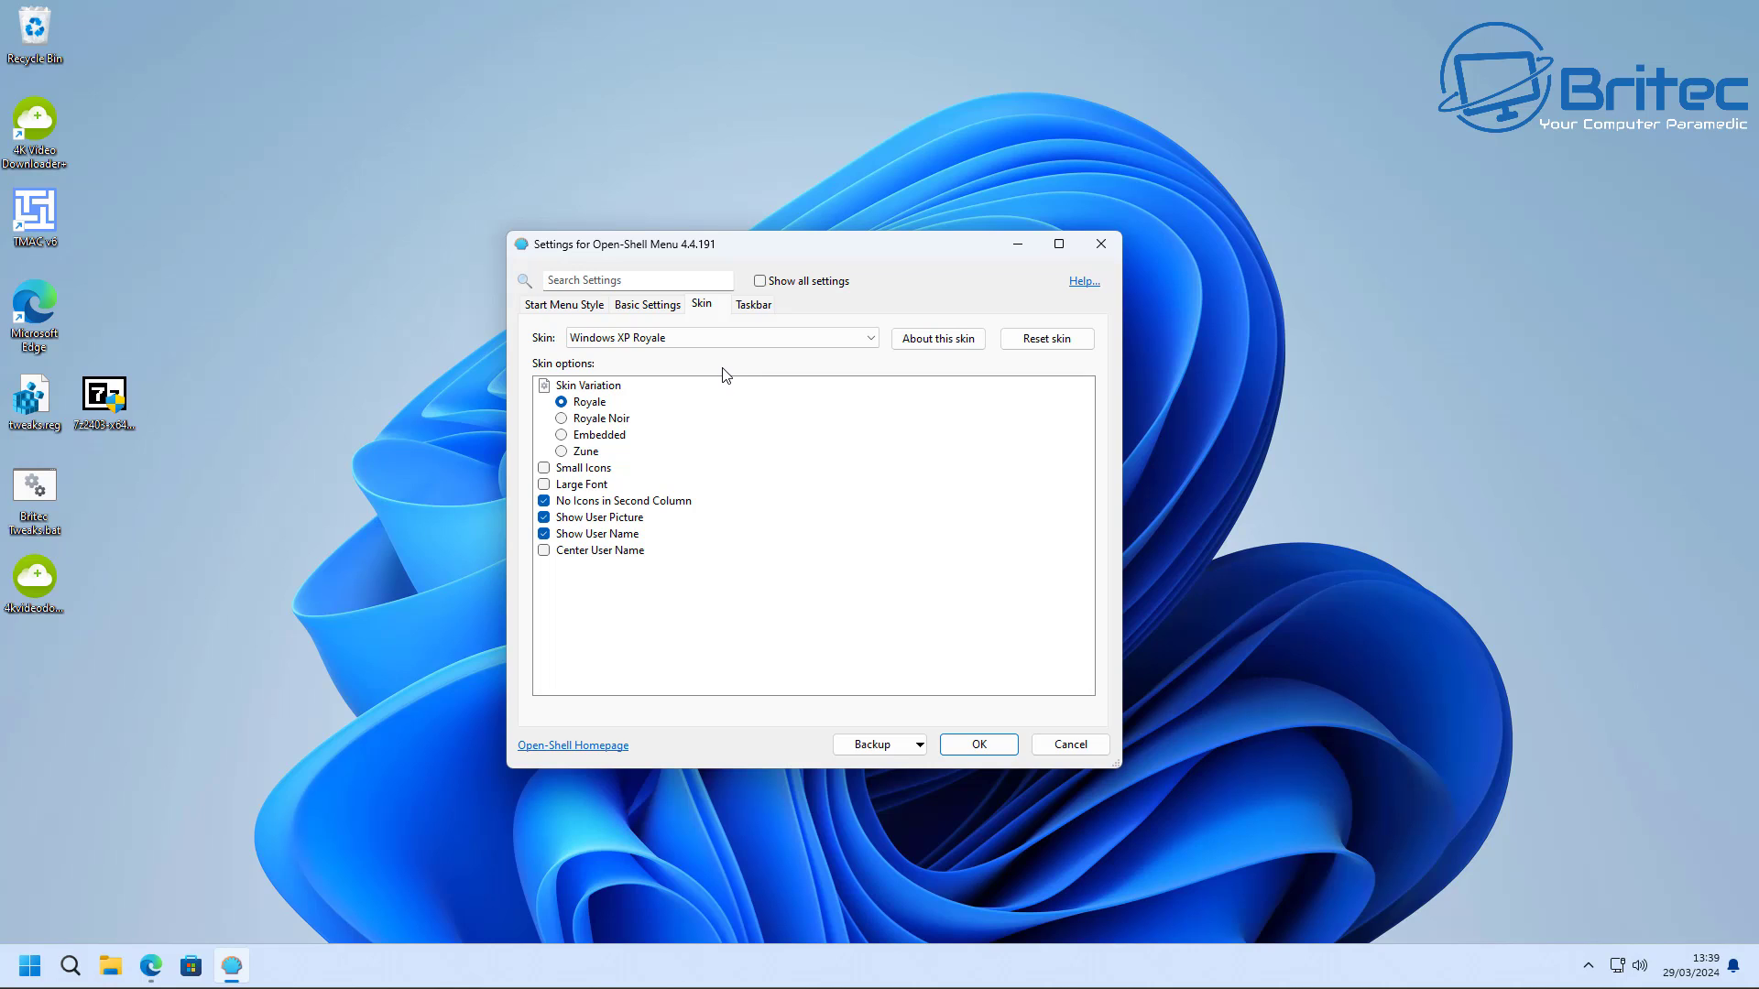
click(34, 957)
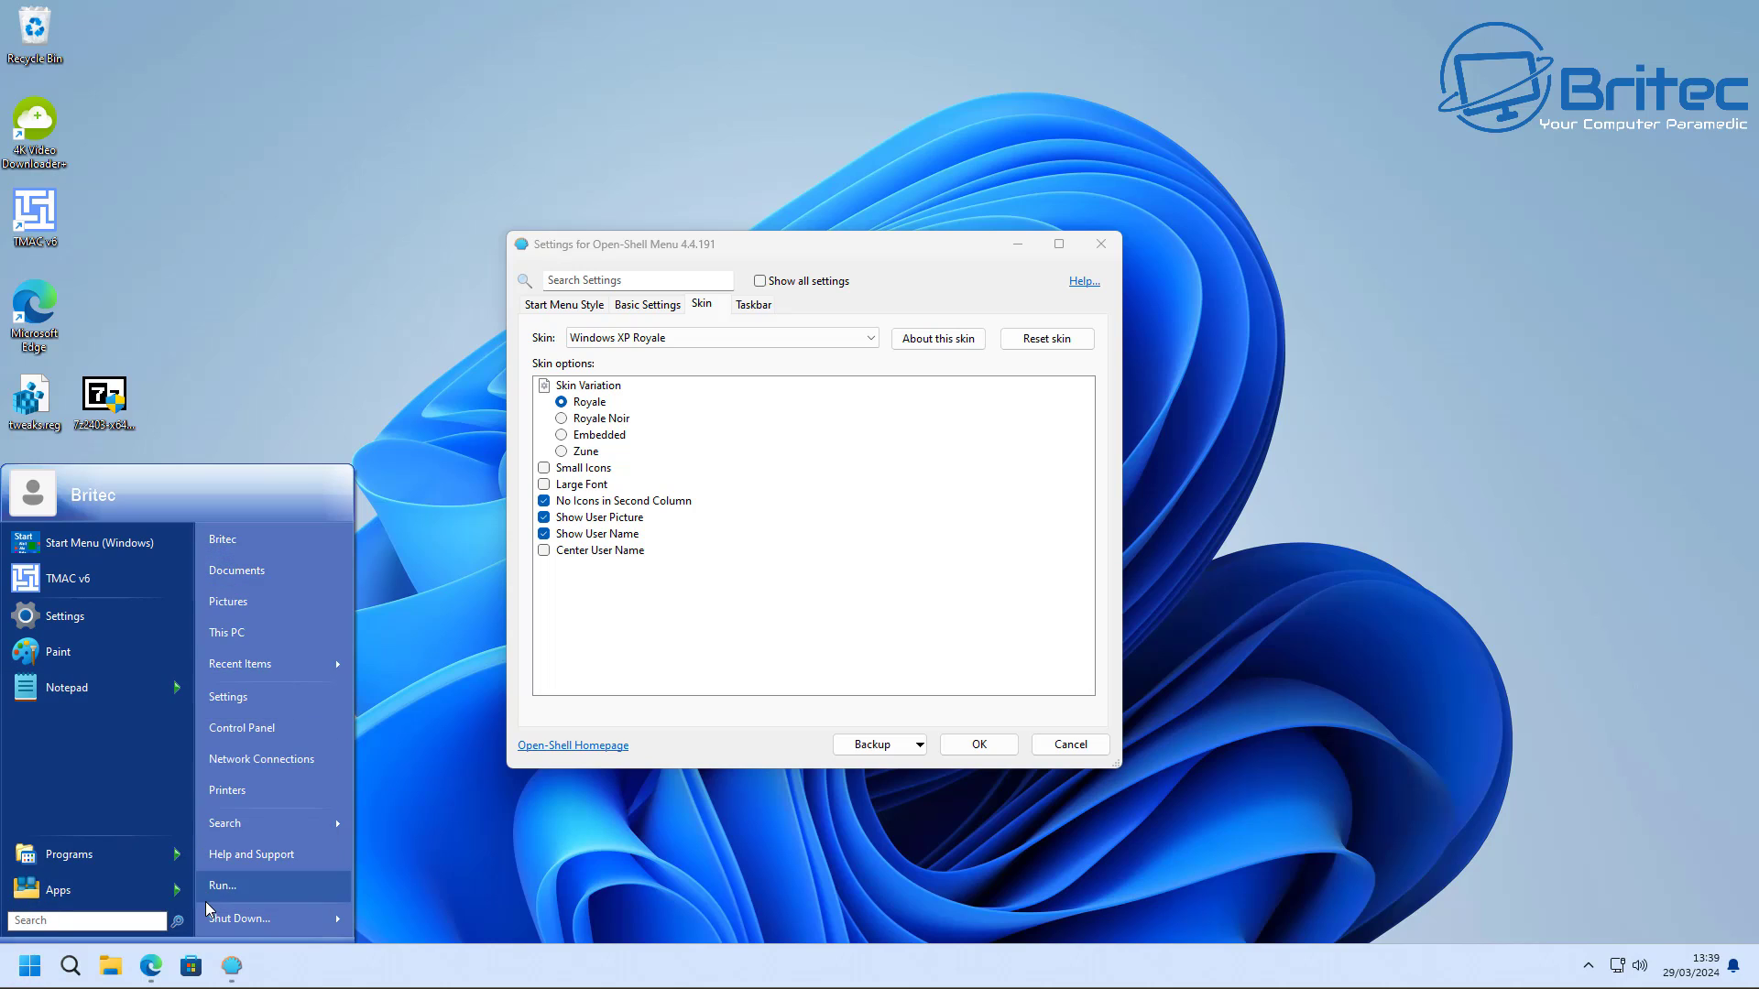
Step: Switch the skin variation to Royale Noir and preview the dark menu
mouse_move(207, 909)
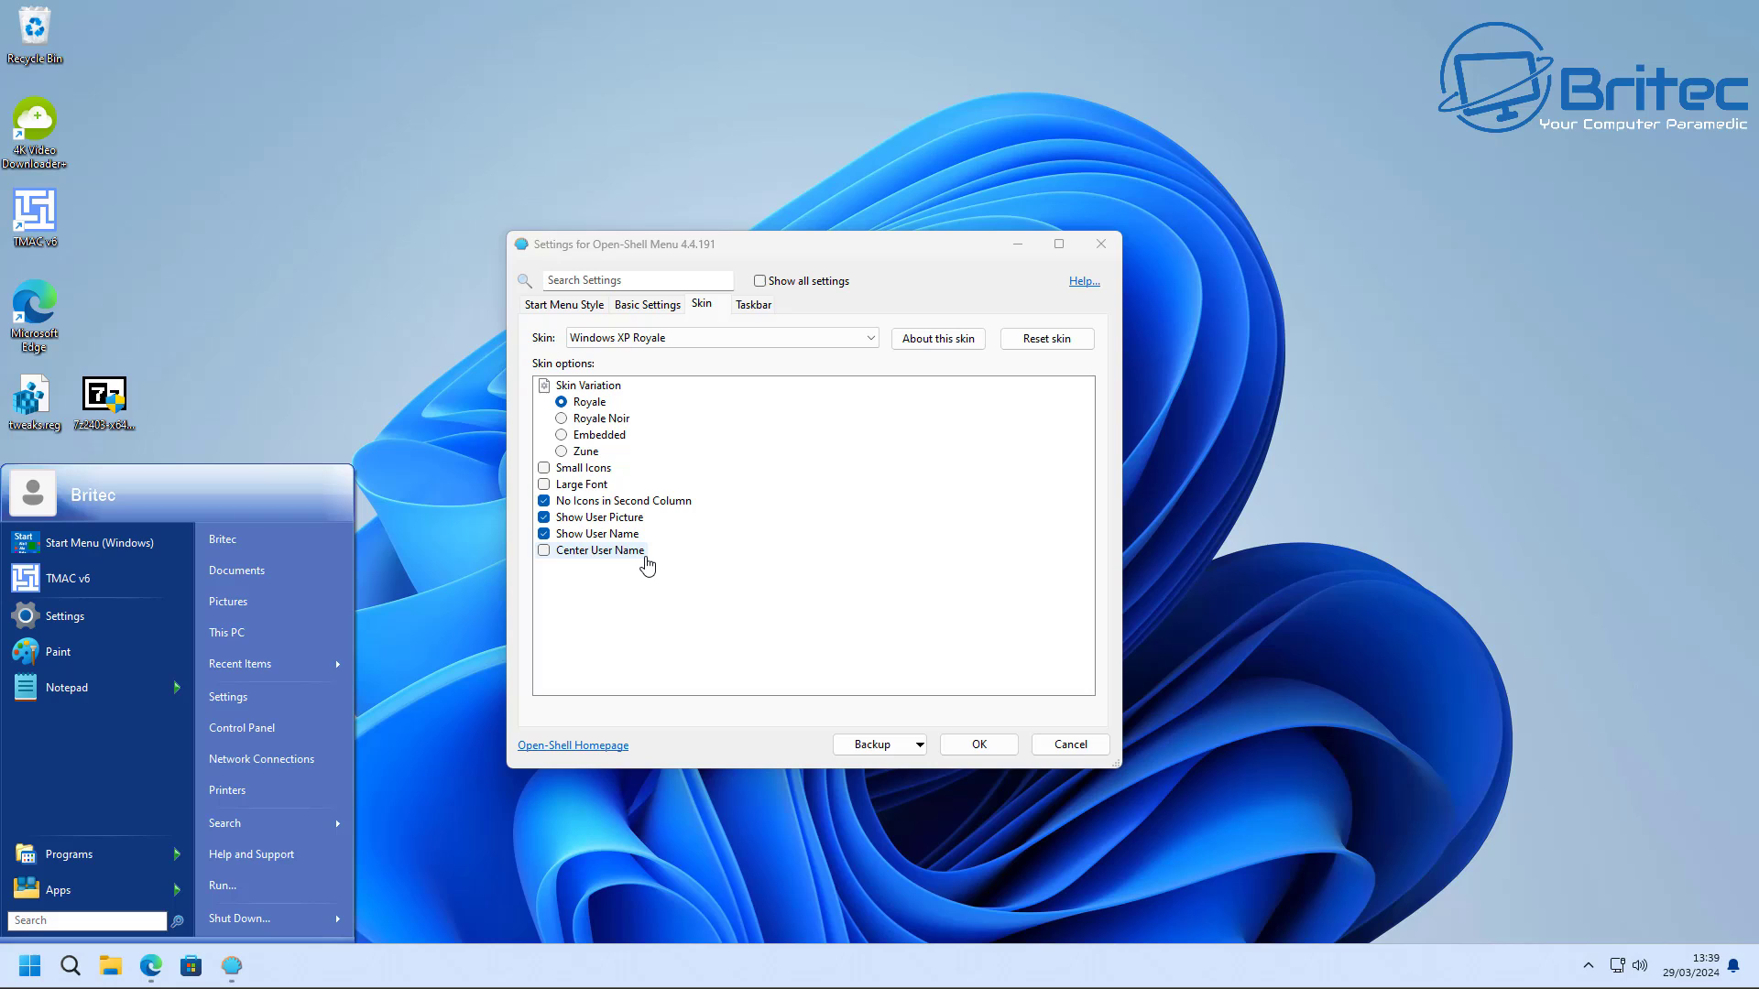
click(562, 421)
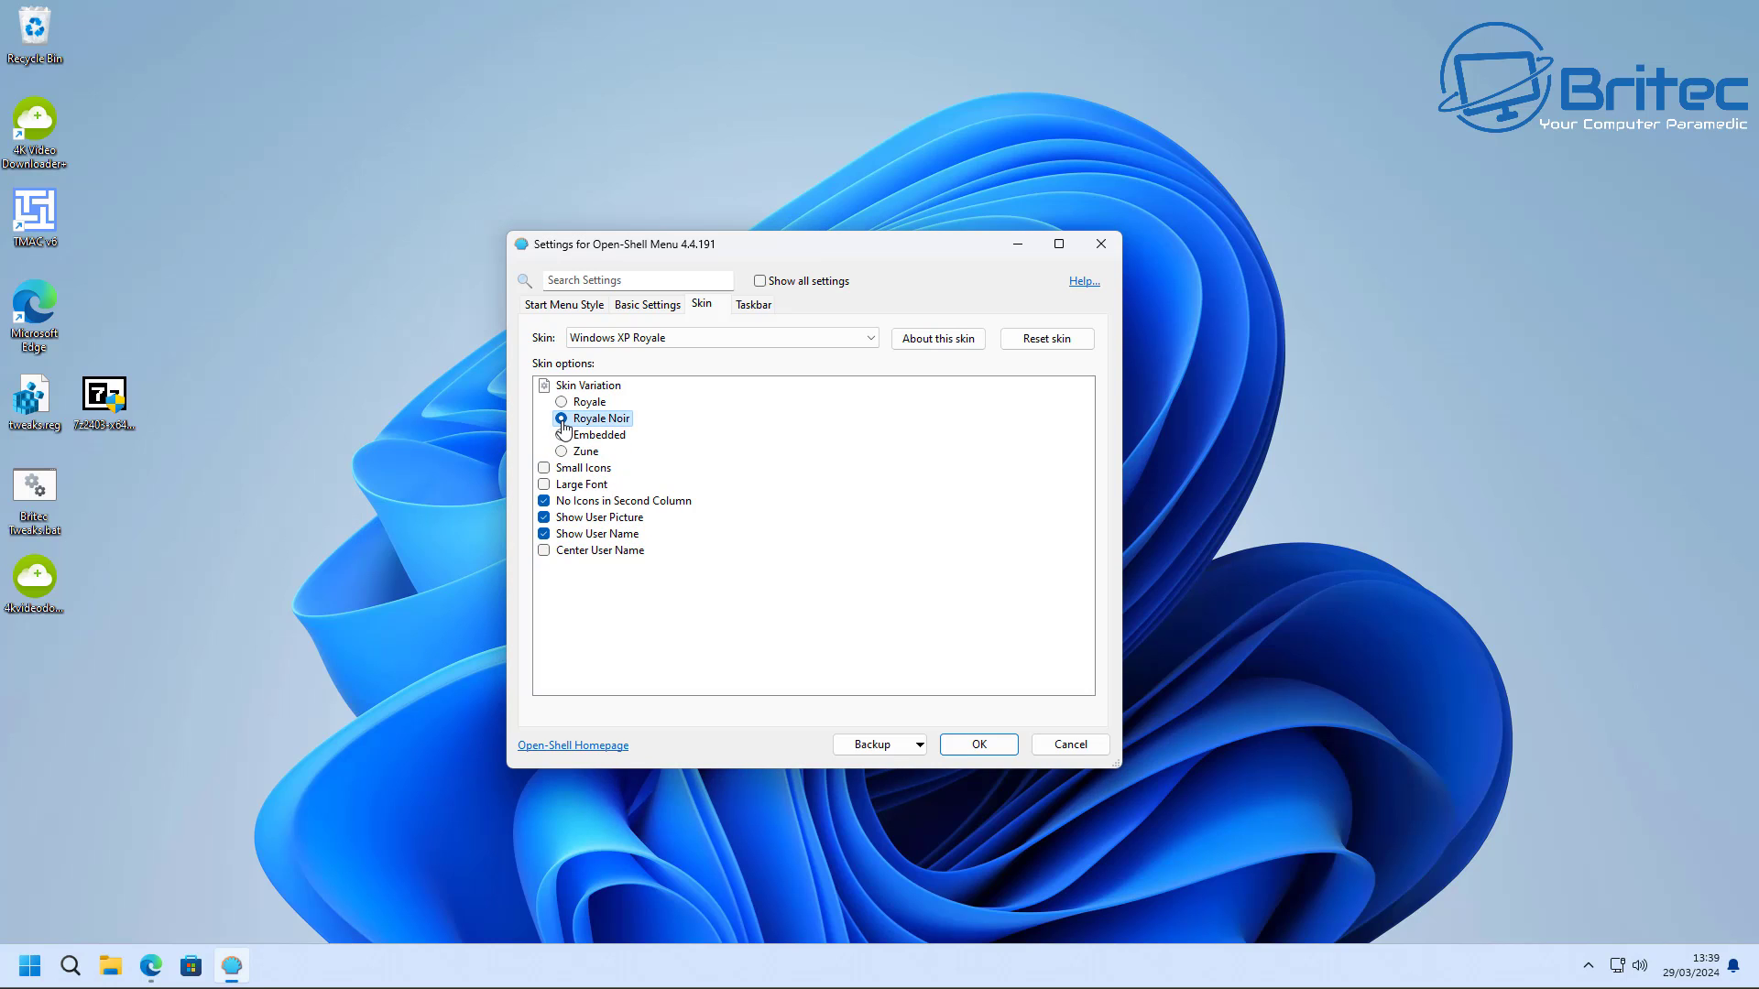
click(30, 969)
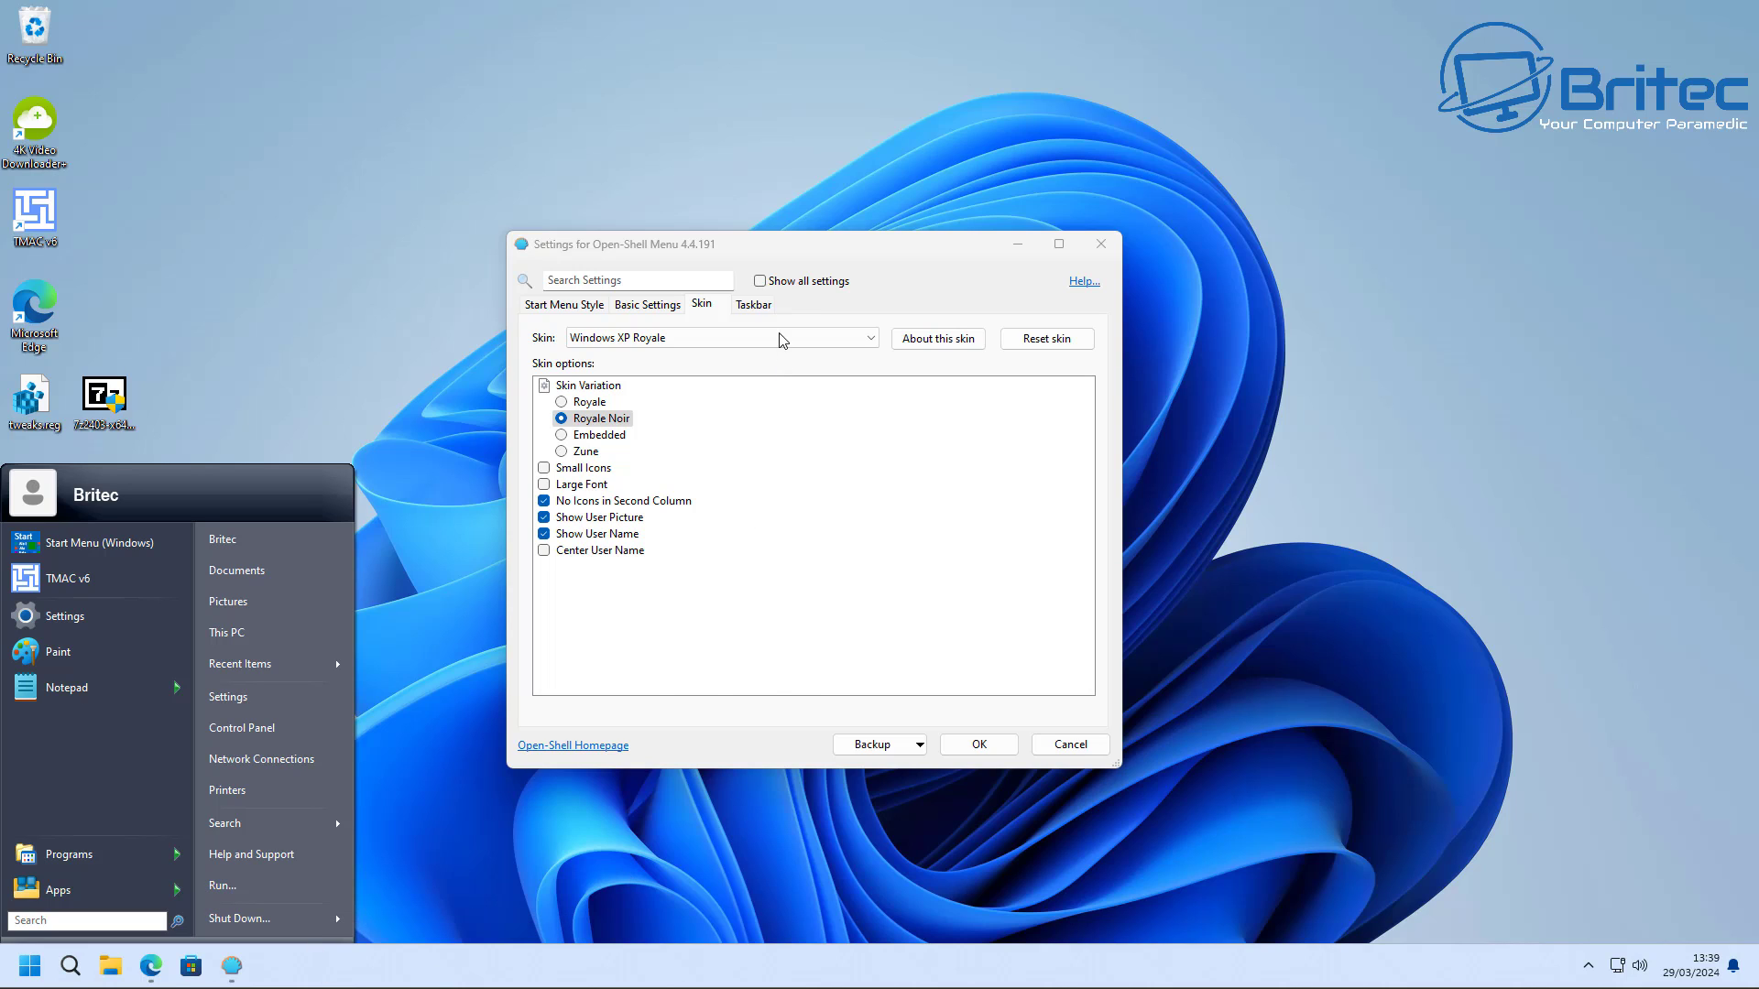
Step: Set the taskbar colour to black (000000) on the Taskbar tab and save the settings
click(753, 304)
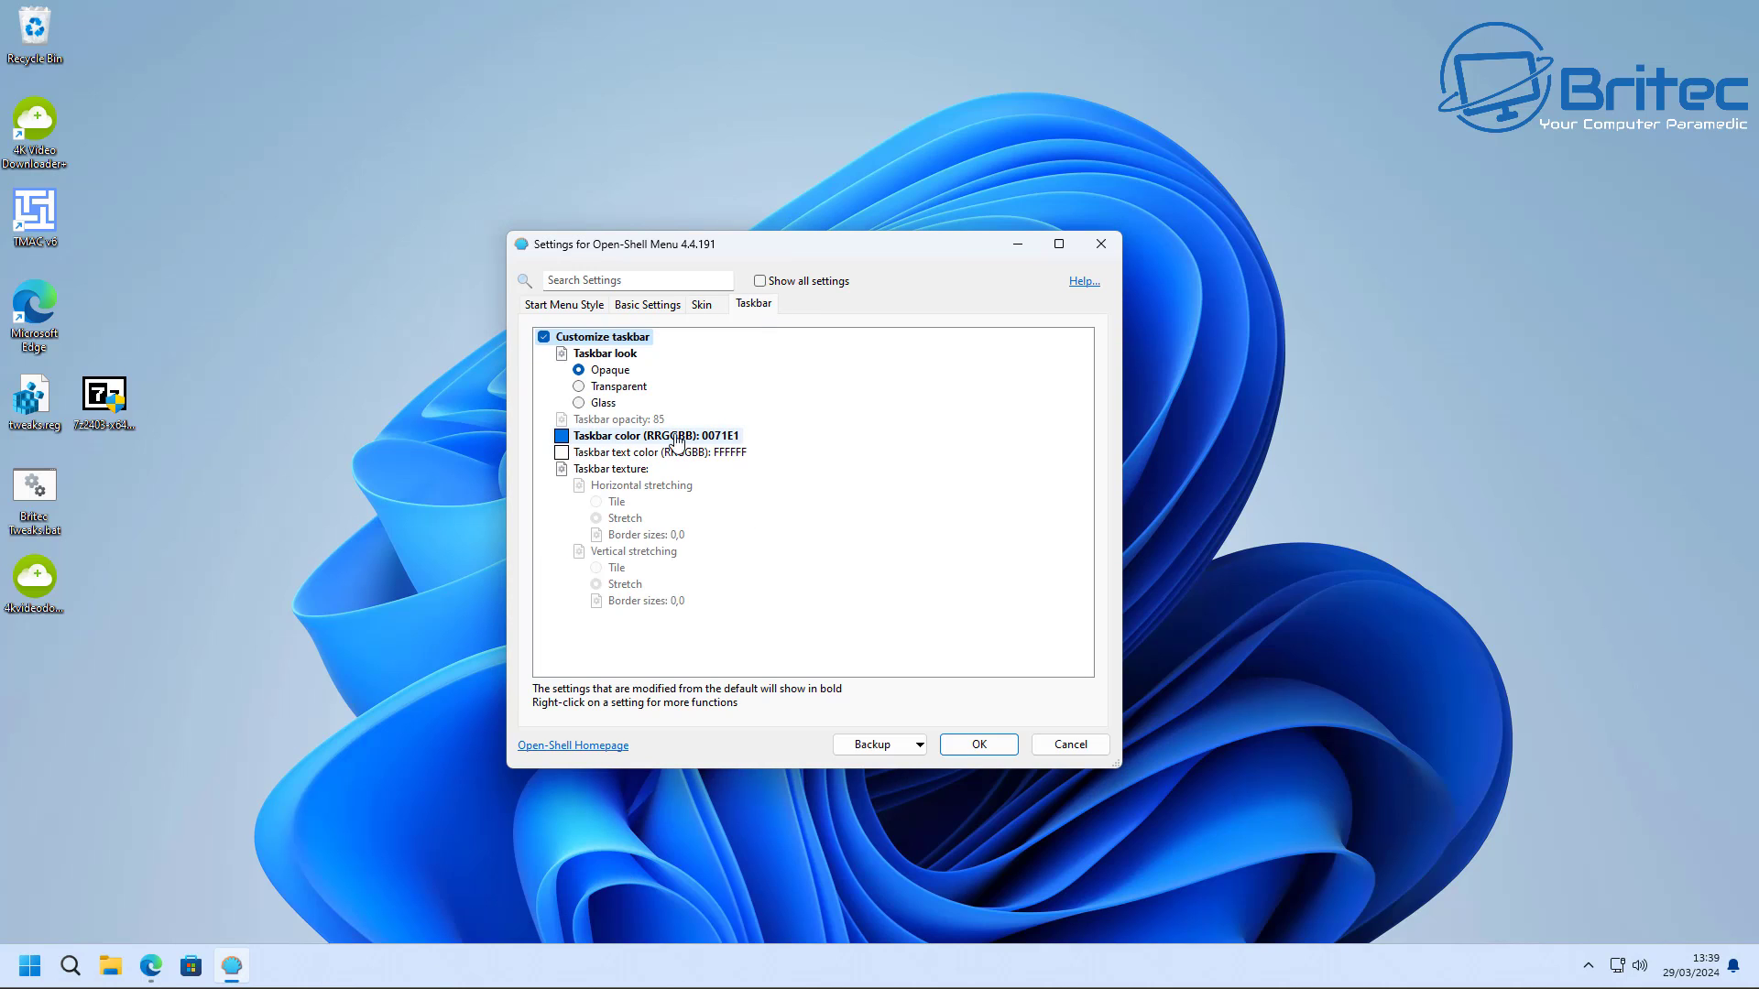
click(562, 438)
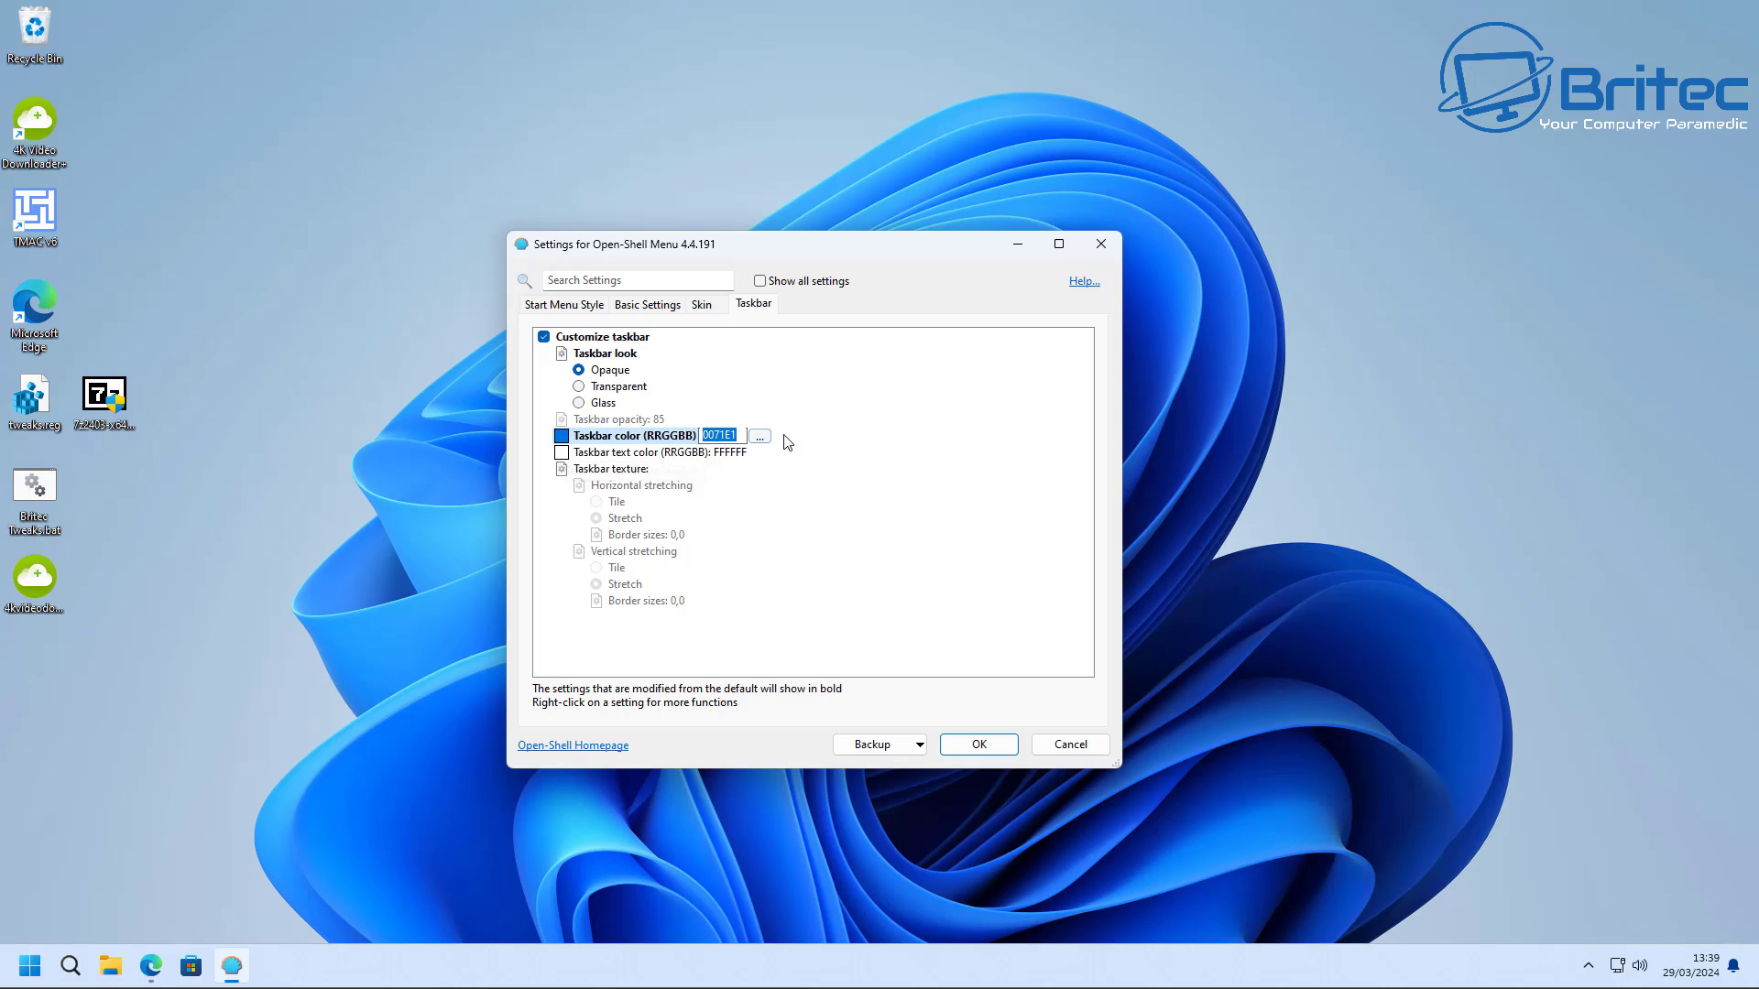
click(760, 437)
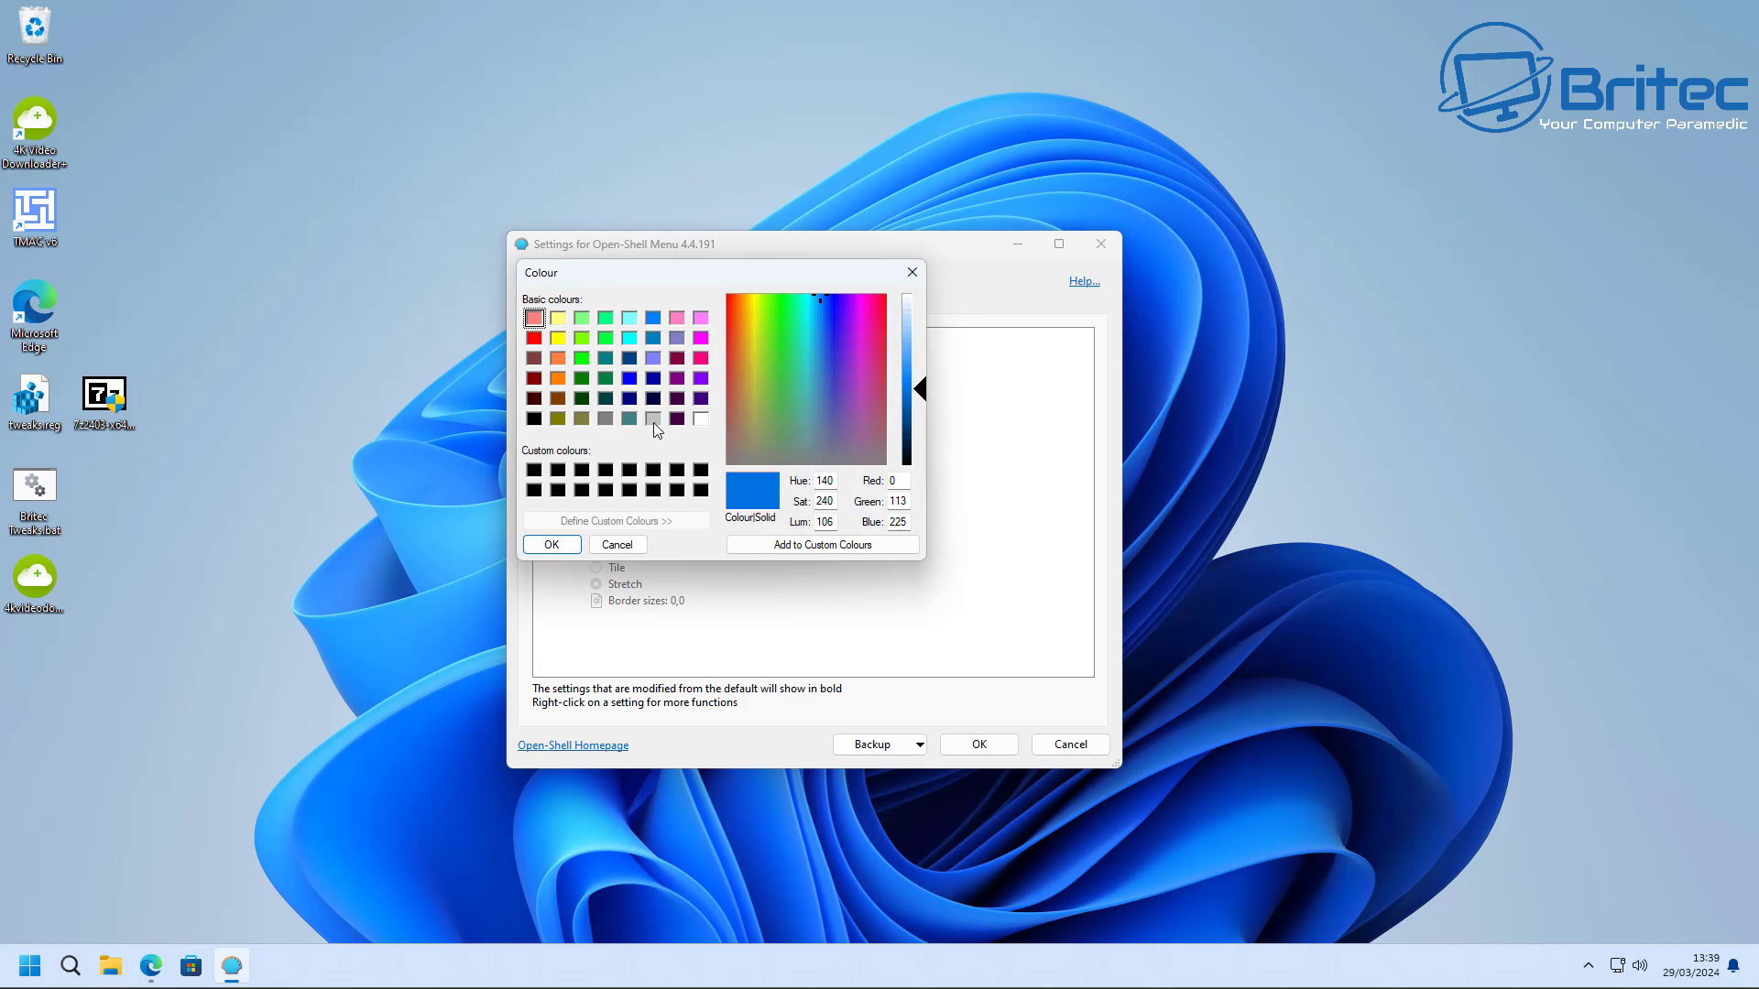
click(534, 420)
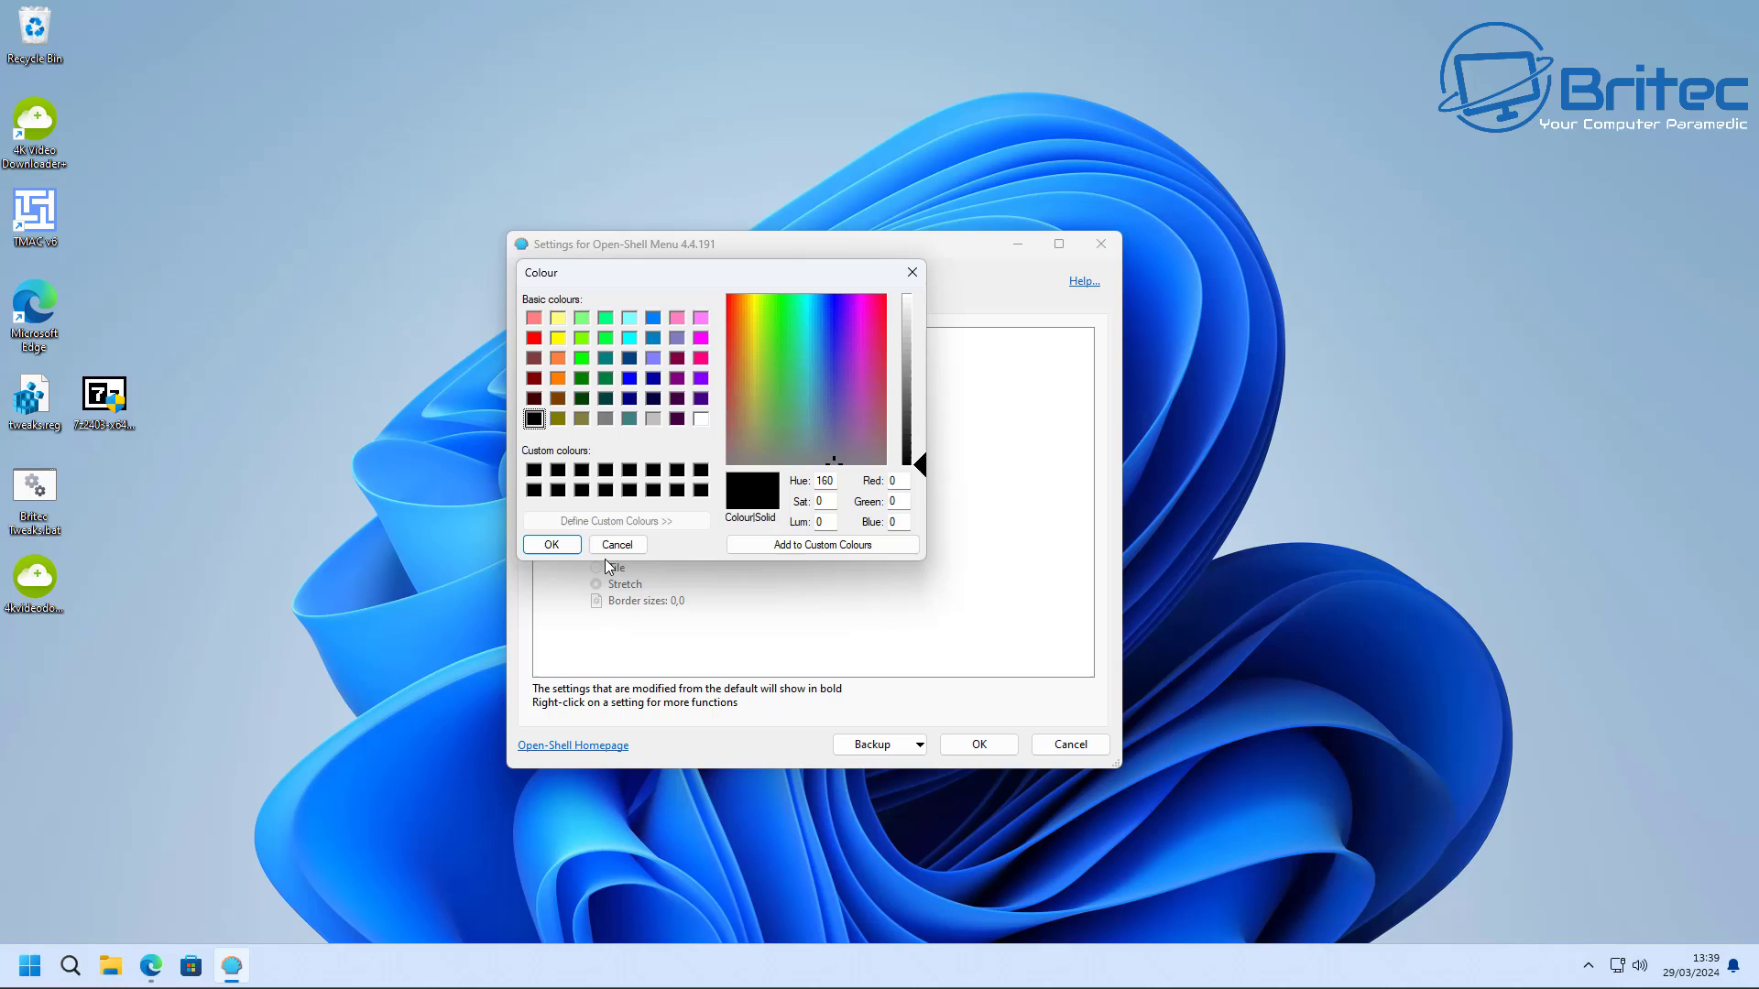
click(551, 545)
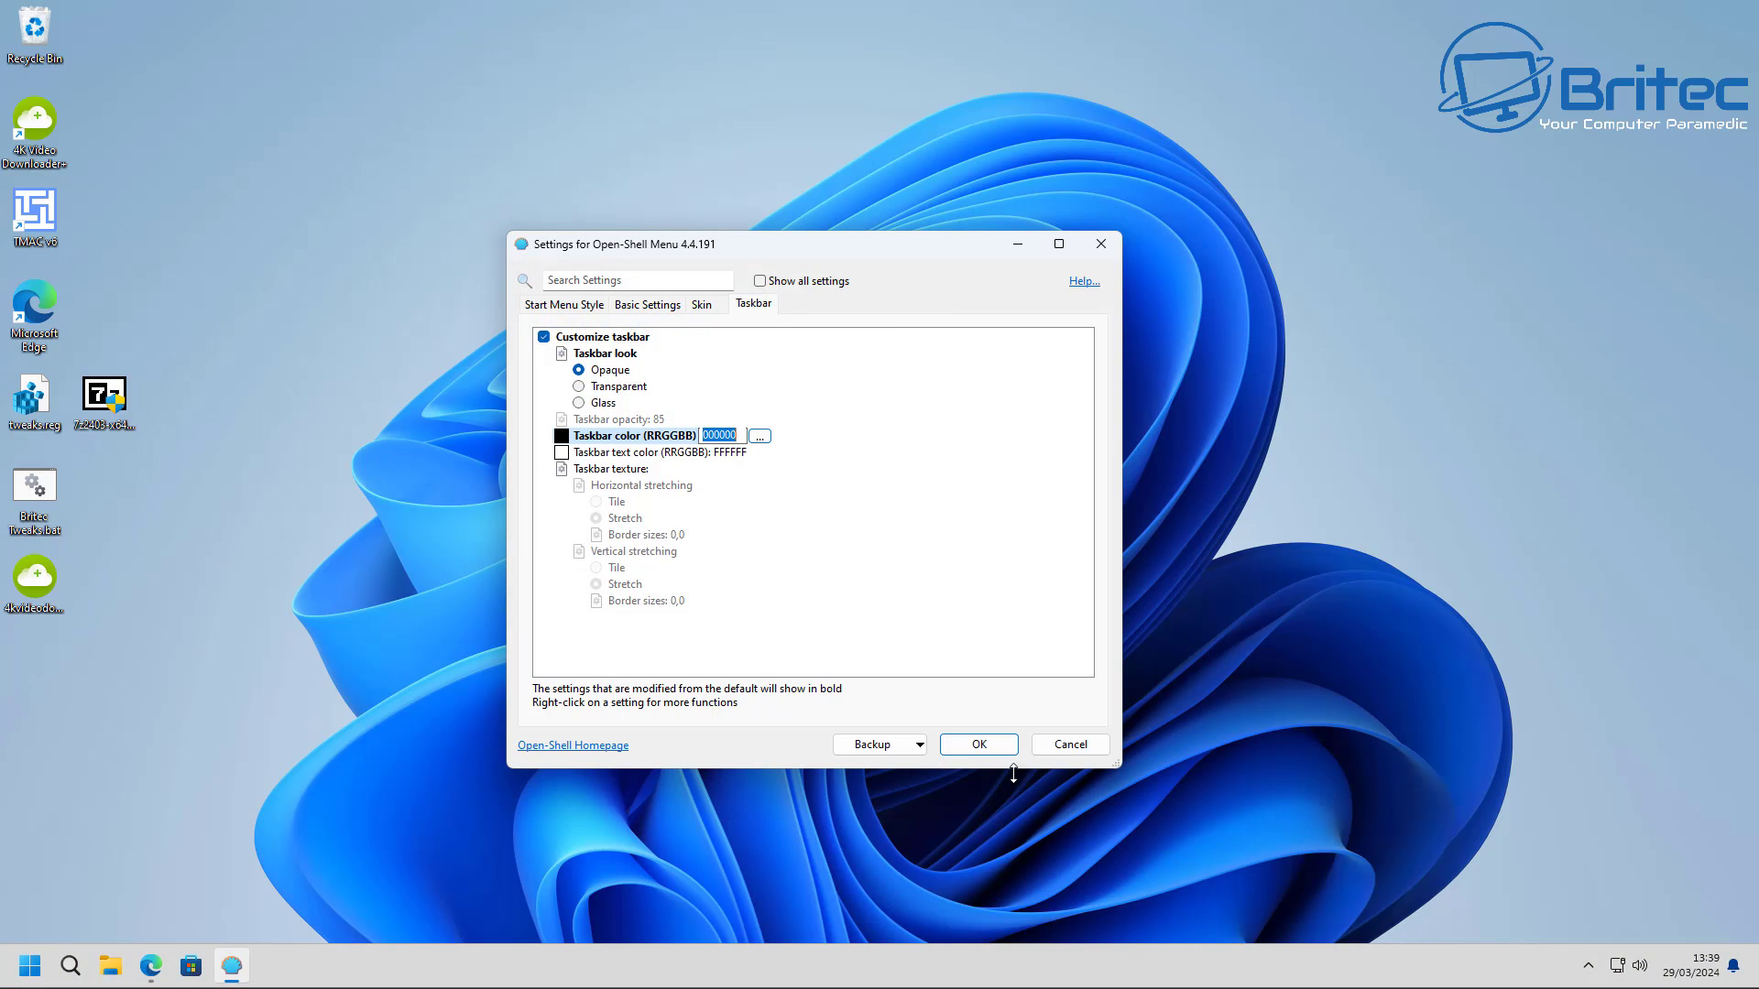
click(976, 743)
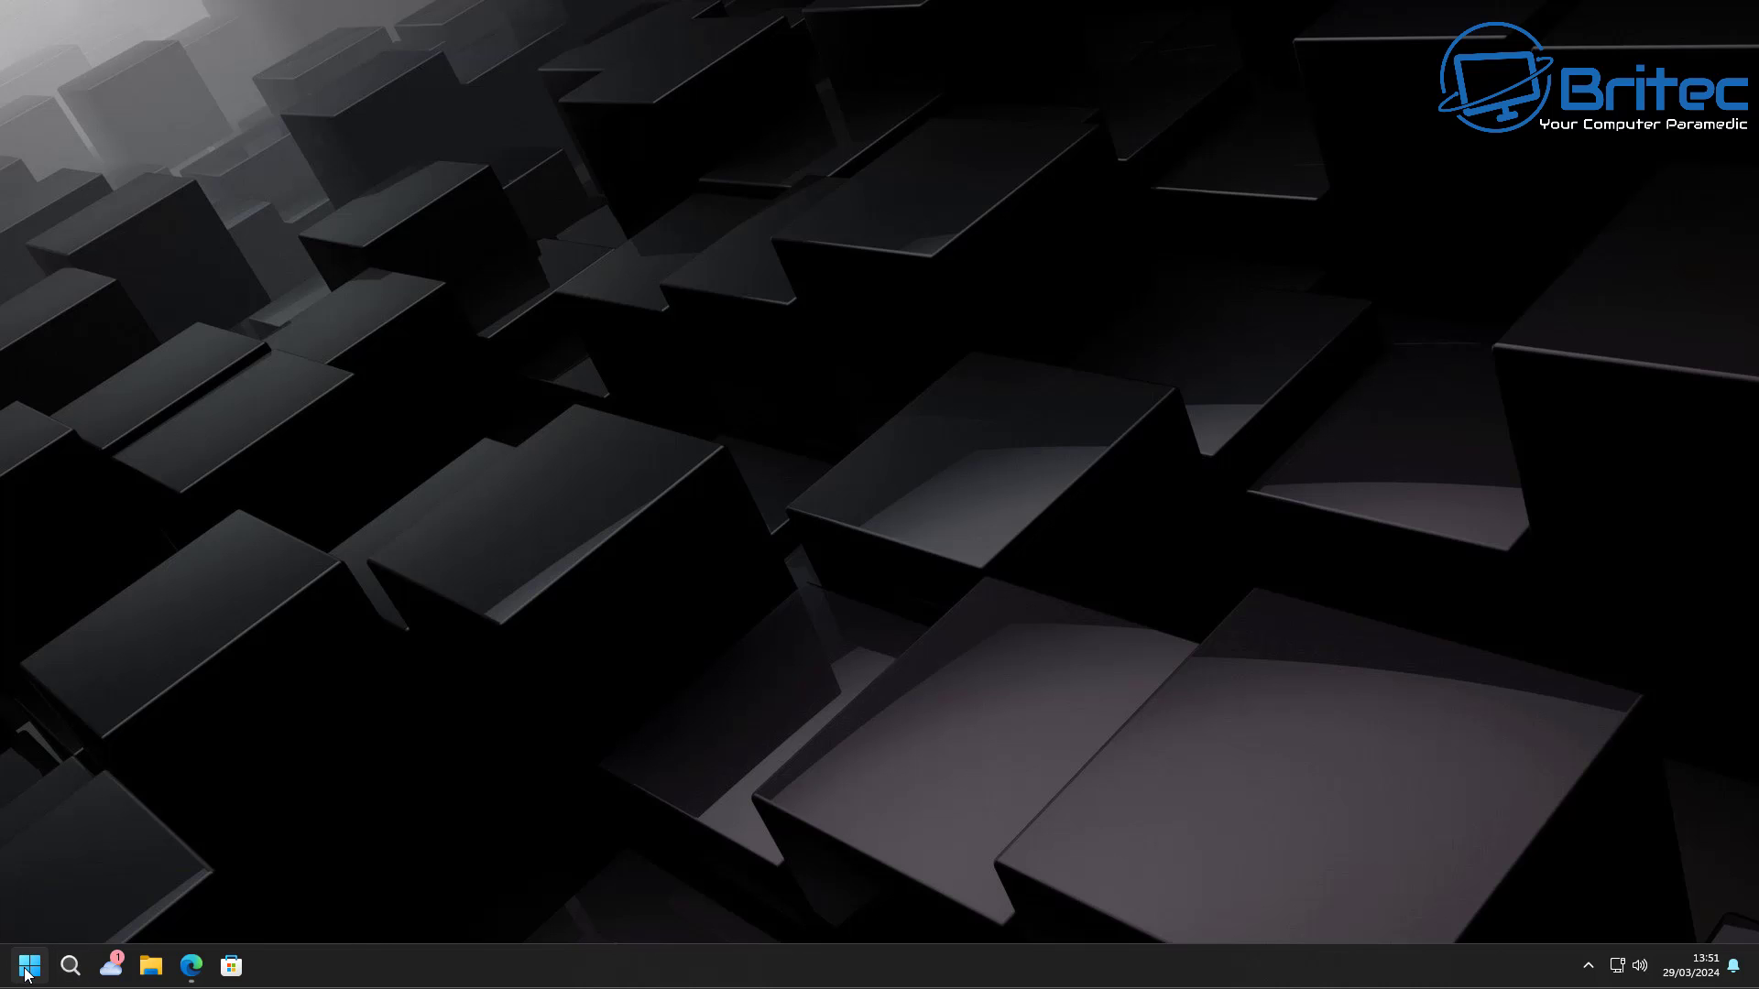
click(27, 971)
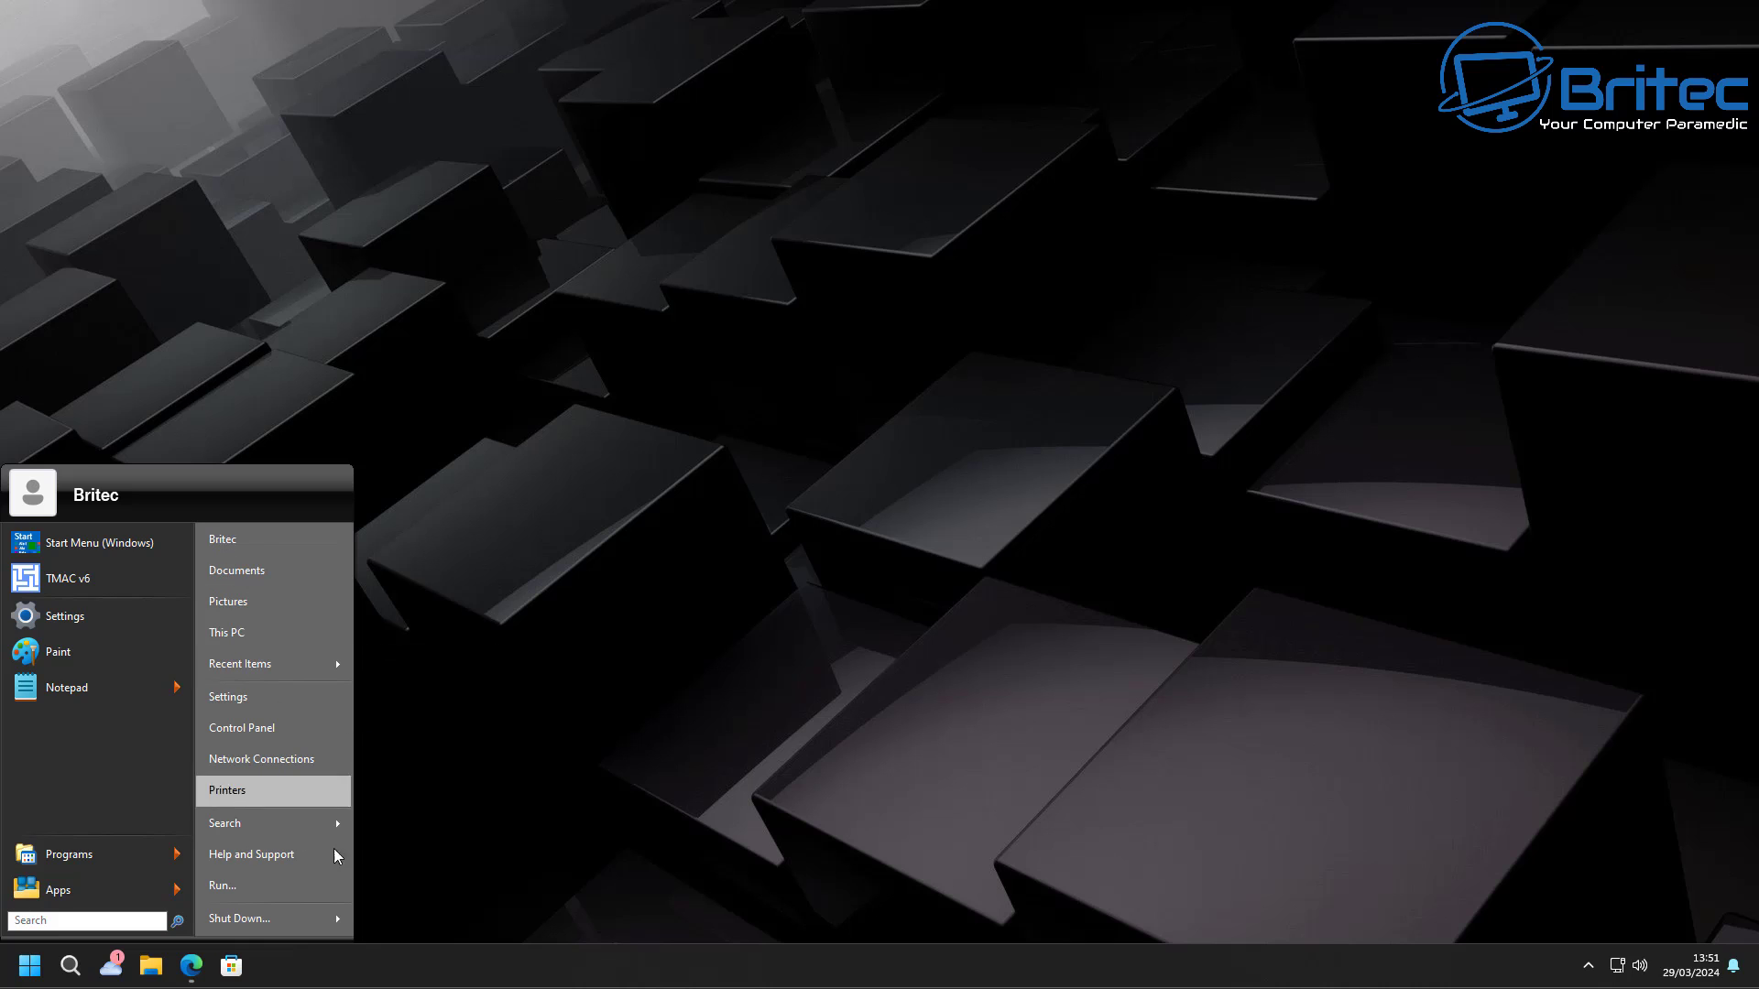
click(804, 603)
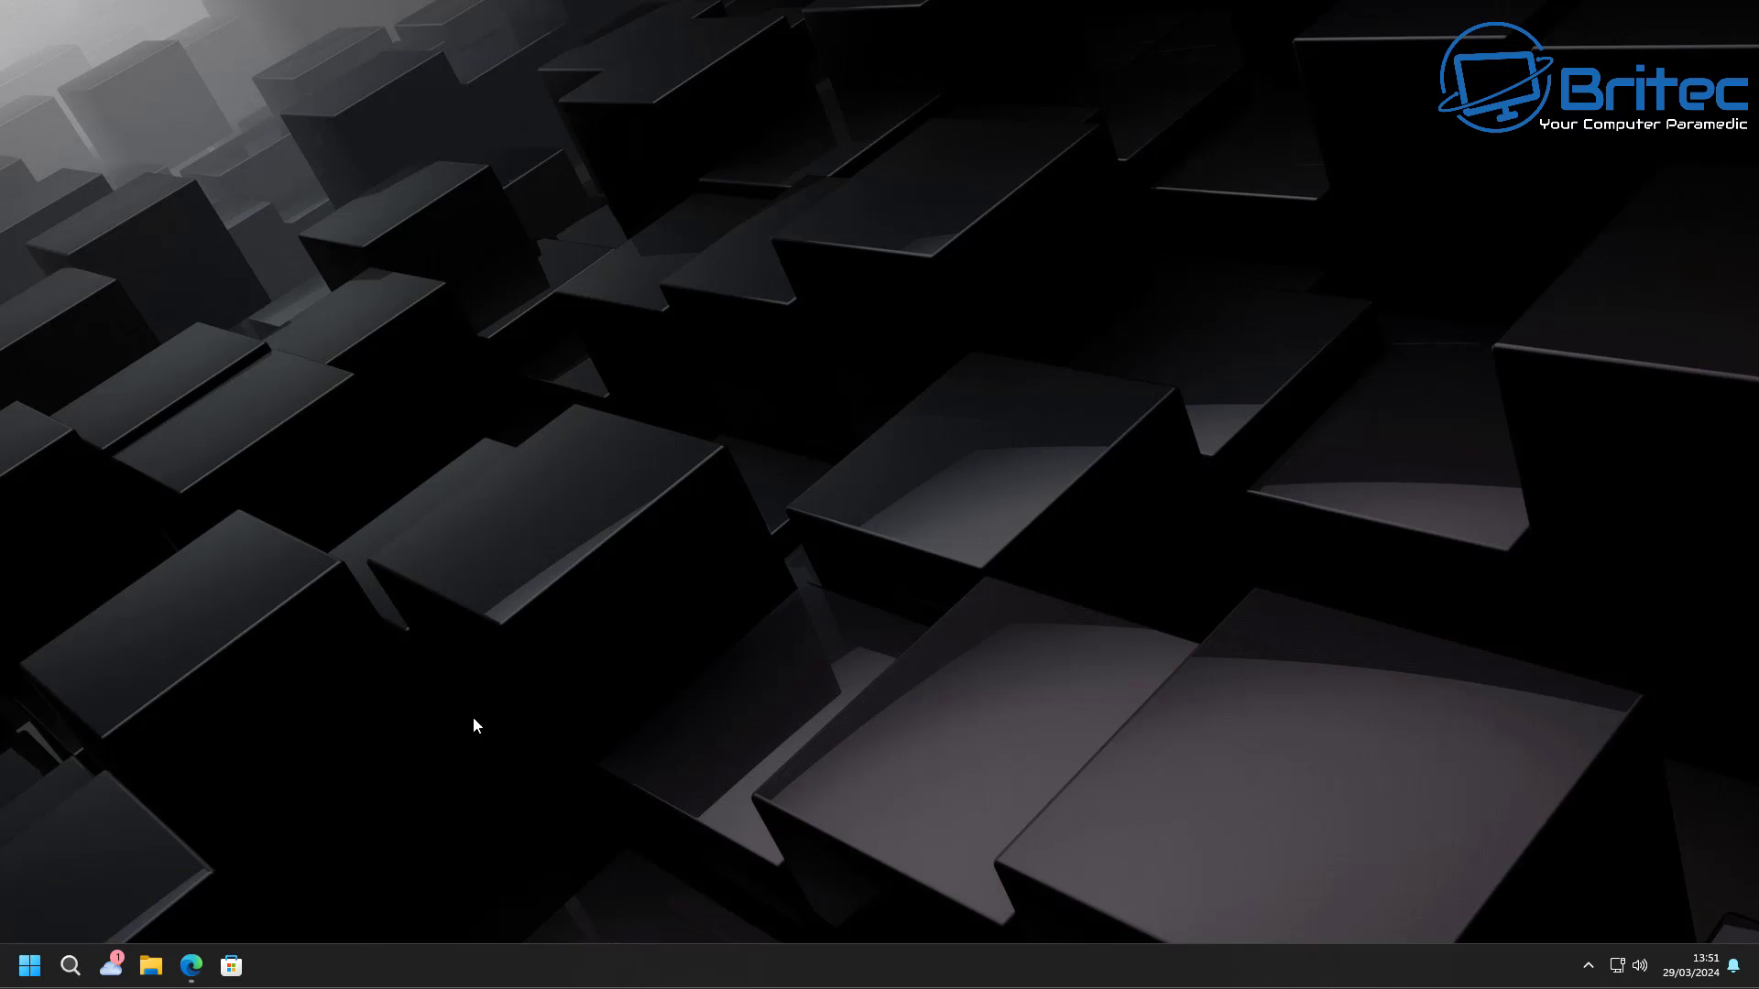
click(28, 966)
click(989, 547)
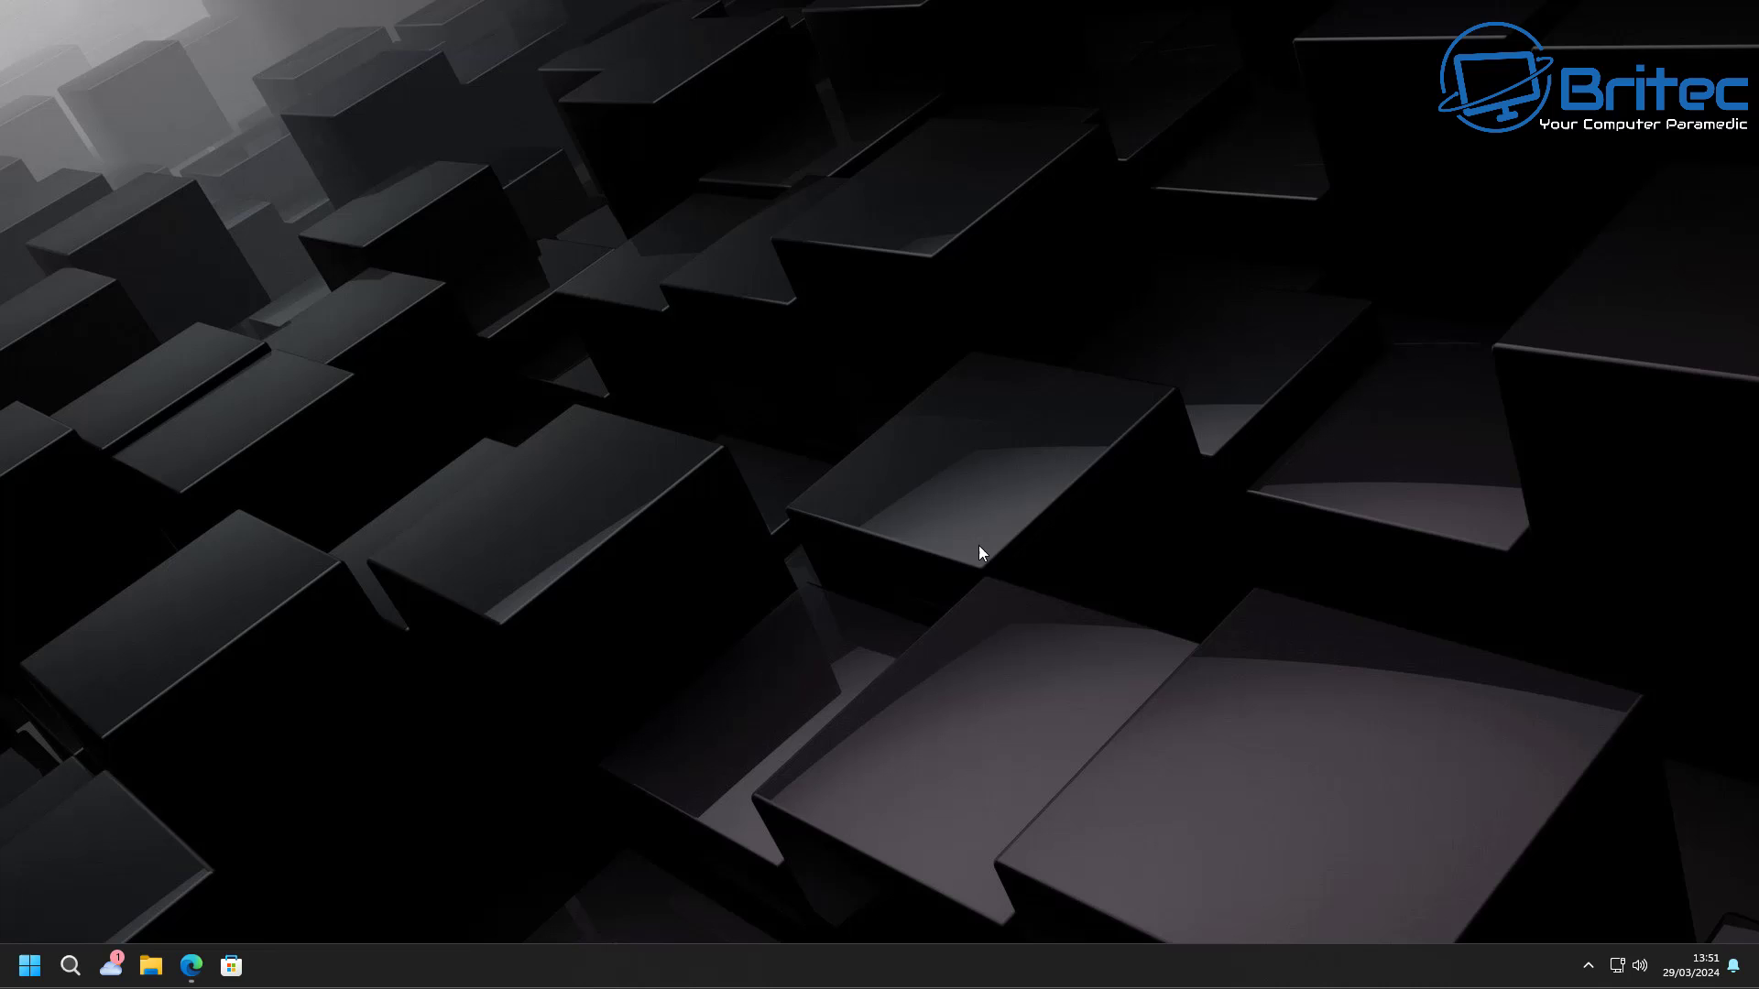